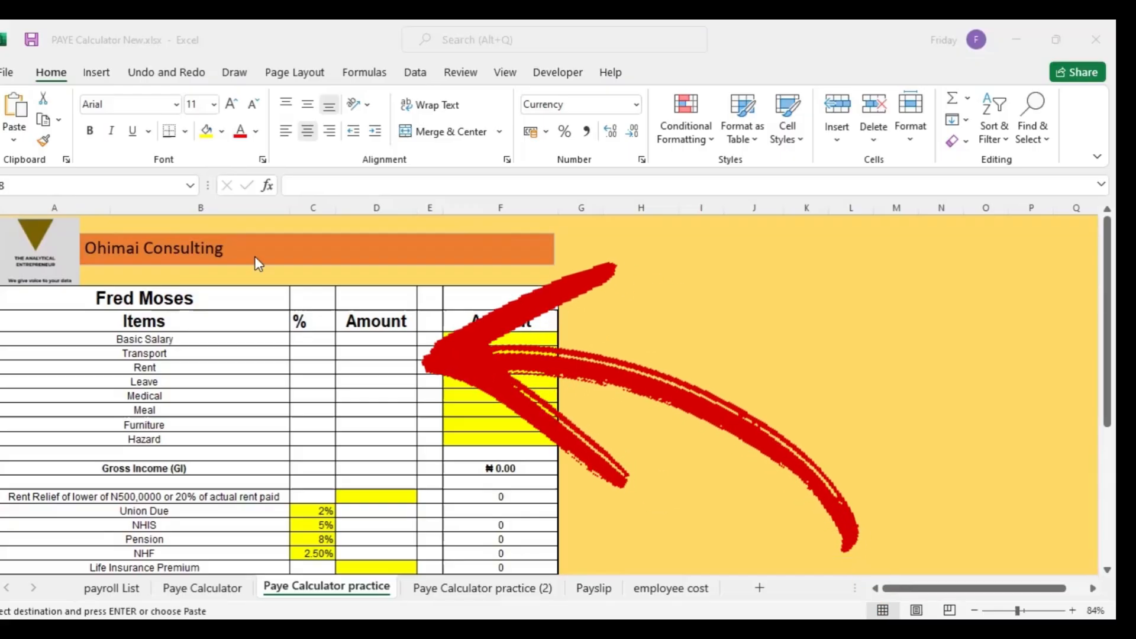
Step: Examine the income items in the practice calculator, from Basic Salary down to Hazard and Gross Income (GI)
{"action": "left_click", "coordinate": [146, 340]}
{"action": "left_click", "coordinate": [146, 353]}
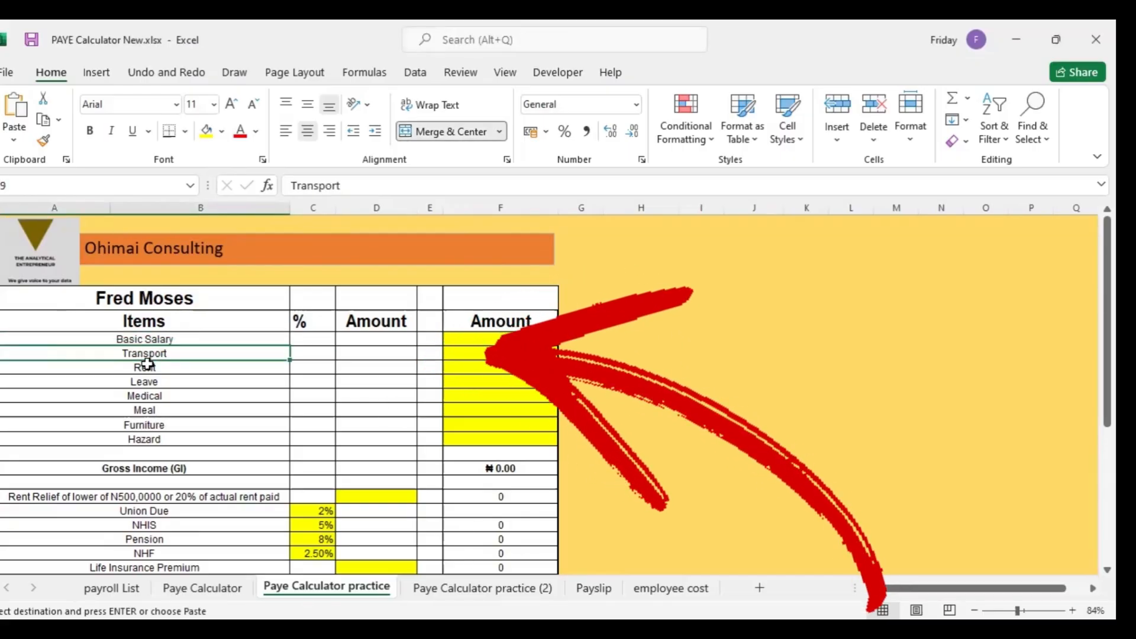
{"action": "left_click", "coordinate": [143, 368]}
{"action": "left_click", "coordinate": [148, 382]}
{"action": "left_click", "coordinate": [152, 395]}
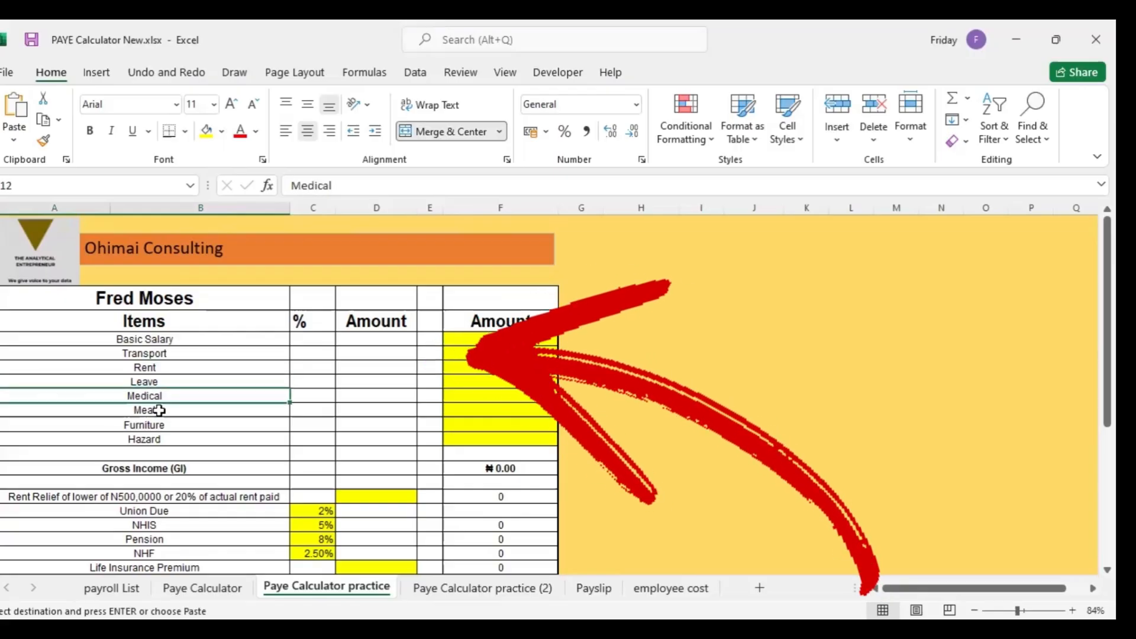
{"action": "left_click", "coordinate": [149, 411]}
{"action": "left_click", "coordinate": [157, 425]}
{"action": "left_click", "coordinate": [164, 440]}
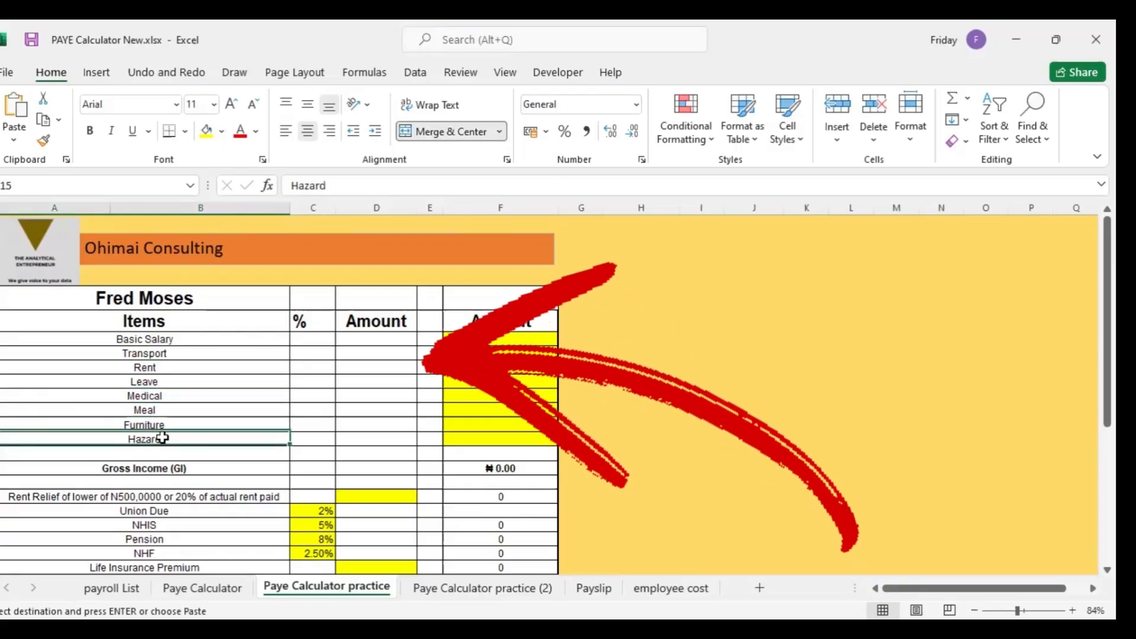
{"action": "left_click", "coordinate": [137, 471]}
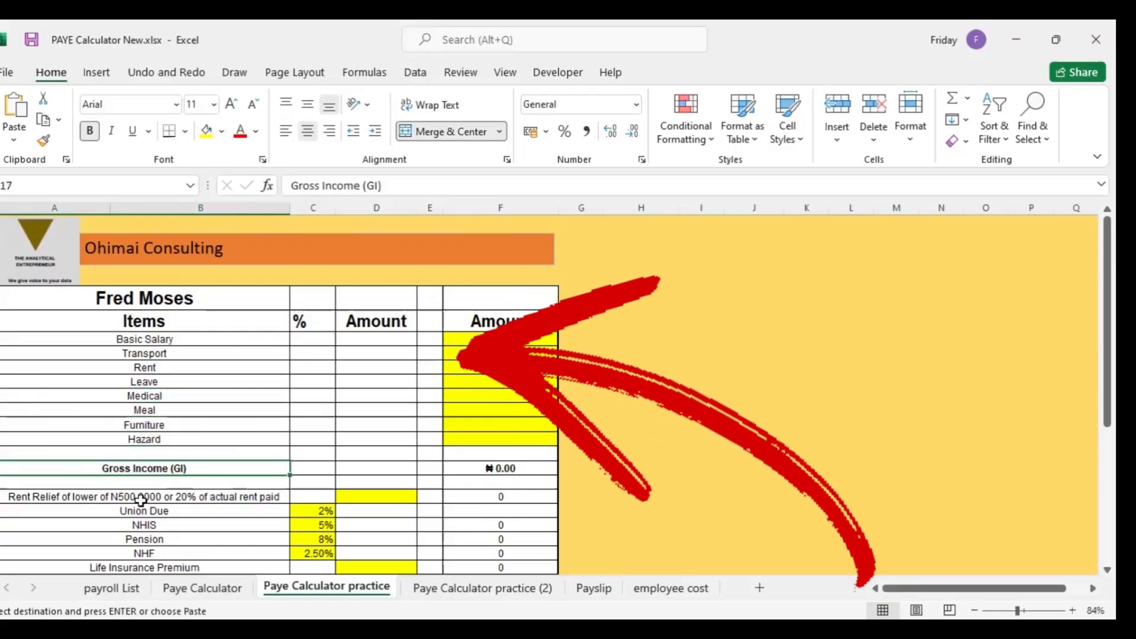
Step: Examine the tax relief and deduction rows, from Rent Relief and Union Due down to Interest on Loan and Total Tax Exempts
{"action": "left_click", "coordinate": [151, 497]}
{"action": "key", "text": "ctrl+c"}
{"action": "left_click", "coordinate": [155, 509]}
{"action": "key", "text": "Down"}
{"action": "key", "text": "Down"}
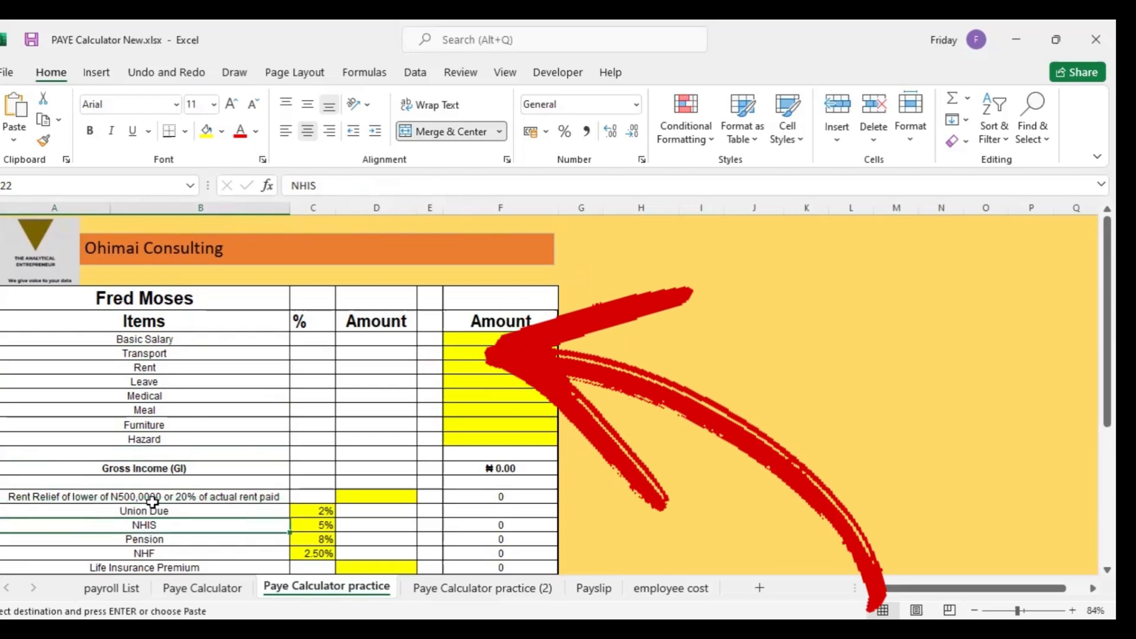
{"action": "key", "text": "Down"}
{"action": "key", "text": "Down"}
{"action": "key", "text": "Down"}
{"action": "key", "text": "Down"}
{"action": "key", "text": "Down"}
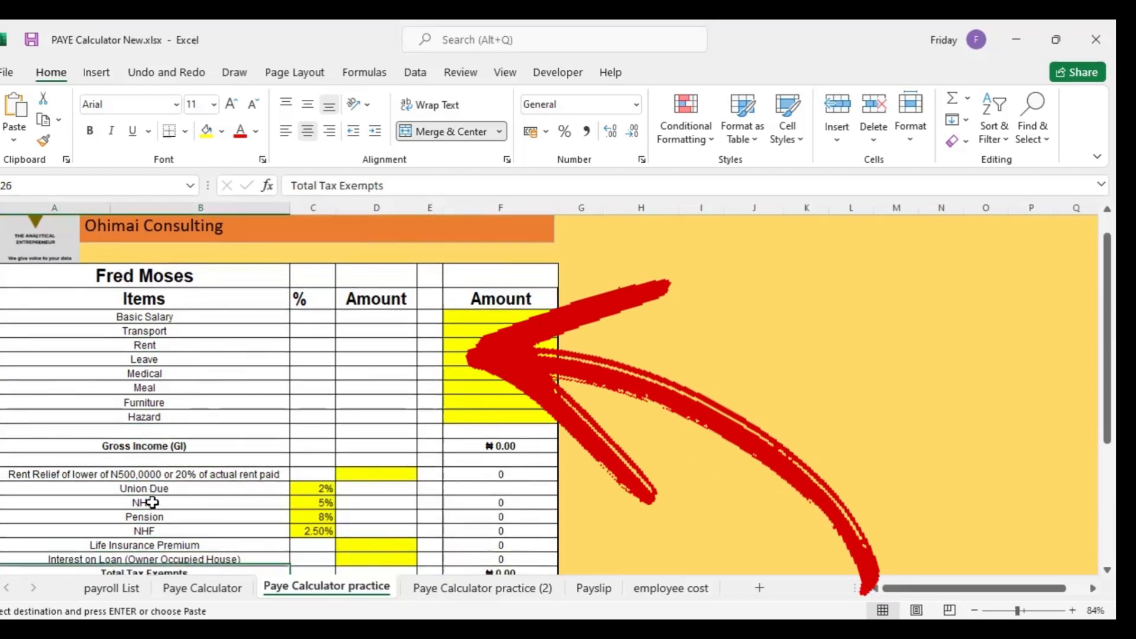
{"action": "key", "text": "Up"}
{"action": "key", "text": "Up"}
{"action": "key", "text": "Up"}
{"action": "key", "text": "Up"}
{"action": "key", "text": "Up"}
{"action": "key", "text": "Up"}
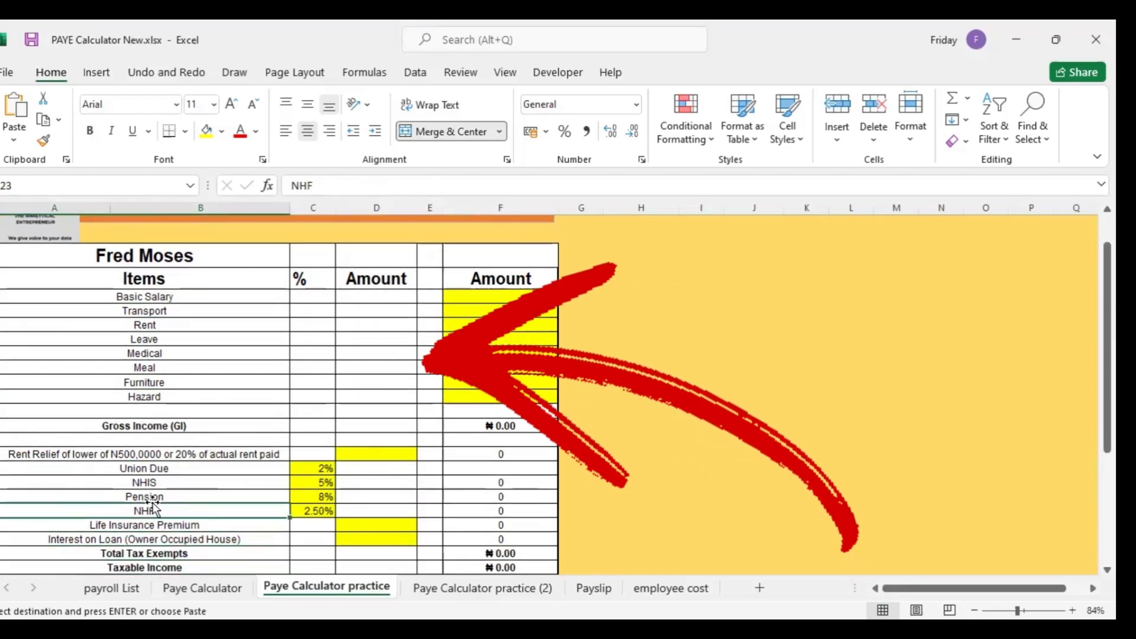
{"action": "left_click", "coordinate": [153, 502]}
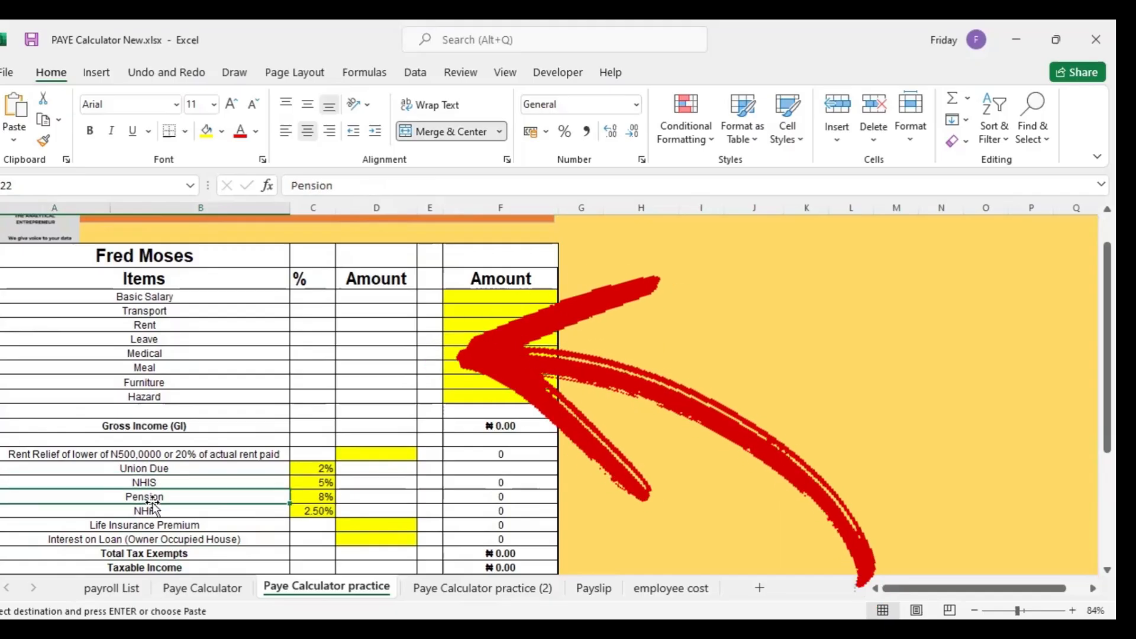
{"action": "key", "text": "Down"}
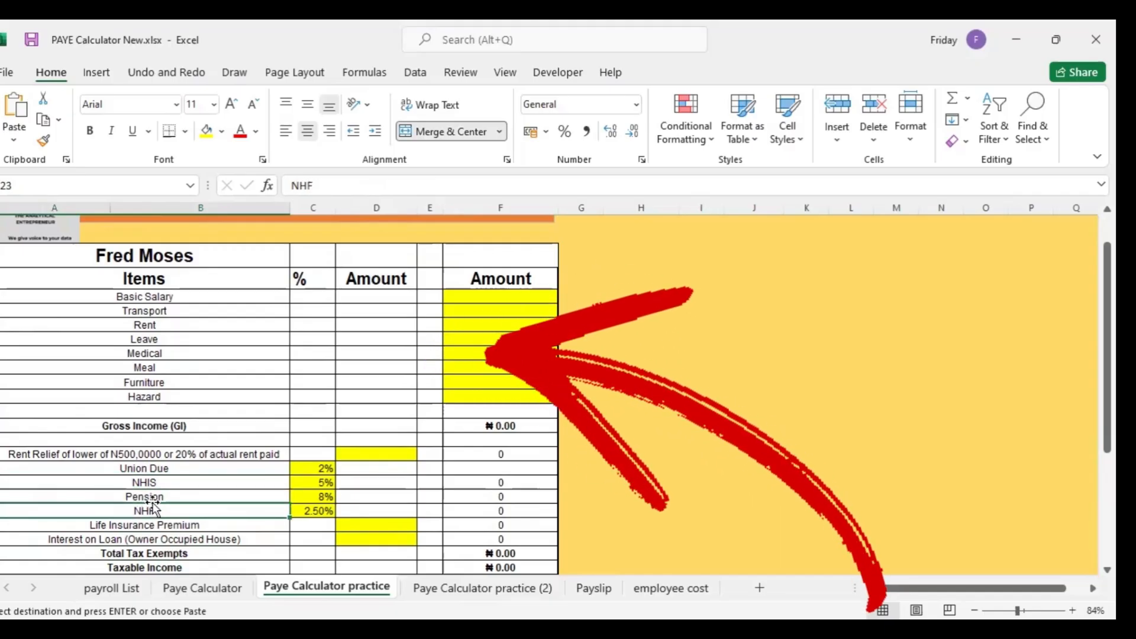
{"action": "key", "text": "Down"}
{"action": "key", "text": "Down"}
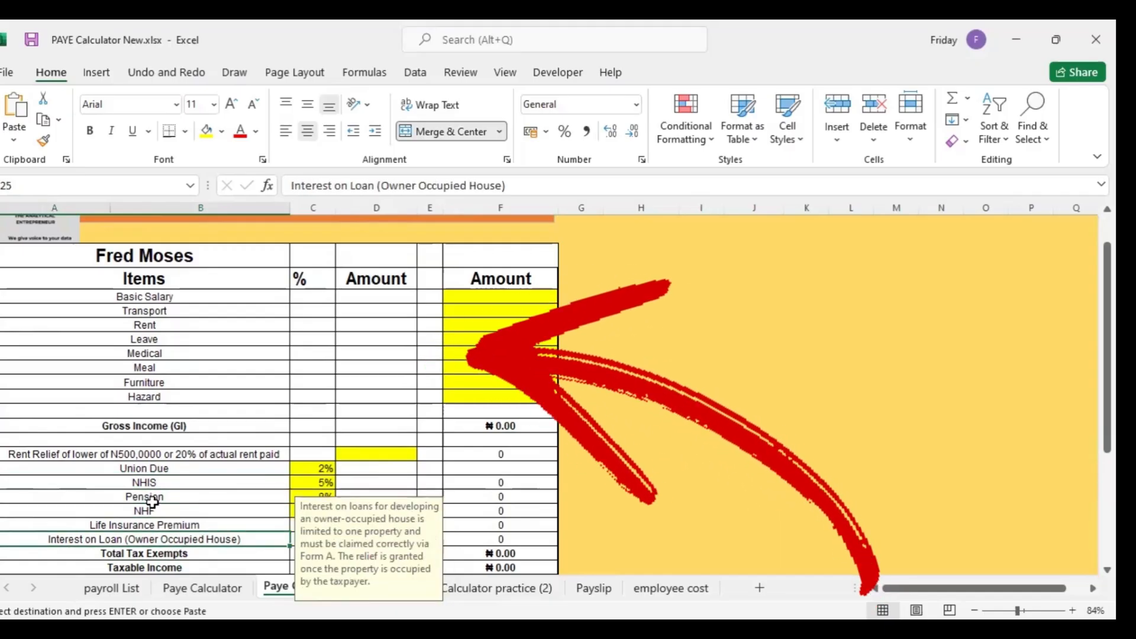
{"action": "key", "text": "Down"}
{"action": "key", "text": "Up"}
{"action": "key", "text": "Up"}
{"action": "key", "text": "Down"}
{"action": "key", "text": "Down"}
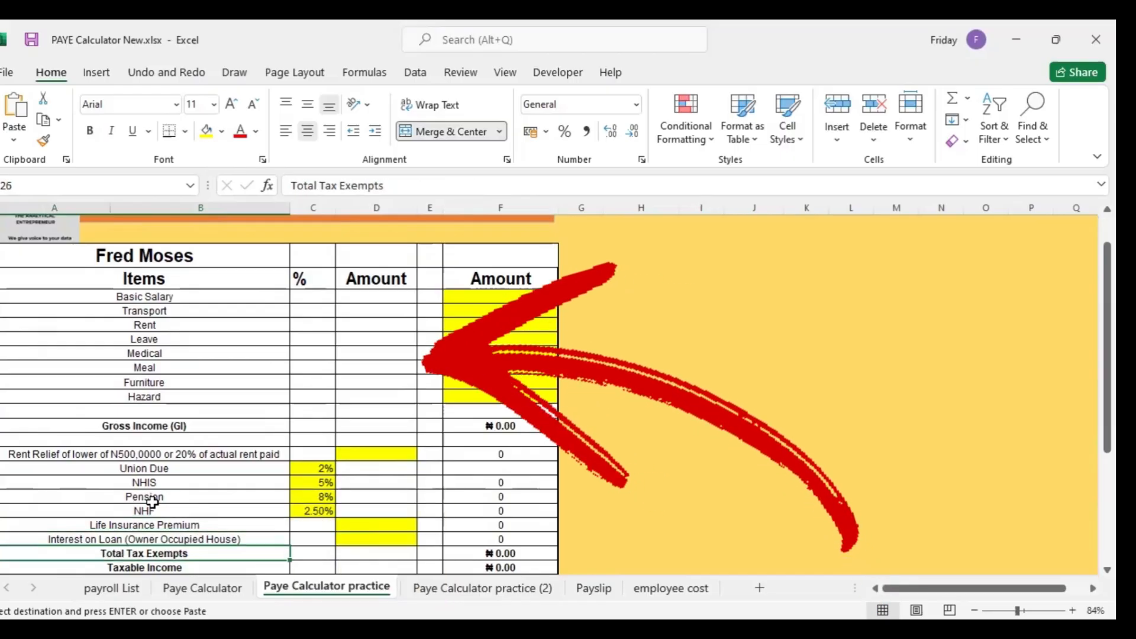
Step: Examine the Taxable Income row and the Tax Band table down to the Monthly Gross Salary row
{"action": "scroll", "coordinate": [153, 502], "scroll_direction": "down", "scroll_amount": 1}
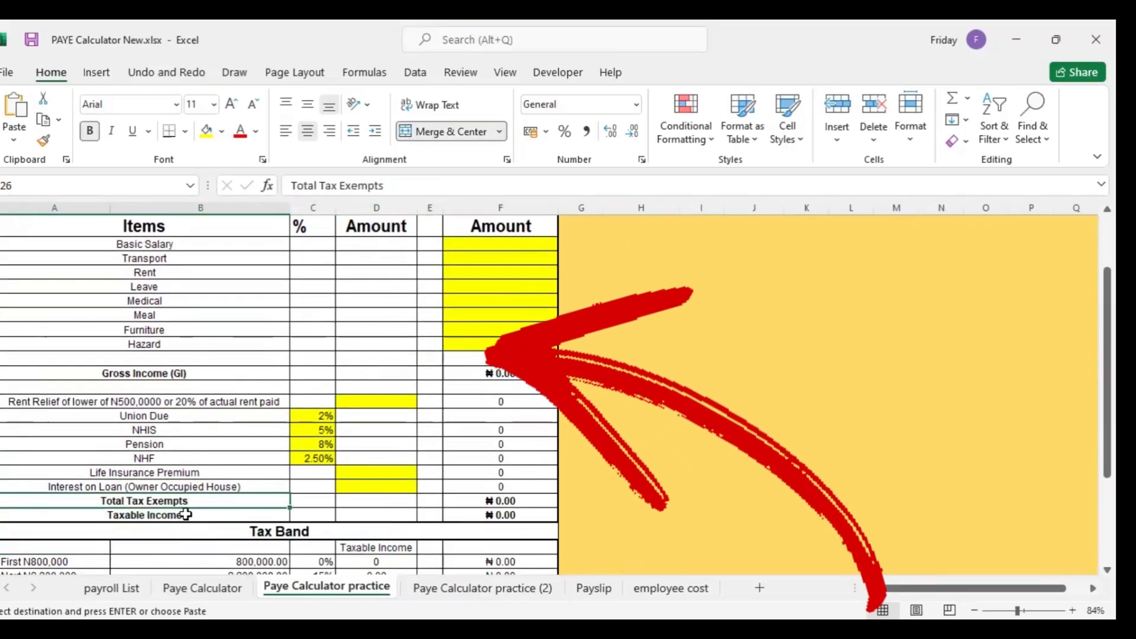
{"action": "key", "text": "Down"}
{"action": "key", "text": "Down"}
{"action": "key", "text": "Down"}
{"action": "key", "text": "Down"}
{"action": "key", "text": "Down"}
{"action": "key", "text": "Down"}
{"action": "key", "text": "Down"}
{"action": "key", "text": "Down"}
{"action": "key", "text": "Down"}
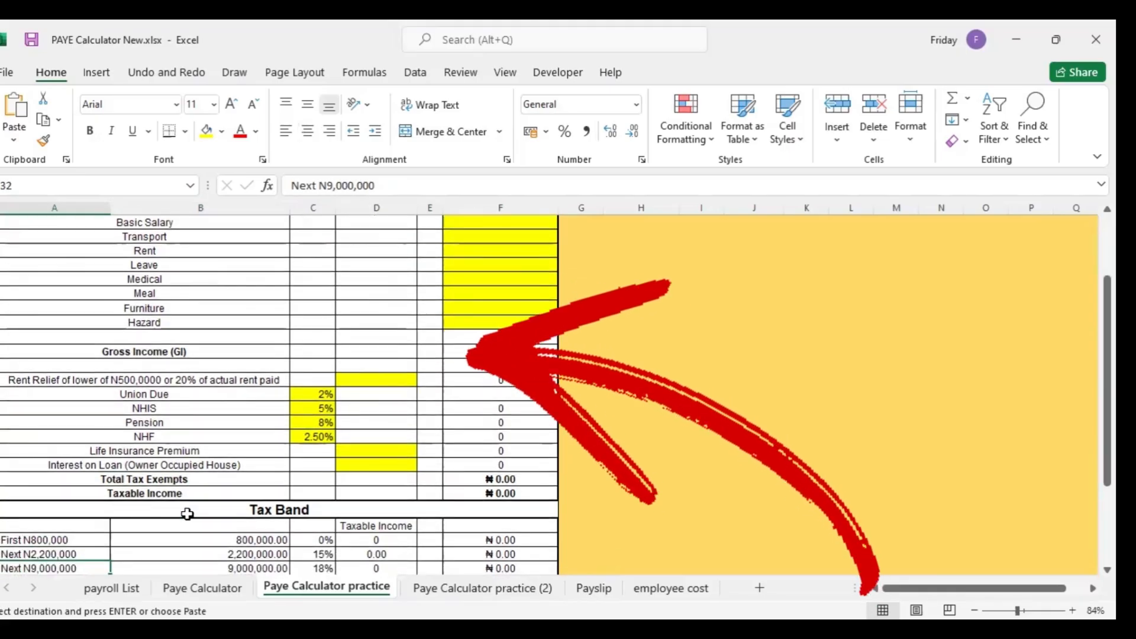
{"action": "key", "text": "Down"}
{"action": "key", "text": "Down"}
{"action": "key", "text": "Down"}
{"action": "key", "text": "Down"}
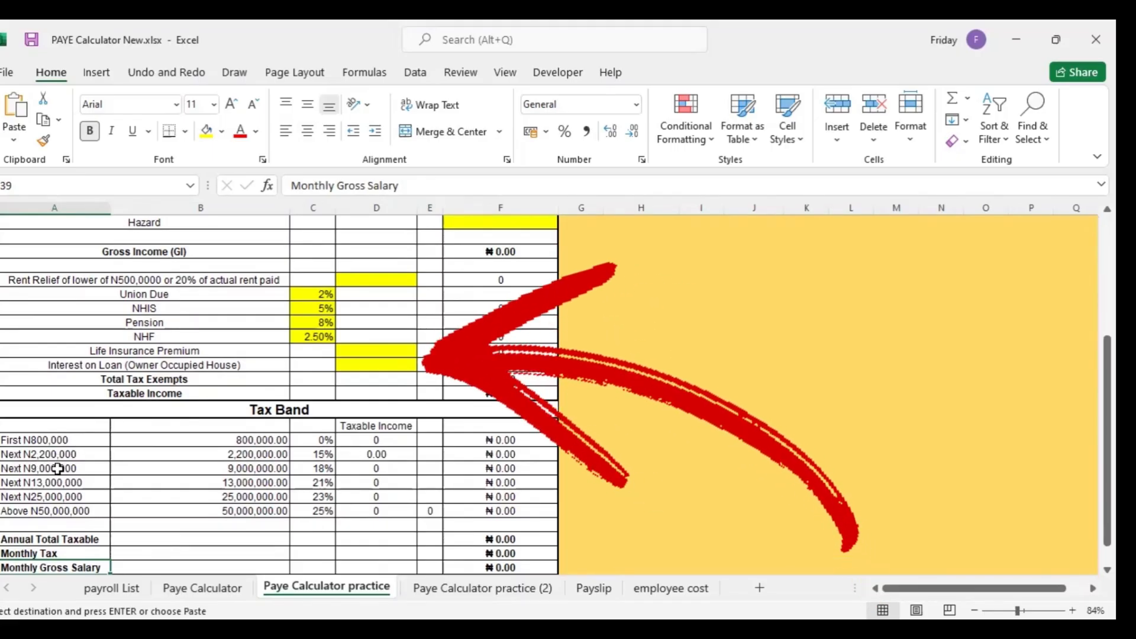
Step: Check the tax rate of each band from Next N9,000,000 to Above N50,000,000
{"action": "left_click", "coordinate": [327, 468]}
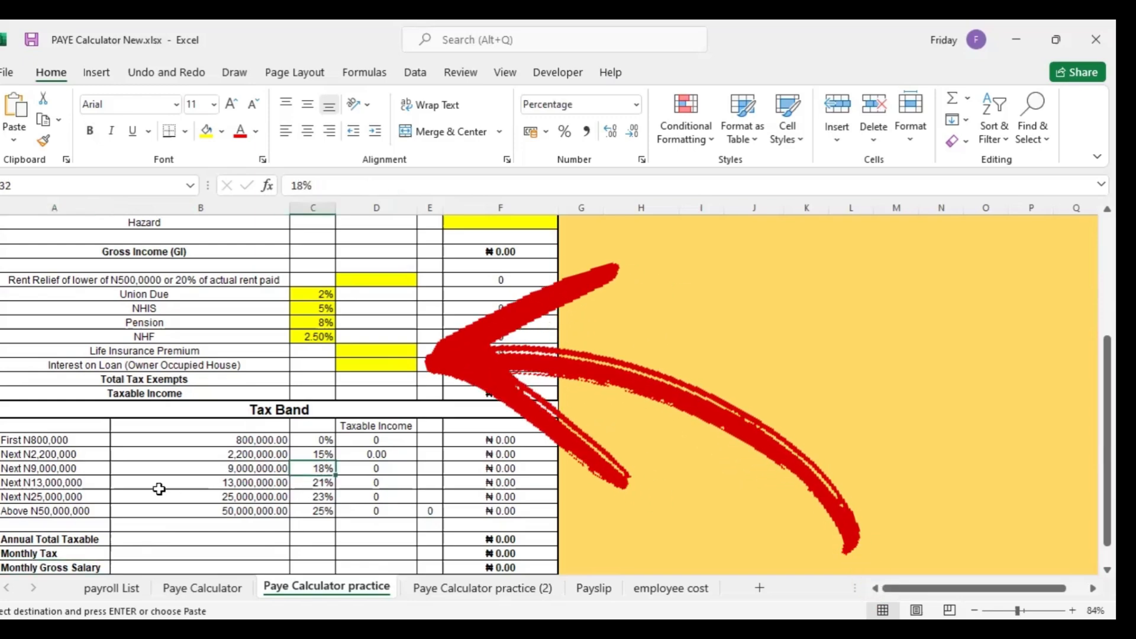
{"action": "left_click", "coordinate": [104, 480]}
{"action": "left_click", "coordinate": [310, 479]}
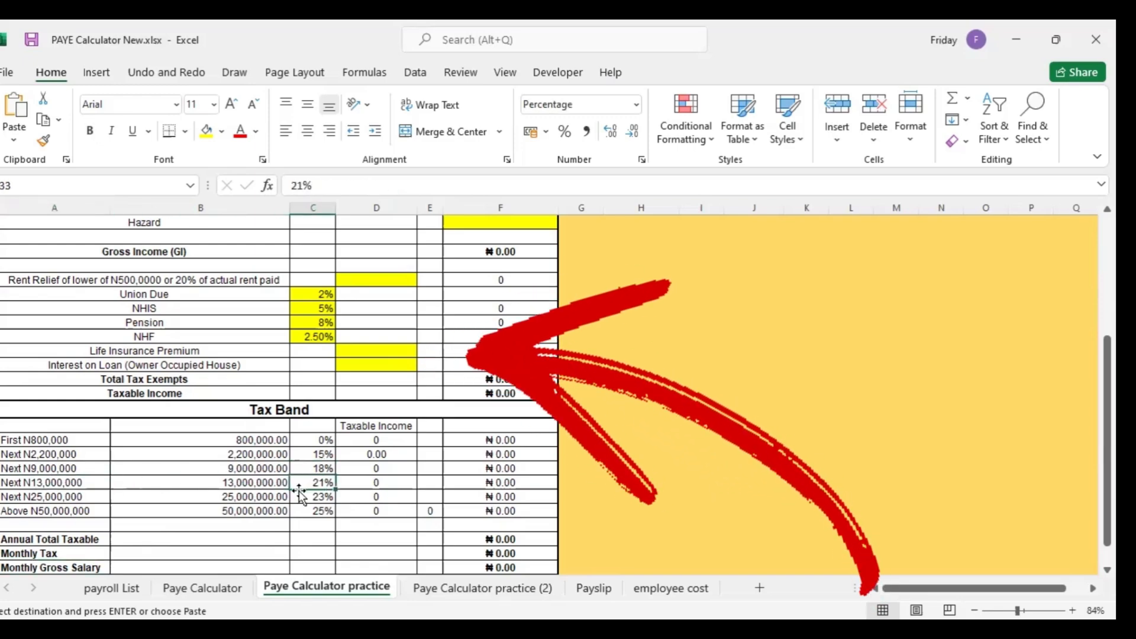
{"action": "left_click", "coordinate": [79, 497]}
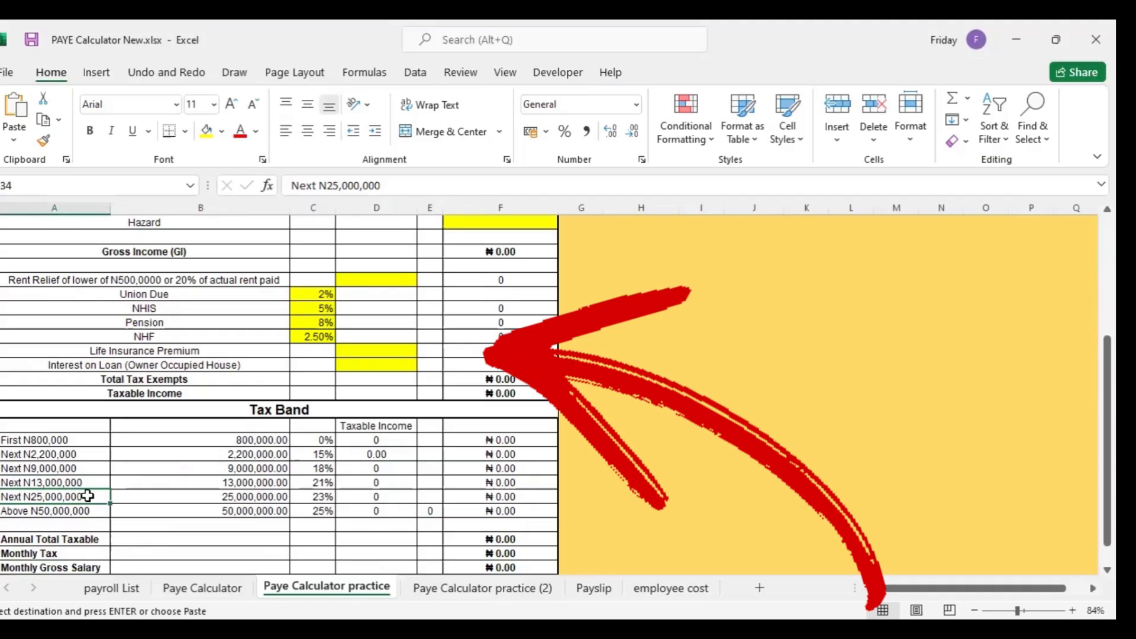
{"action": "left_click", "coordinate": [321, 498]}
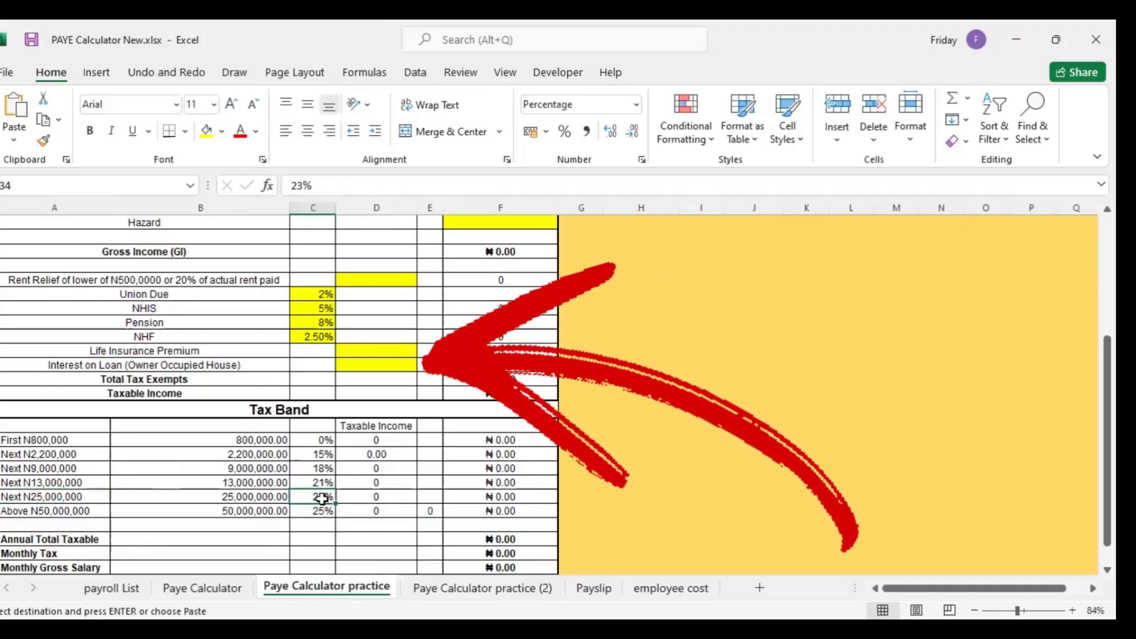
{"action": "left_click", "coordinate": [71, 506]}
{"action": "left_click", "coordinate": [315, 511]}
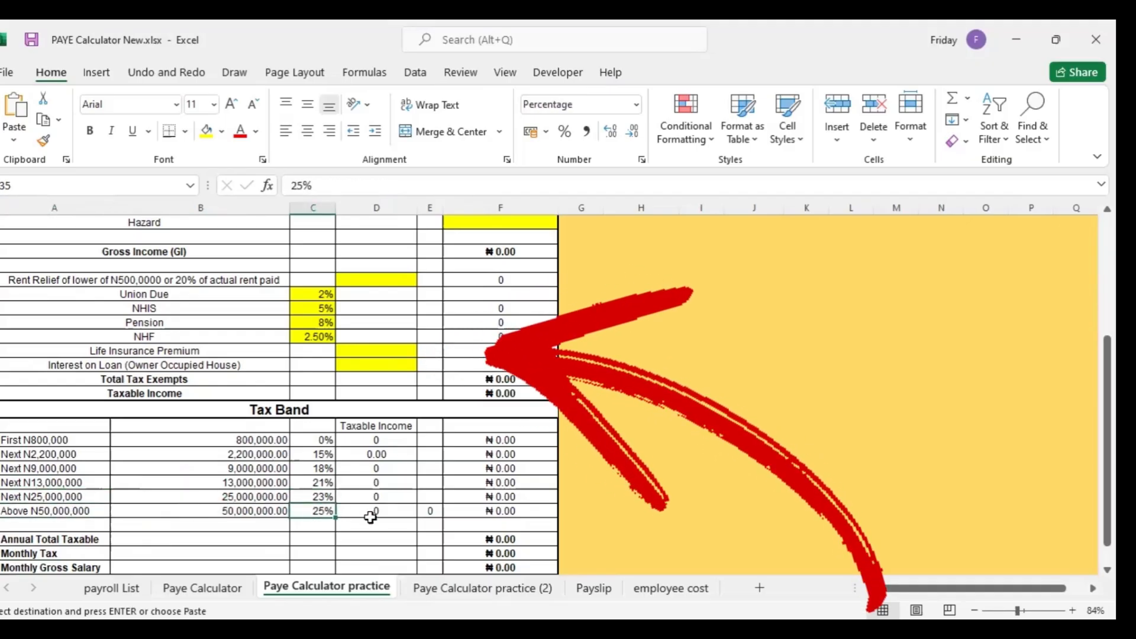
Step: Review the summary rows below the tax bands, from Annual Total Taxable to Effective tax rate
{"action": "left_click", "coordinate": [373, 536]}
{"action": "key", "text": "Down"}
{"action": "key", "text": "Down"}
{"action": "key", "text": "Down"}
{"action": "key", "text": "Down"}
{"action": "key", "text": "Down"}
{"action": "key", "text": "Down"}
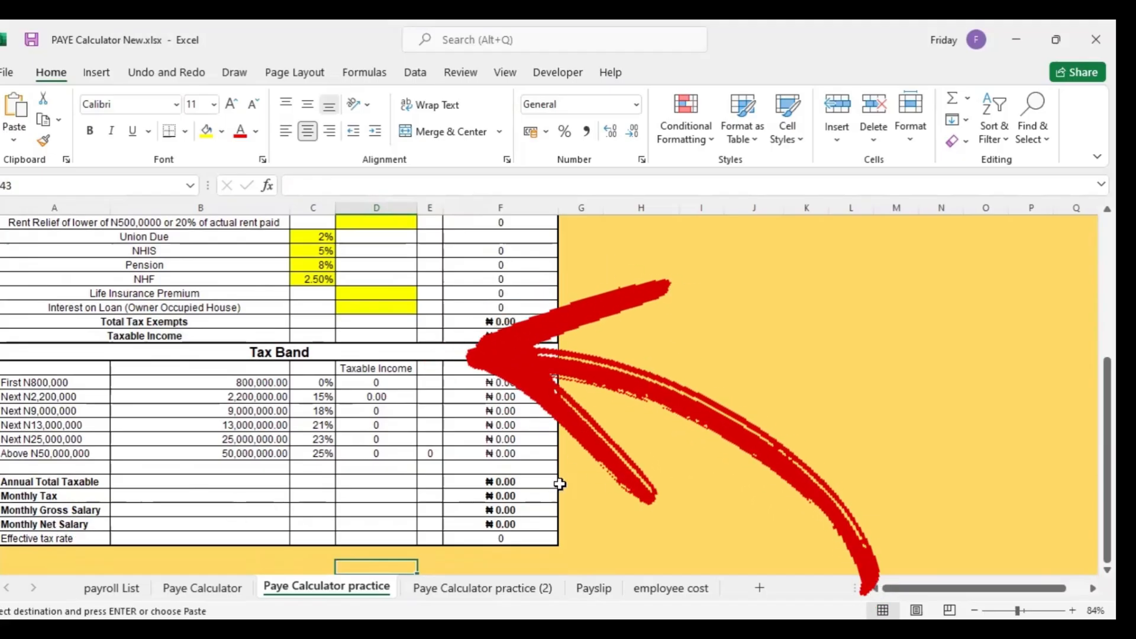
Step: Look back through the final Amount column, from the Tax Band rows up to the start of the sheet
{"action": "left_click", "coordinate": [523, 453]}
{"action": "key", "text": "Up"}
{"action": "key", "text": "Up"}
{"action": "key", "text": "Up"}
{"action": "key", "text": "Up"}
{"action": "key", "text": "Up"}
{"action": "key", "text": "Up"}
{"action": "key", "text": "Up"}
{"action": "key", "text": "Up"}
{"action": "key", "text": "Up"}
{"action": "key", "text": "Up"}
{"action": "key", "text": "Up"}
{"action": "key", "text": "Up"}
{"action": "key", "text": "Up"}
{"action": "key", "text": "Up"}
{"action": "key", "text": "Up"}
{"action": "key", "text": "Up"}
{"action": "key", "text": "Up"}
{"action": "key", "text": "Up"}
{"action": "key", "text": "Up"}
{"action": "key", "text": "Up"}
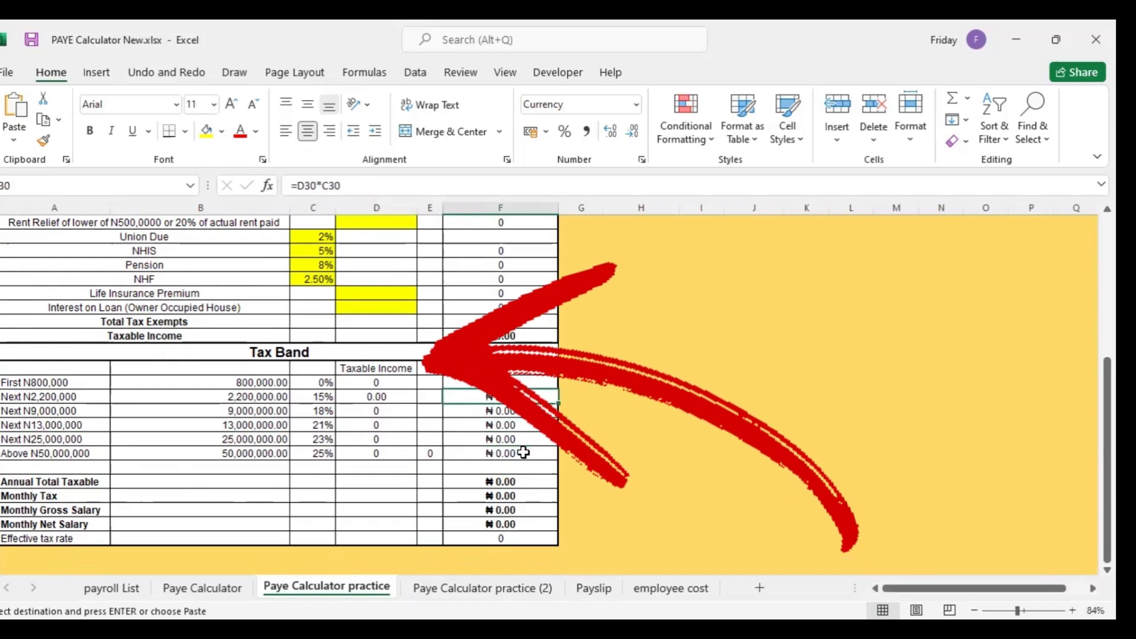
{"action": "key", "text": "Up"}
{"action": "key", "text": "Up"}
{"action": "key", "text": "Up"}
{"action": "key", "text": "Up"}
{"action": "key", "text": "Up"}
{"action": "key", "text": "Up"}
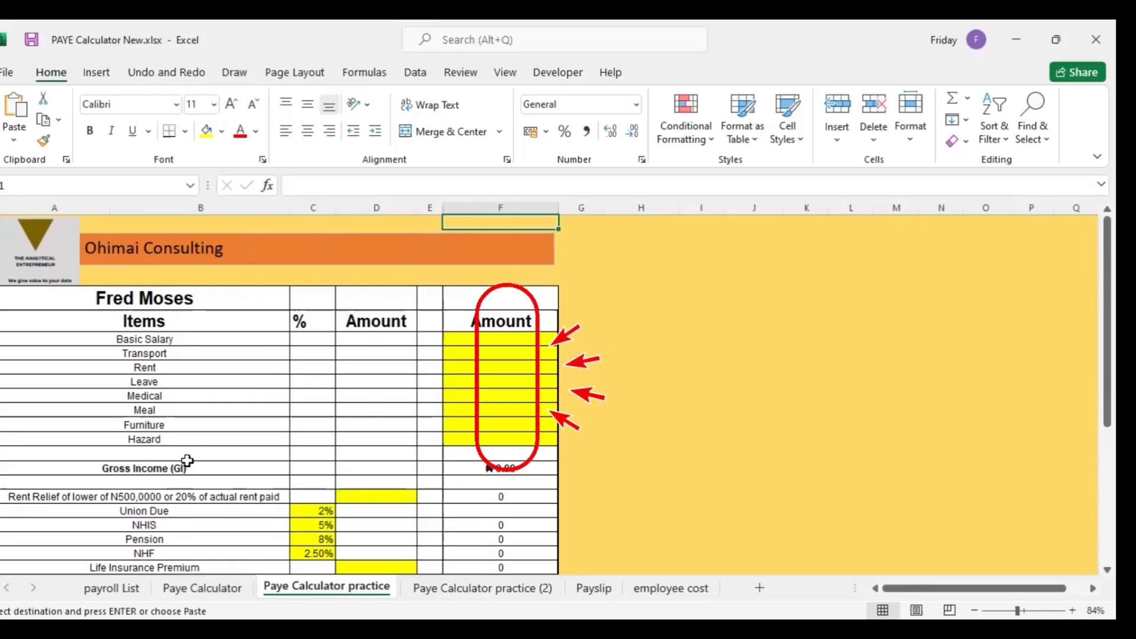
Step: Paste the copied income amounts as values only into F8:F15, covering Basic Salary to Hazard
{"action": "left_click", "coordinate": [489, 338]}
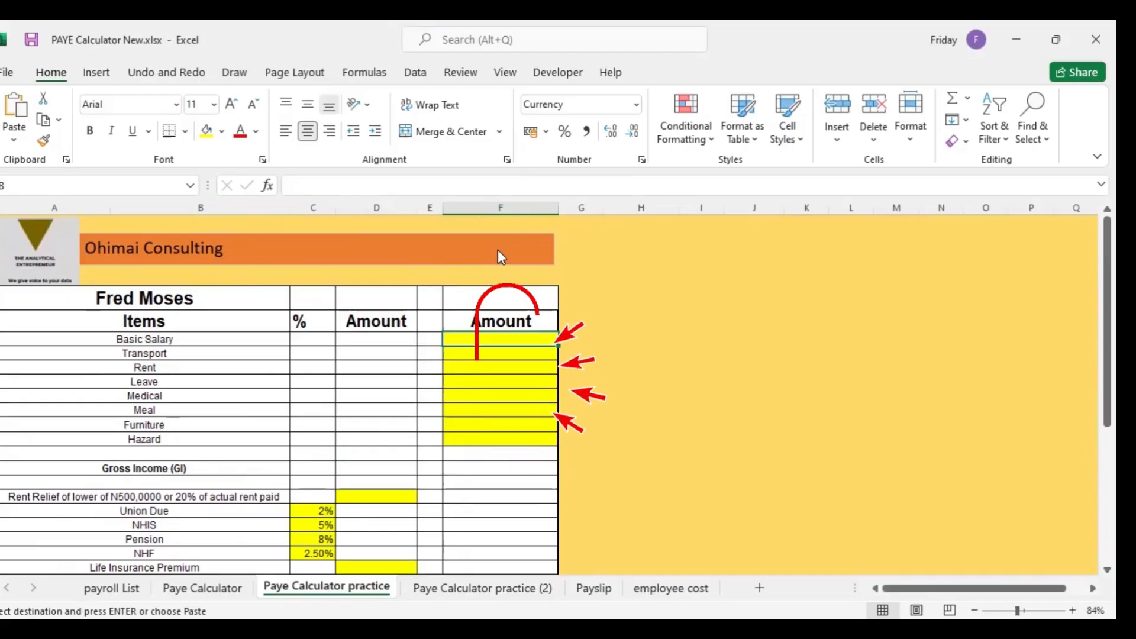
{"action": "right_click", "coordinate": [529, 264]}
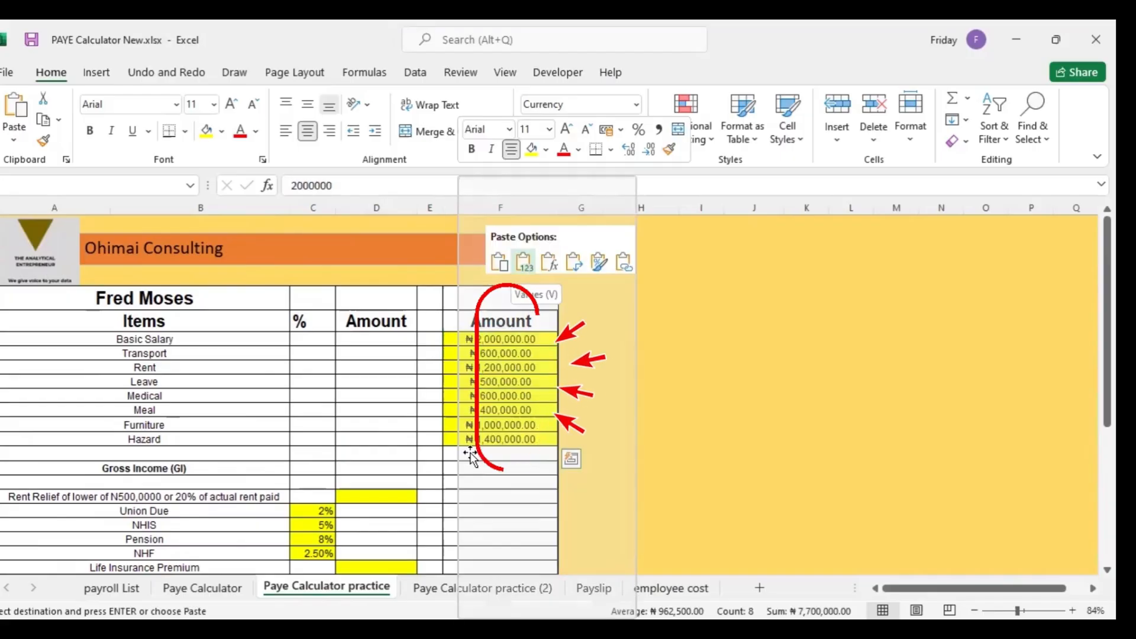
{"action": "left_click", "coordinate": [529, 264]}
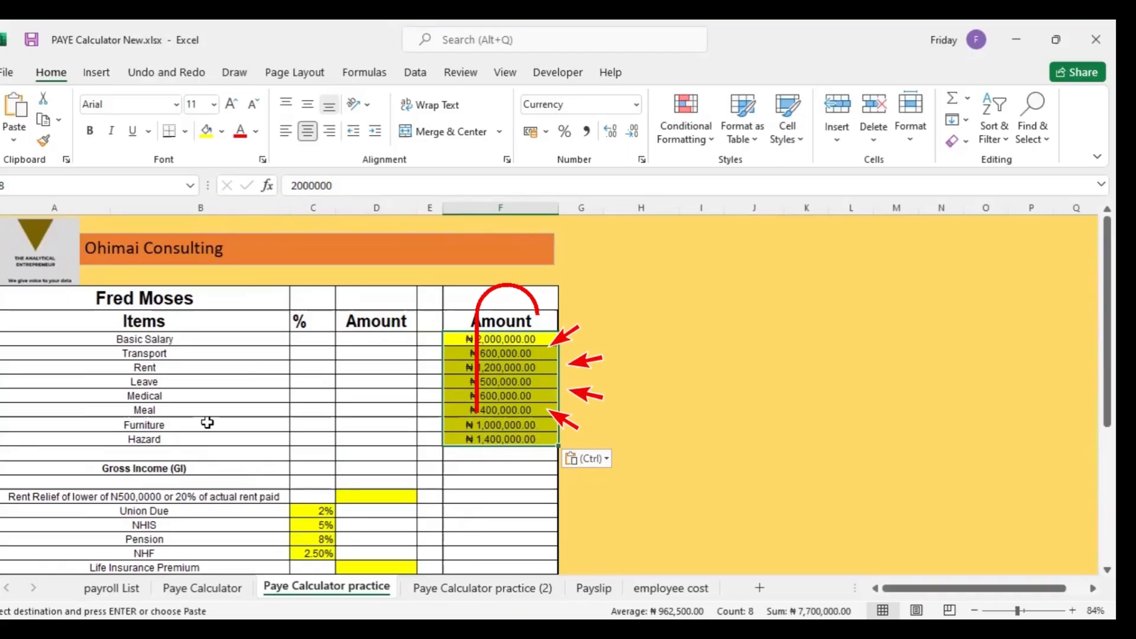
Step: Total the income amounts in cell F16 with =SUM(F8:F15)
{"action": "left_click", "coordinate": [483, 455]}
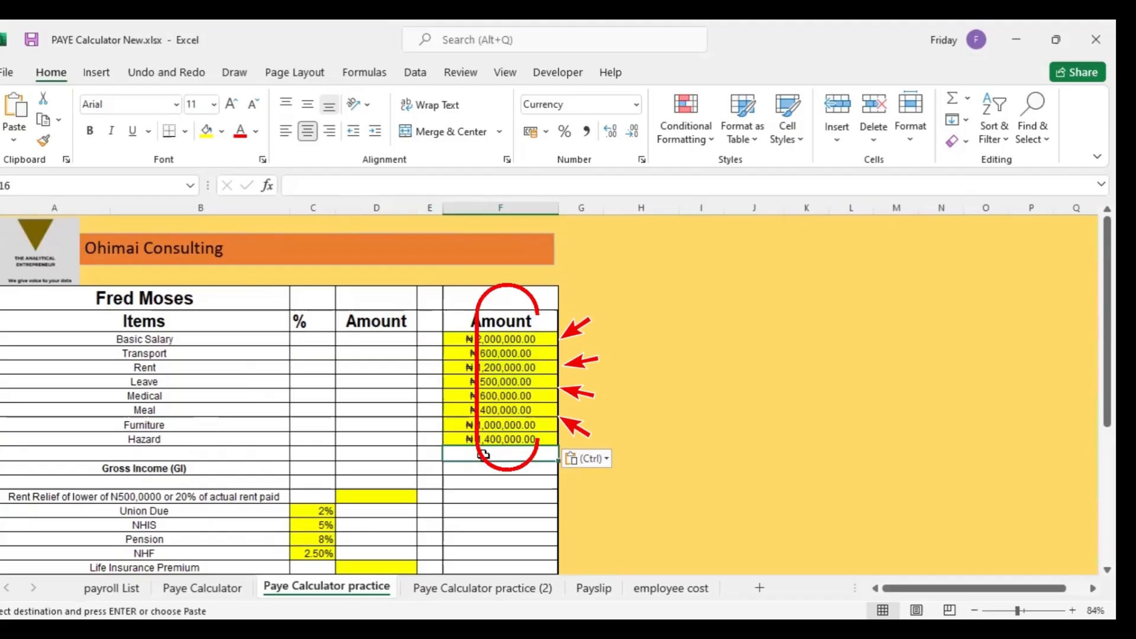
{"action": "type", "text": "="}
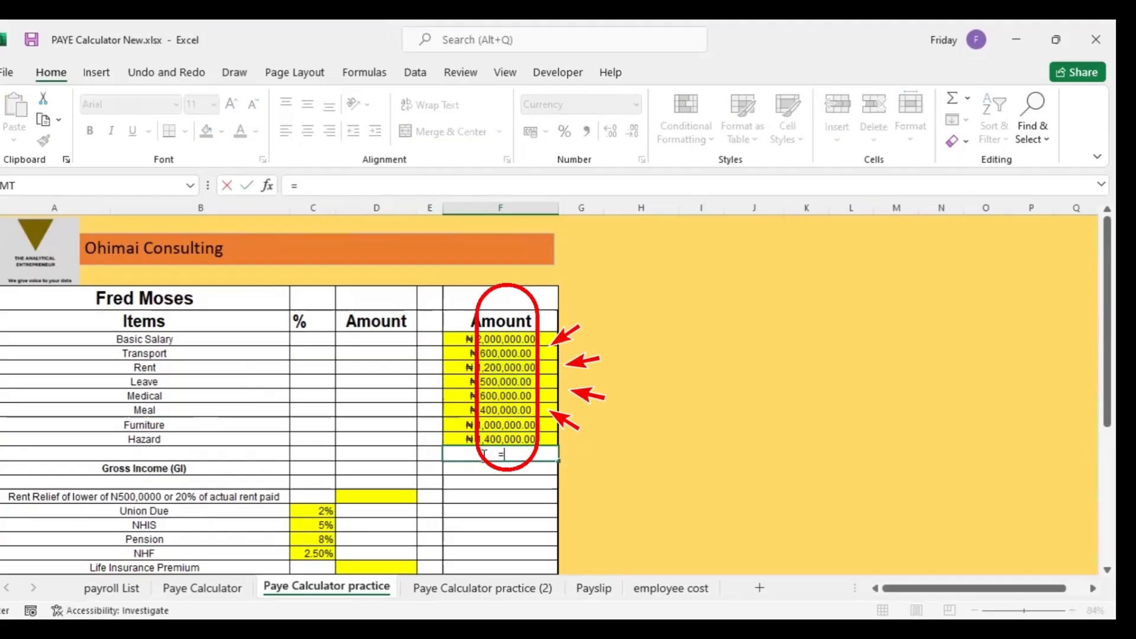
{"action": "type", "text": "sum"}
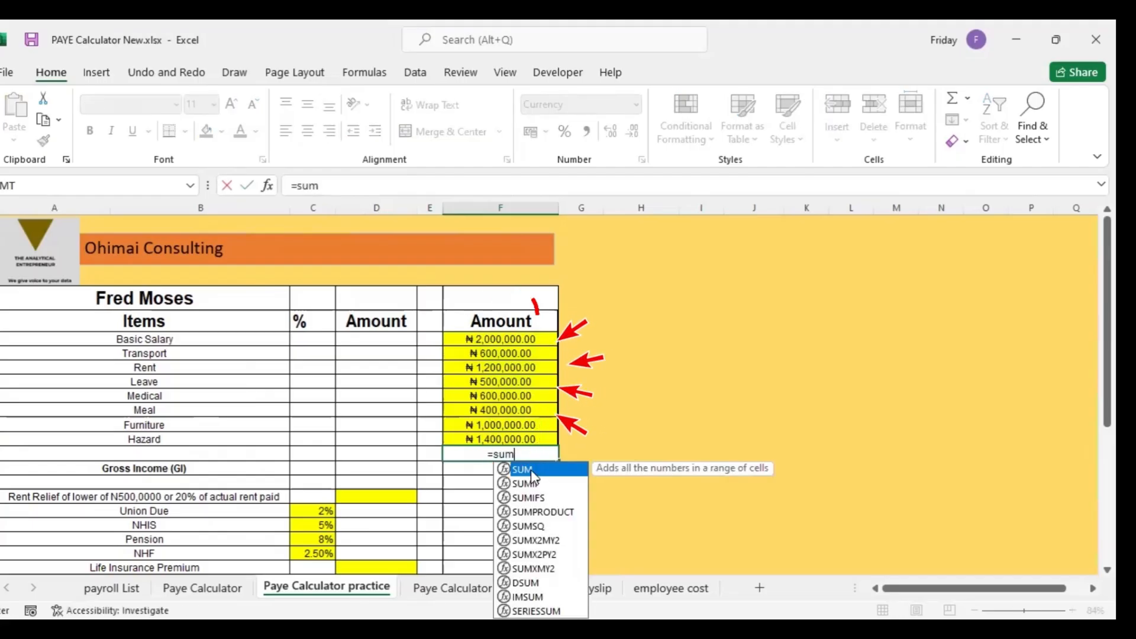
{"action": "type", "text": "("}
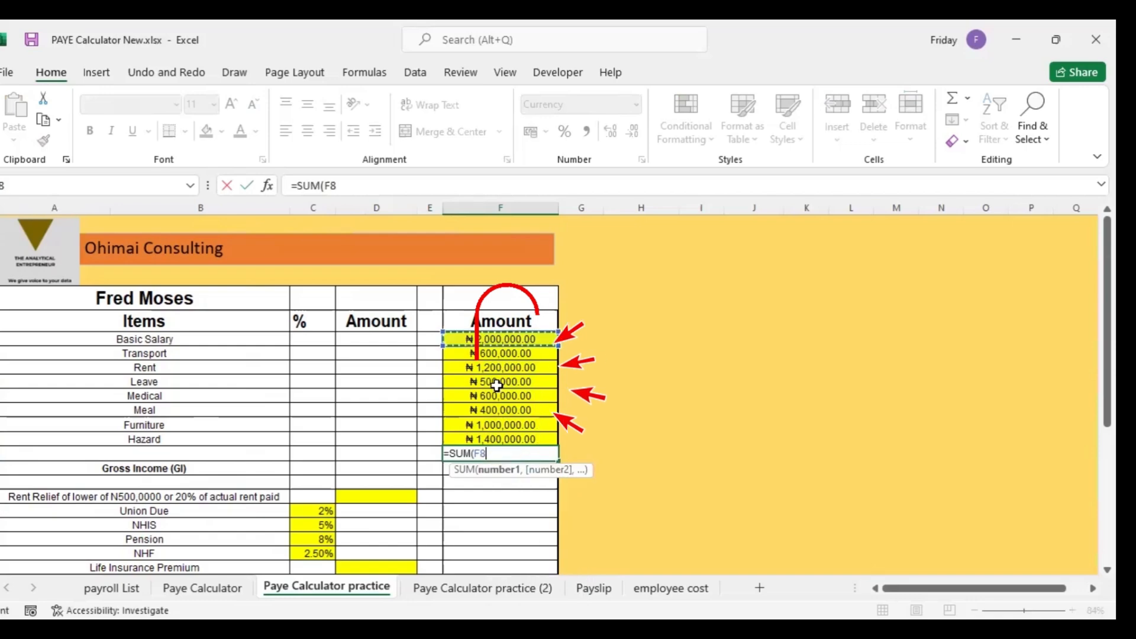
{"action": "left_click_drag", "start_coordinate": [500, 339], "coordinate": [499, 435]}
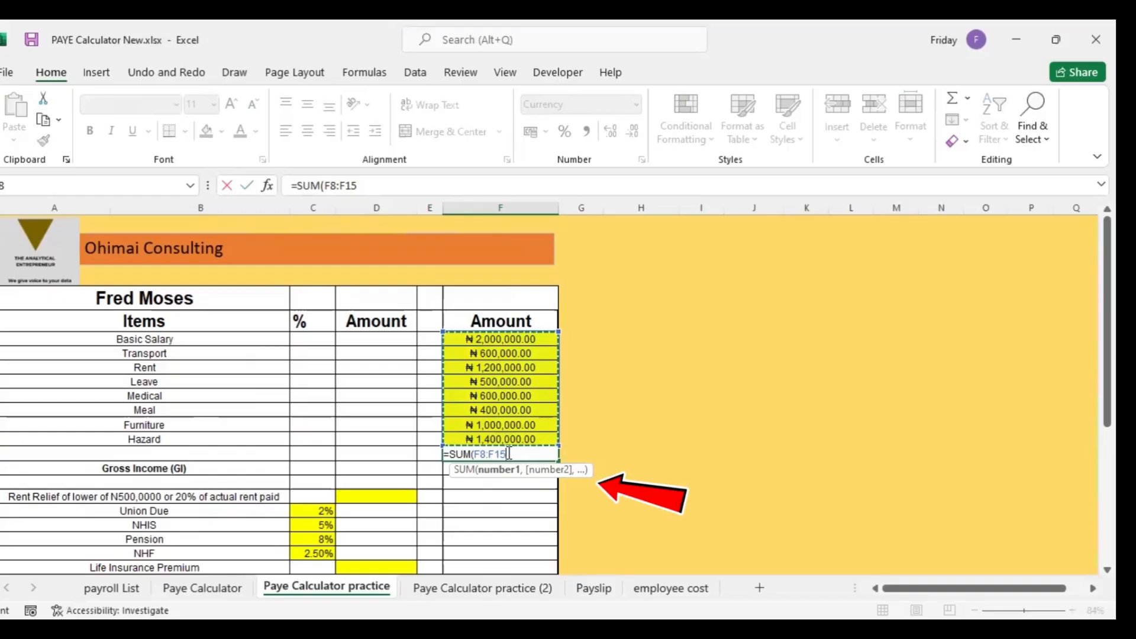
{"action": "key", "text": "Return"}
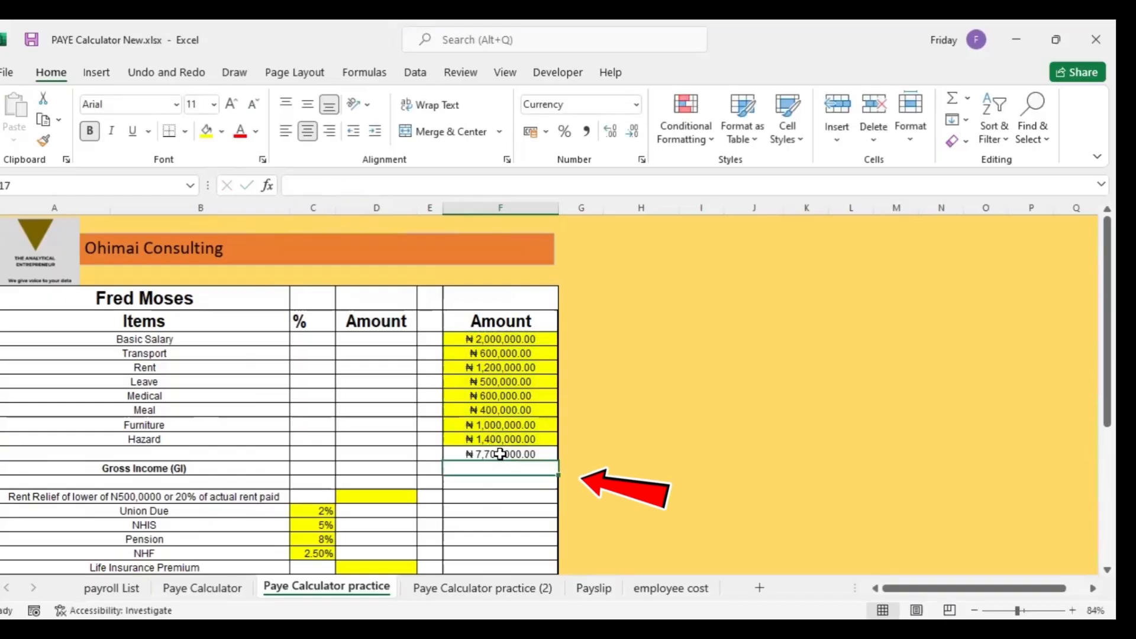
Step: Make the total in F16 bold and move it to cell F17 in the Gross Income (GI) row
{"action": "left_click", "coordinate": [500, 454]}
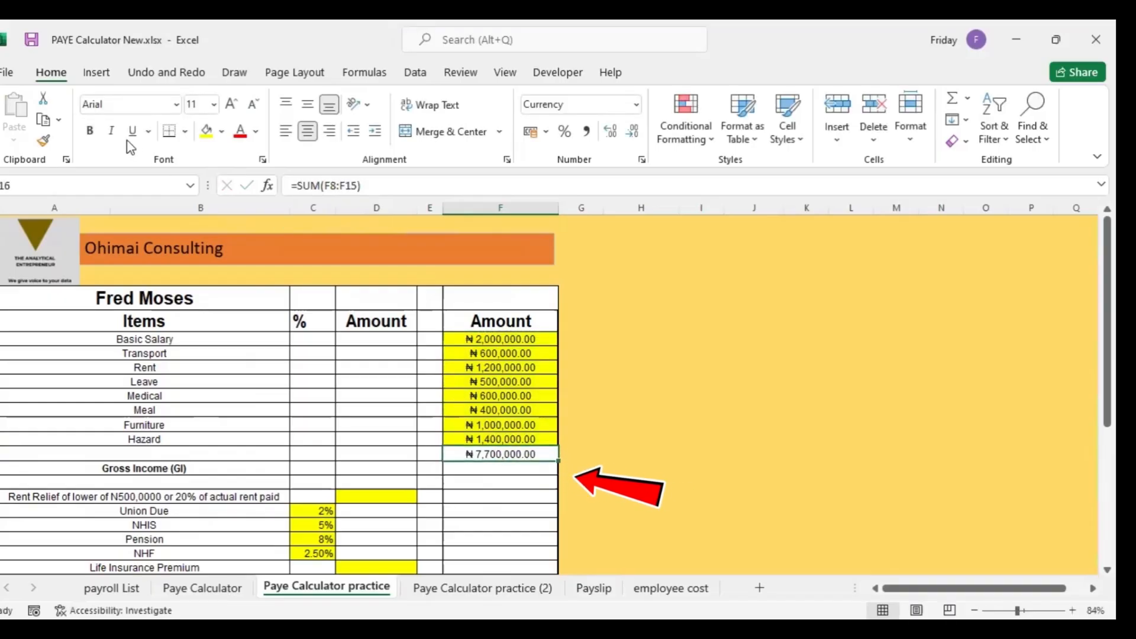
{"action": "left_click", "coordinate": [89, 130]}
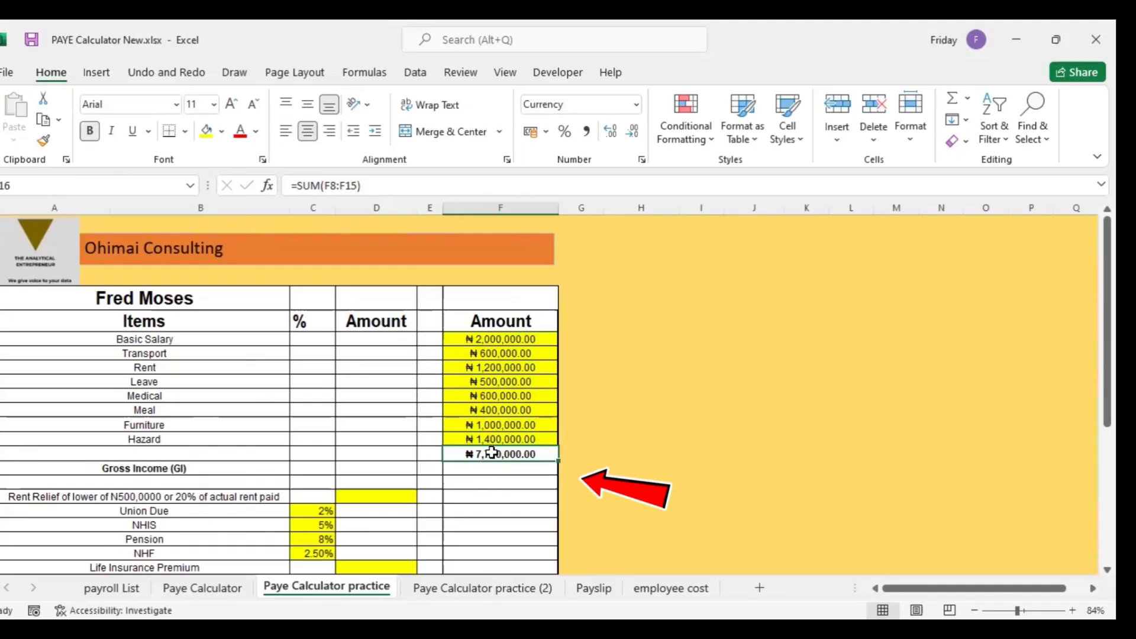
{"action": "mouse_move", "coordinate": [494, 456]}
{"action": "left_mouse_down"}
{"action": "mouse_move", "coordinate": [495, 470]}
{"action": "mouse_move", "coordinate": [479, 468]}
{"action": "left_mouse_up"}
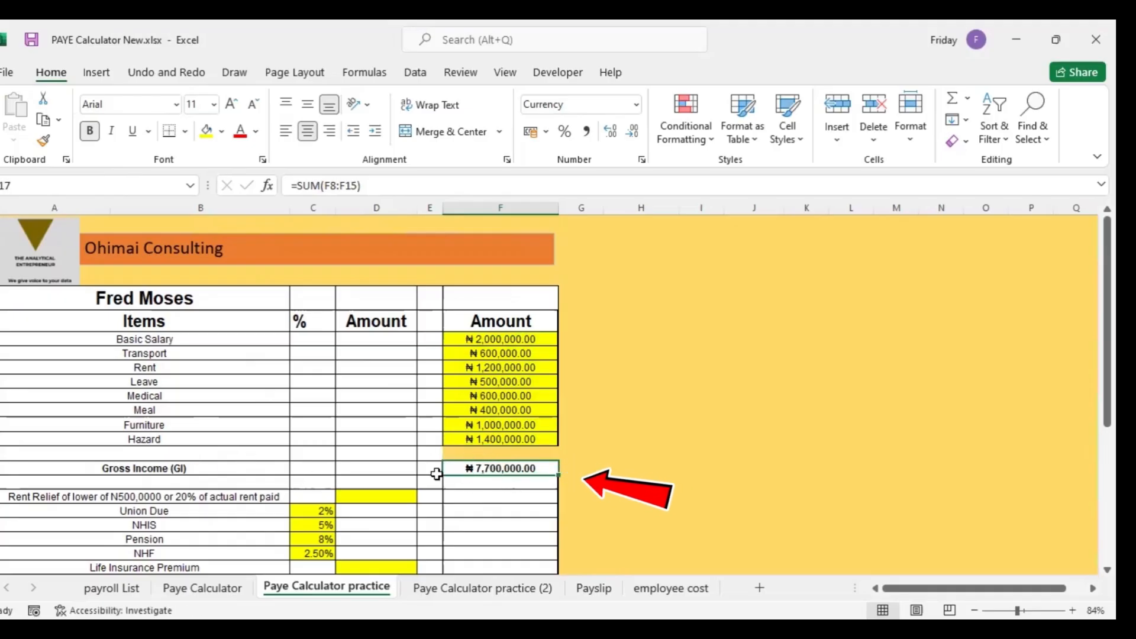
{"action": "double_click", "coordinate": [496, 468]}
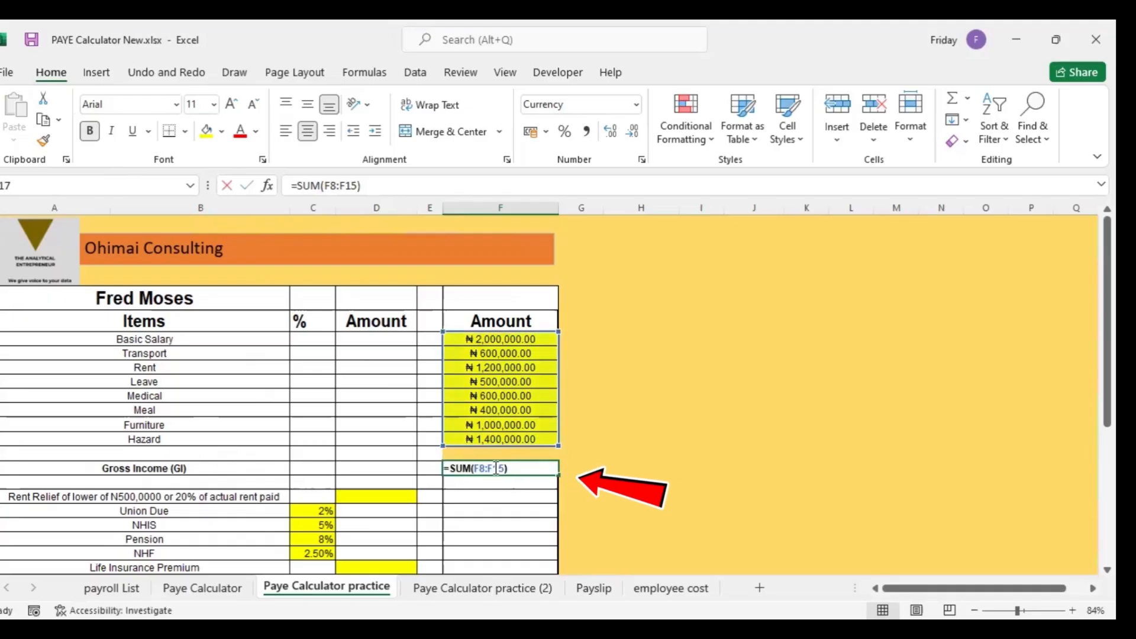
Step: Look through the relief and exemption rows down to the Tax Band section, and examine the rent input cell D19
{"action": "key", "text": "Return"}
{"action": "key", "text": "Return"}
{"action": "key", "text": "Return"}
{"action": "key", "text": "Return"}
{"action": "key", "text": "Return"}
{"action": "key", "text": "Return"}
{"action": "key", "text": "Return"}
{"action": "key", "text": "Return"}
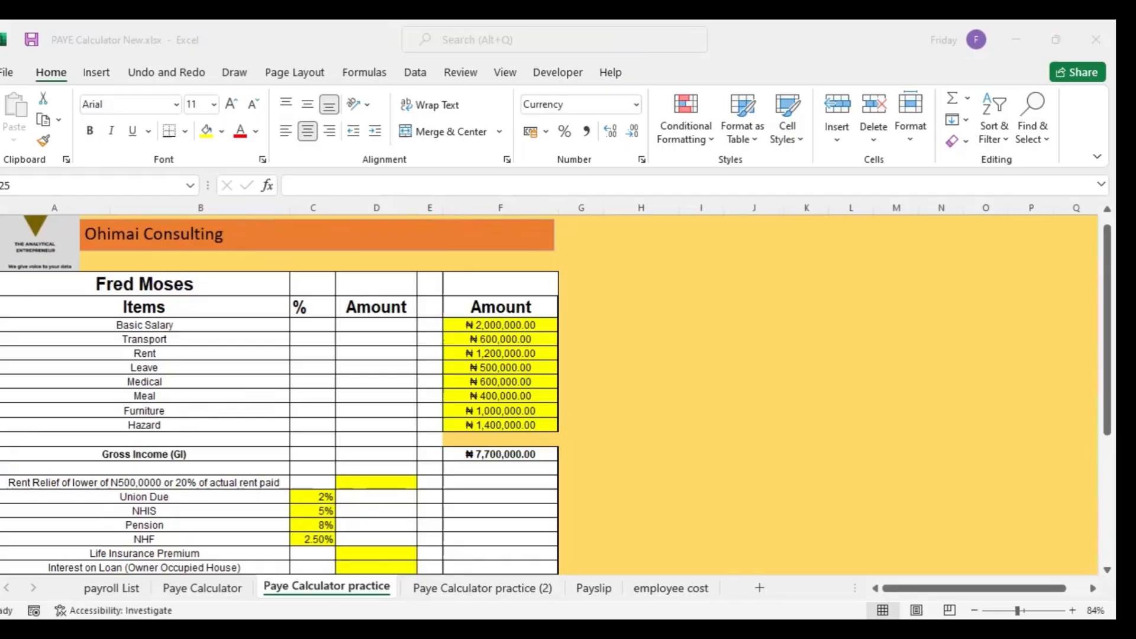
{"action": "left_click", "coordinate": [438, 487]}
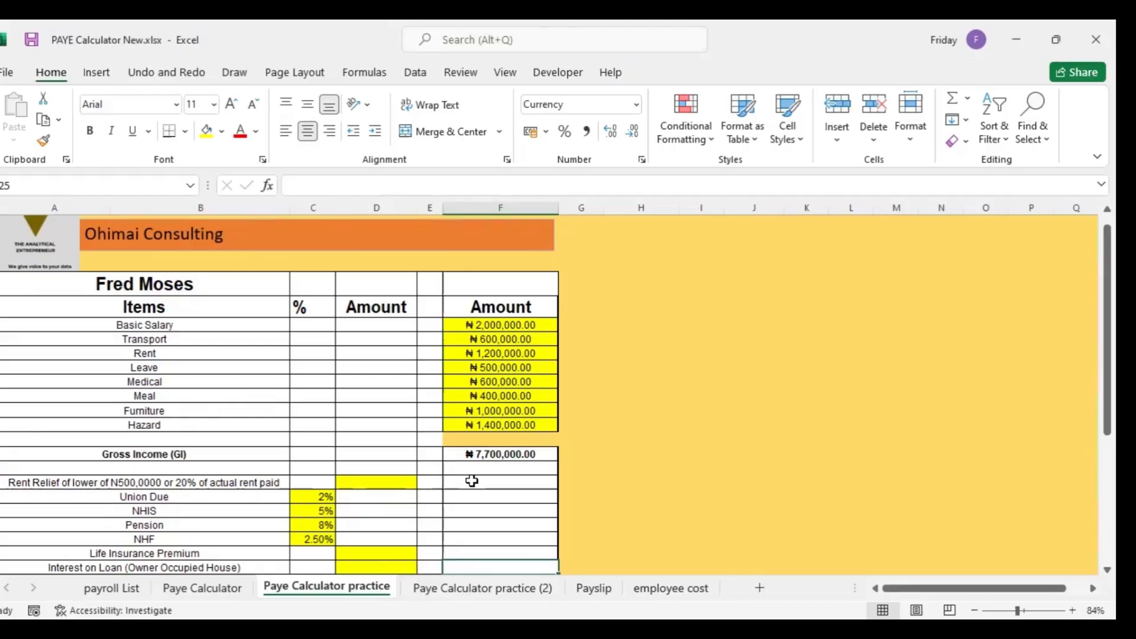
{"action": "key", "text": "Down"}
{"action": "key", "text": "Down"}
{"action": "key", "text": "Down"}
{"action": "key", "text": "Down"}
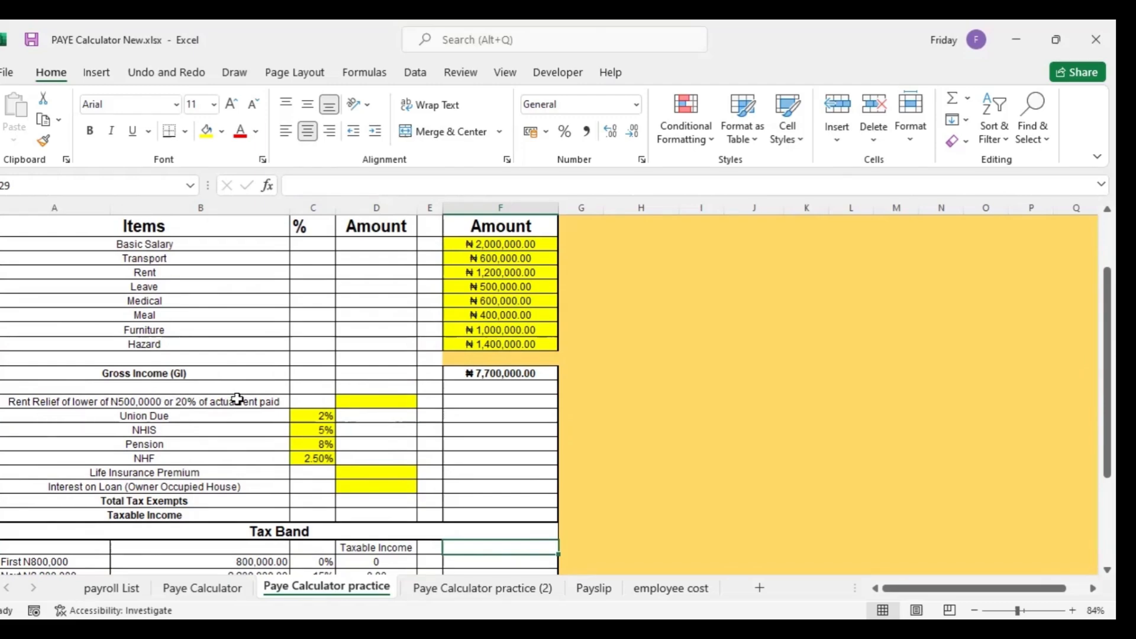
{"action": "left_click", "coordinate": [380, 399]}
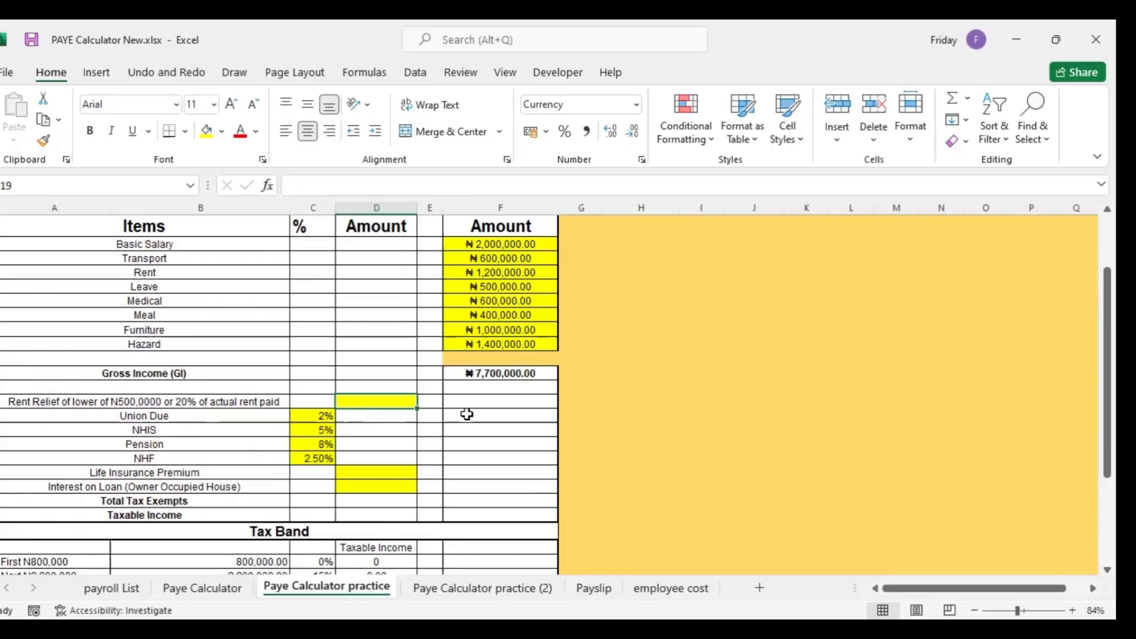
Step: Enter =IF(F17<=840000,"0") in F19 of the Rent Relief row
{"action": "left_click", "coordinate": [452, 402]}
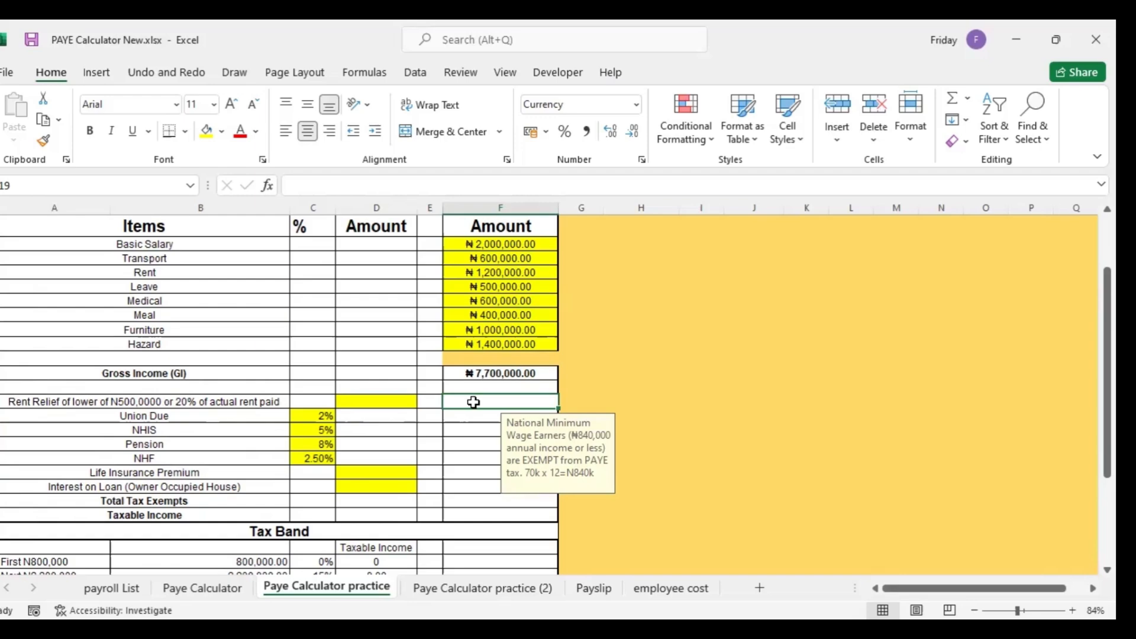
{"action": "type", "text": "="}
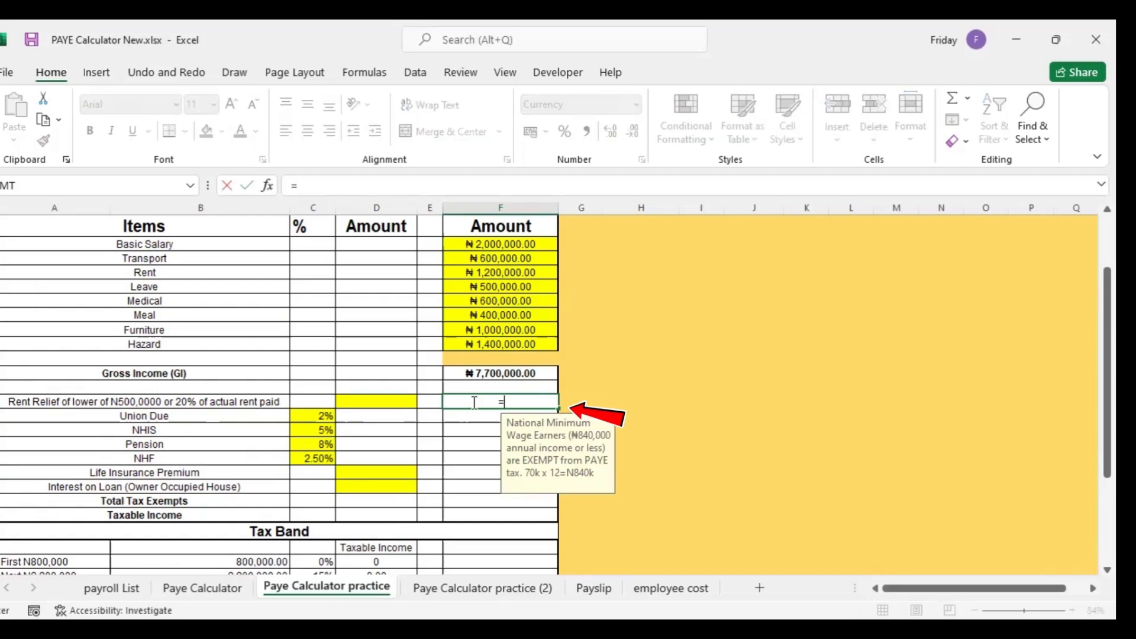
{"action": "type", "text": "if"}
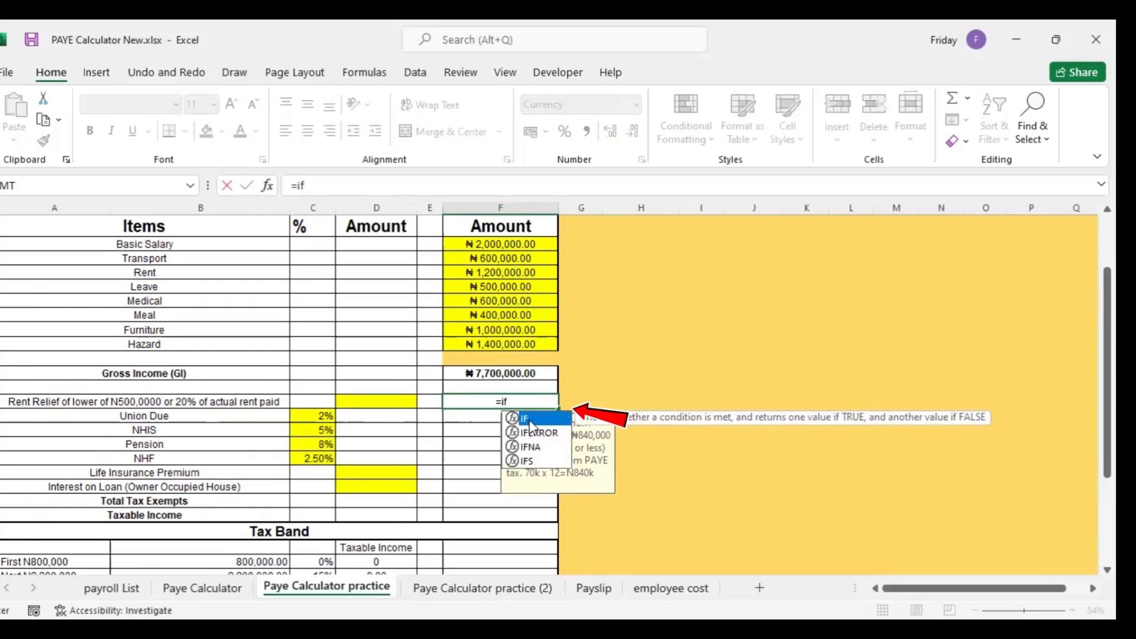
{"action": "key", "text": "Tab"}
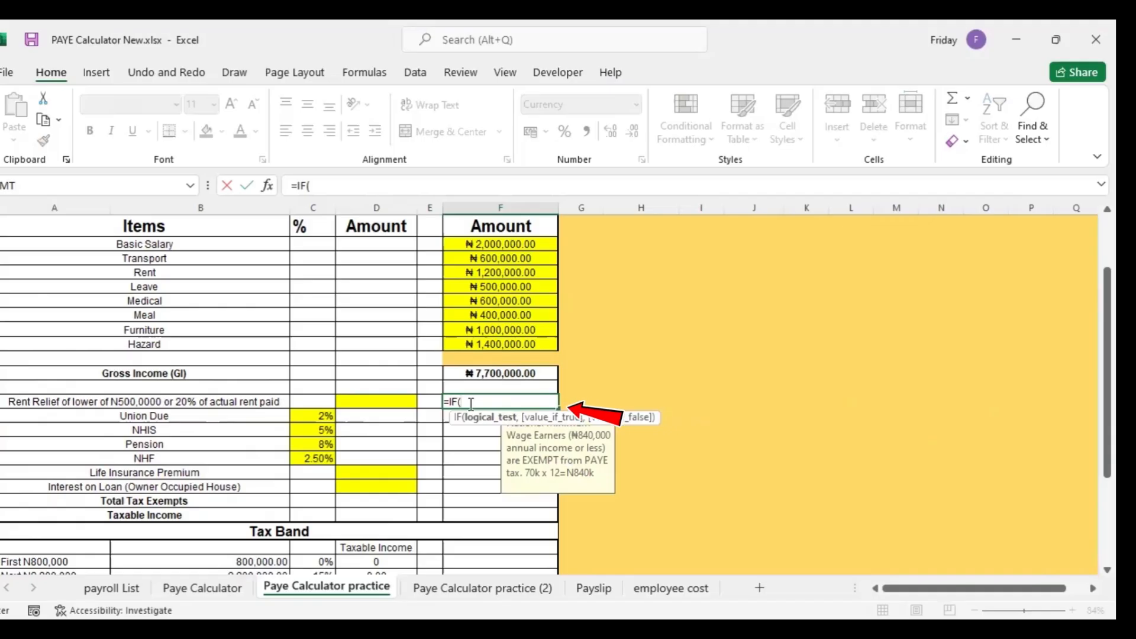
{"action": "left_click", "coordinate": [492, 373]}
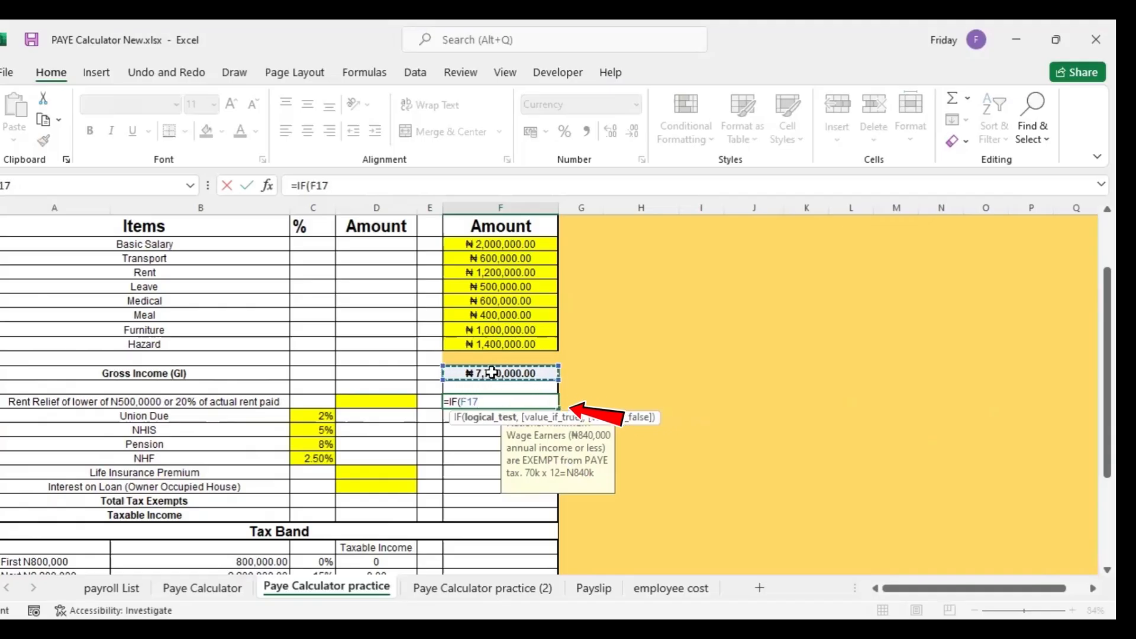
{"action": "type", "text": "<=84"}
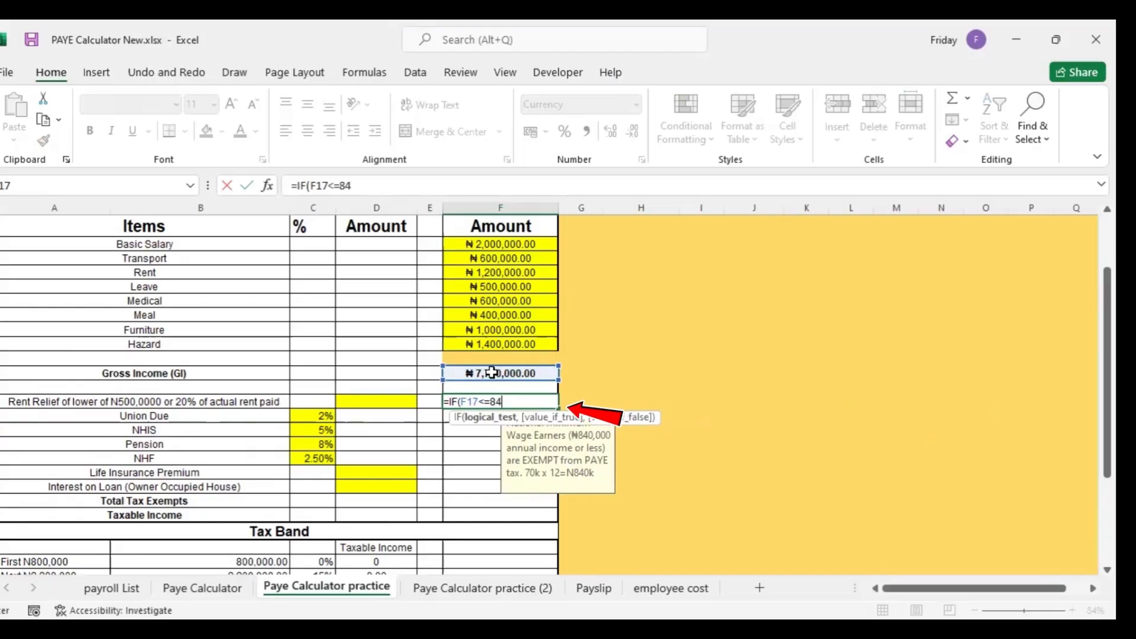
{"action": "type", "text": "000"}
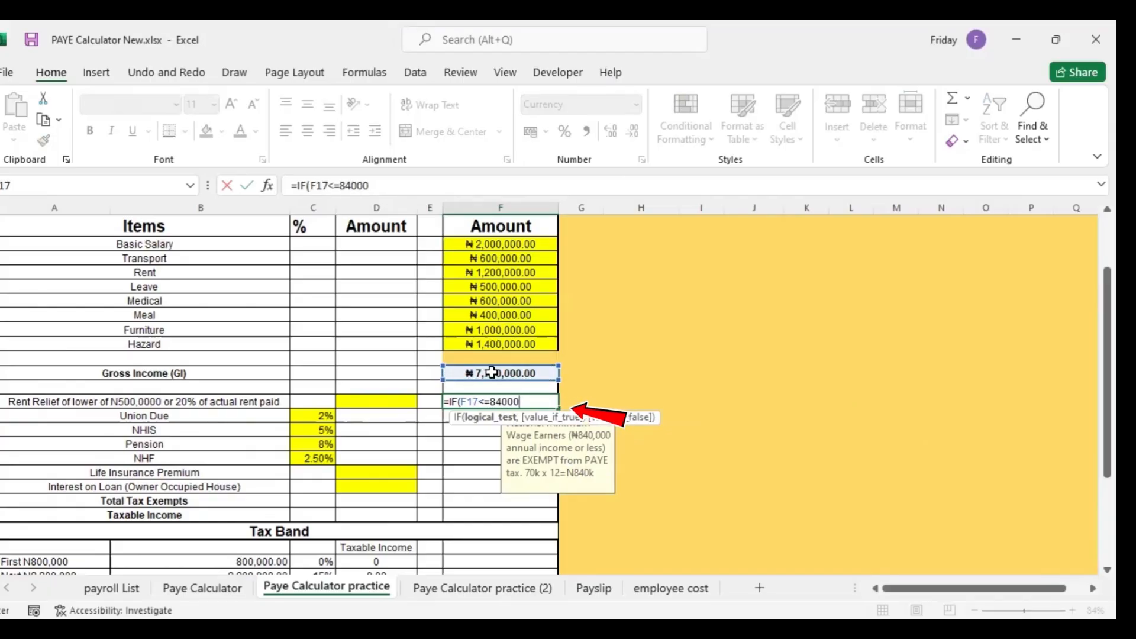
{"action": "type", "text": "0,\"0"}
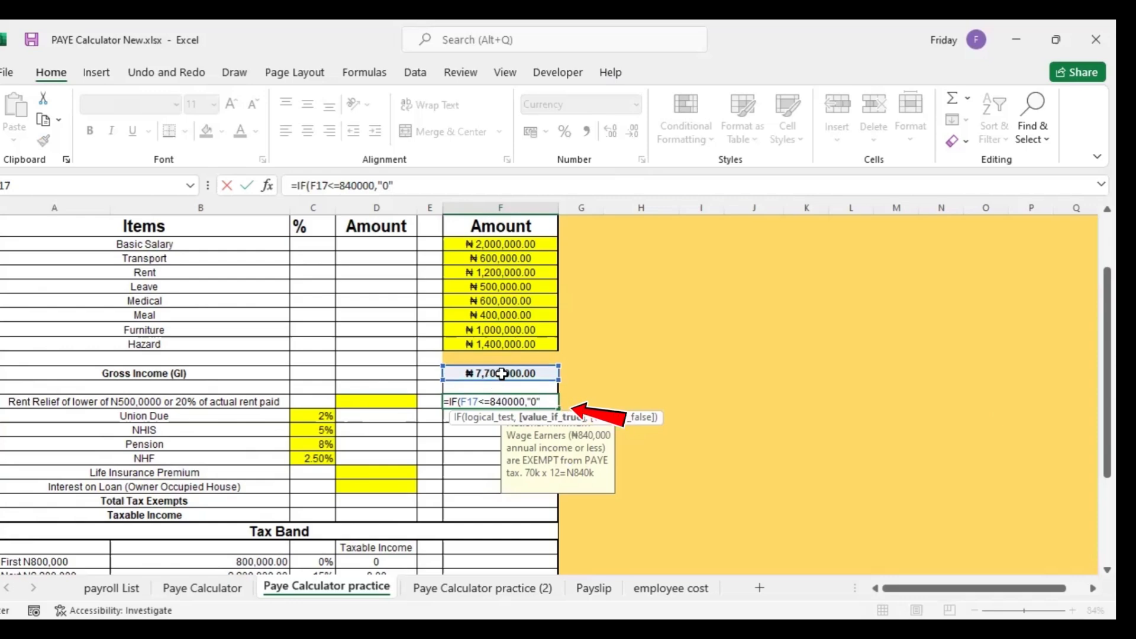
{"action": "type", "text": ")"}
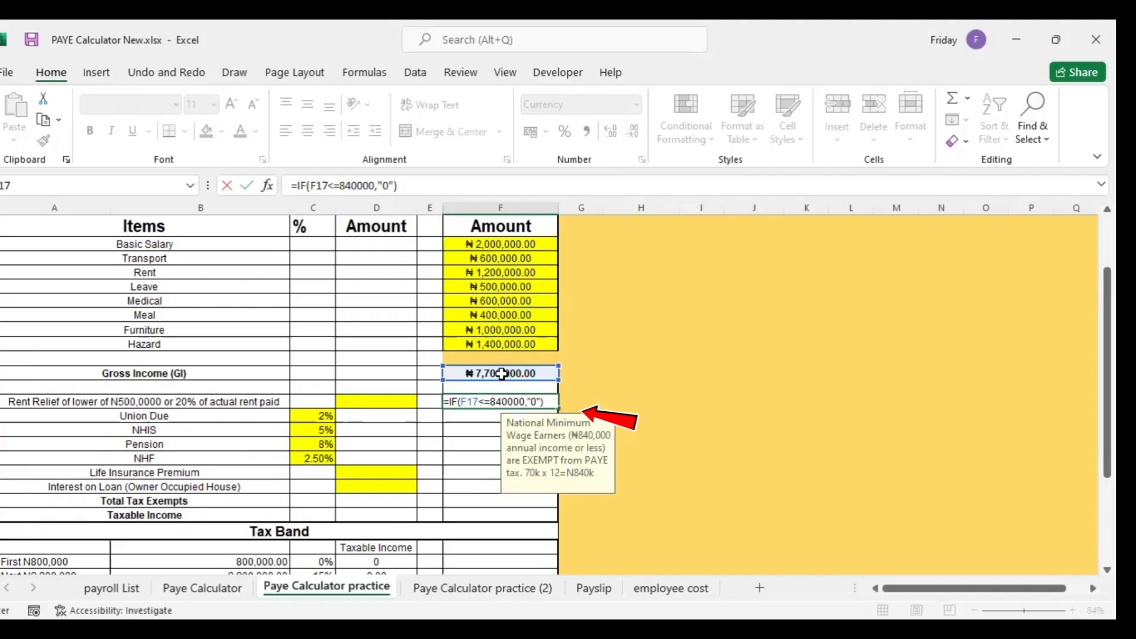
{"action": "key", "text": "Return"}
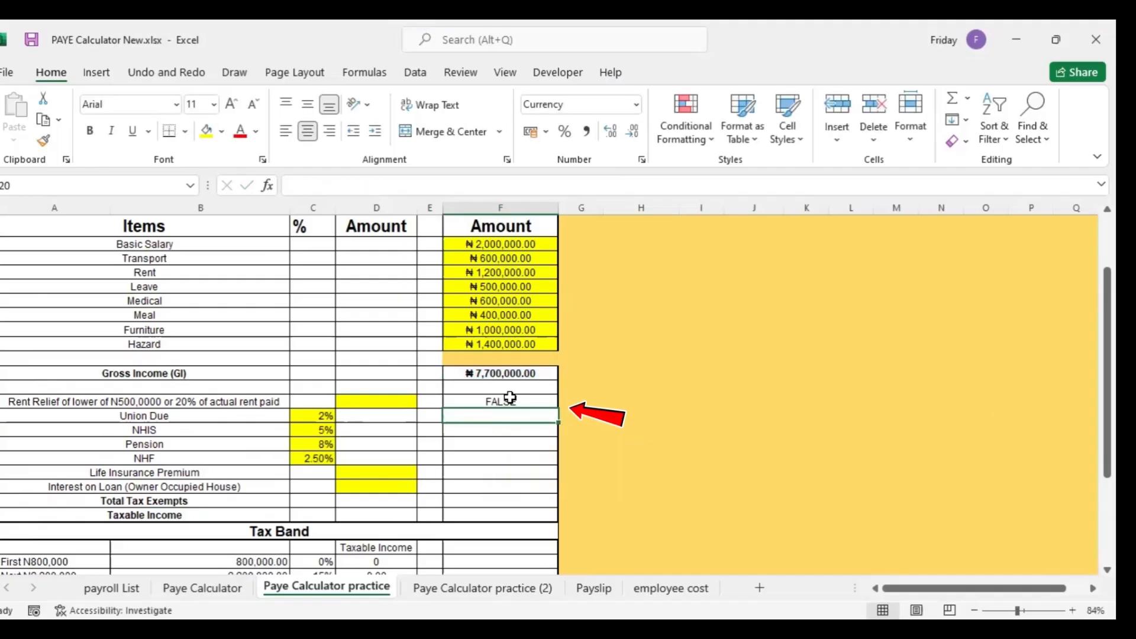
Step: Extend the IF formula in F19 with "NA" as its value-if-false argument
{"action": "left_click", "coordinate": [510, 400]}
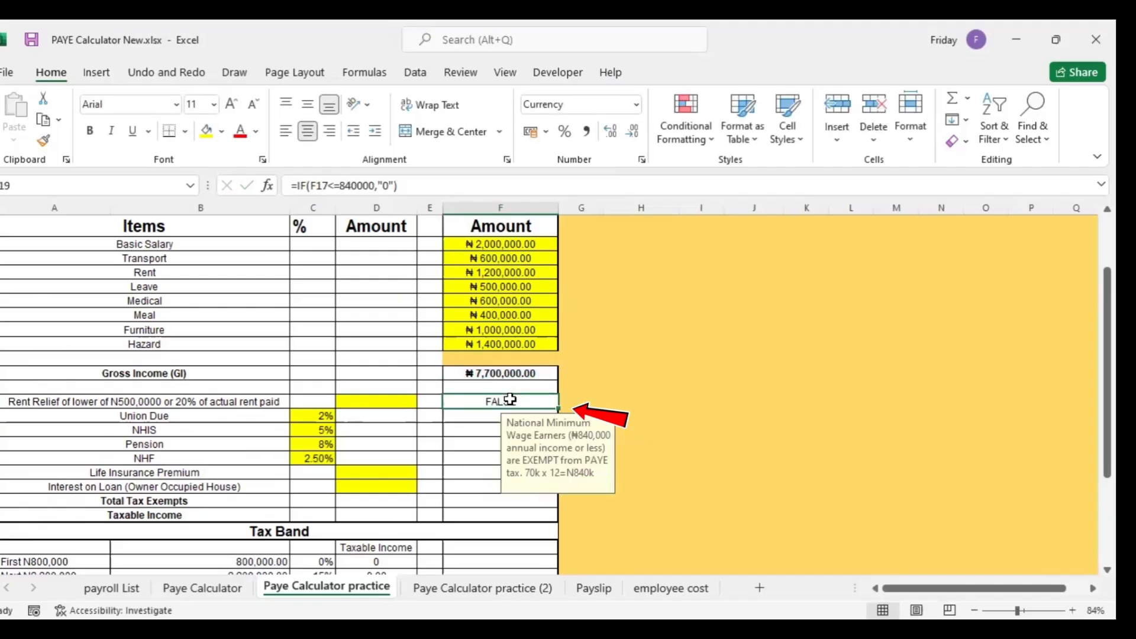
{"action": "double_click", "coordinate": [540, 402]}
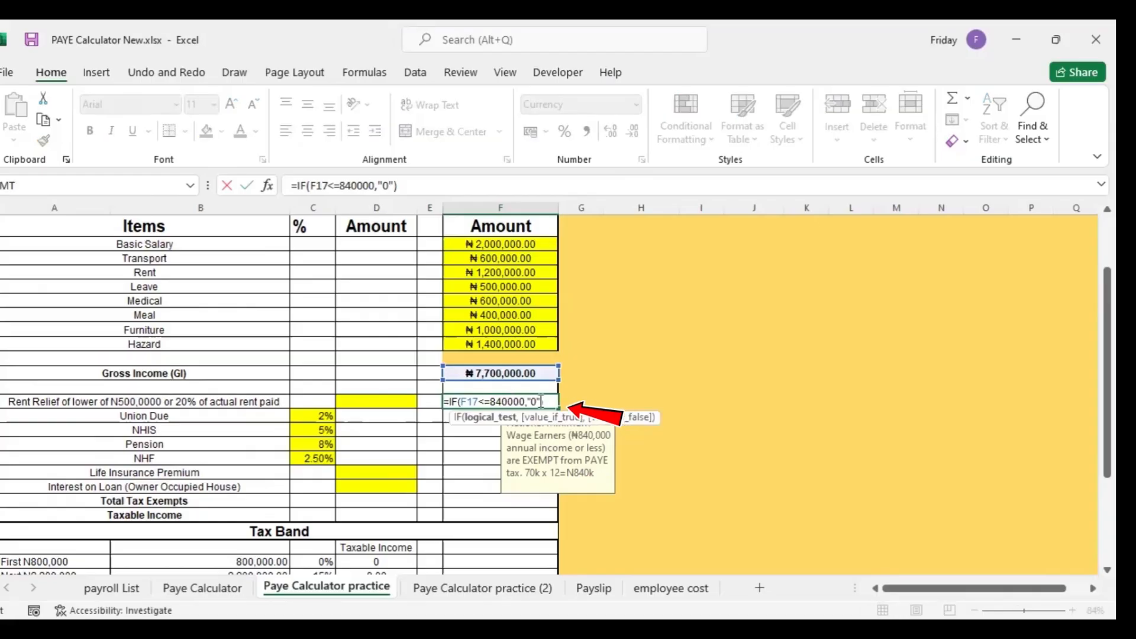
{"action": "left_click", "coordinate": [541, 402]}
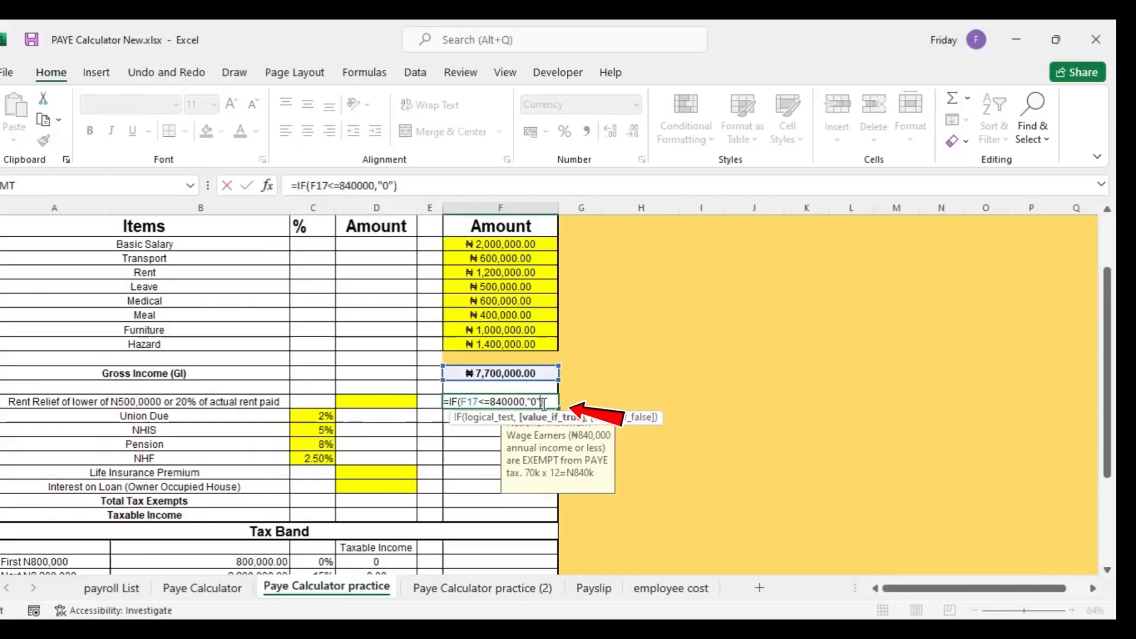
{"action": "type", "text": ","}
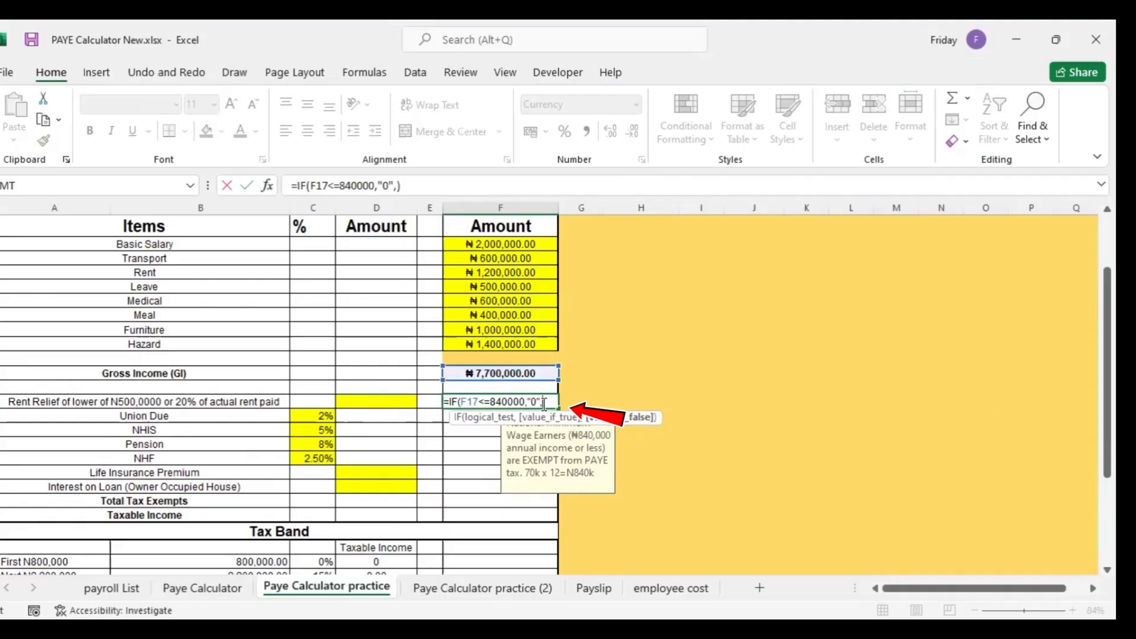
{"action": "type", "text": "\""}
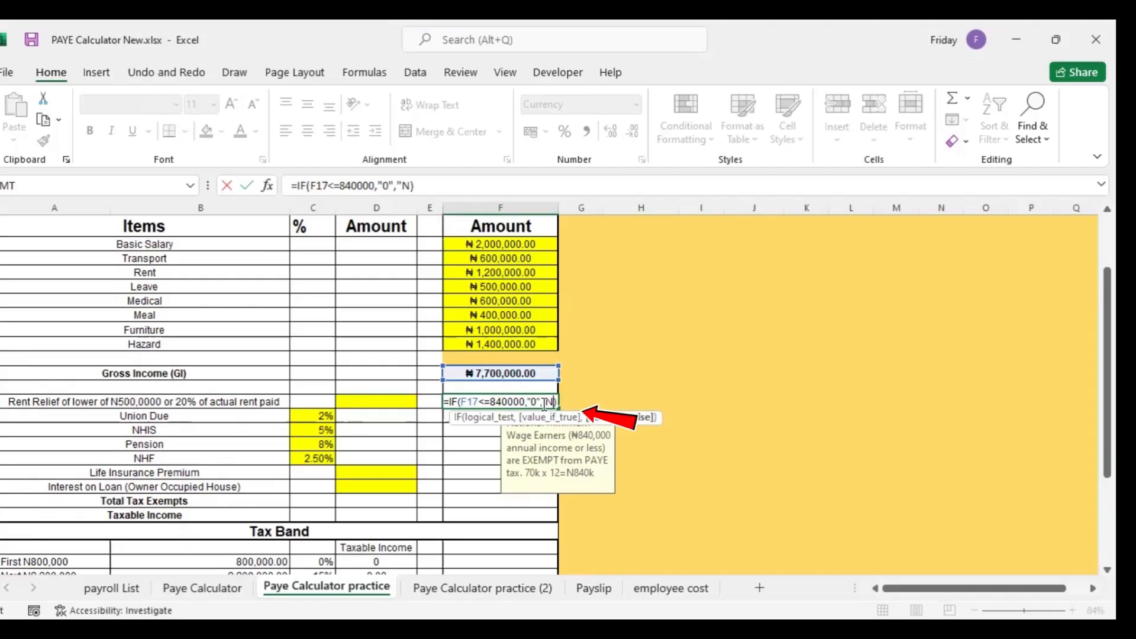
{"action": "type", "text": "NA\""}
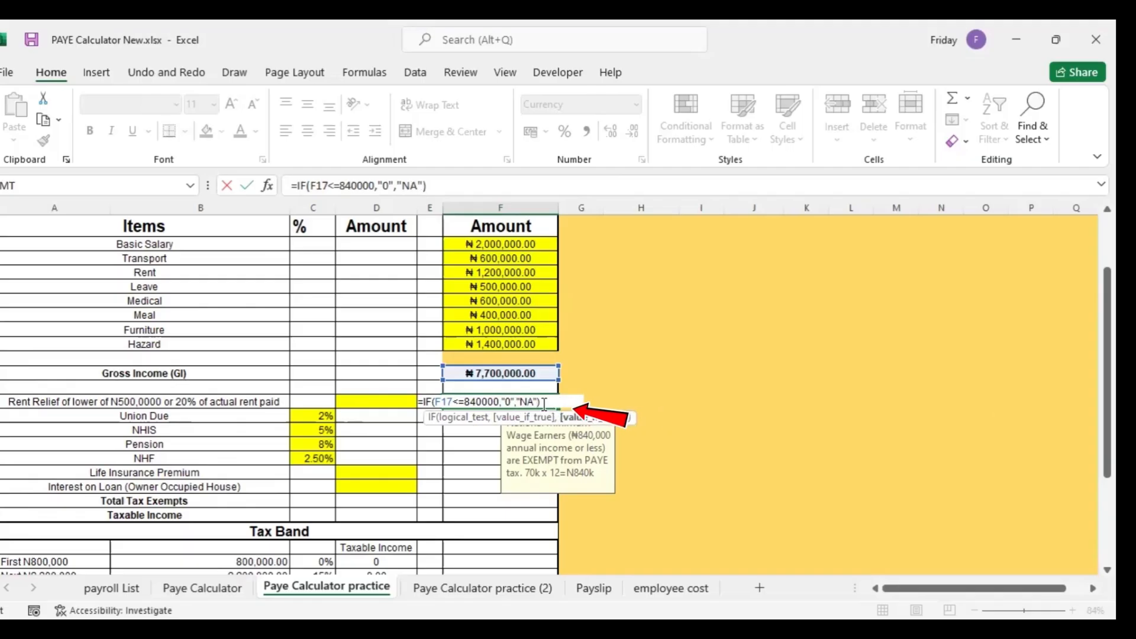
{"action": "key", "text": "ctrl+Return"}
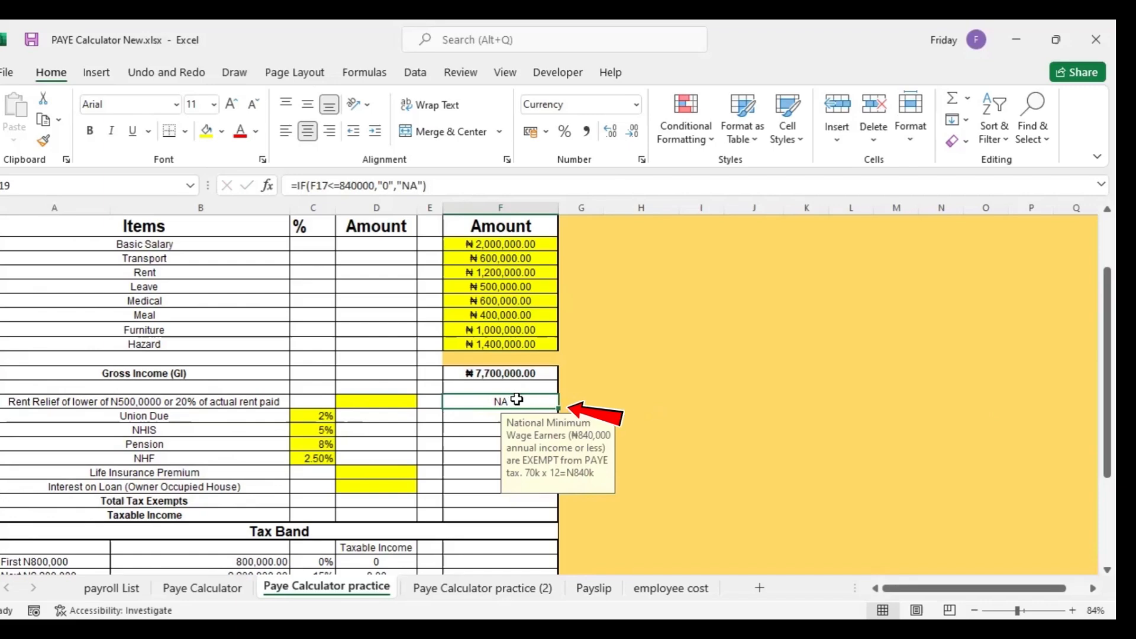
Step: Test the Rent Relief formula by replacing the gross income total in F17 with 600000
{"action": "key", "text": "F2"}
{"action": "left_click", "coordinate": [496, 401]}
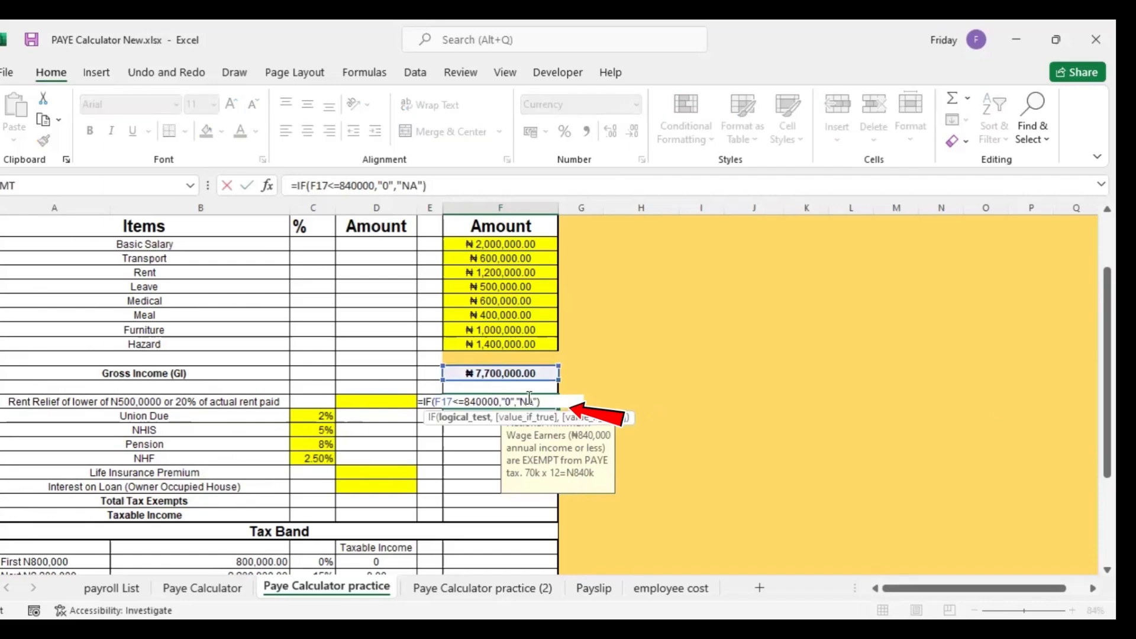
{"action": "left_click", "coordinate": [500, 372]}
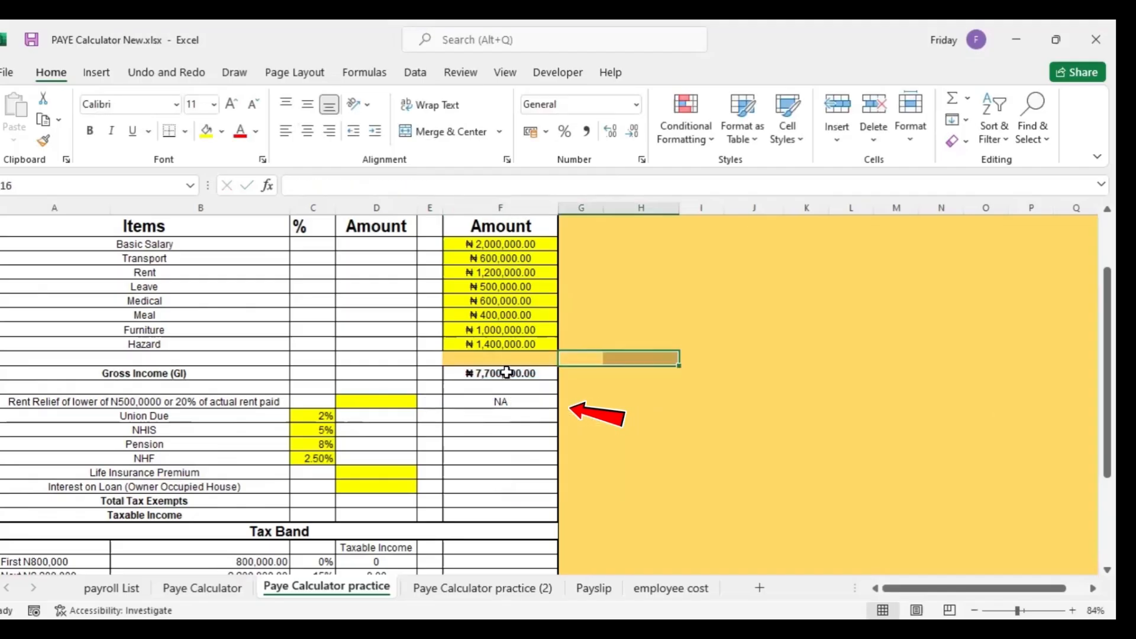
{"action": "left_click_drag", "start_coordinate": [497, 372], "coordinate": [499, 372]}
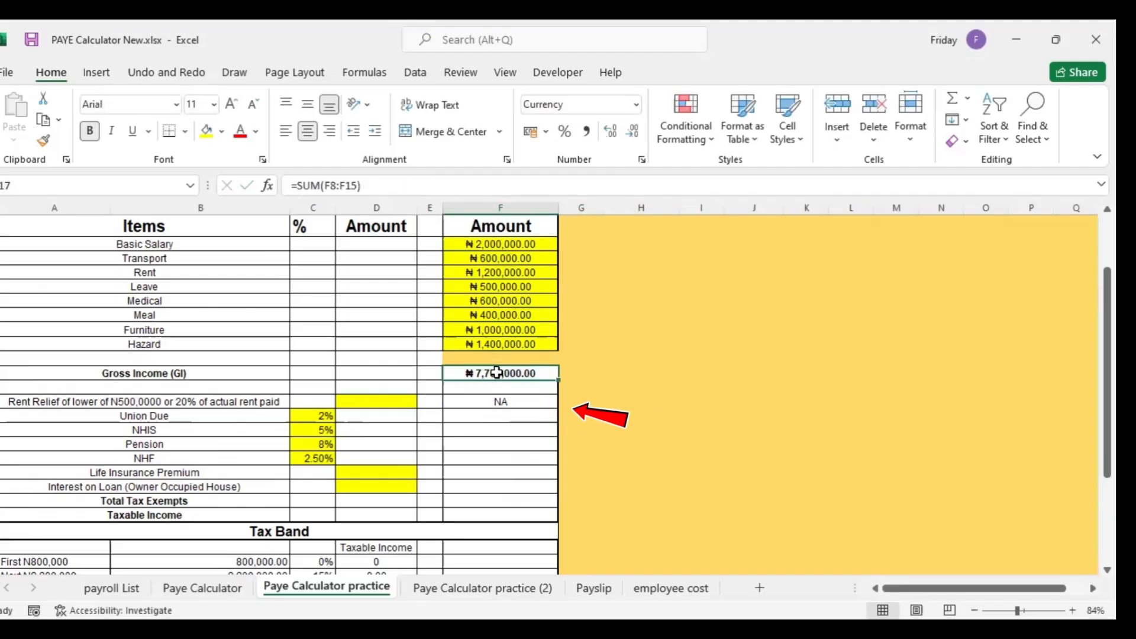
{"action": "type", "text": "6000000"}
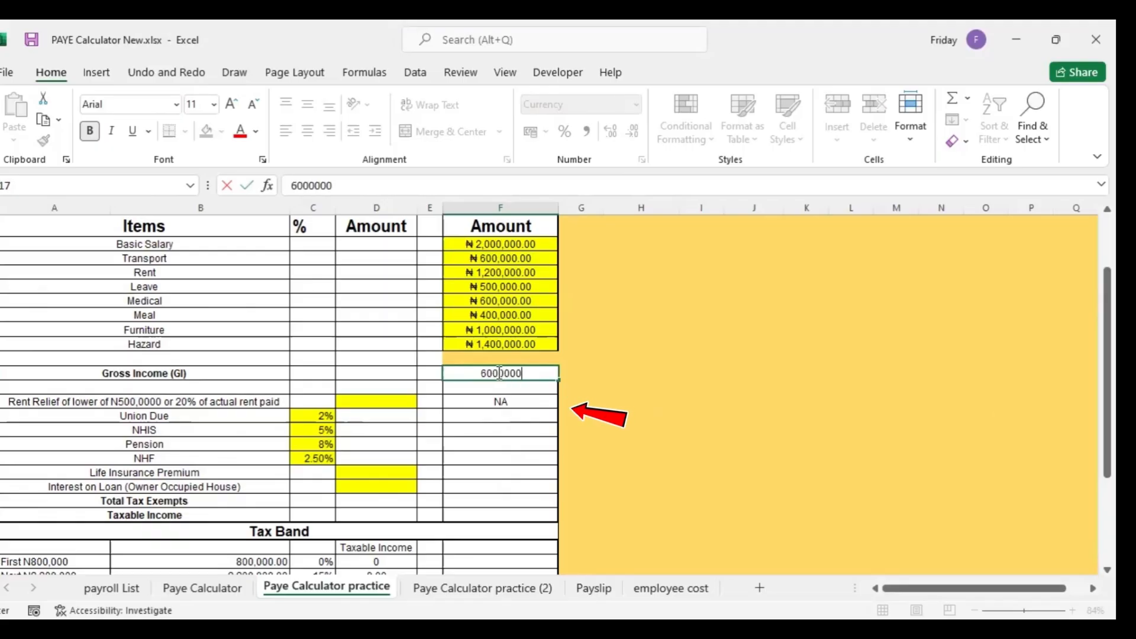
{"action": "key", "text": "BackSpace"}
{"action": "key", "text": "Return"}
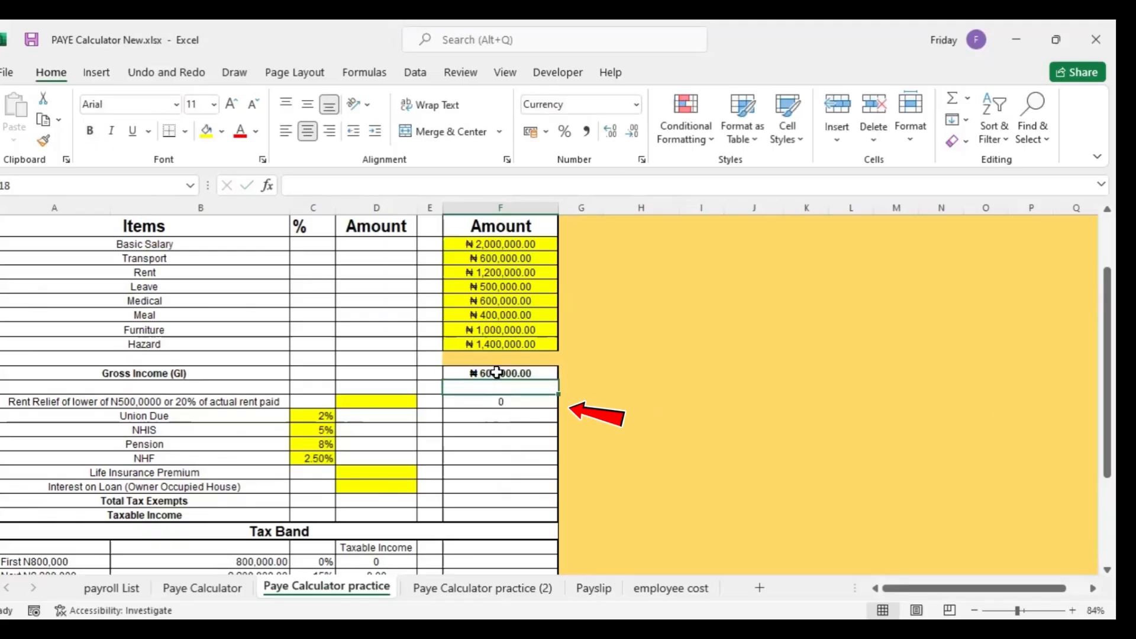
Step: Undo the test entry in the Gross Income cell F17
{"action": "left_click", "coordinate": [497, 372]}
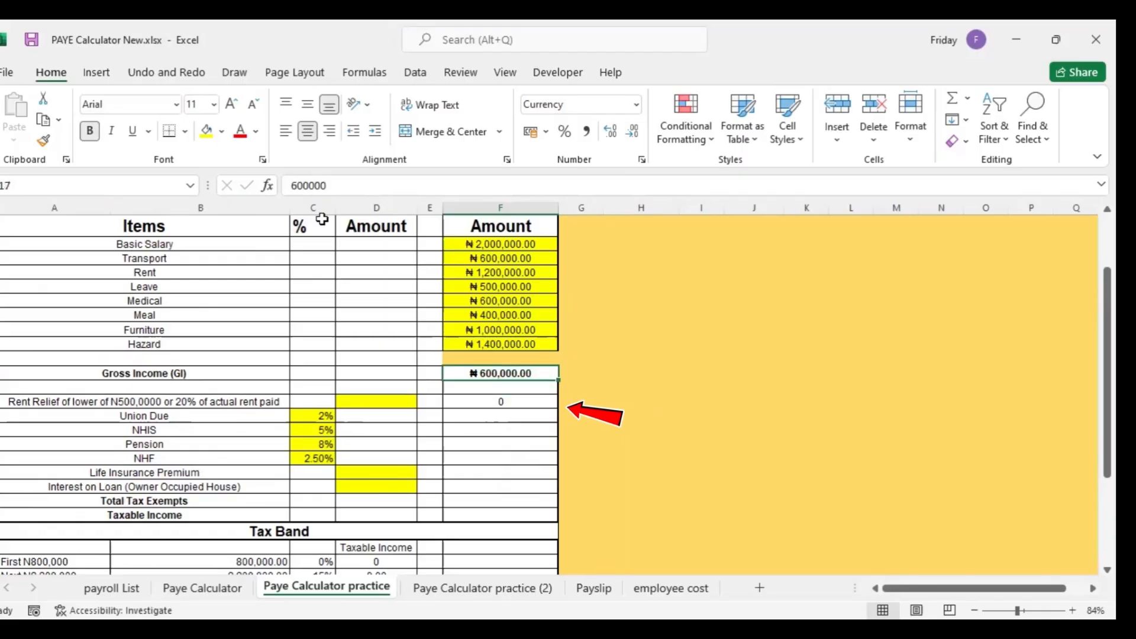
{"action": "left_click", "coordinate": [166, 73]}
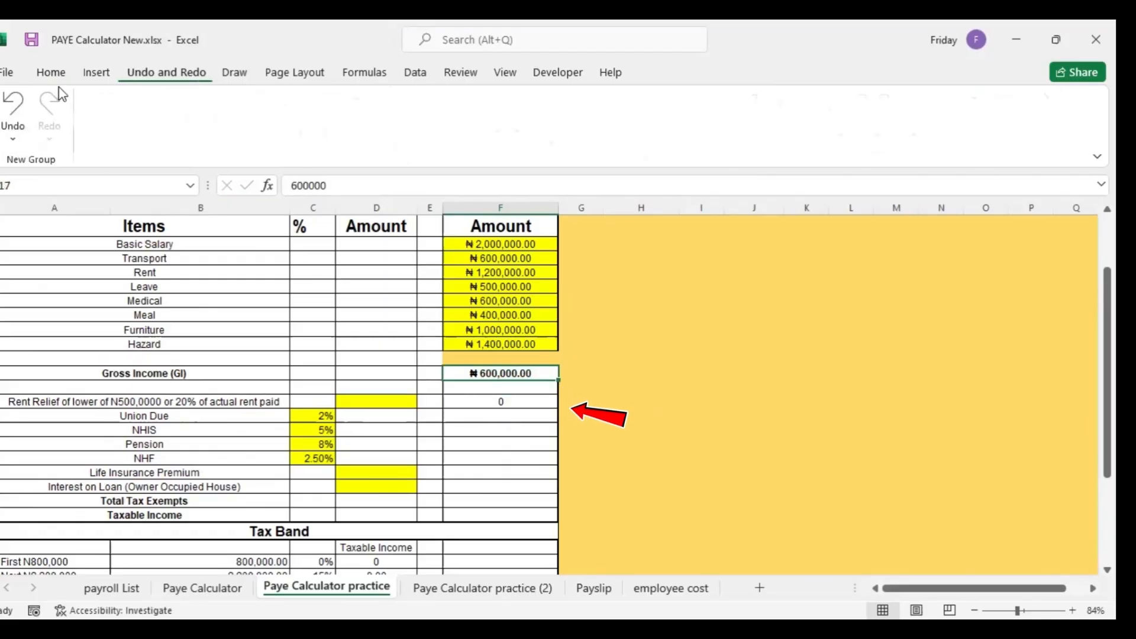
{"action": "left_click", "coordinate": [14, 104]}
Step: Replace the "NA" argument of the Rent Relief formula in F19 with a nested IF function
{"action": "left_click", "coordinate": [503, 406]}
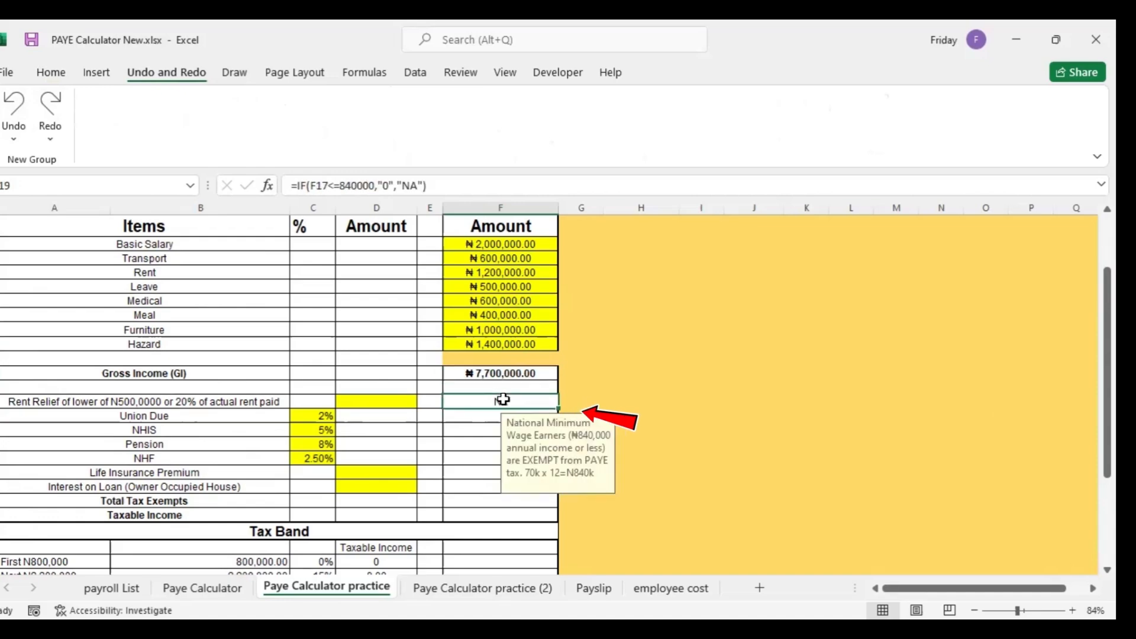
{"action": "double_click", "coordinate": [534, 402]}
{"action": "double_click", "coordinate": [535, 401]}
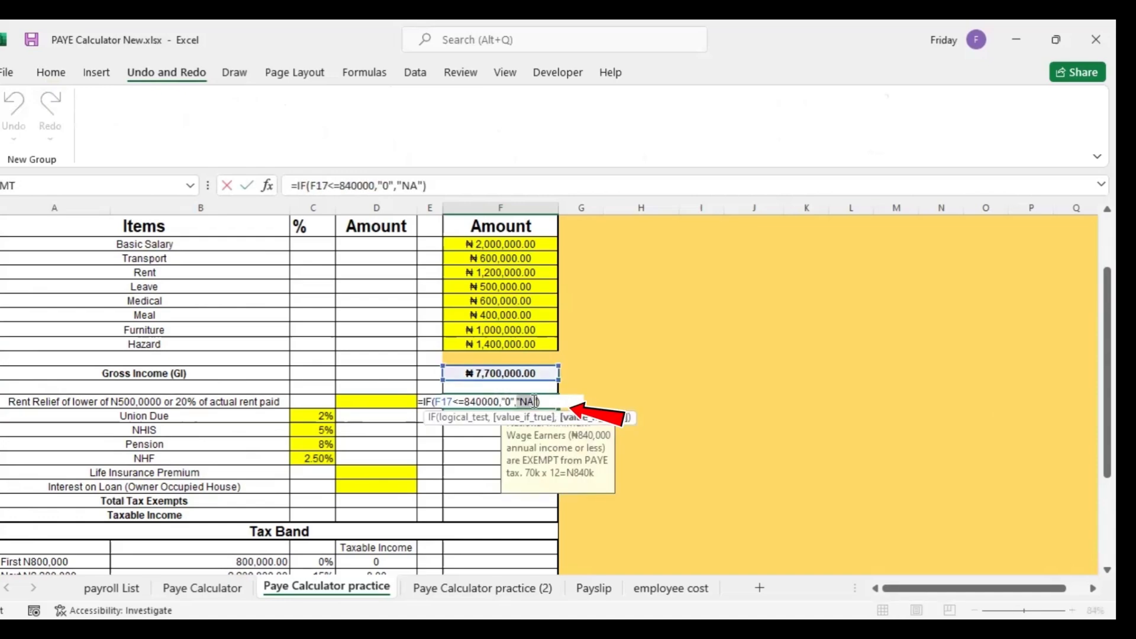
{"action": "key", "text": "BackSpace"}
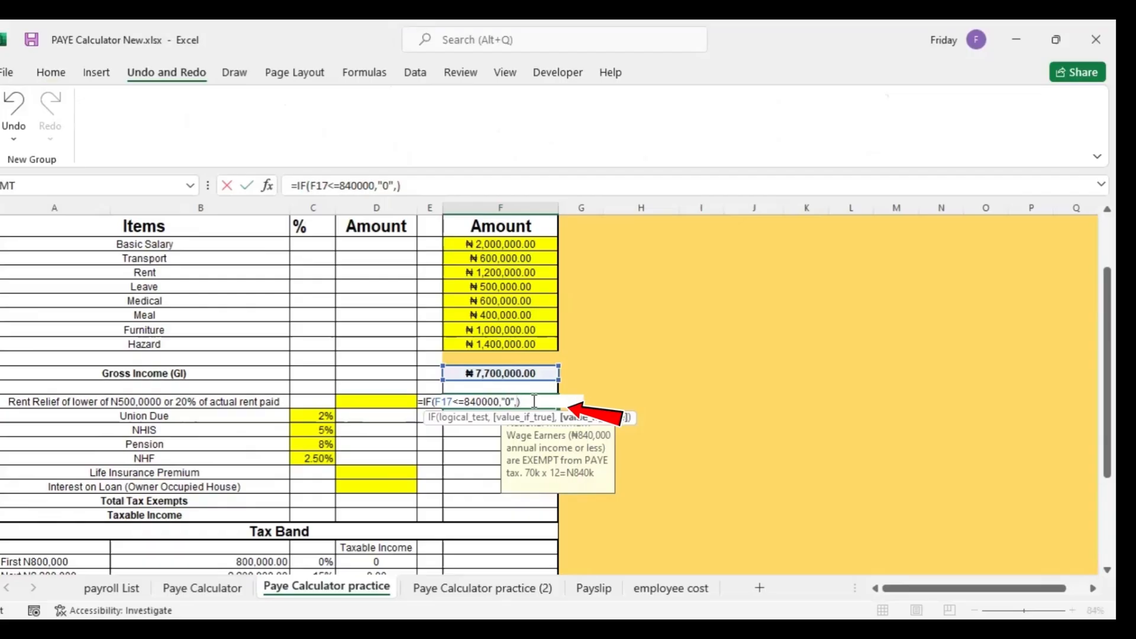
{"action": "type", "text": "if"}
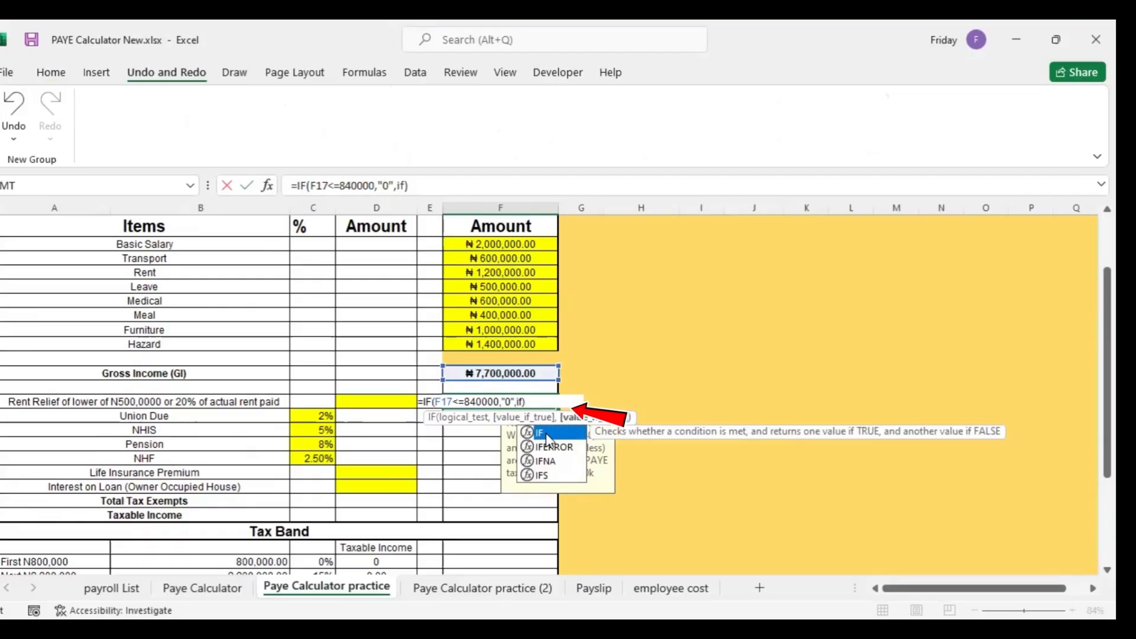
{"action": "double_click", "coordinate": [546, 434]}
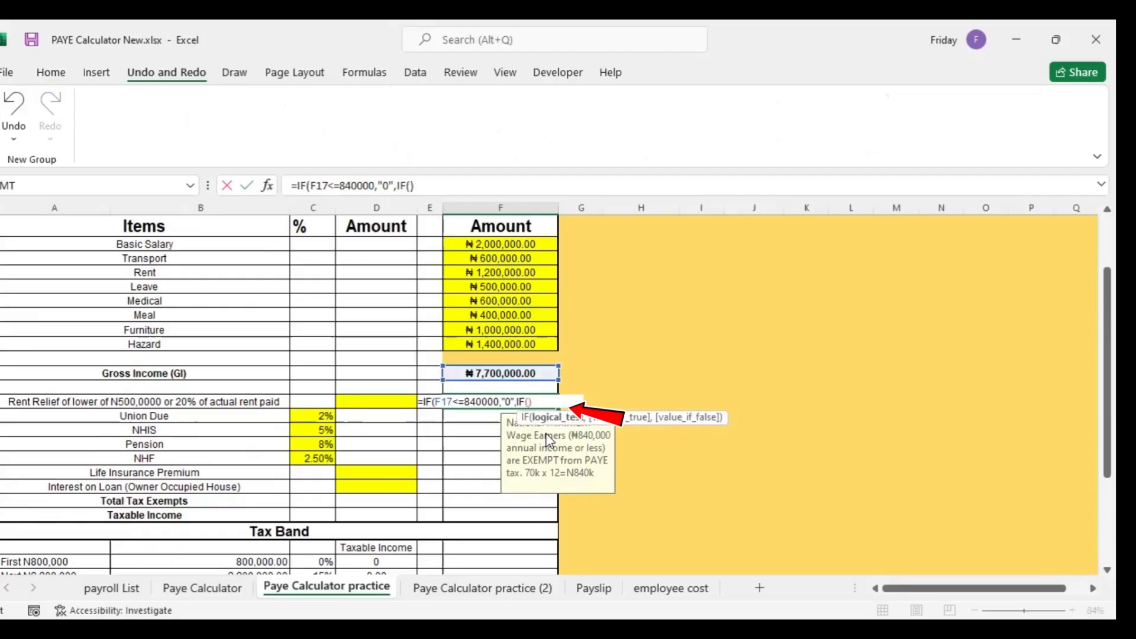
Step: Complete the nested IF in F19 with the condition D19>=2500000 and "500000" as its value-if-true
{"action": "left_click", "coordinate": [392, 398]}
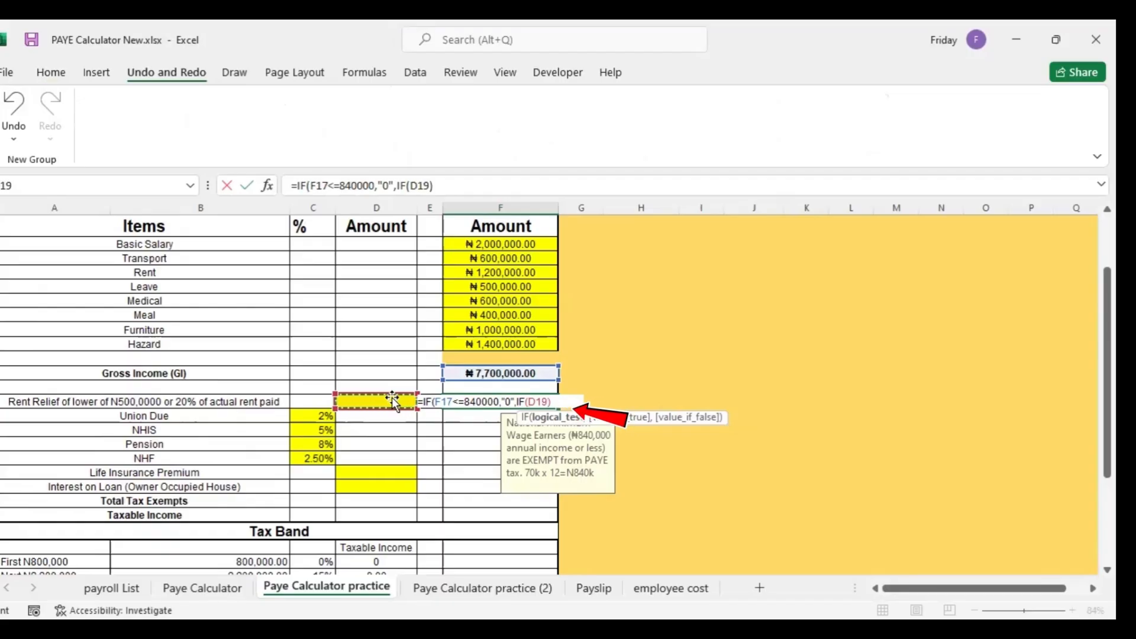
{"action": "type", "text": ">="}
{"action": "type", "text": "250"}
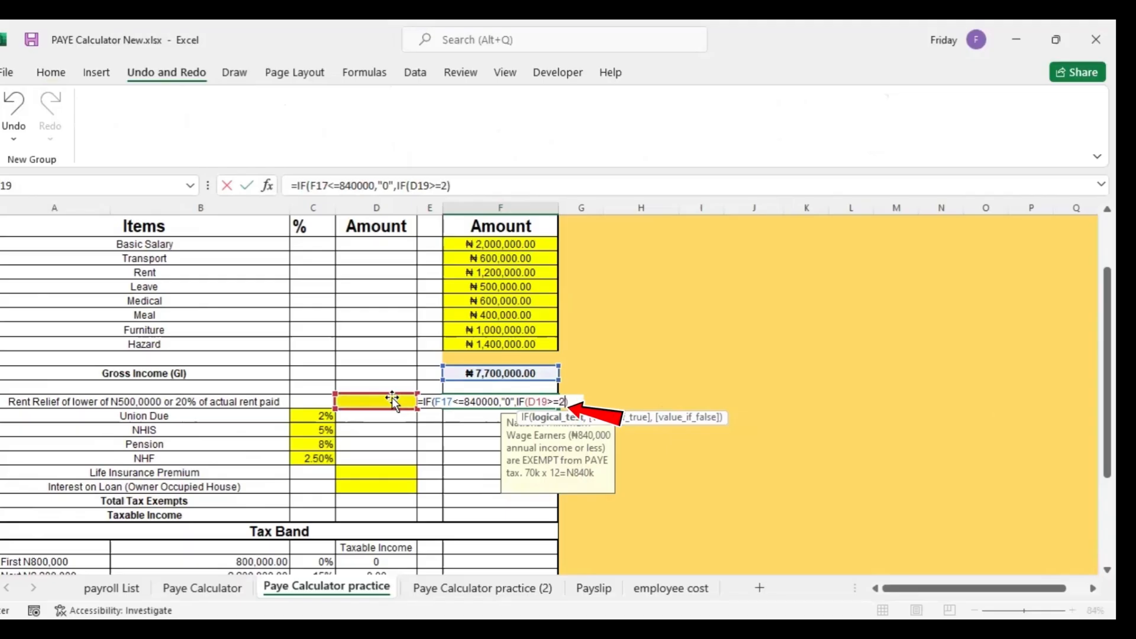
{"action": "type", "text": "00"}
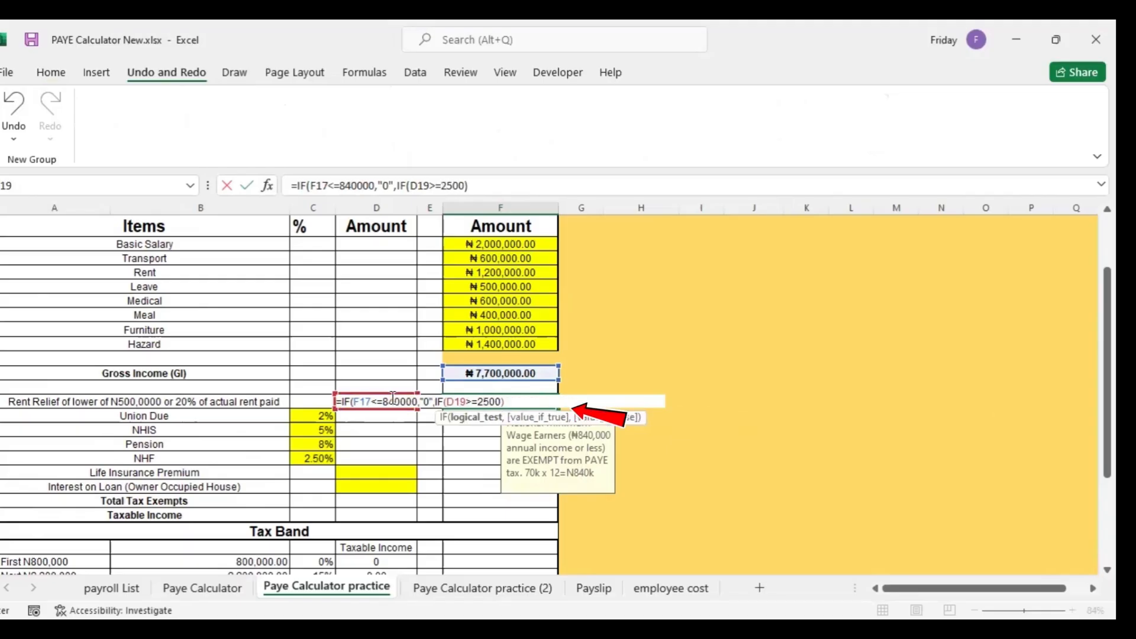
{"action": "type", "text": "00"}
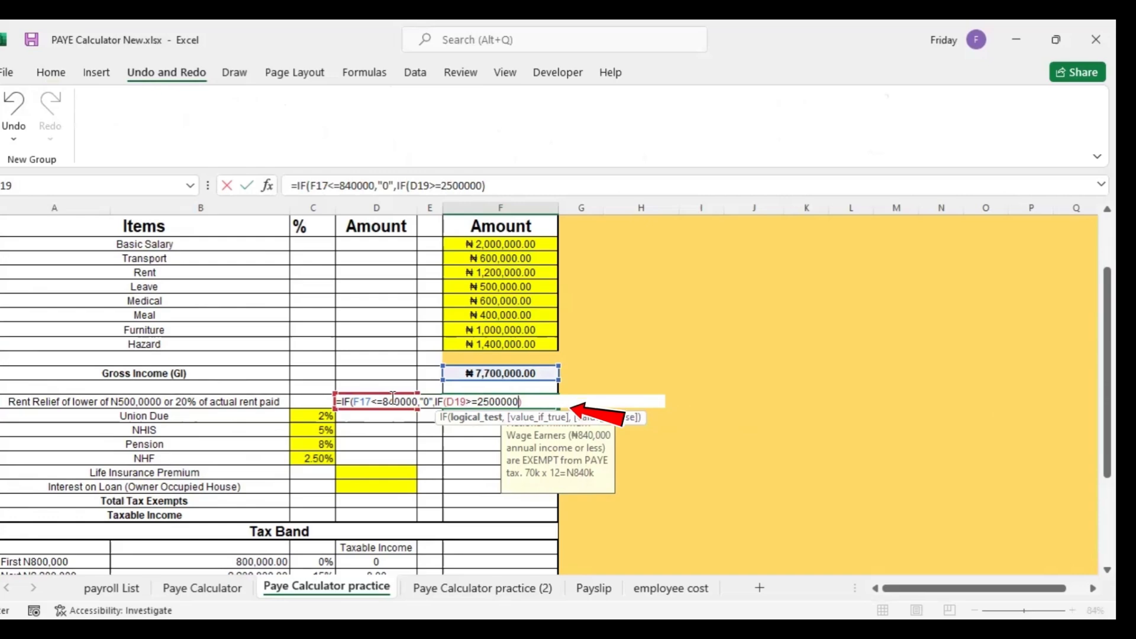
{"action": "type", "text": ",\"500000"}
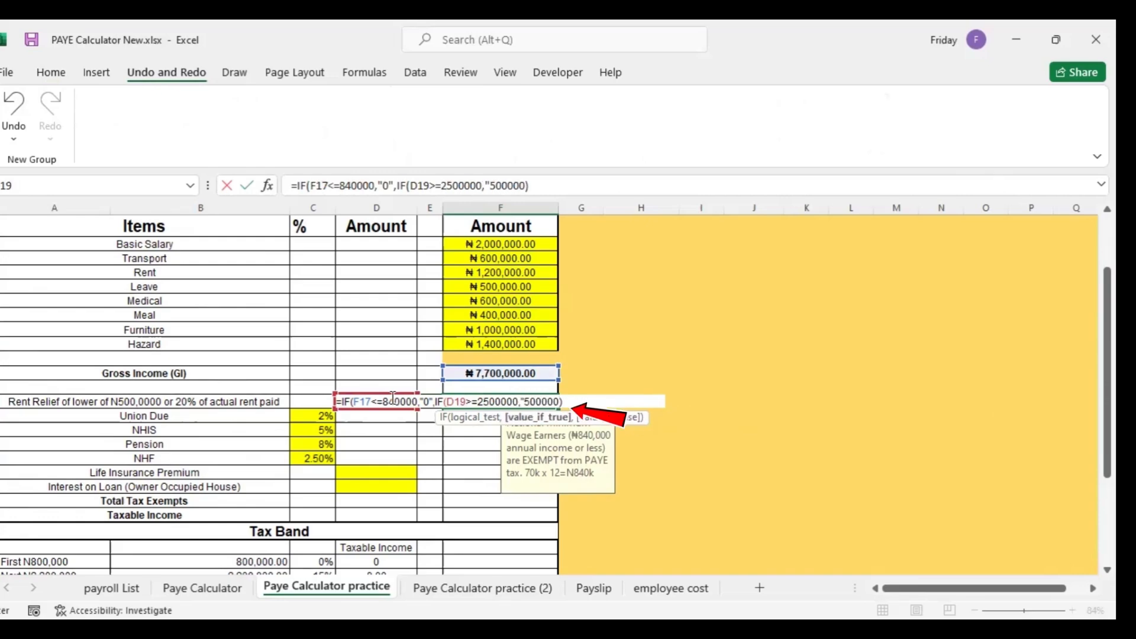
{"action": "type", "text": "\""}
{"action": "type", "text": ")"}
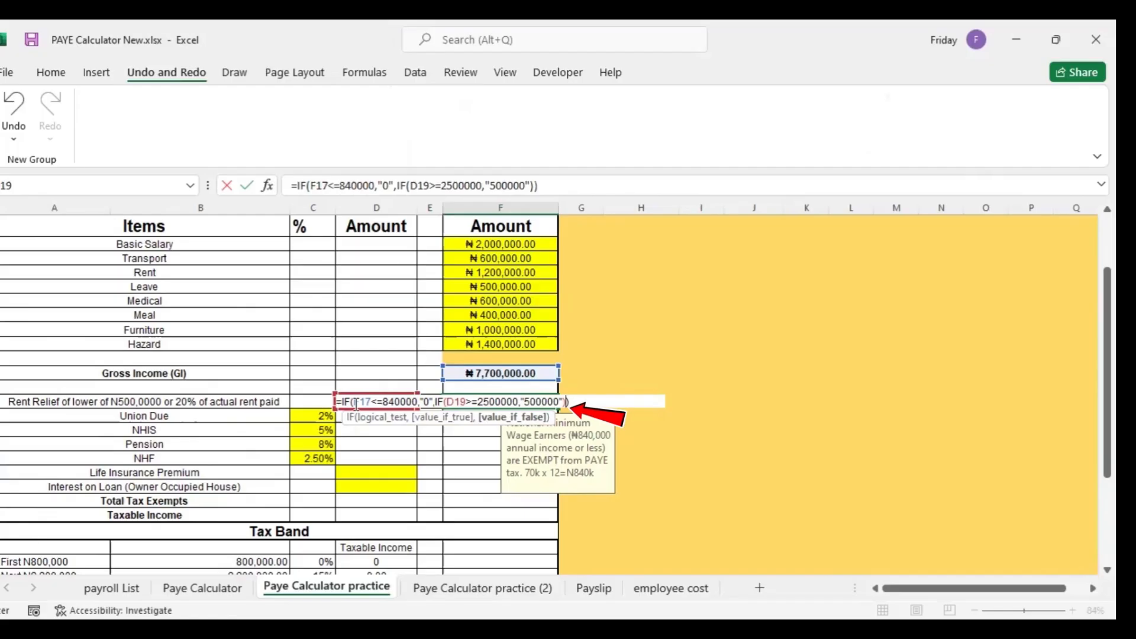
{"action": "key", "text": "Return"}
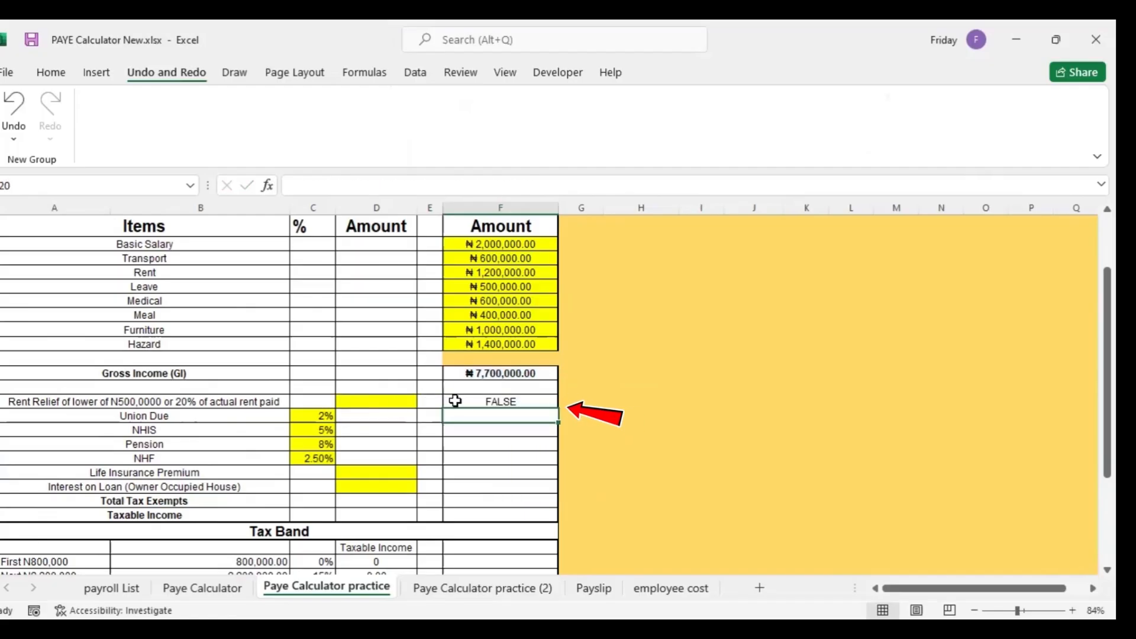
Step: Test the Rent Relief formula by entering 3000000 as the rent paid in D19
{"action": "left_click", "coordinate": [401, 401]}
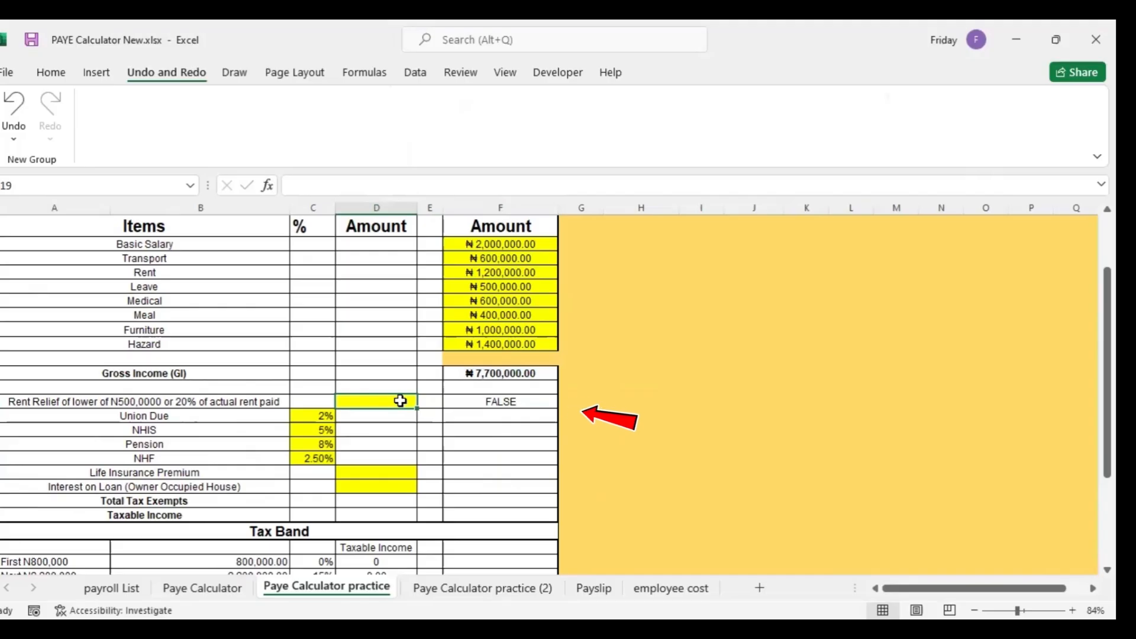
{"action": "type", "text": "3,000,0"}
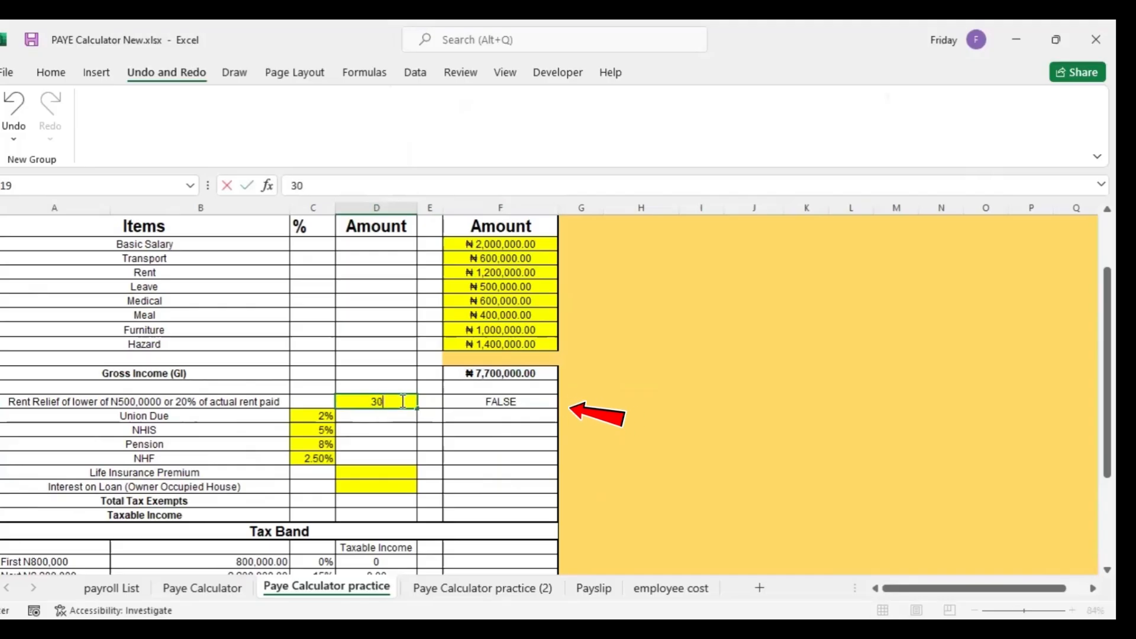
{"action": "type", "text": "00000"}
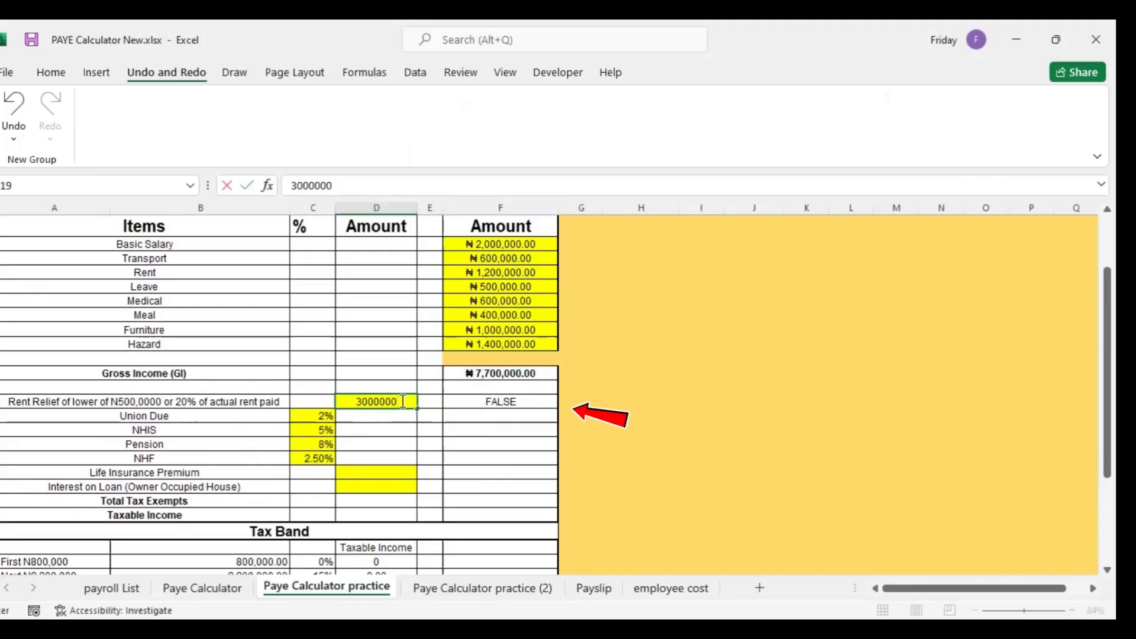
{"action": "key", "text": "Return"}
{"action": "left_click", "coordinate": [401, 402]}
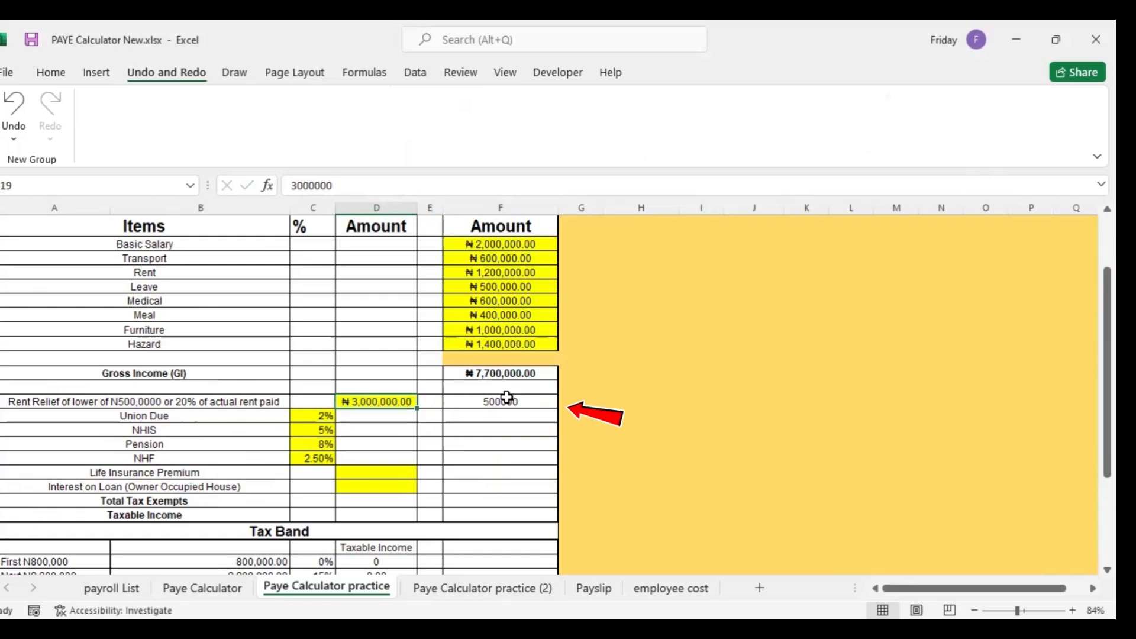
{"action": "left_click", "coordinate": [507, 399]}
Step: Change the rent paid in D19 to 2000000 to test the Rent Relief formula below the threshold
{"action": "left_click", "coordinate": [394, 400]}
{"action": "type", "text": "2000000"}
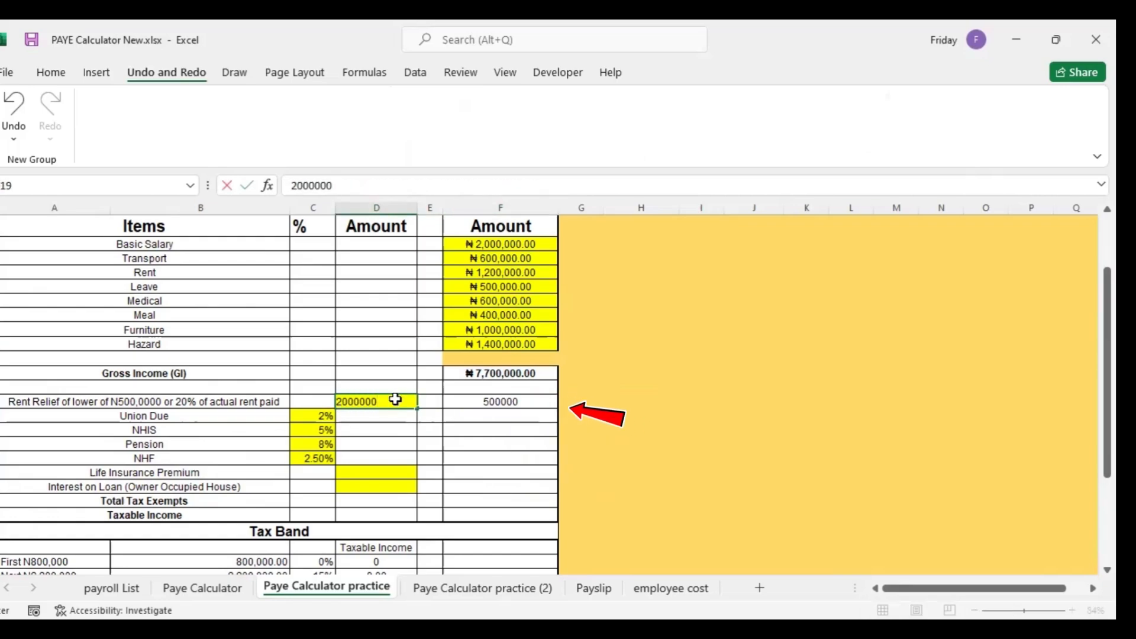
{"action": "key", "text": "Return"}
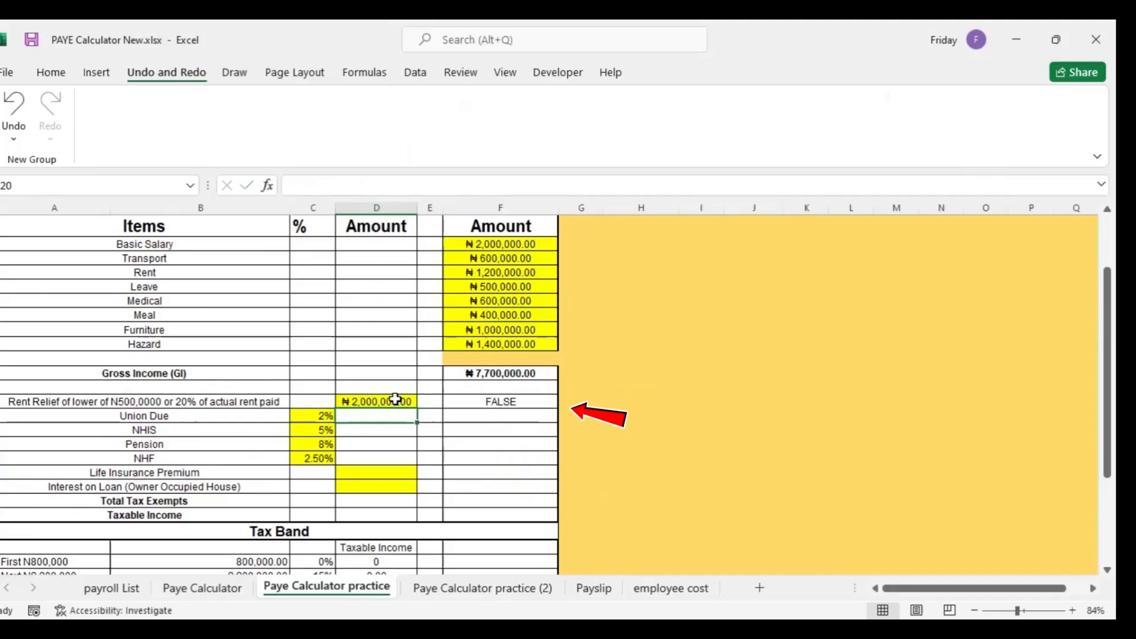
Step: Add a third IF with the condition D19<=2500000 as the second IF's value-if-false in F19's formula
{"action": "double_click", "coordinate": [464, 400]}
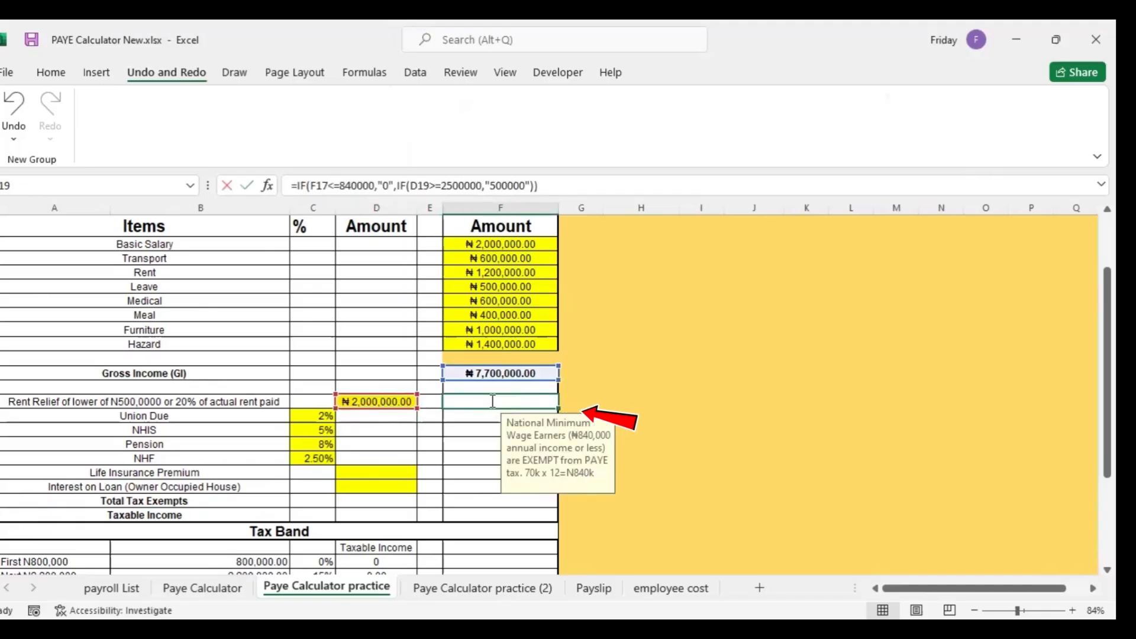
{"action": "left_click", "coordinate": [562, 403]}
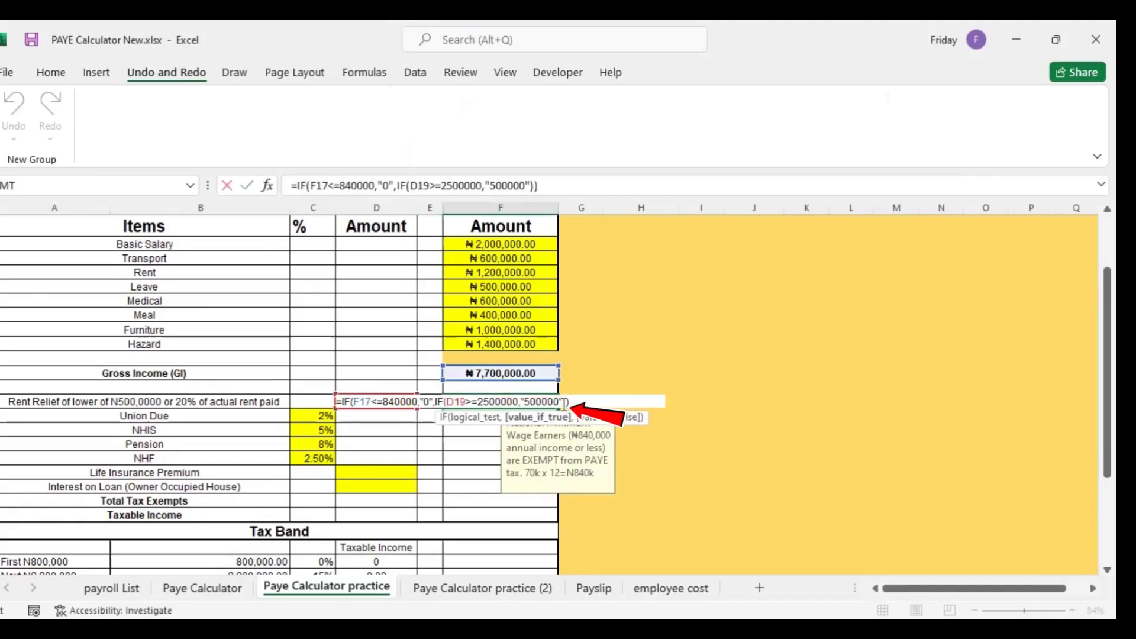
{"action": "type", "text": ","}
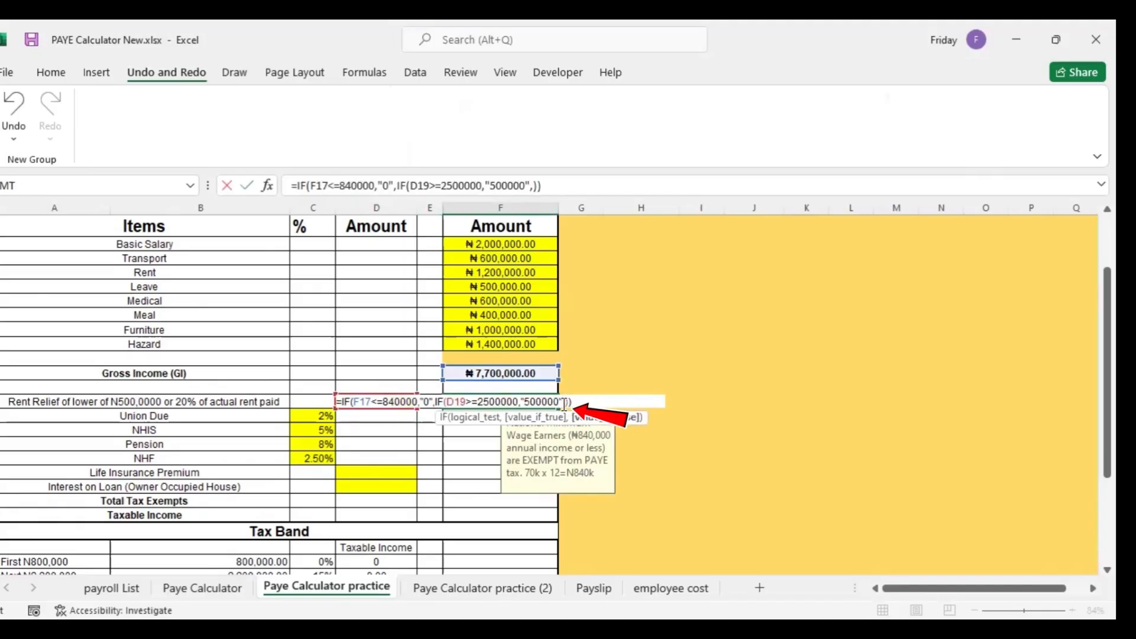
{"action": "type", "text": "if"}
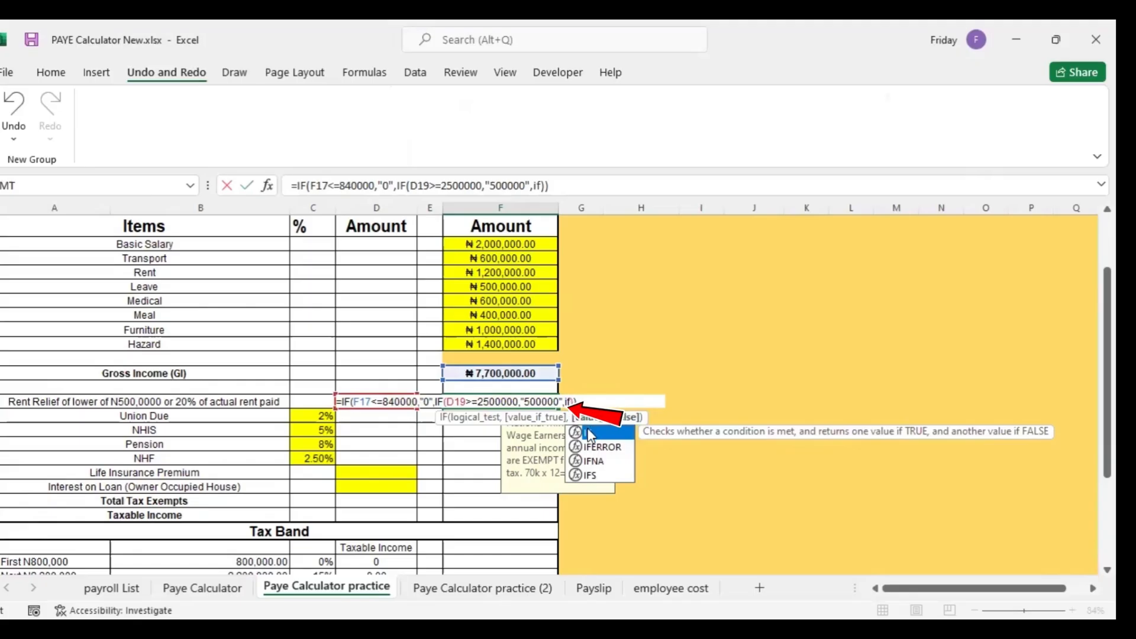
{"action": "double_click", "coordinate": [590, 437]}
{"action": "left_click", "coordinate": [380, 395]}
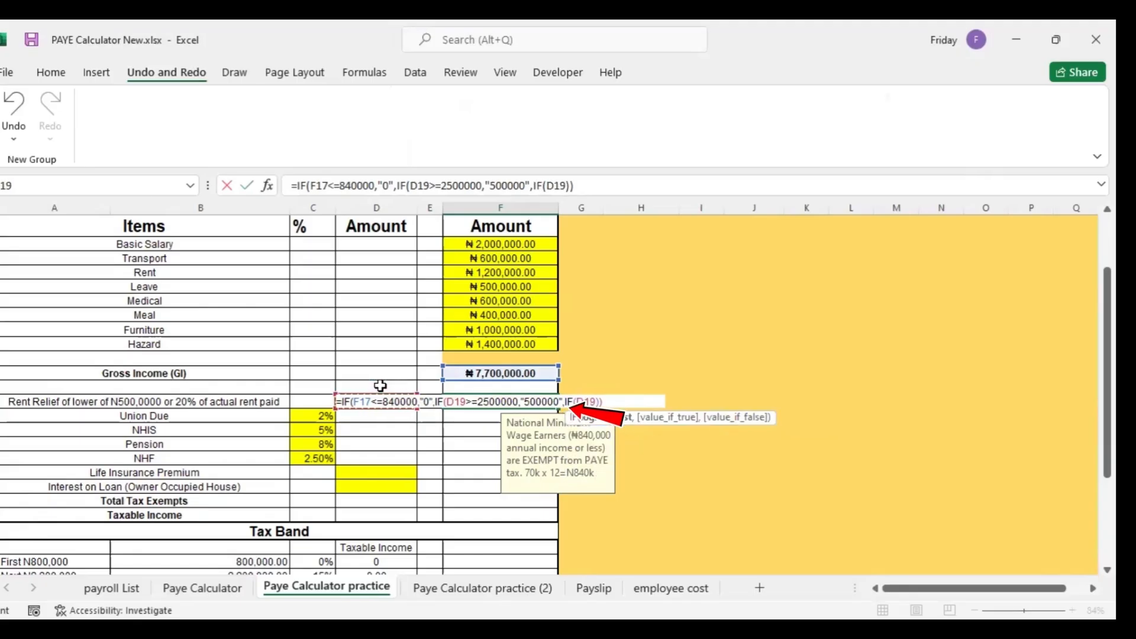
{"action": "type", "text": "<=250000"}
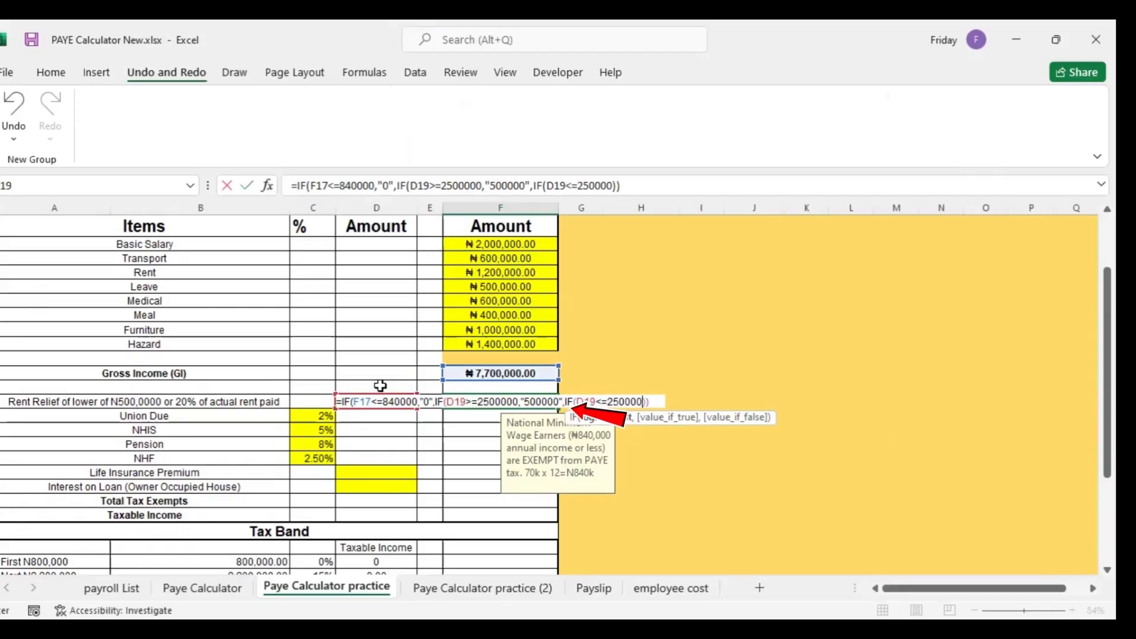
{"action": "type", "text": "0"}
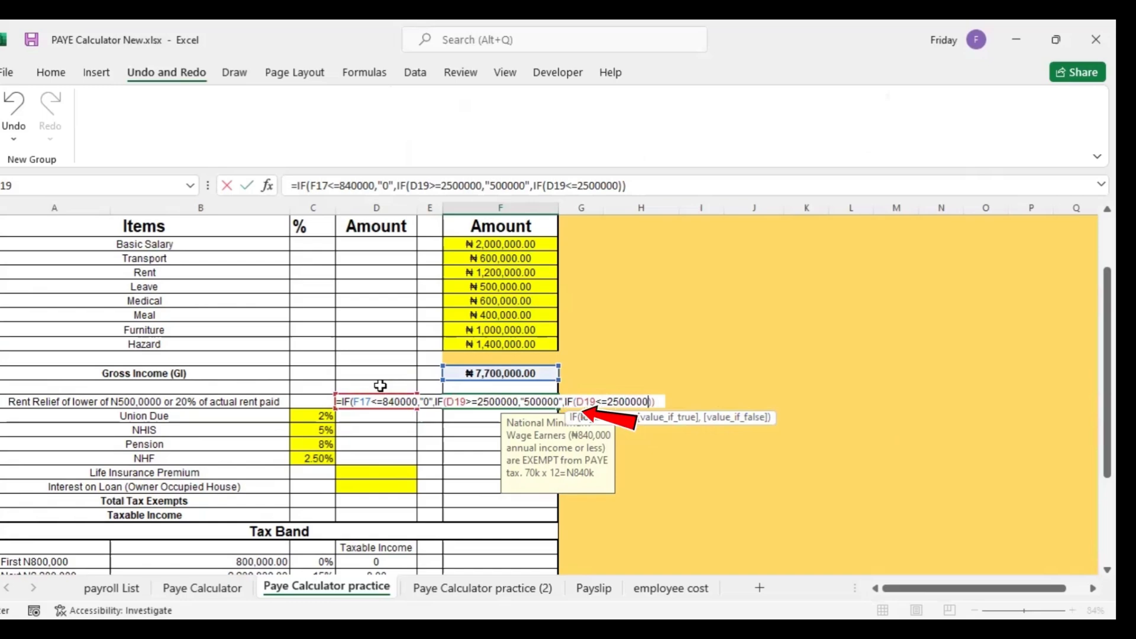
Step: Make the third IF in F19 return 0.2*D19 and complete the Rent Relief formula
{"action": "type", "text": ","}
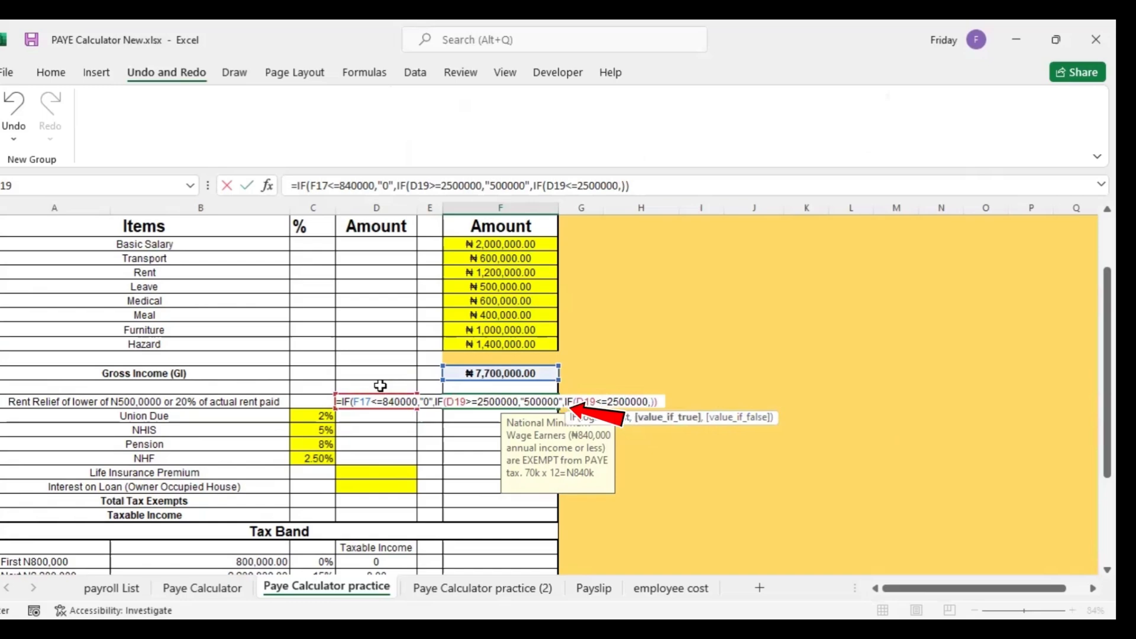
{"action": "type", "text": "0.2*"}
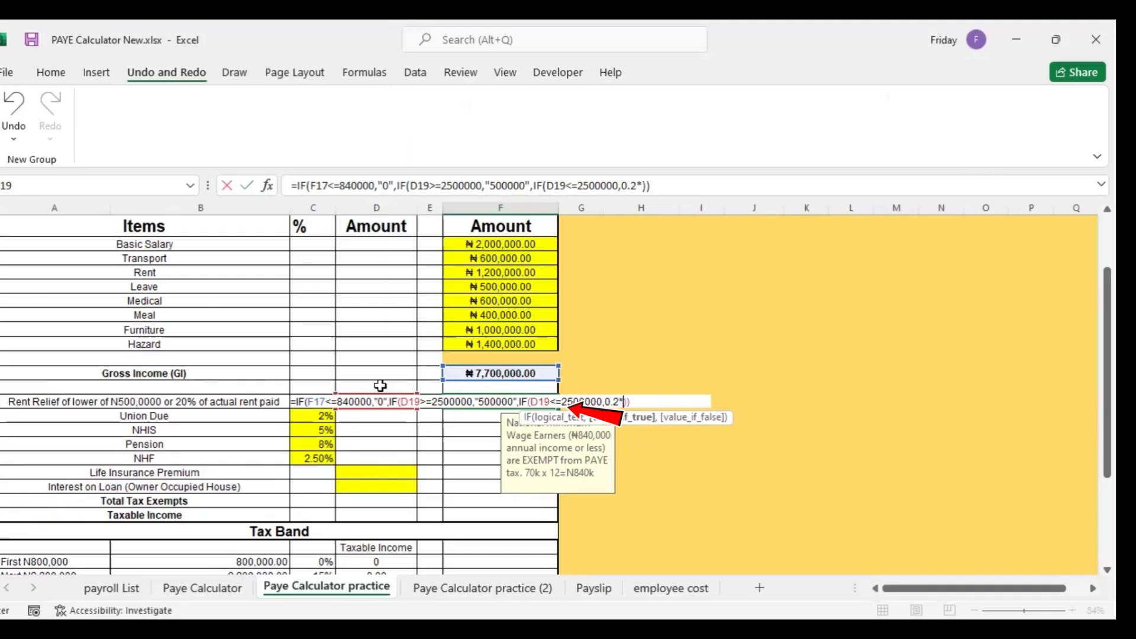
{"action": "left_click", "coordinate": [368, 385]}
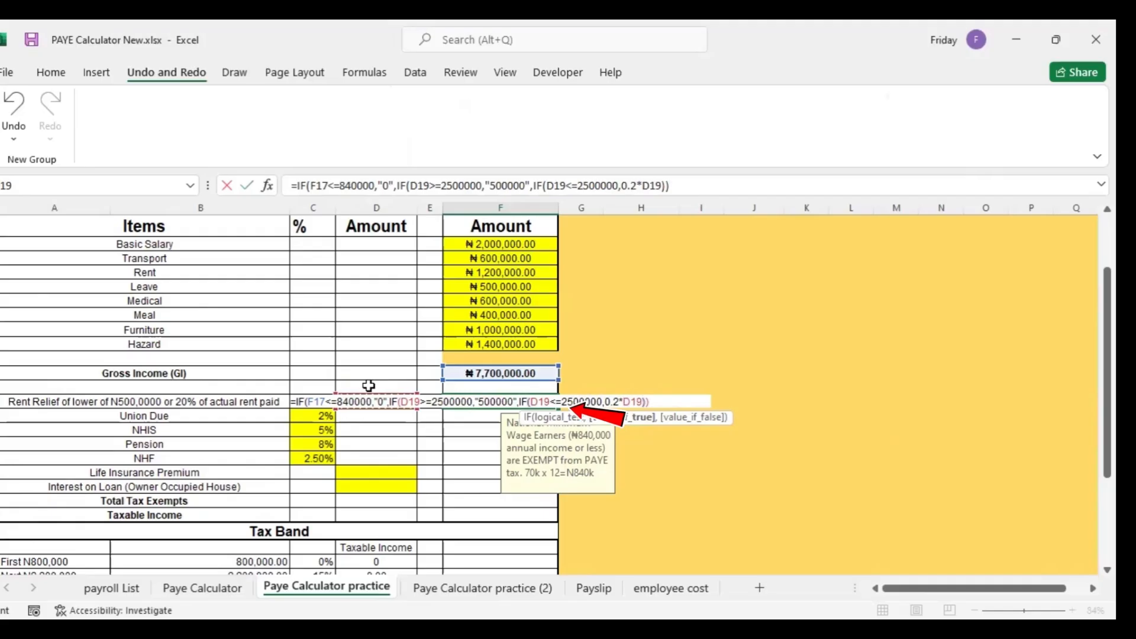
{"action": "type", "text": ")"}
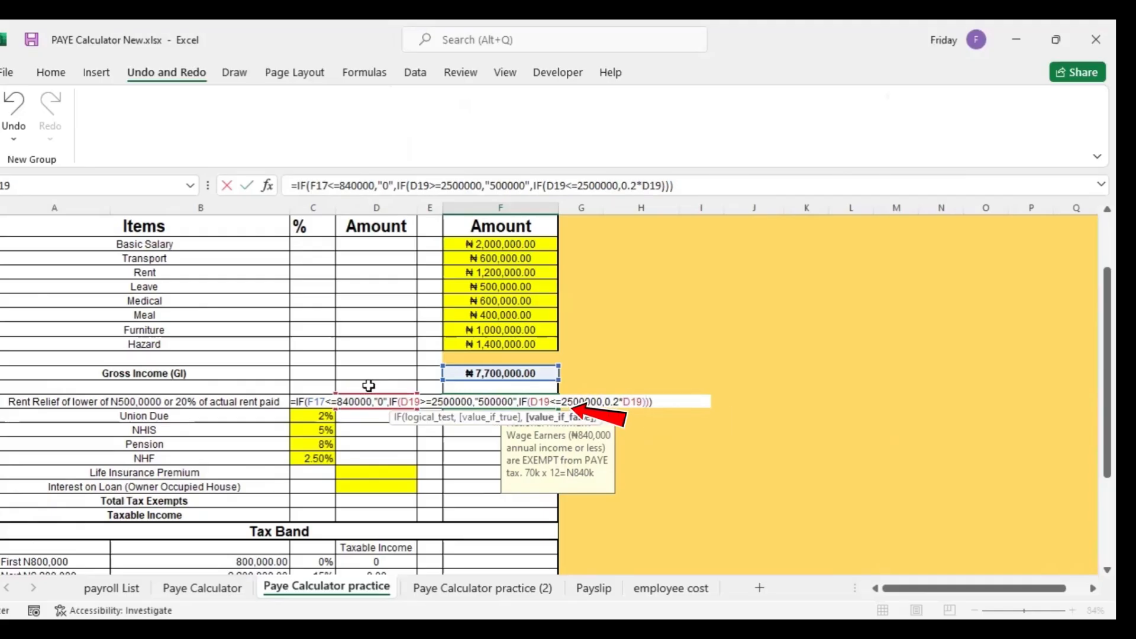
{"action": "key", "text": "Return"}
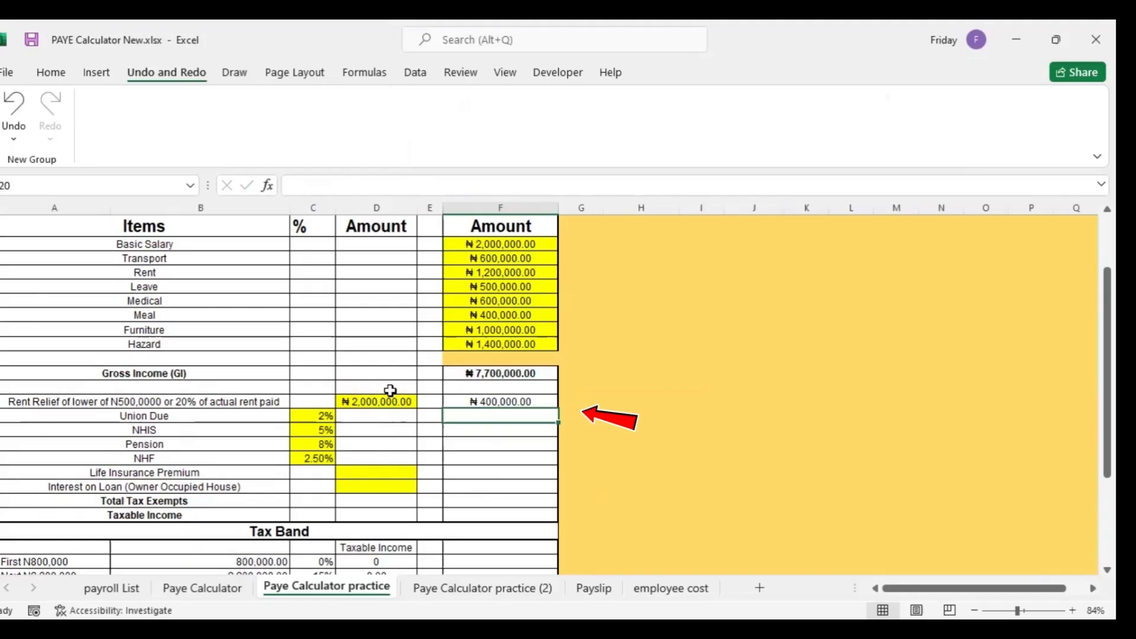
Step: Test the completed Rent Relief formula with a rent amount of 2500000 in D19
{"action": "left_click", "coordinate": [479, 401]}
{"action": "left_click", "coordinate": [376, 401]}
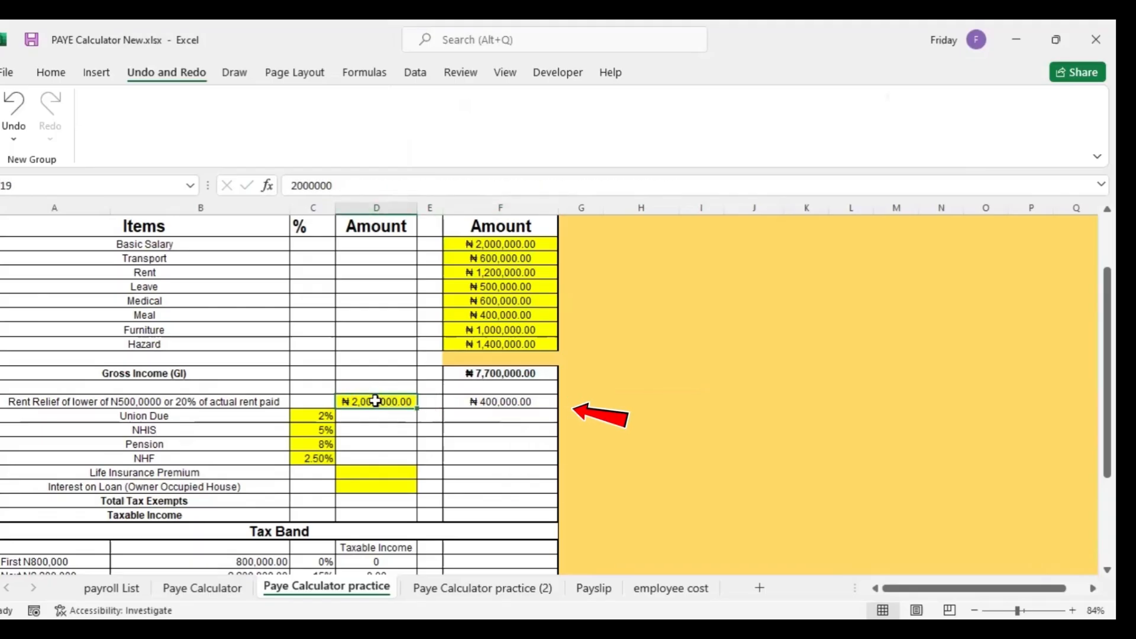
{"action": "type", "text": "2500000"}
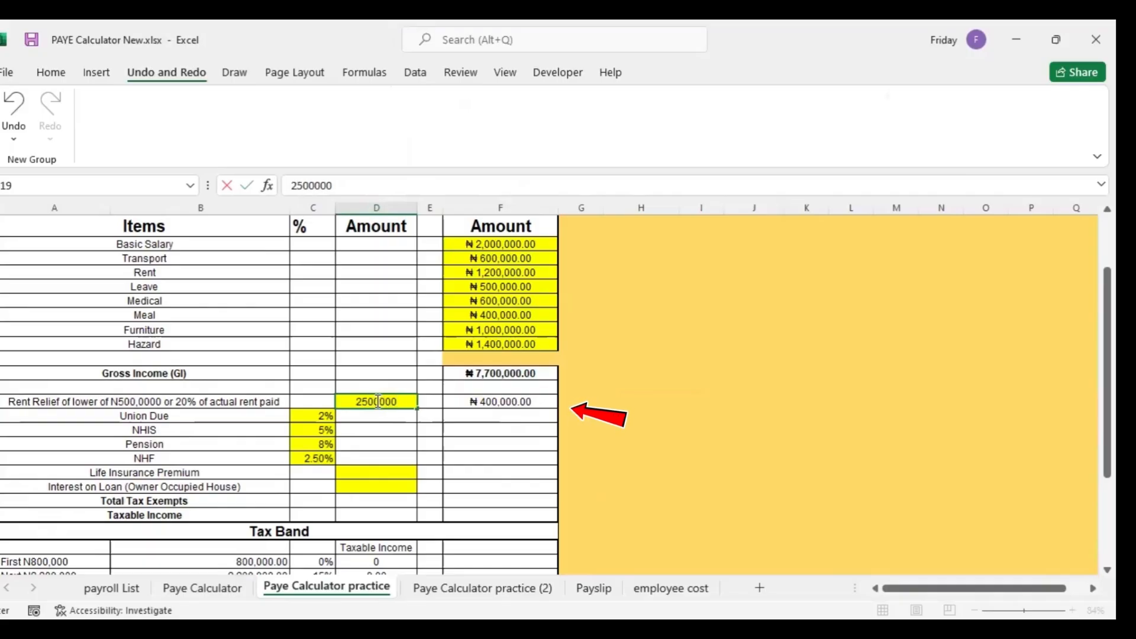
{"action": "key", "text": "Return"}
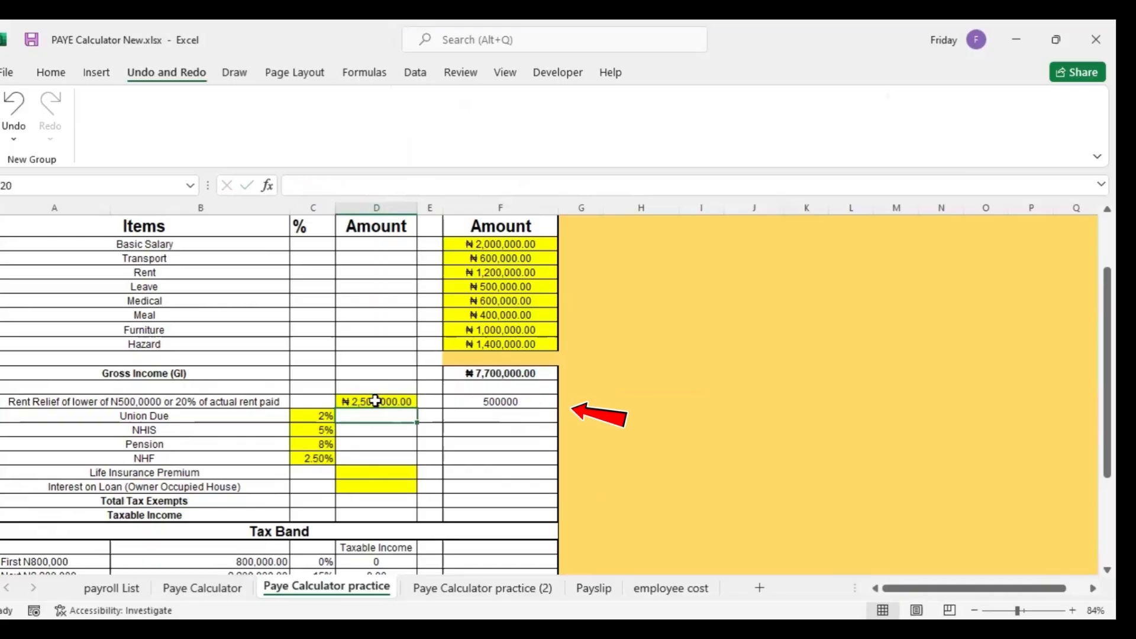
Step: Test the Rent Relief formula with a rent amount of 1000000 in D19 and inspect the formula in F19
{"action": "left_click", "coordinate": [376, 402]}
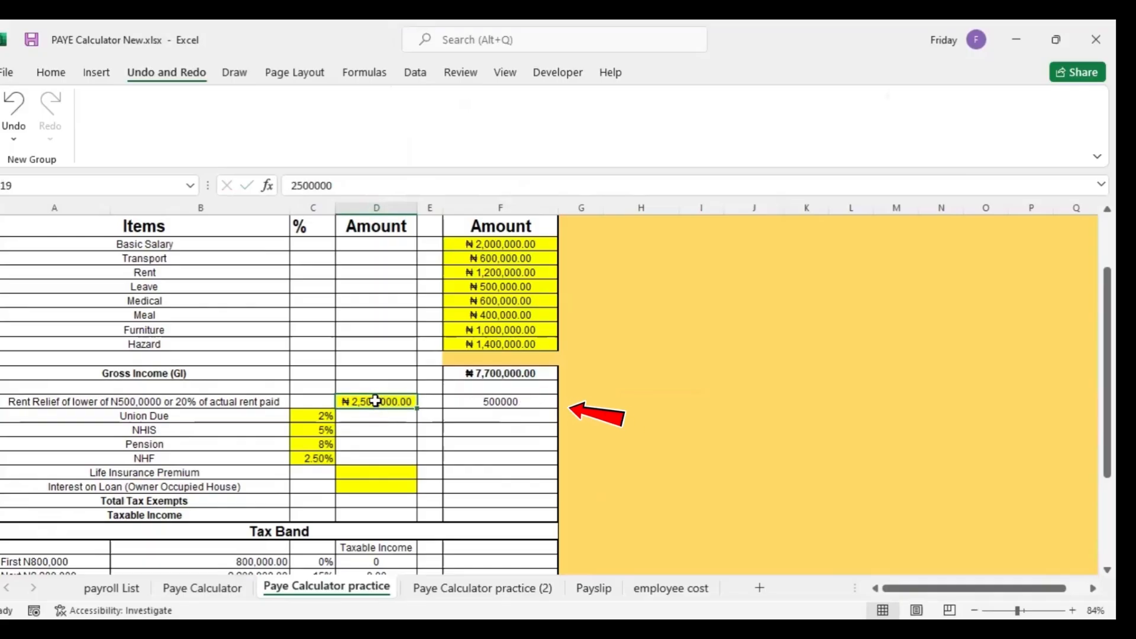
{"action": "type", "text": "1000000"}
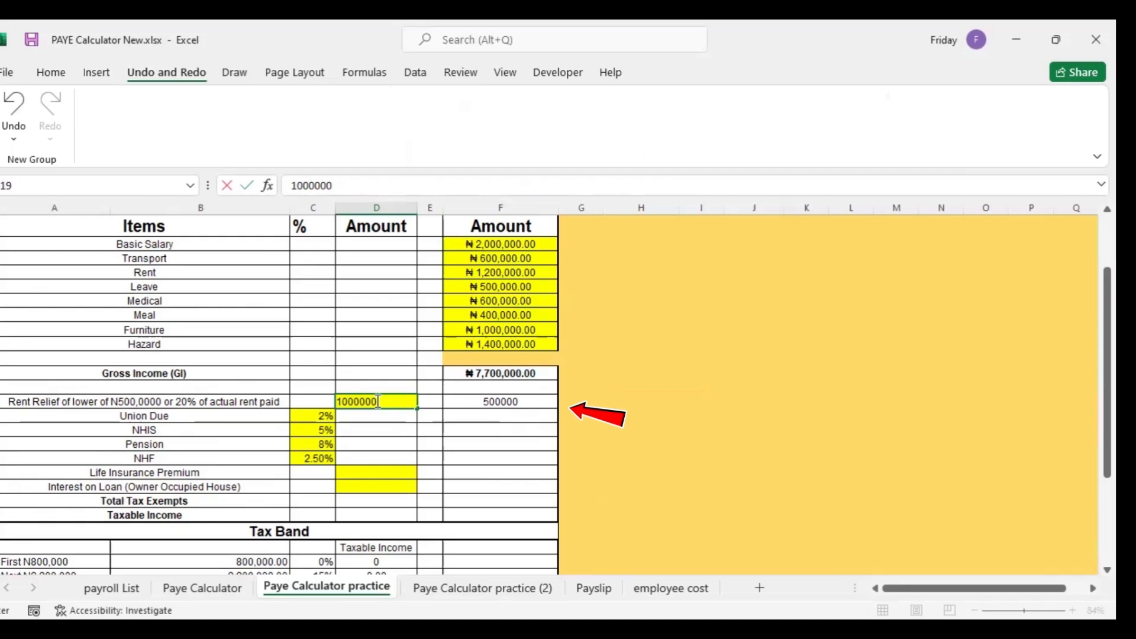
{"action": "key", "text": "Return"}
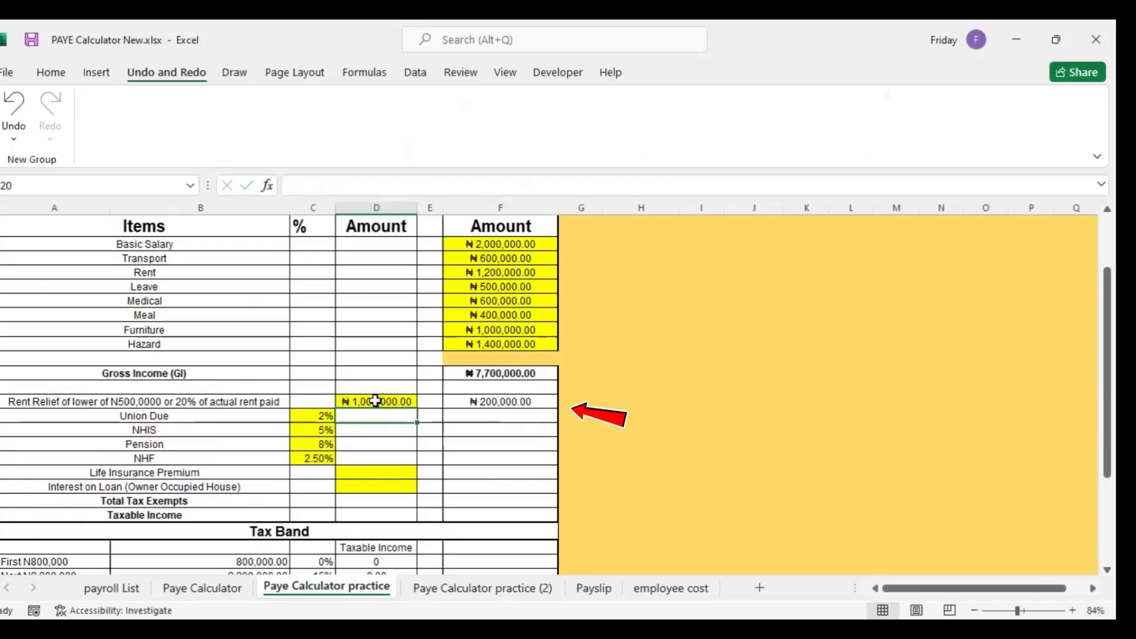
{"action": "double_click", "coordinate": [509, 399]}
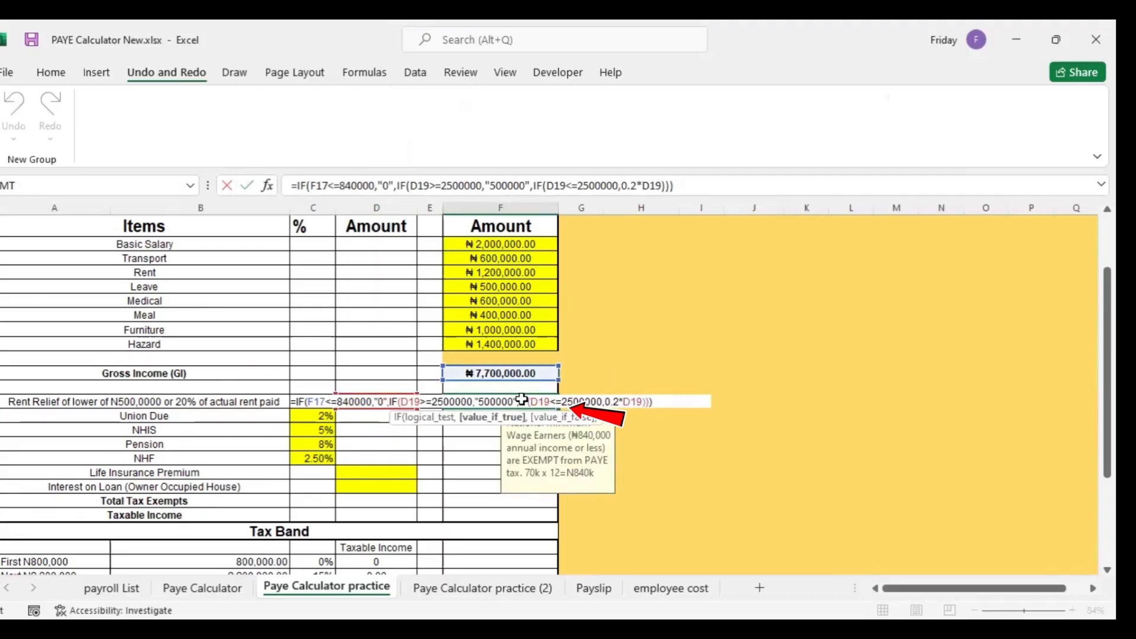
{"action": "key", "text": "Escape"}
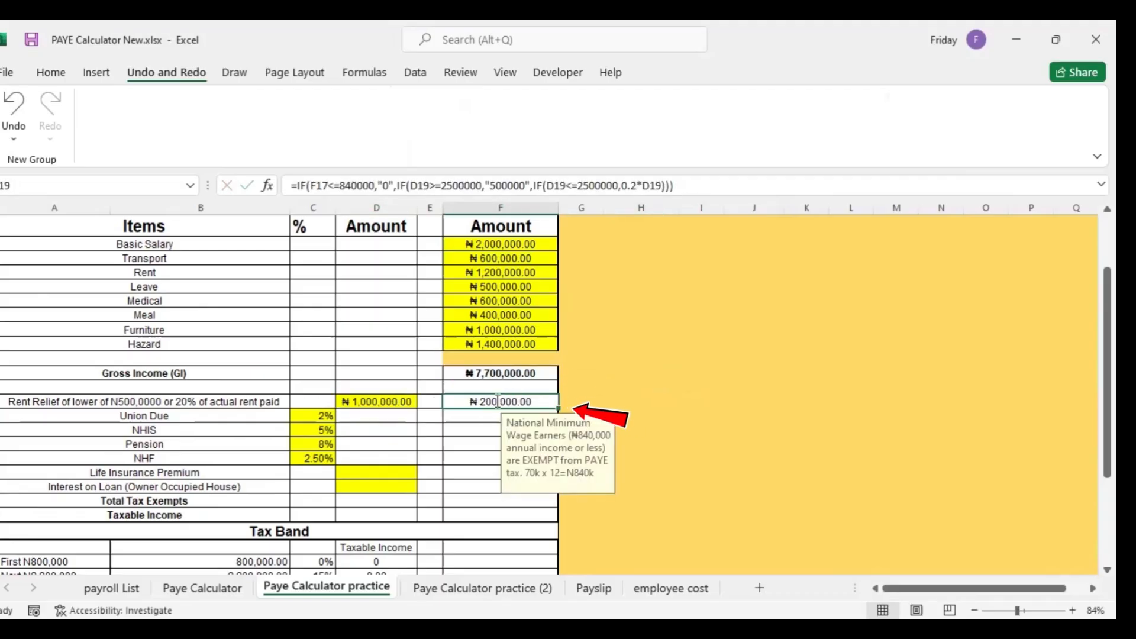
{"action": "double_click", "coordinate": [495, 401]}
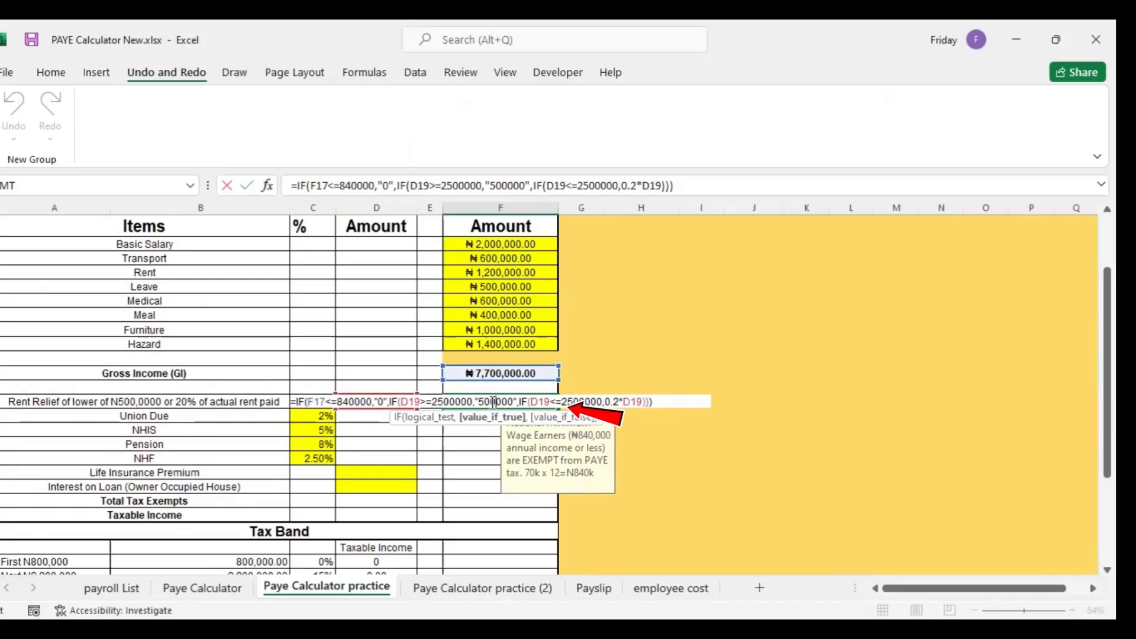
Step: Set the rent paid in D19 to 3000000 to test the Rent Relief formula above the threshold
{"action": "left_click", "coordinate": [379, 401]}
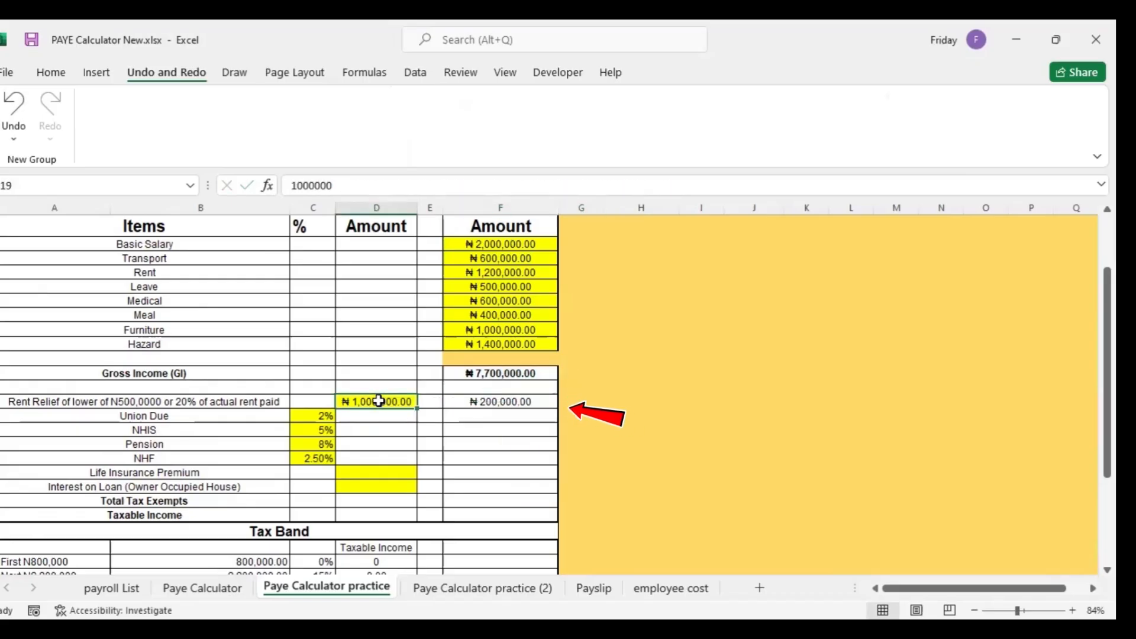
{"action": "type", "text": "3000000"}
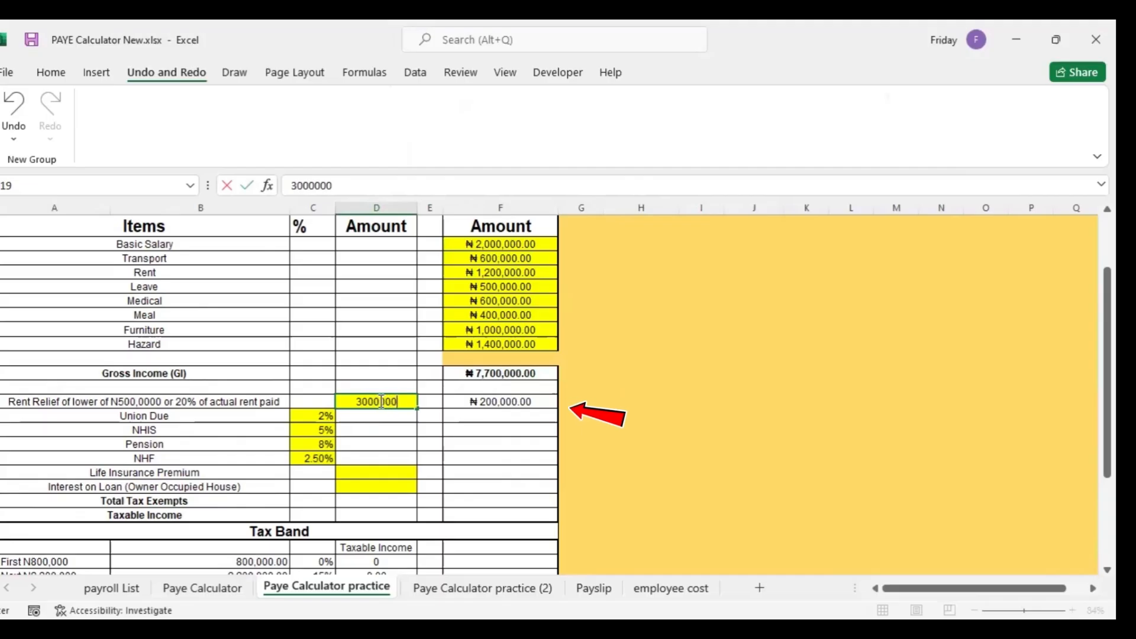
{"action": "key", "text": "Return"}
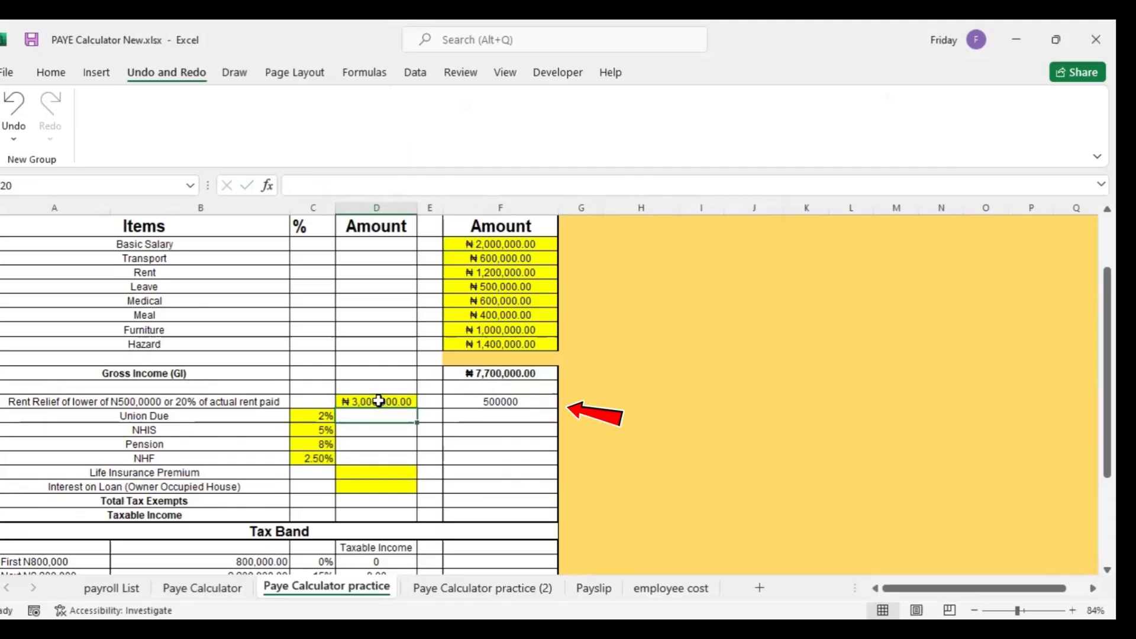
Step: Multiply the second IF's result by 1 in F19's Rent Relief formula, adding *1 before the final closing parenthesis
{"action": "left_click", "coordinate": [501, 401]}
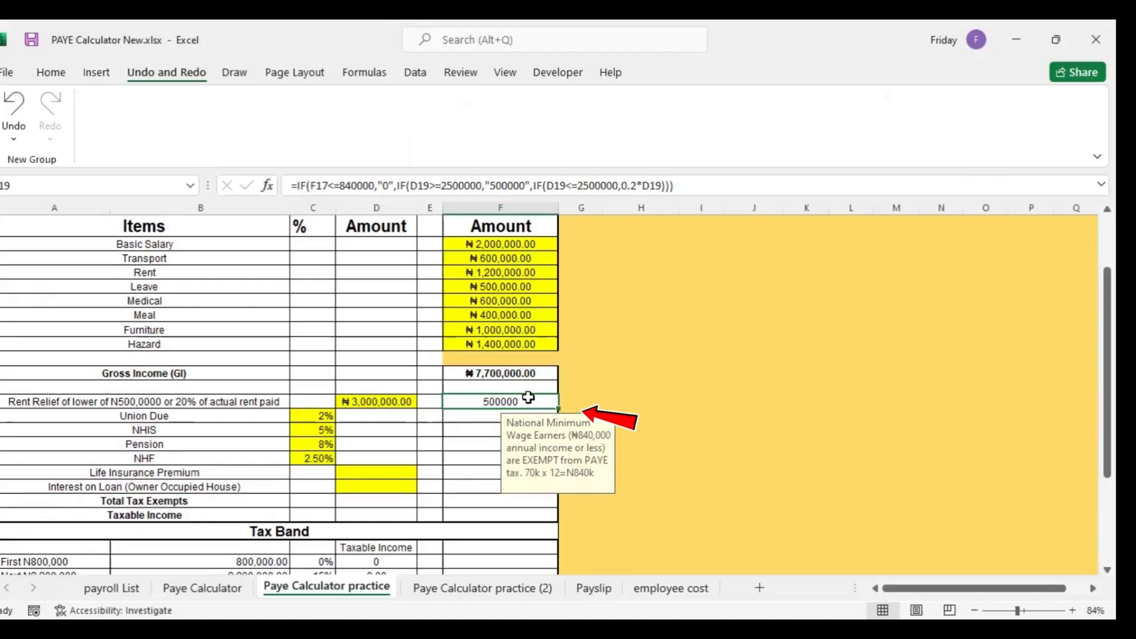
{"action": "double_click", "coordinate": [524, 401]}
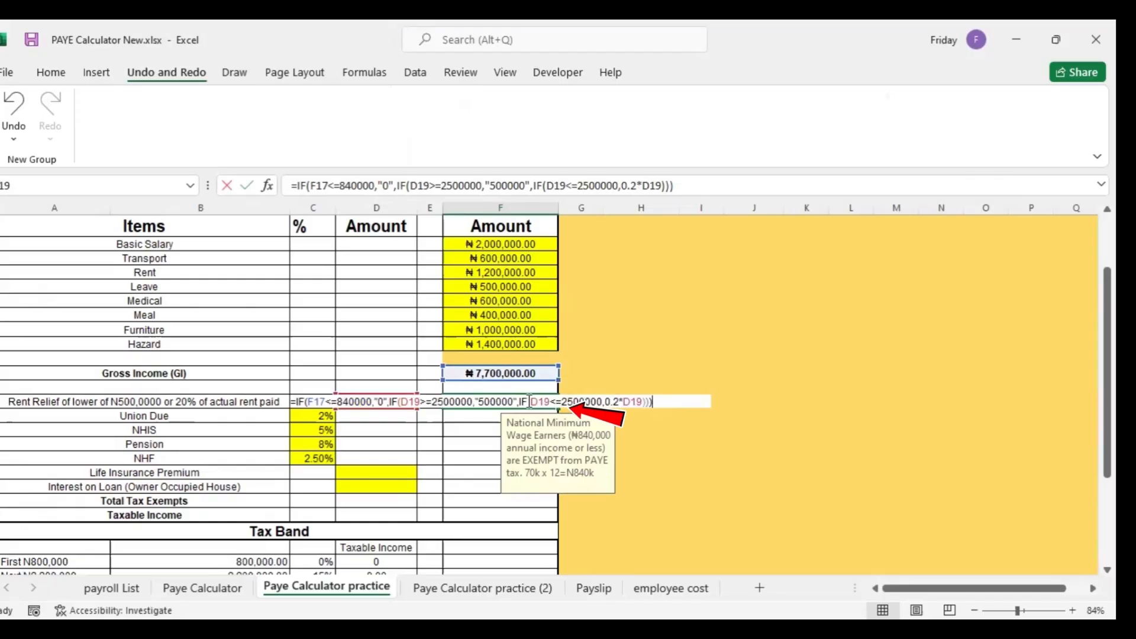
{"action": "left_click", "coordinate": [658, 402]}
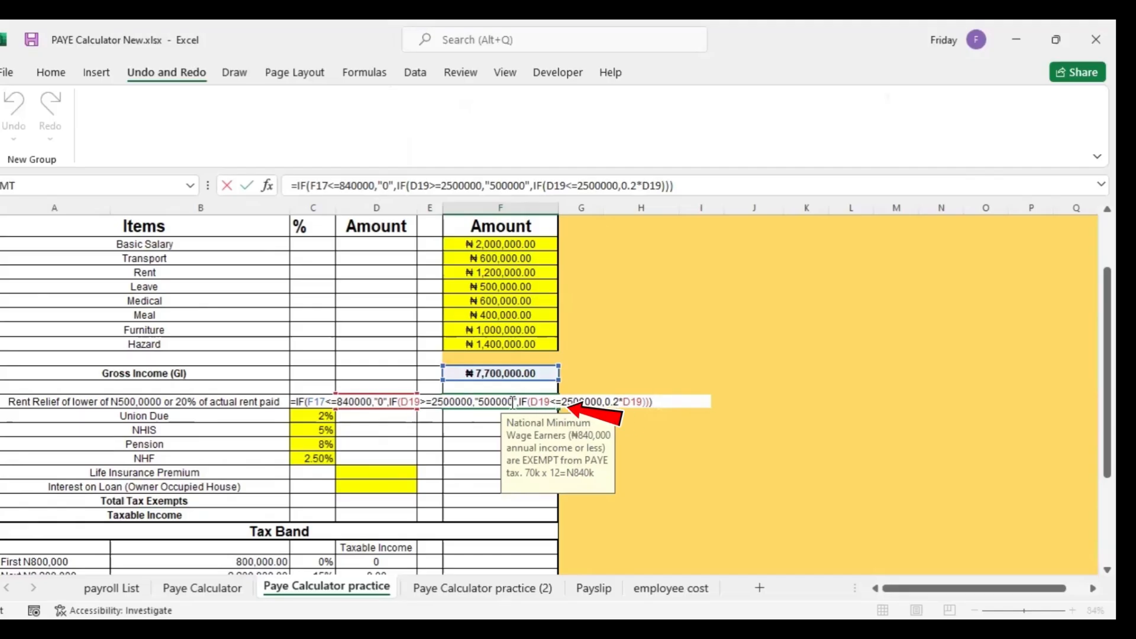
{"action": "left_click", "coordinate": [650, 402]}
{"action": "type", "text": "*"}
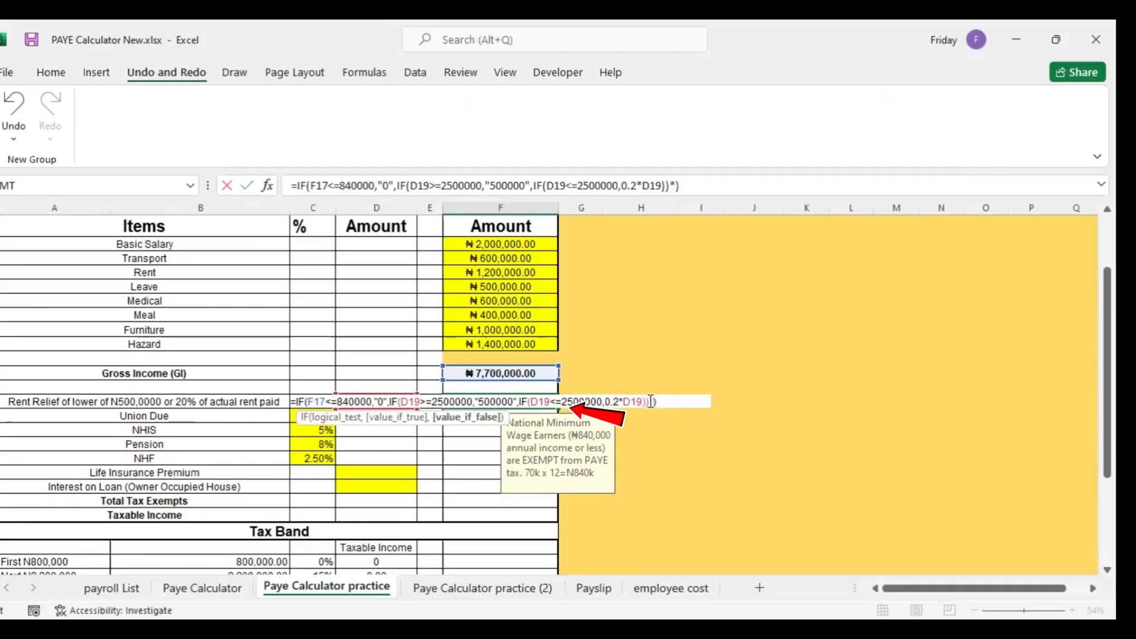
{"action": "type", "text": "1"}
{"action": "key", "text": "Return"}
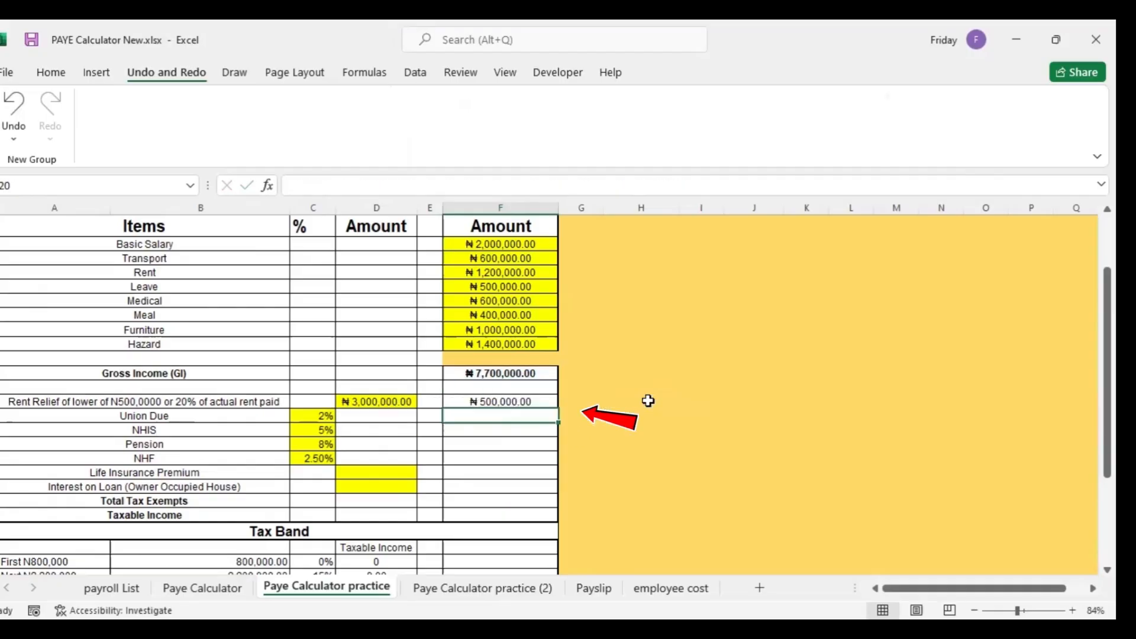
{"action": "left_click", "coordinate": [518, 402]}
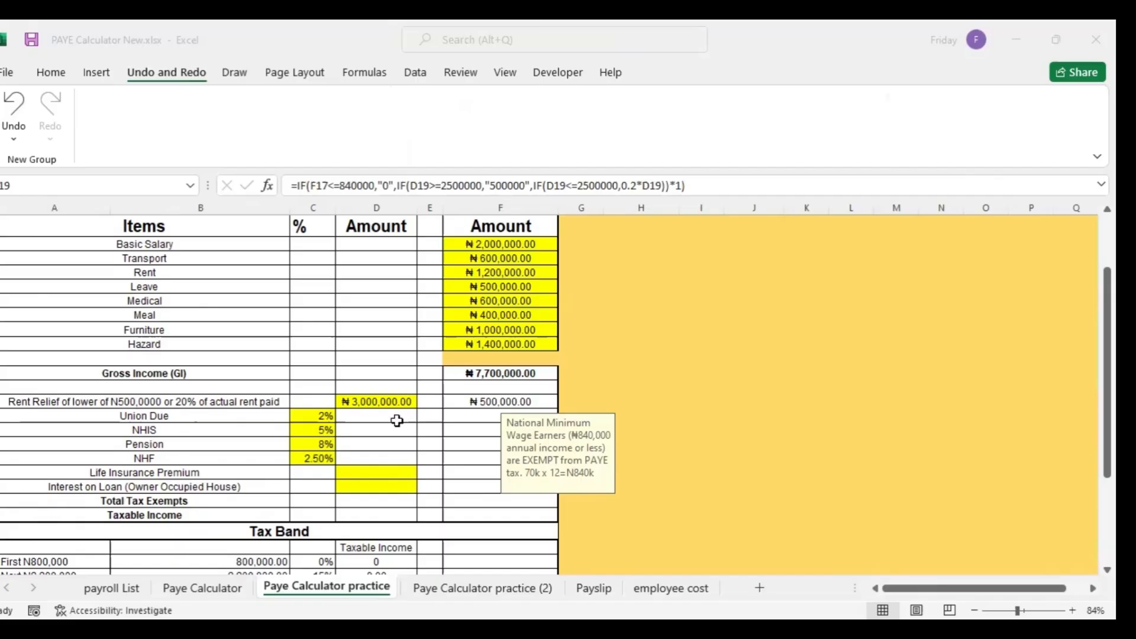
Step: Enter the formula =IF(F17<=840000,"0") for NHIS in F21
{"action": "left_click", "coordinate": [211, 430]}
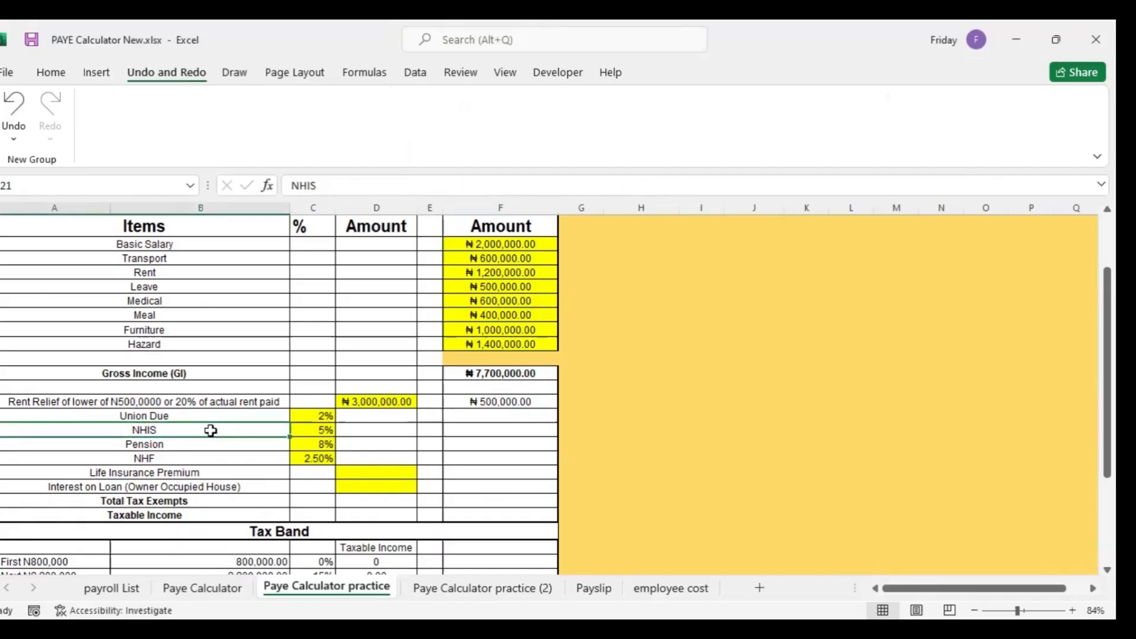
{"action": "left_click", "coordinate": [325, 428]}
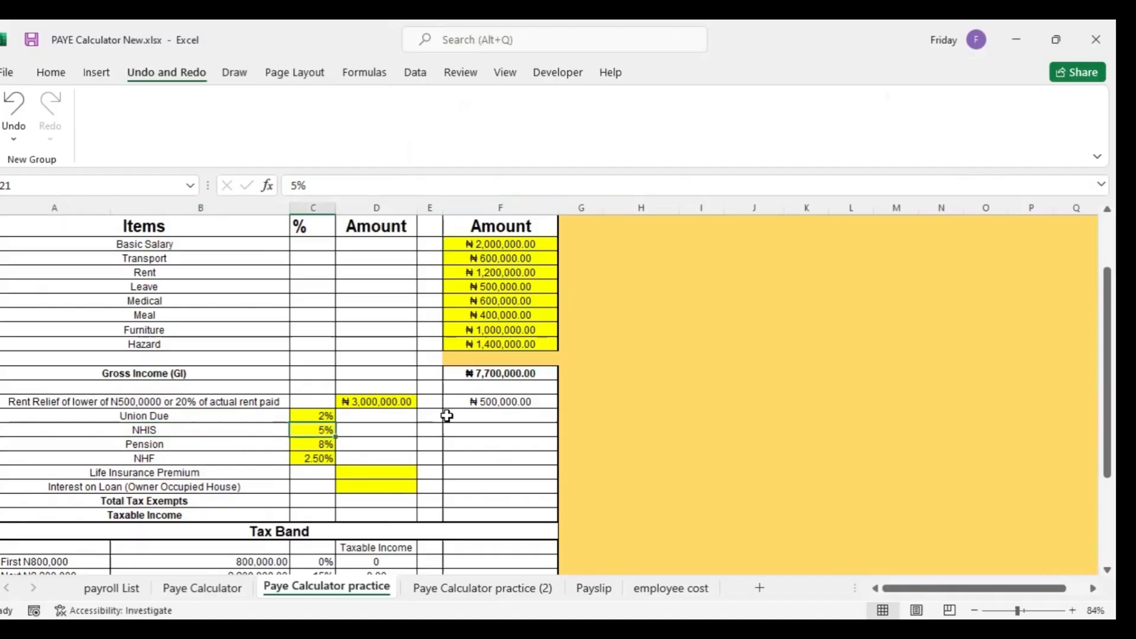
{"action": "left_click", "coordinate": [479, 427]}
{"action": "type", "text": "="}
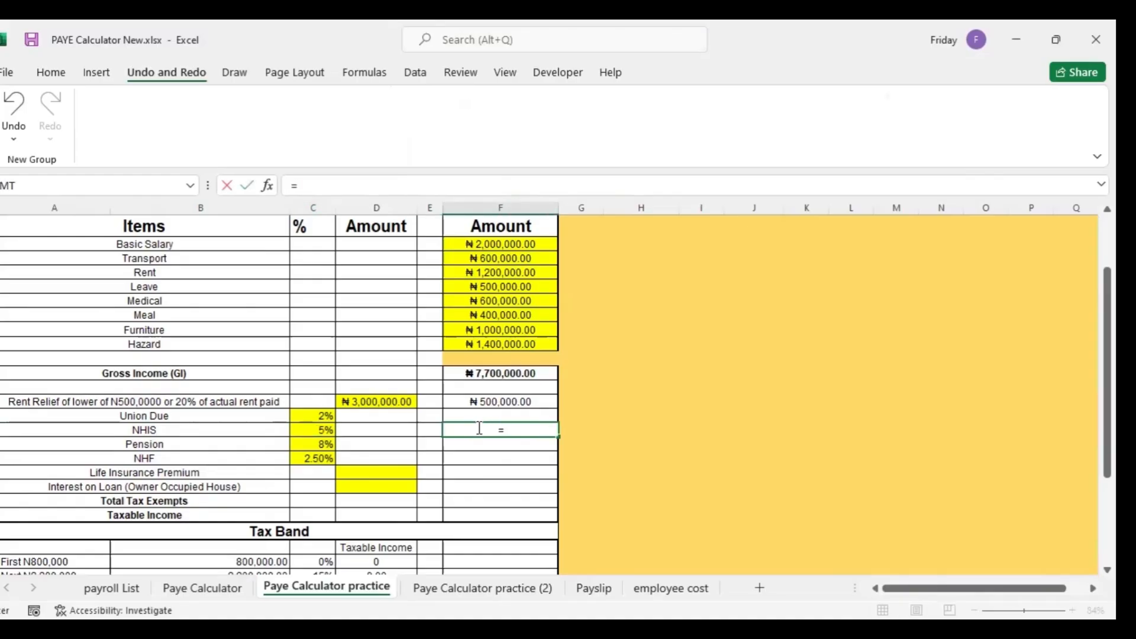
{"action": "type", "text": "if"}
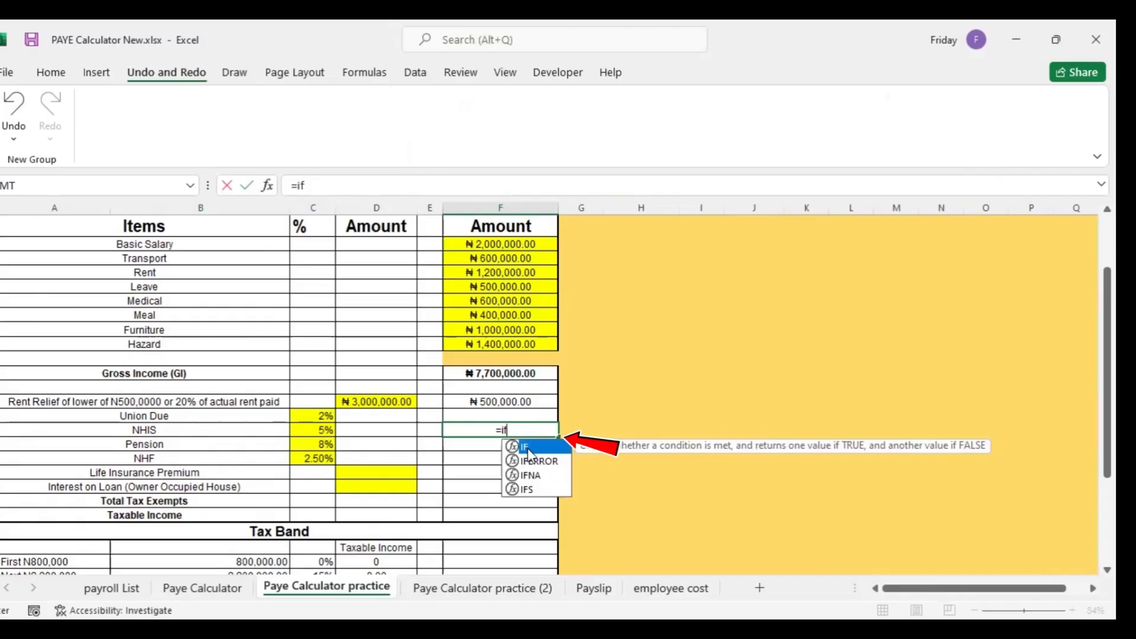
{"action": "double_click", "coordinate": [526, 446]}
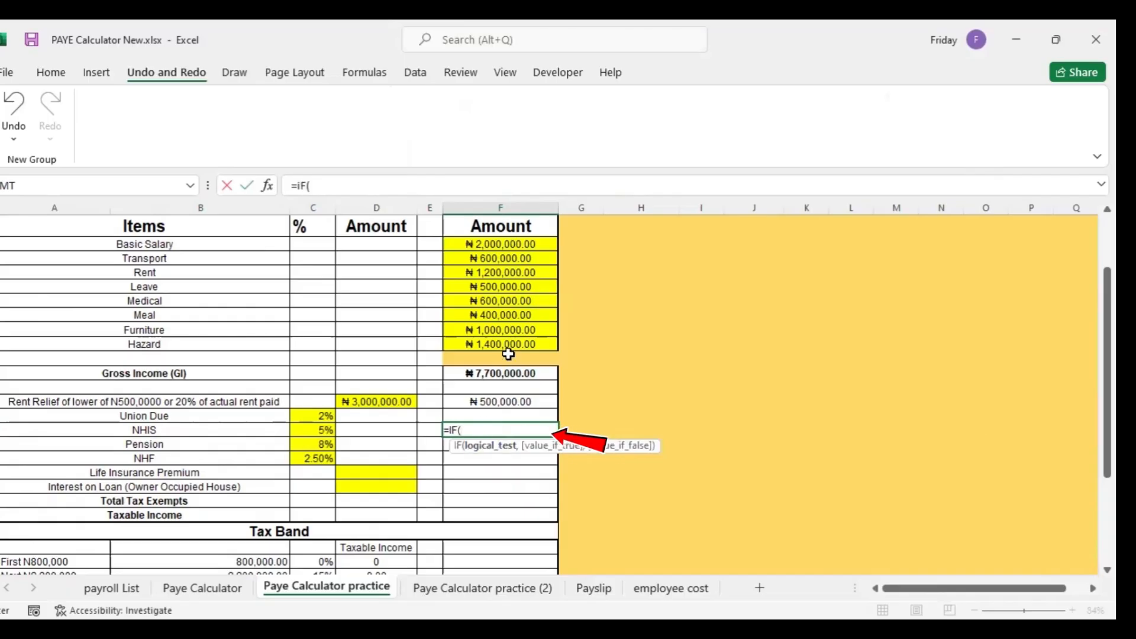
{"action": "left_click", "coordinate": [504, 373]}
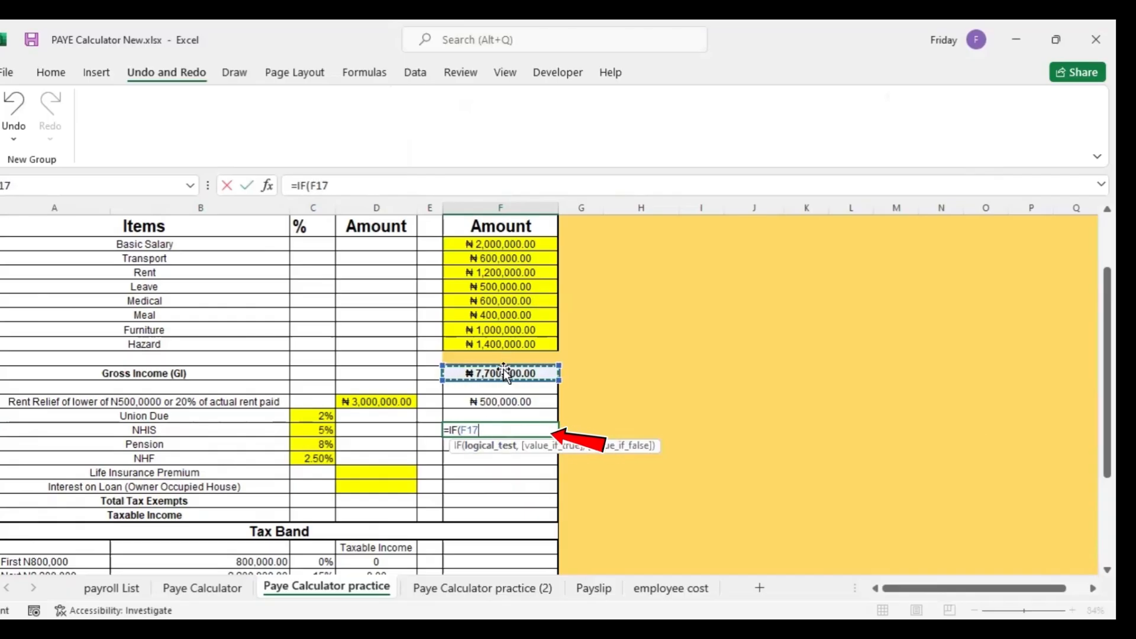
{"action": "type", "text": "<=840"}
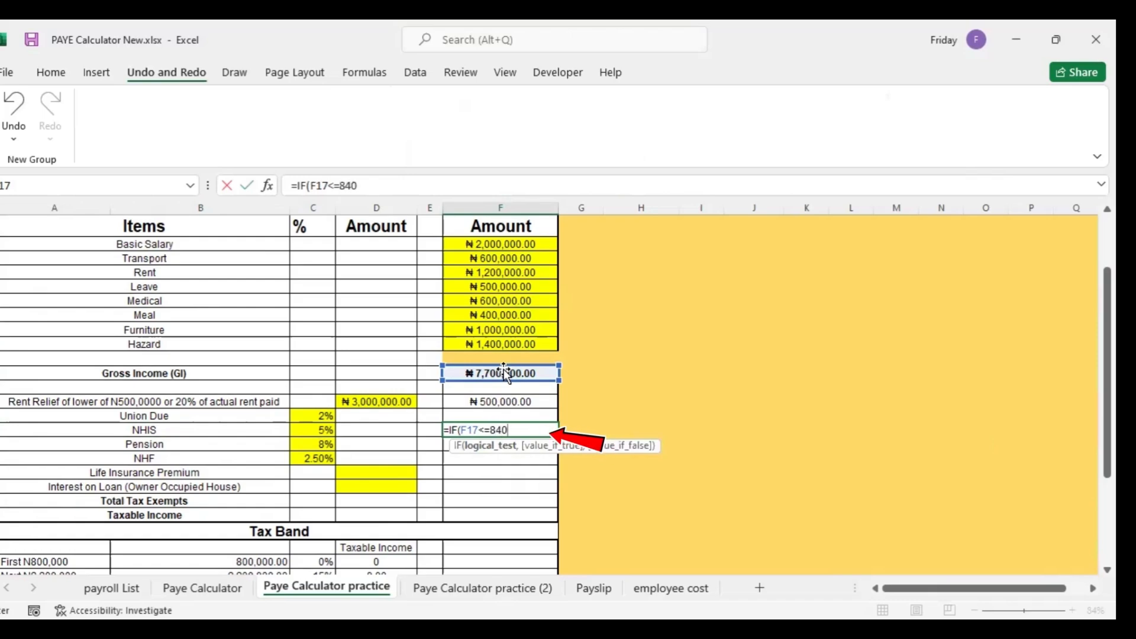
{"action": "type", "text": "000"}
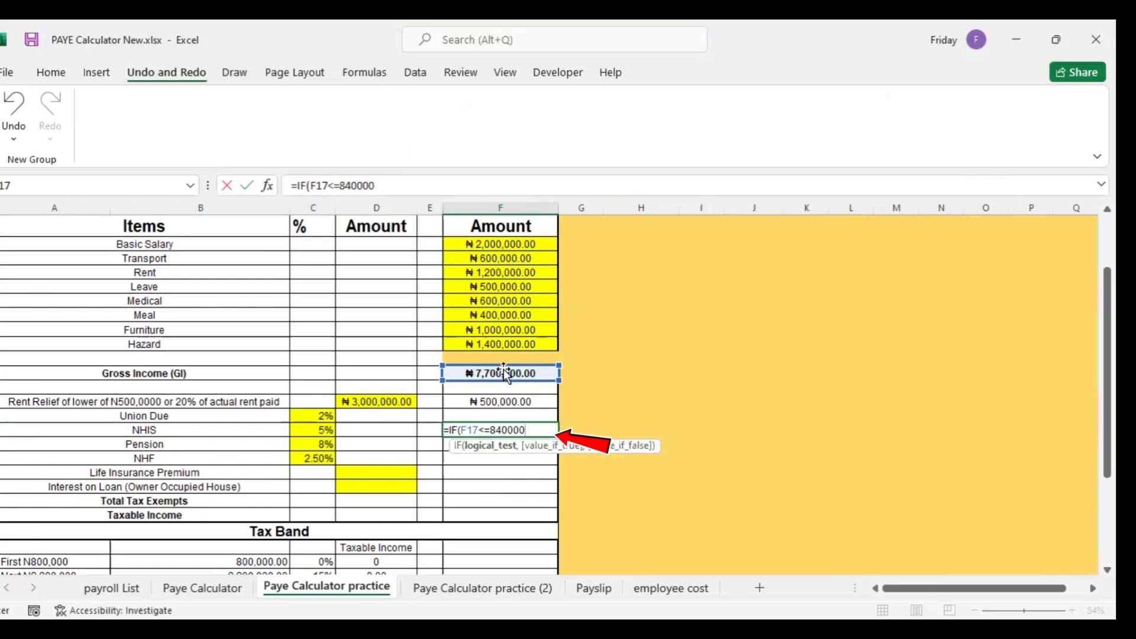
{"action": "type", "text": ",\"0"}
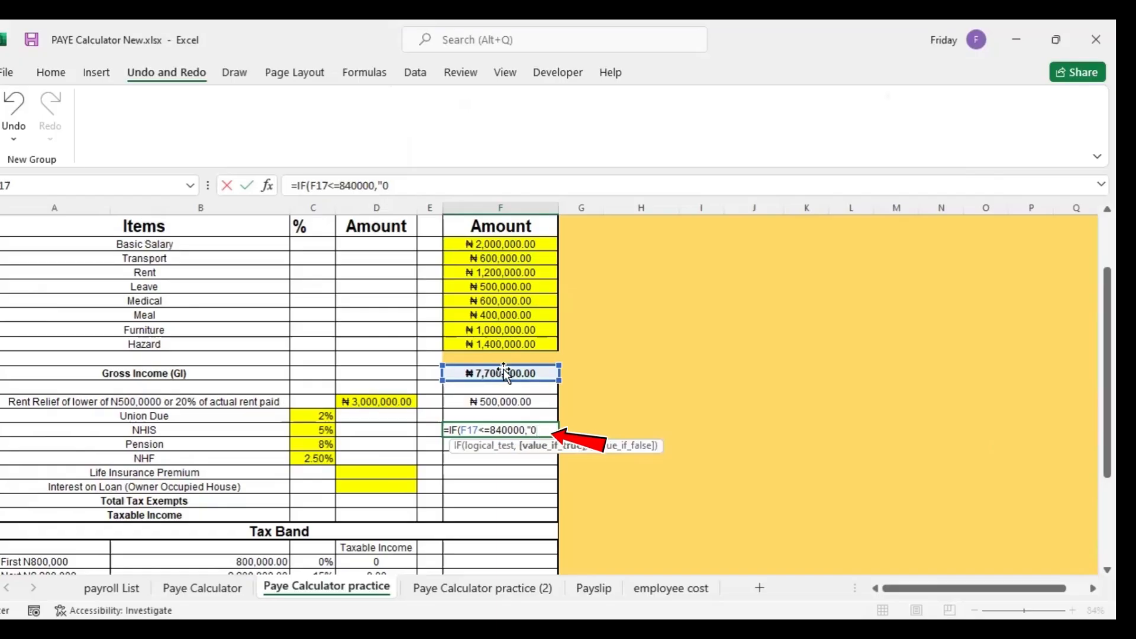
{"action": "type", "text": "\")"}
{"action": "key", "text": "Return"}
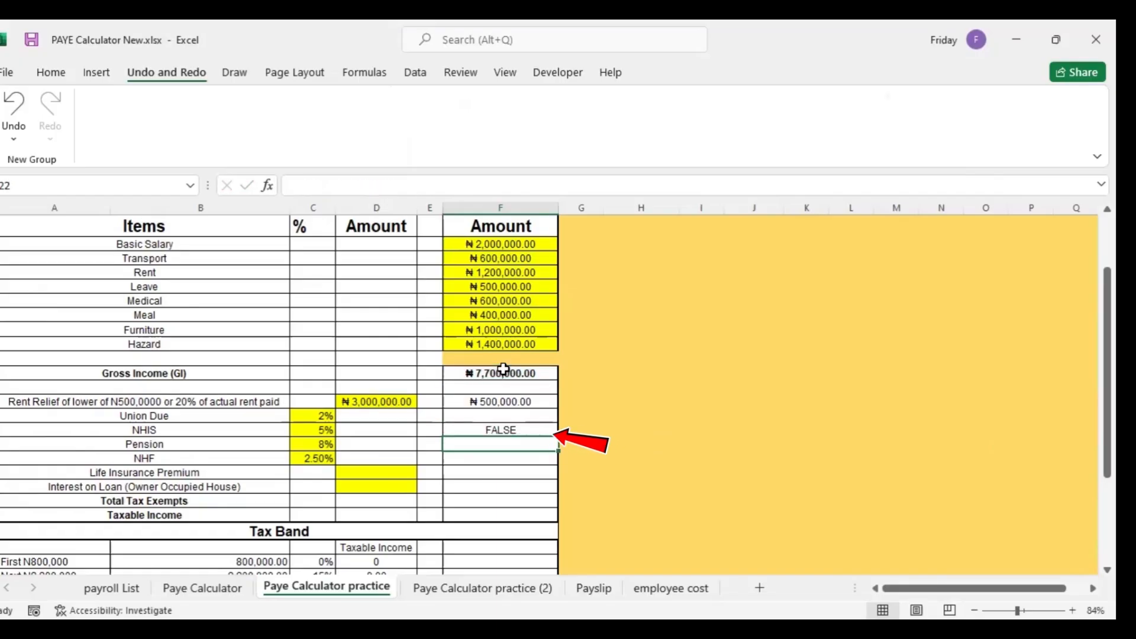
Step: Test the NHIS formula with a gross income of 500000 in F17, and undo the test entry
{"action": "left_click", "coordinate": [503, 370]}
{"action": "type", "text": "500000"}
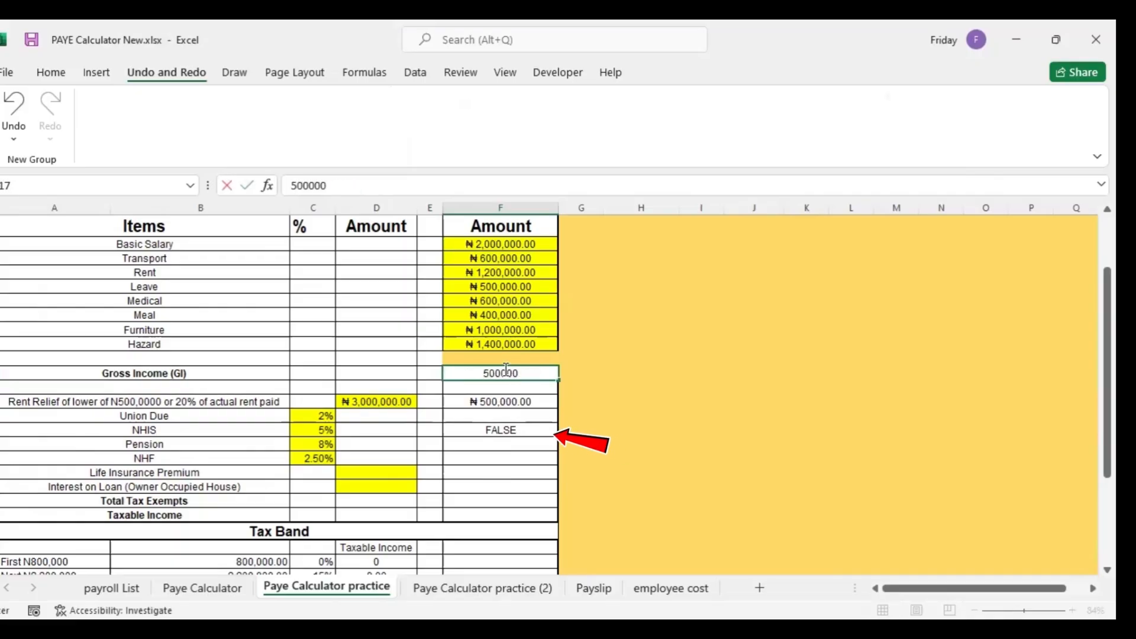
{"action": "key", "text": "Return"}
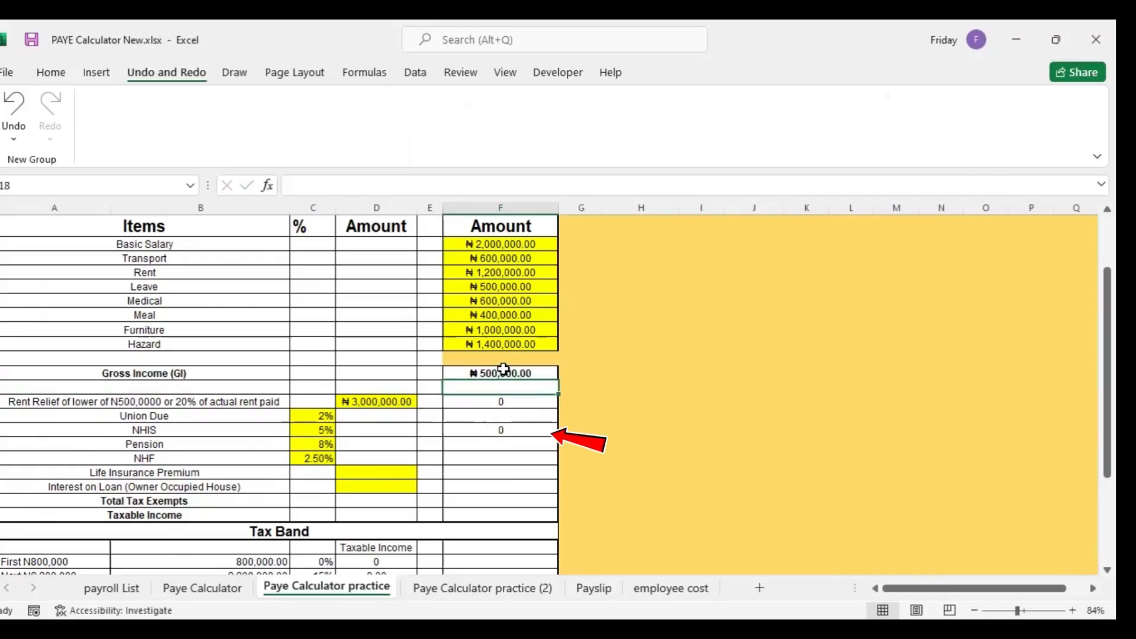
{"action": "left_click", "coordinate": [14, 105]}
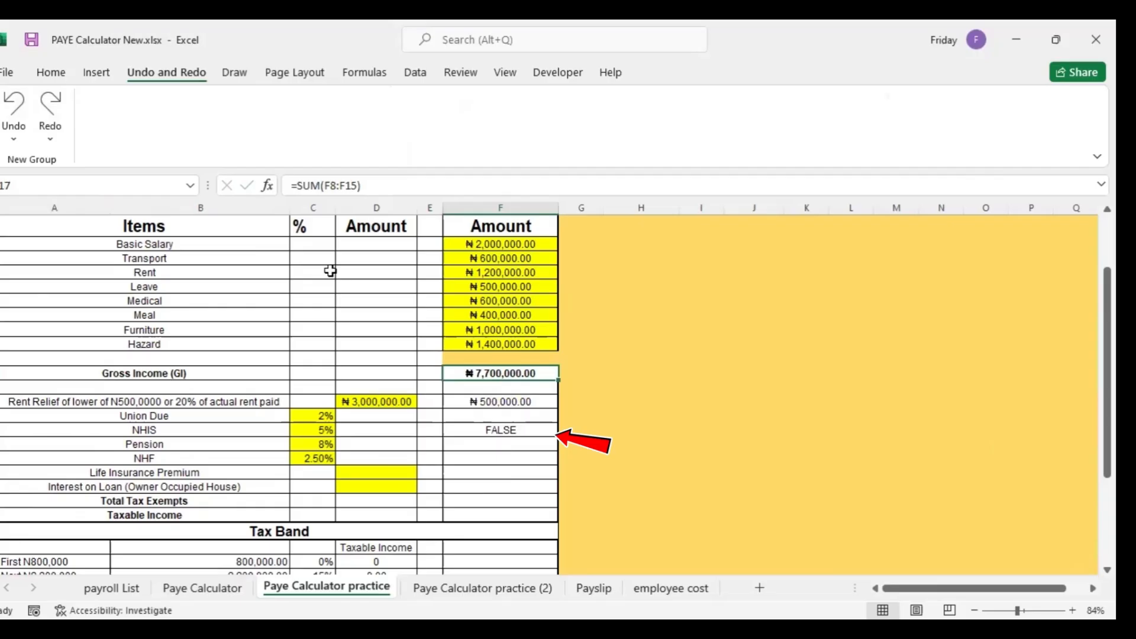
Step: Extend the NHIS formula in F21 with a nested IF as its false value, testing F17>=840000
{"action": "left_click", "coordinate": [496, 436]}
{"action": "double_click", "coordinate": [506, 429]}
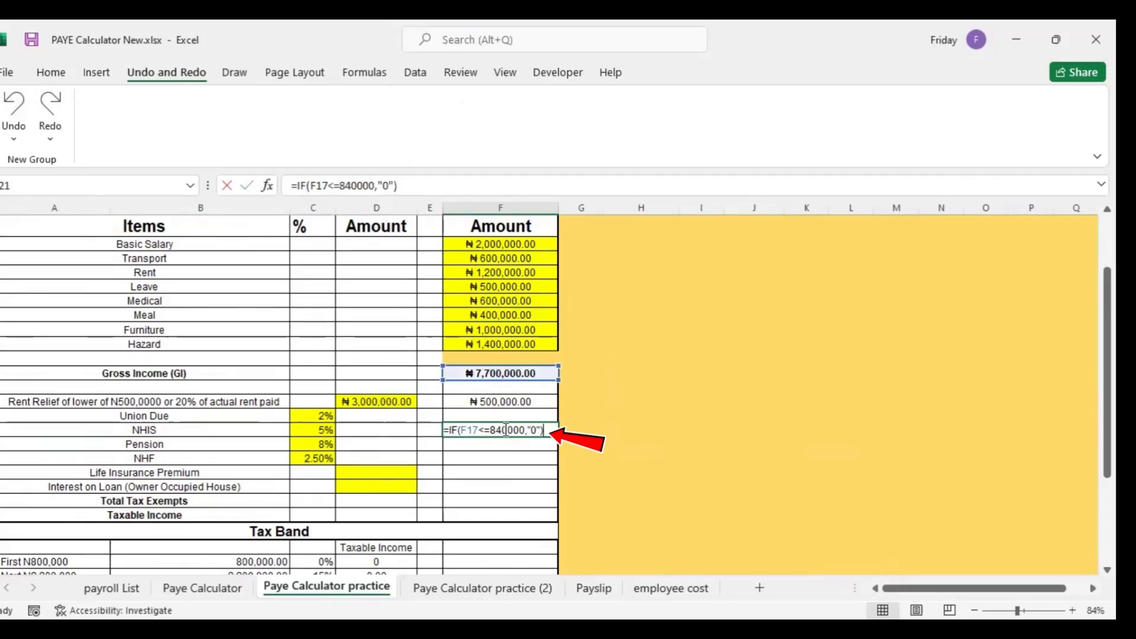
{"action": "left_click", "coordinate": [542, 429]}
{"action": "left_click", "coordinate": [542, 429]}
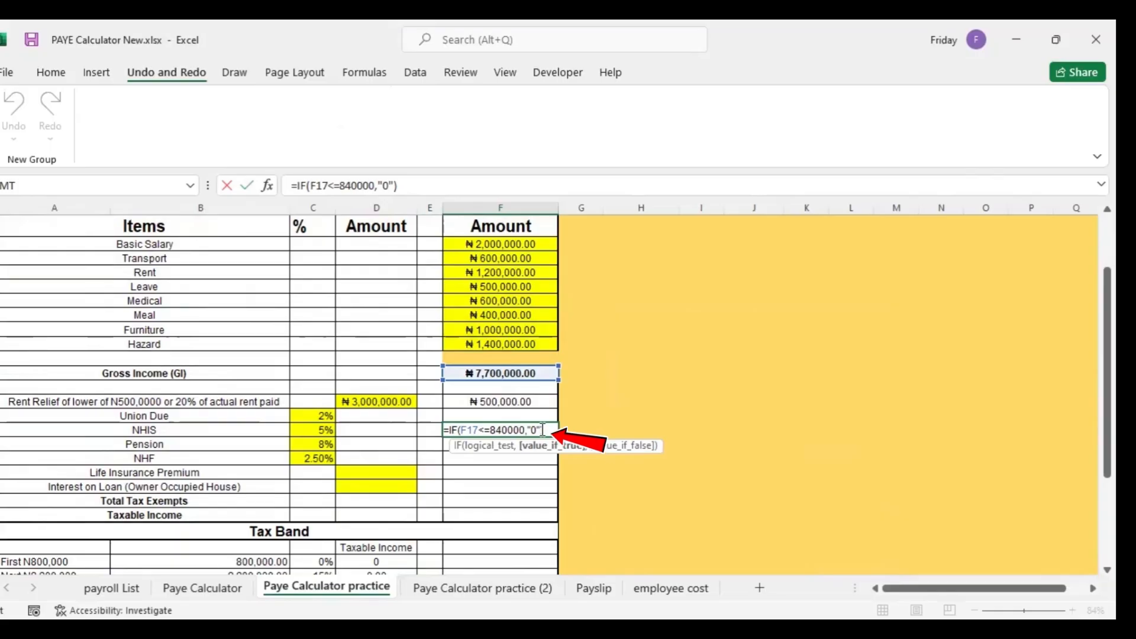
{"action": "type", "text": ",if"}
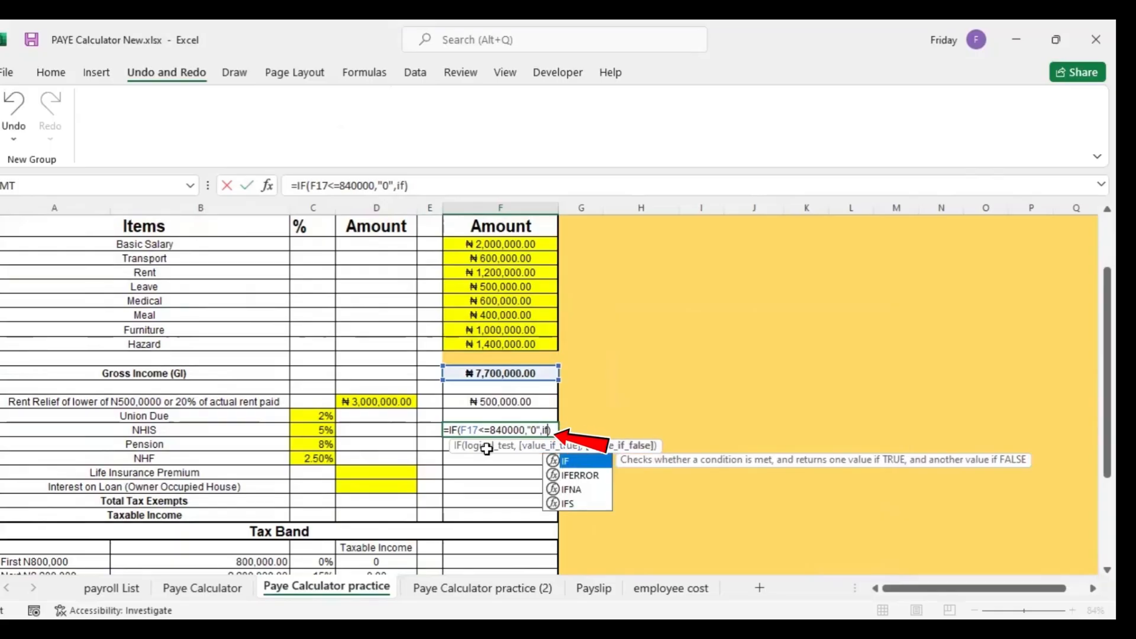
{"action": "double_click", "coordinate": [565, 461]}
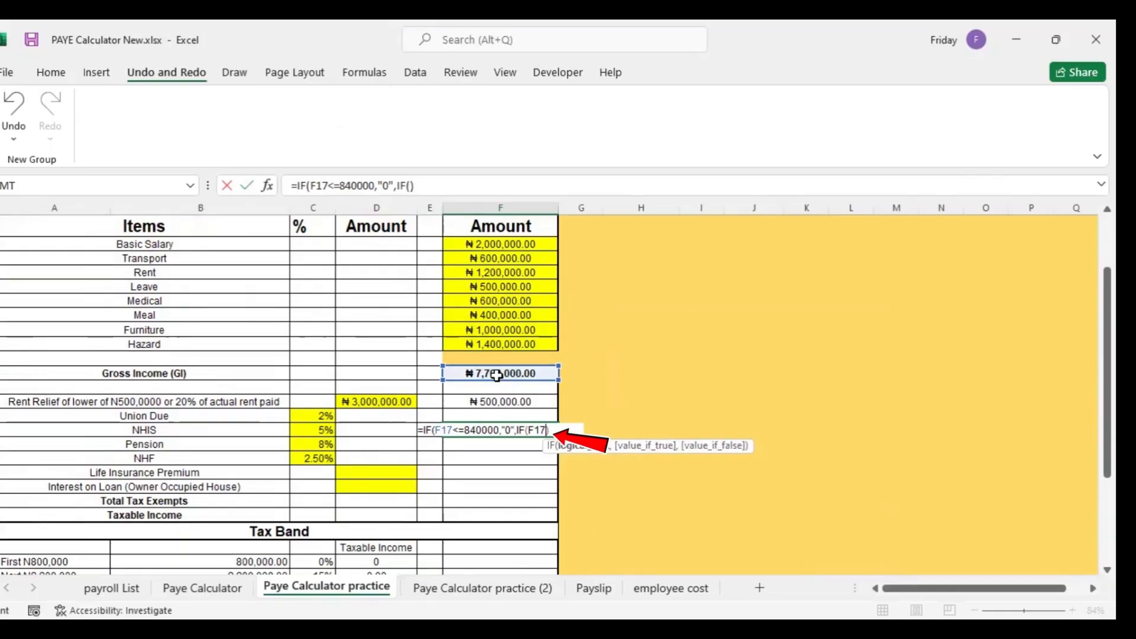
{"action": "left_click", "coordinate": [496, 376]}
{"action": "type", "text": ")"}
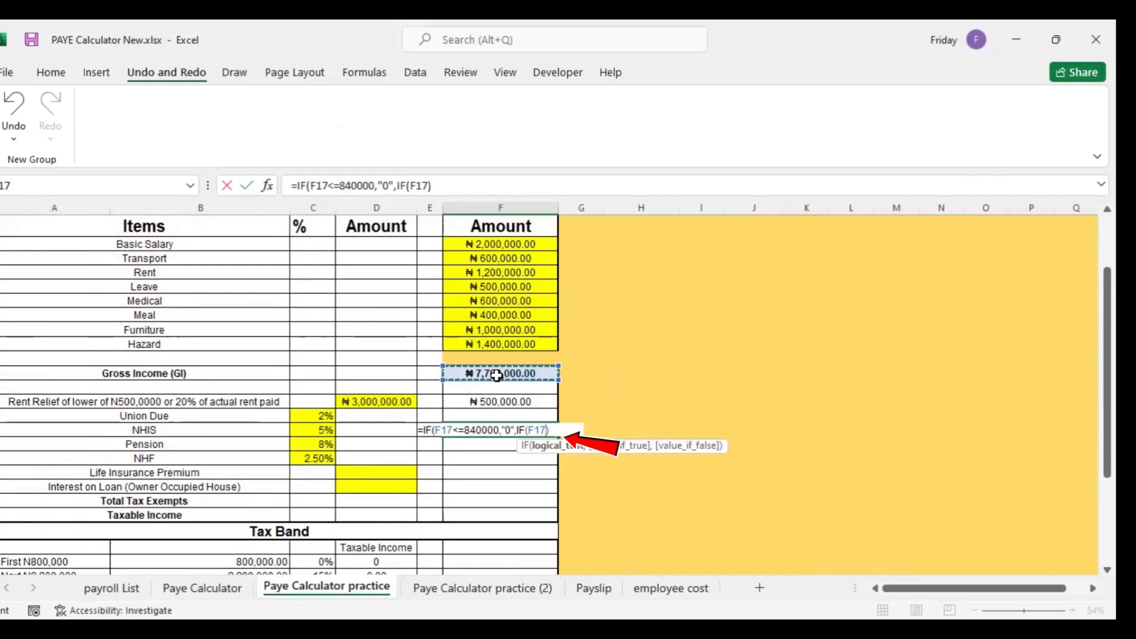
{"action": "type", "text": ">="}
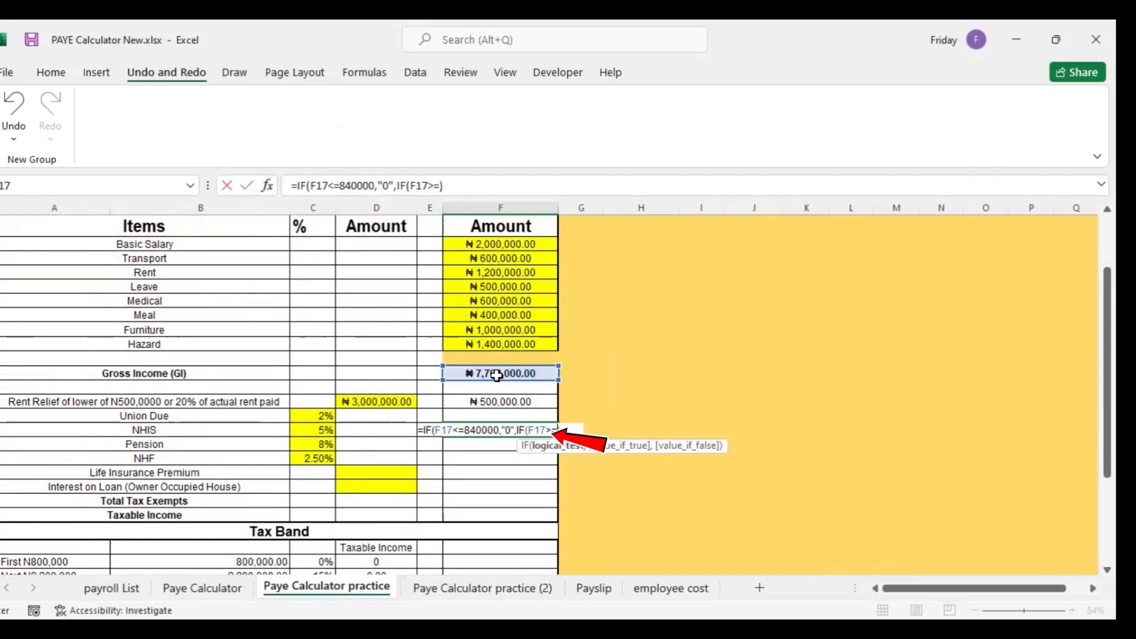
{"action": "type", "text": "840000"}
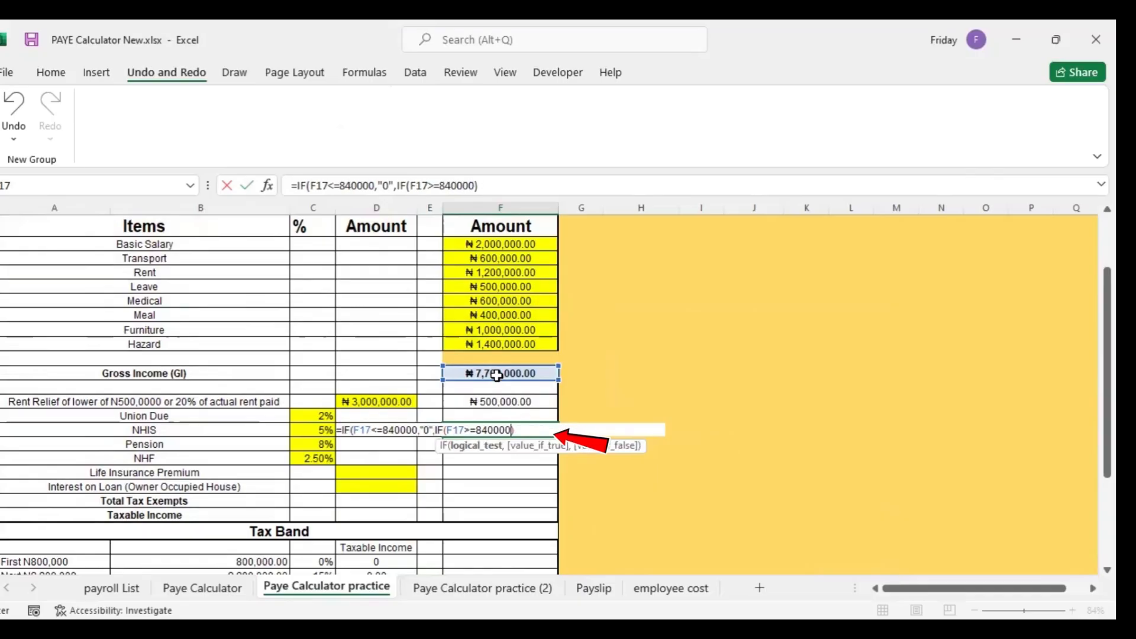
{"action": "type", "text": ","}
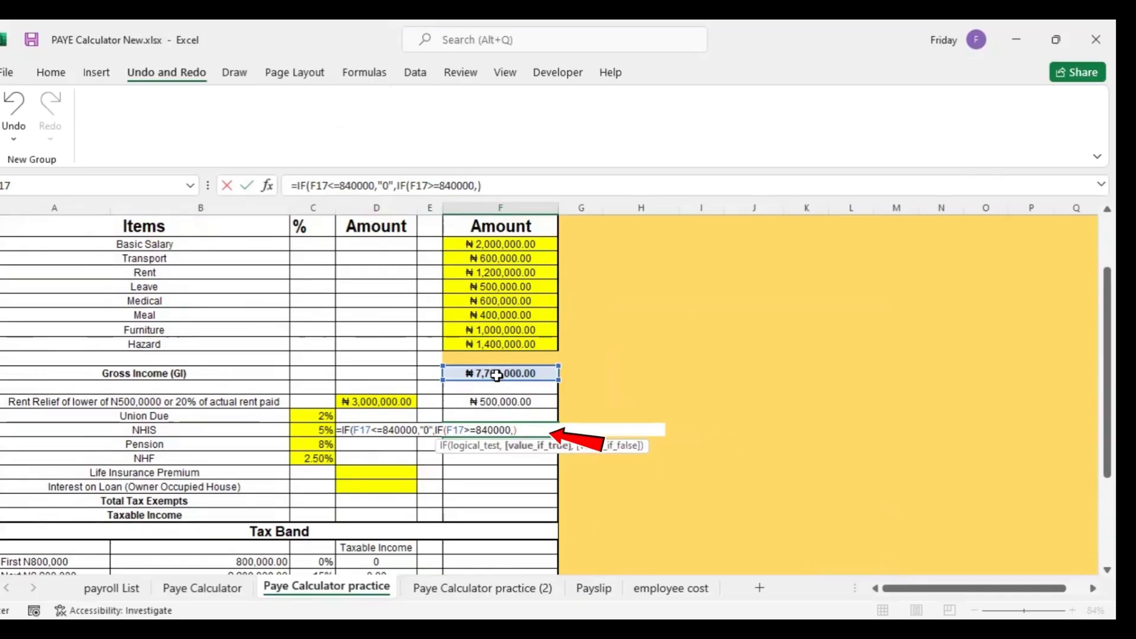
Step: Complete the nested IF in F21 with C21*F8, giving =IF(F17<=840000,"0",IF(F17>=840000,C21*F8))
{"action": "left_click", "coordinate": [325, 432]}
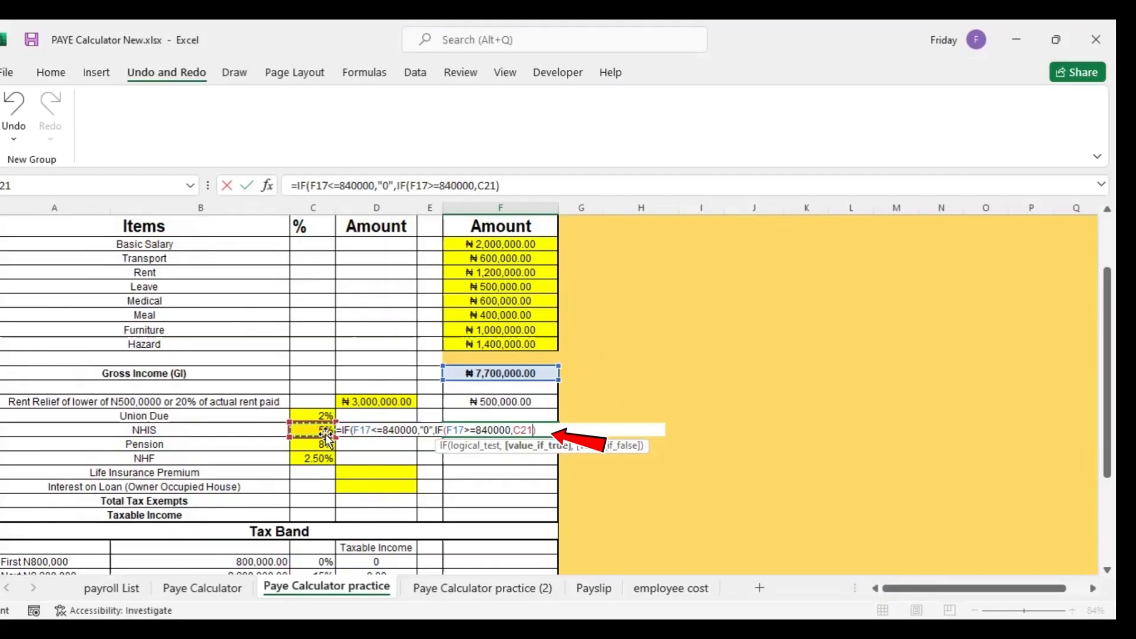
{"action": "type", "text": "*"}
{"action": "left_click", "coordinate": [496, 245]}
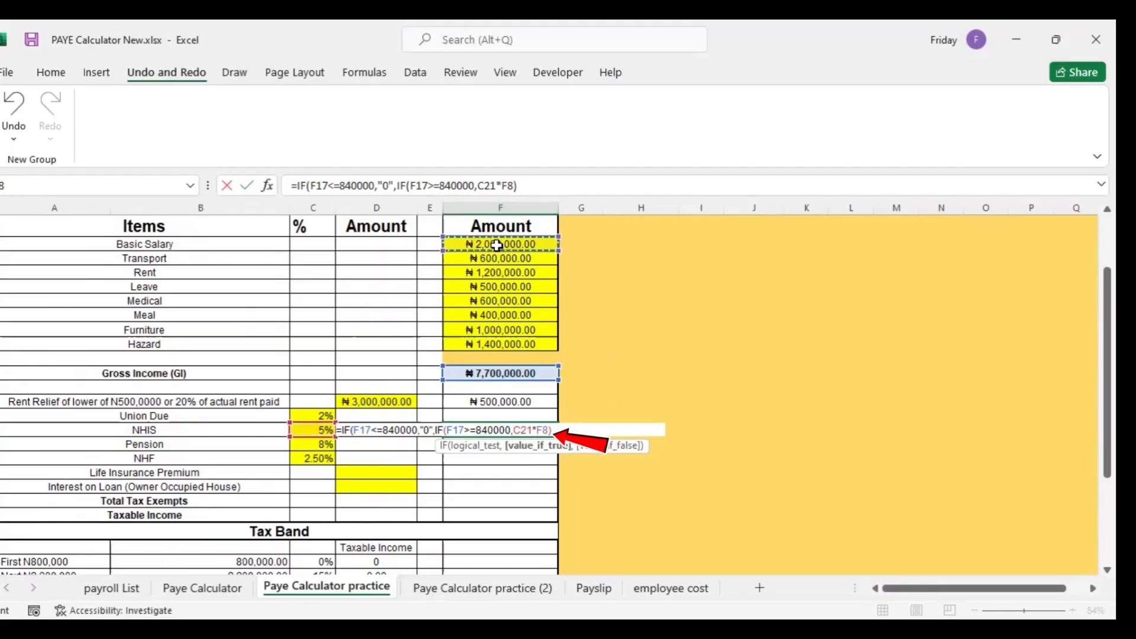
{"action": "type", "text": ")"}
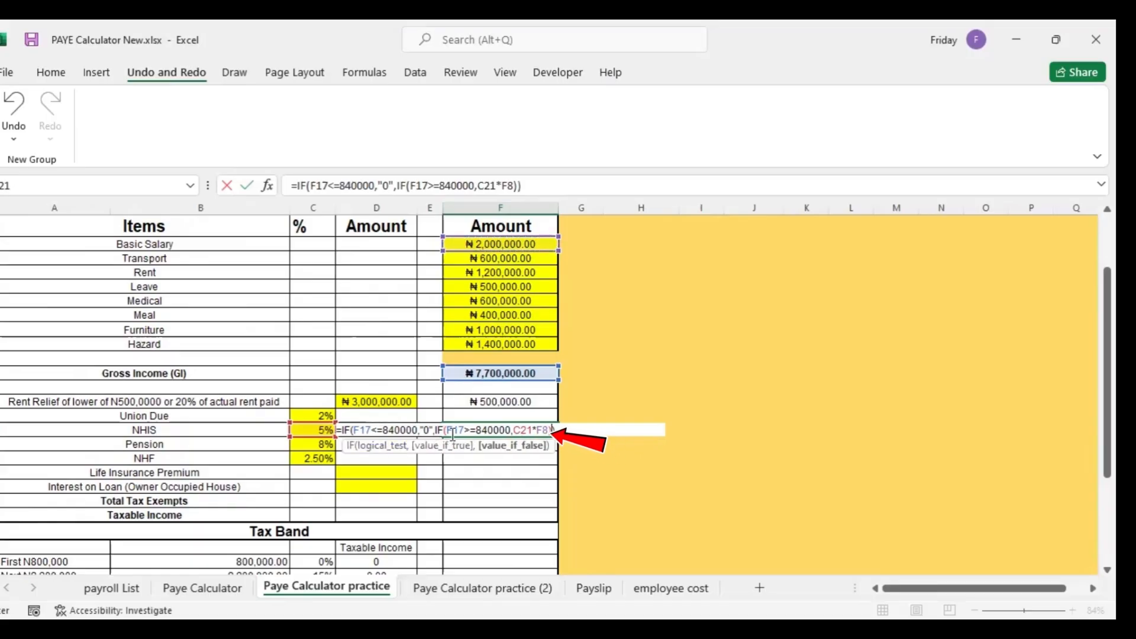
{"action": "key", "text": "Return"}
{"action": "left_click", "coordinate": [490, 430]}
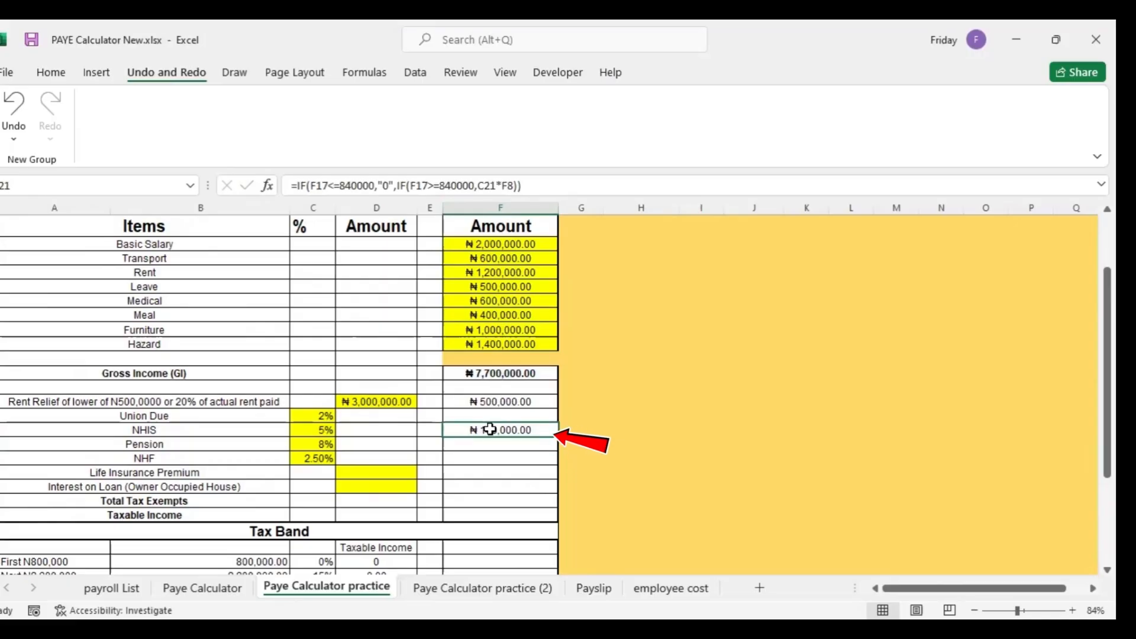
Step: Test the completed NHIS formula with a gross income of 600000 in F17, and undo the test entry
{"action": "left_click", "coordinate": [500, 373]}
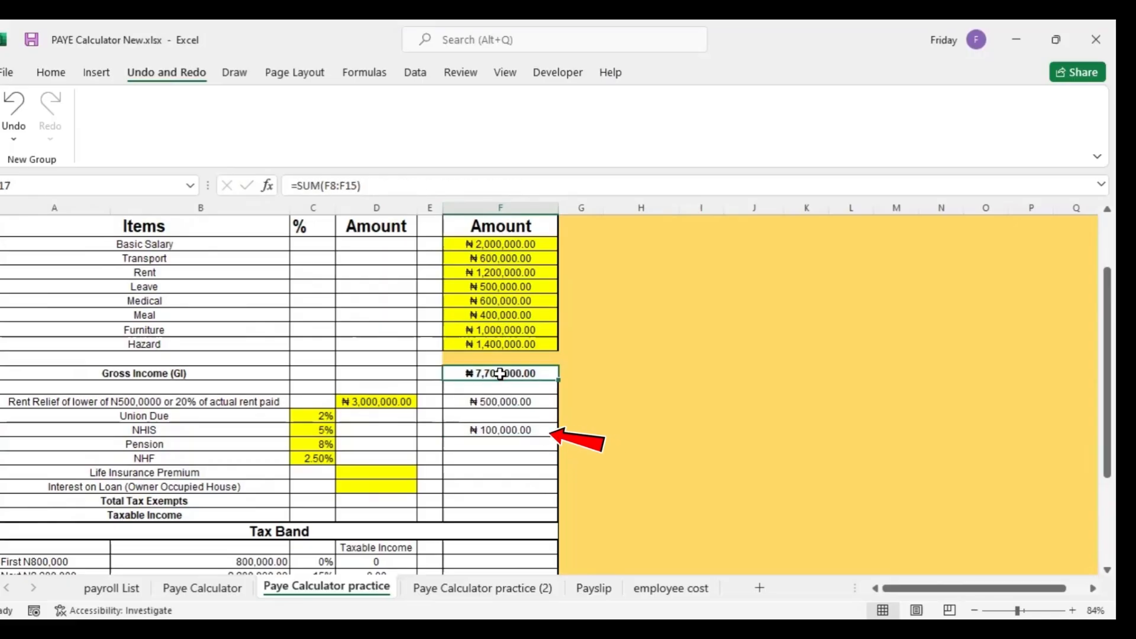
{"action": "type", "text": "600000"}
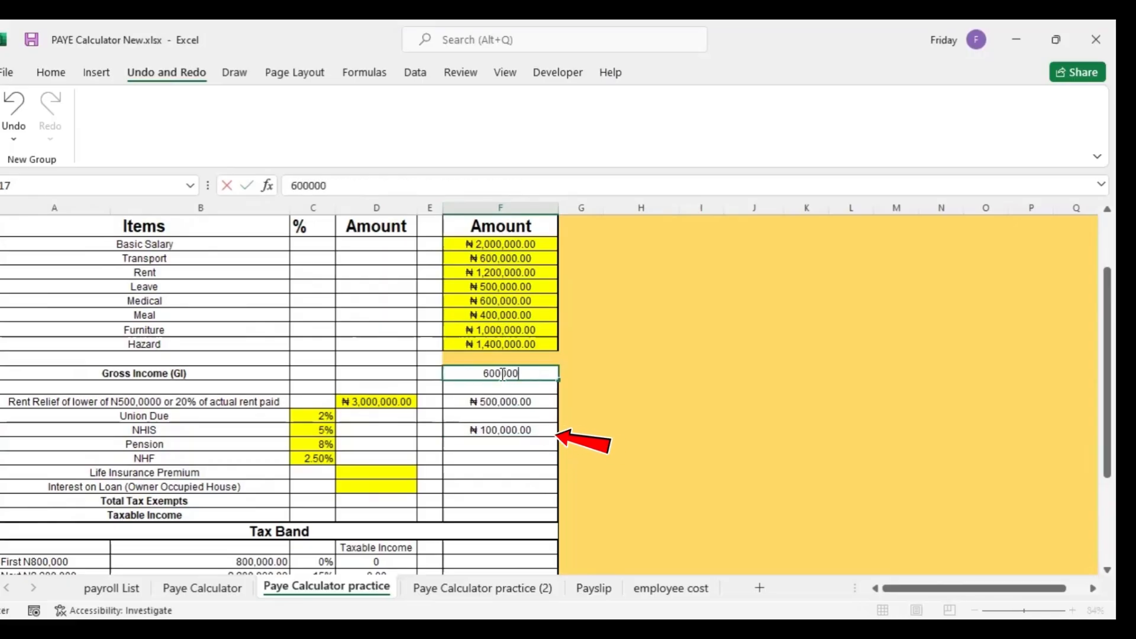
{"action": "key", "text": "Return"}
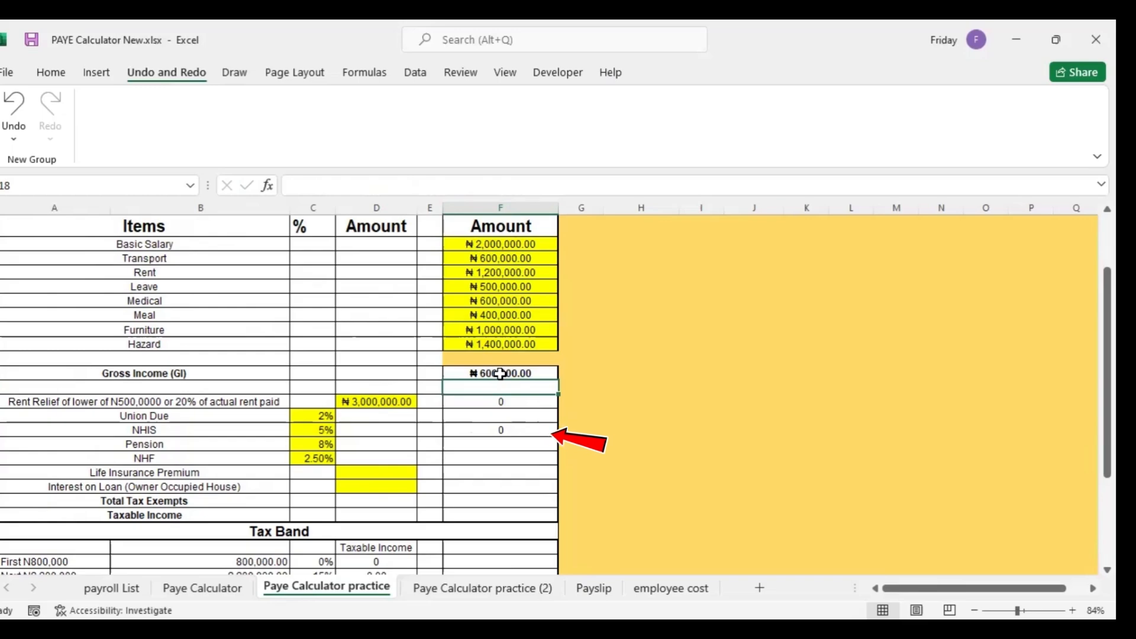
{"action": "left_click", "coordinate": [500, 373]}
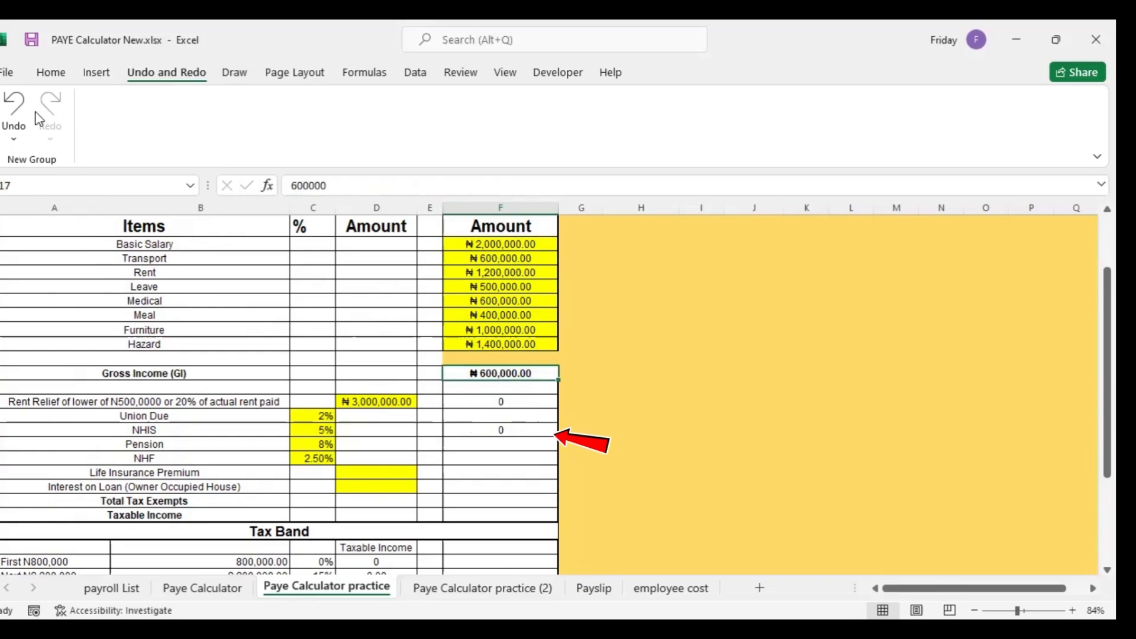
{"action": "left_click", "coordinate": [14, 109]}
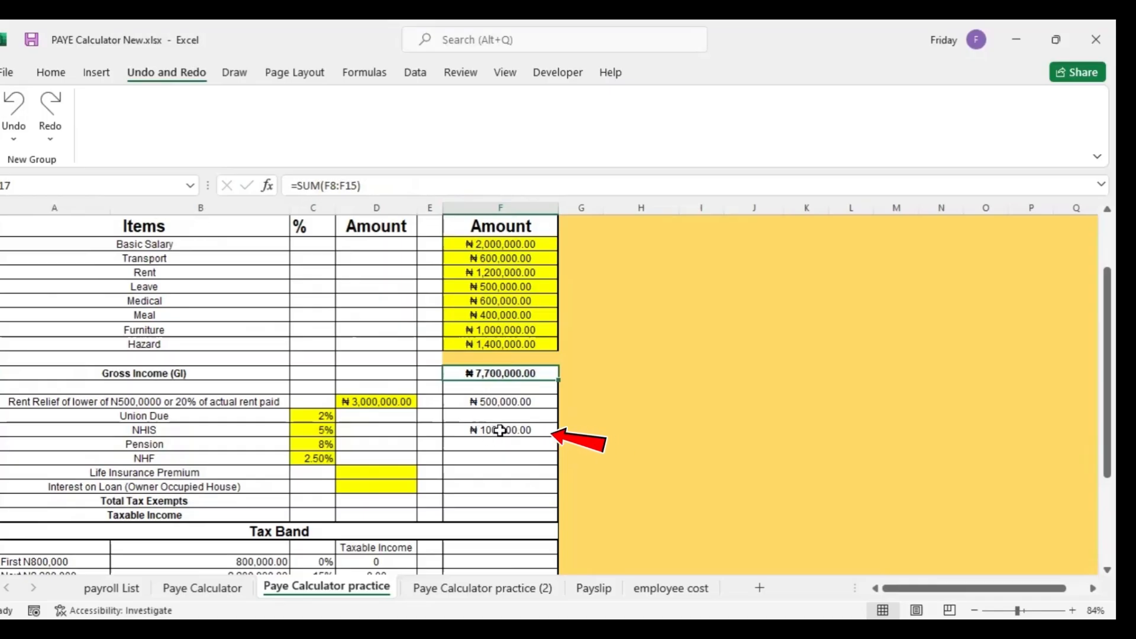
Step: Begin the Pension formula in F22 with the two conditions =IF(F17<=840000,"0",IF(F17>=840000,
{"action": "left_click", "coordinate": [478, 443]}
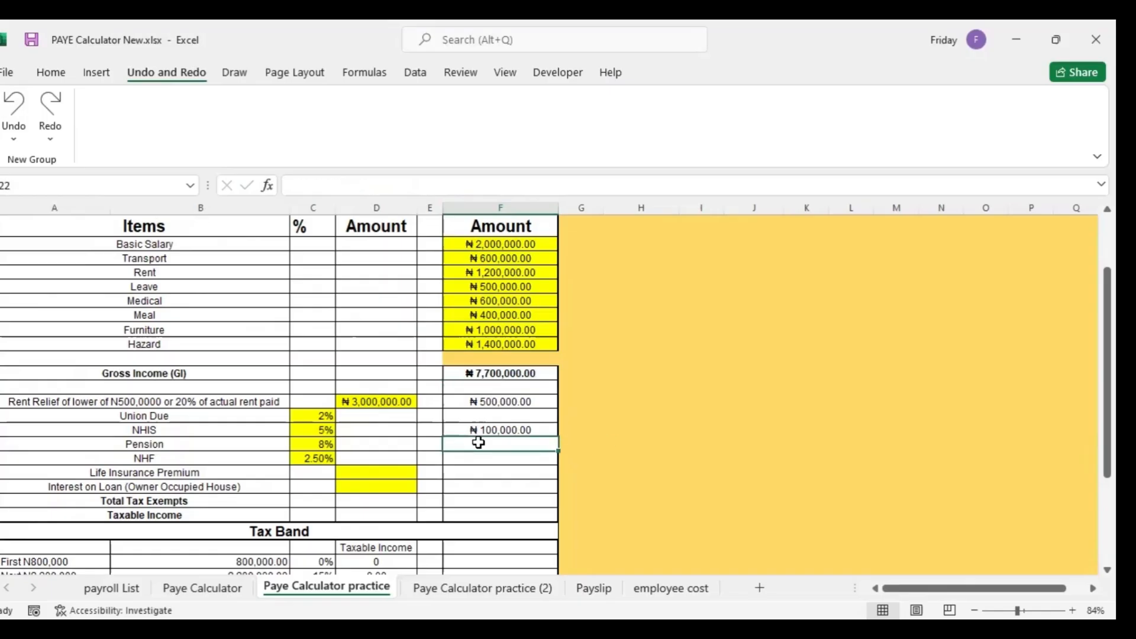
{"action": "type", "text": "="}
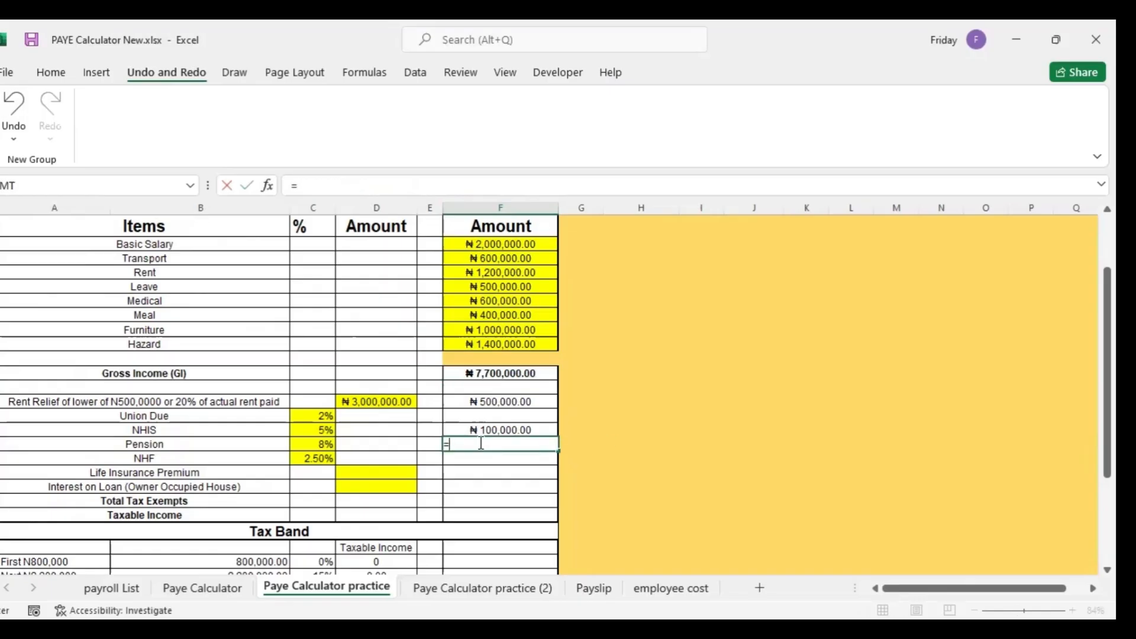
{"action": "type", "text": "if"}
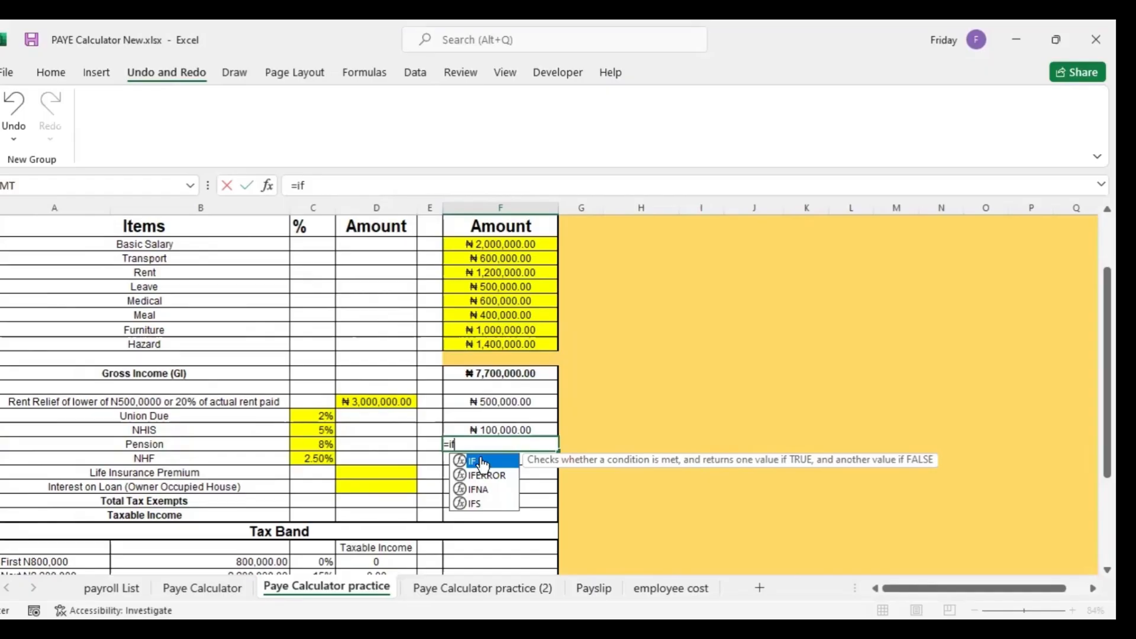
{"action": "double_click", "coordinate": [482, 461]}
{"action": "left_click", "coordinate": [494, 374]}
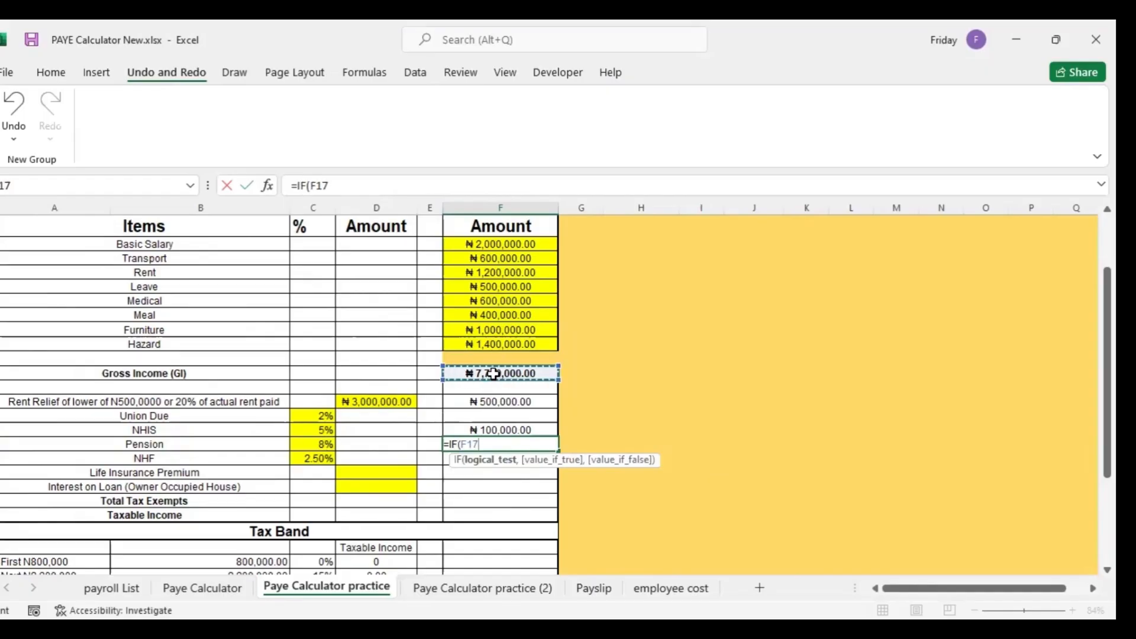
{"action": "type", "text": "<=8400"}
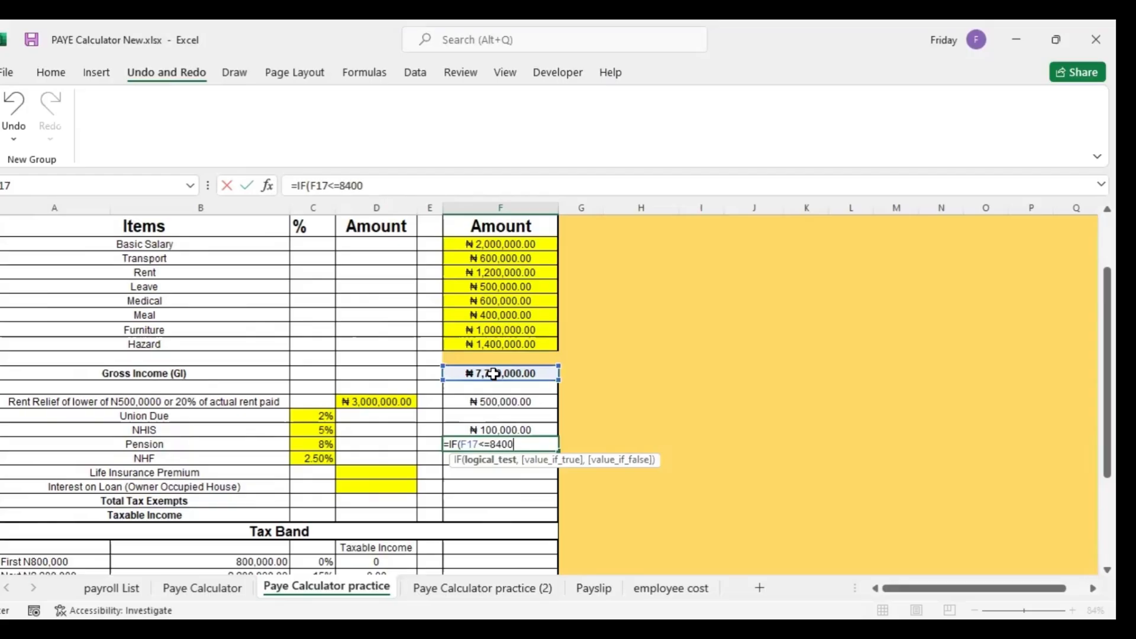
{"action": "type", "text": "00,\""}
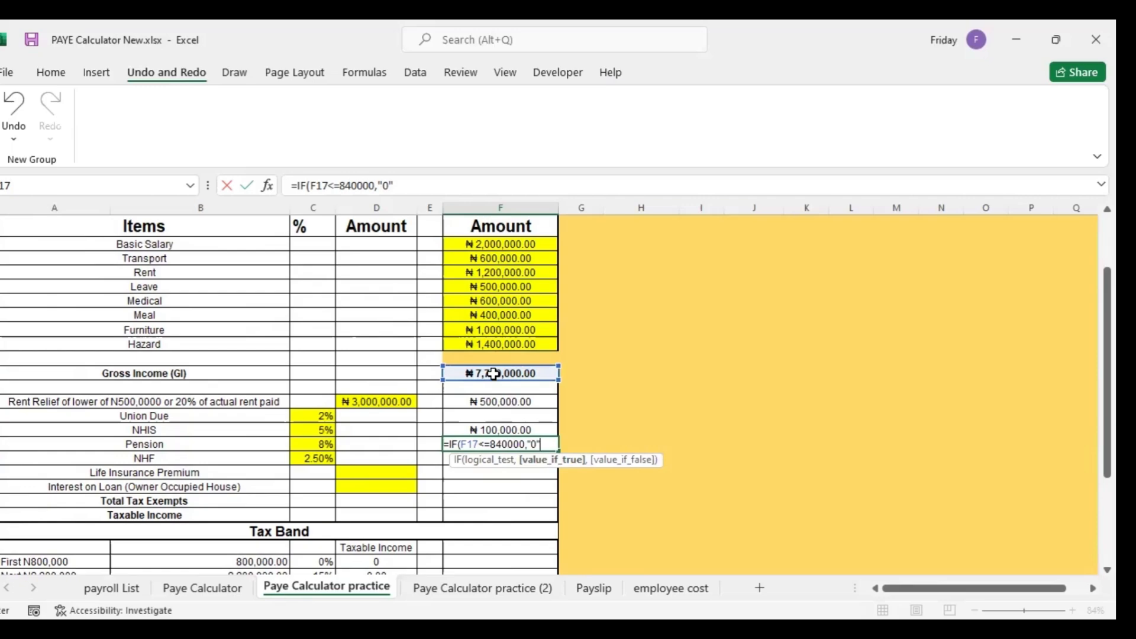
{"action": "type", "text": "0\",if"}
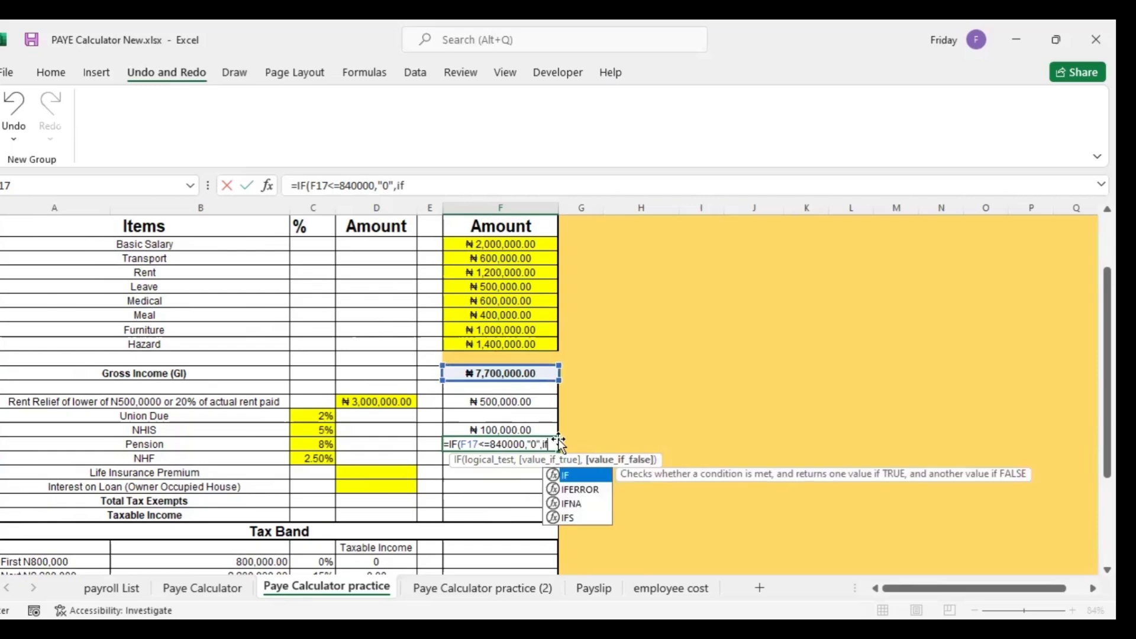
{"action": "key", "text": "Tab"}
{"action": "left_click", "coordinate": [503, 375]}
{"action": "type", "text": ">"}
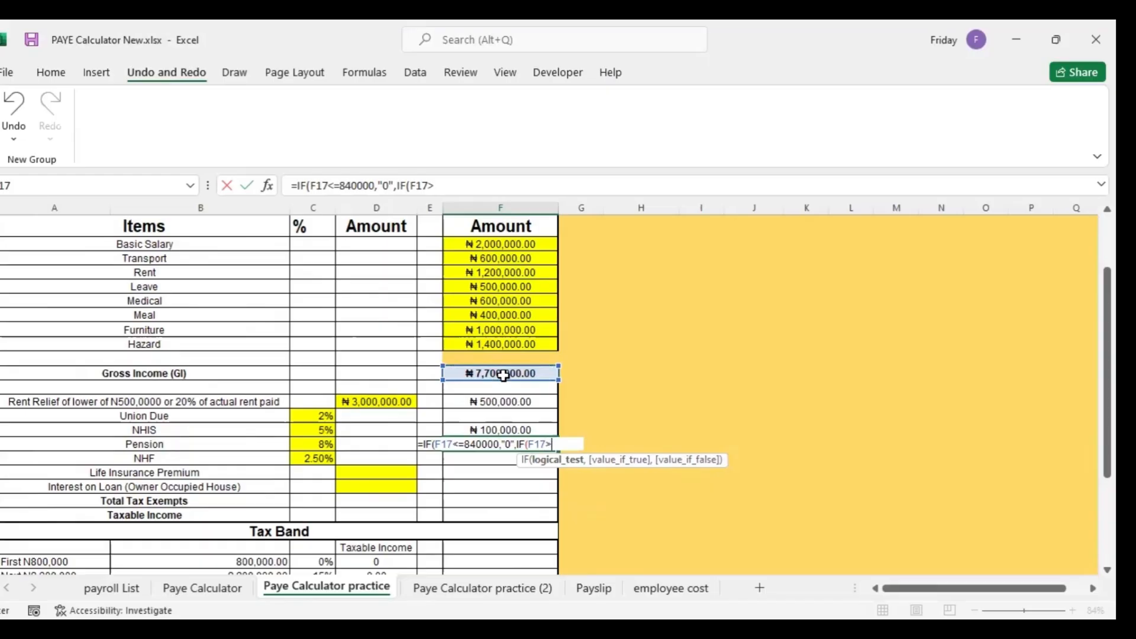
{"action": "type", "text": "=840000,"}
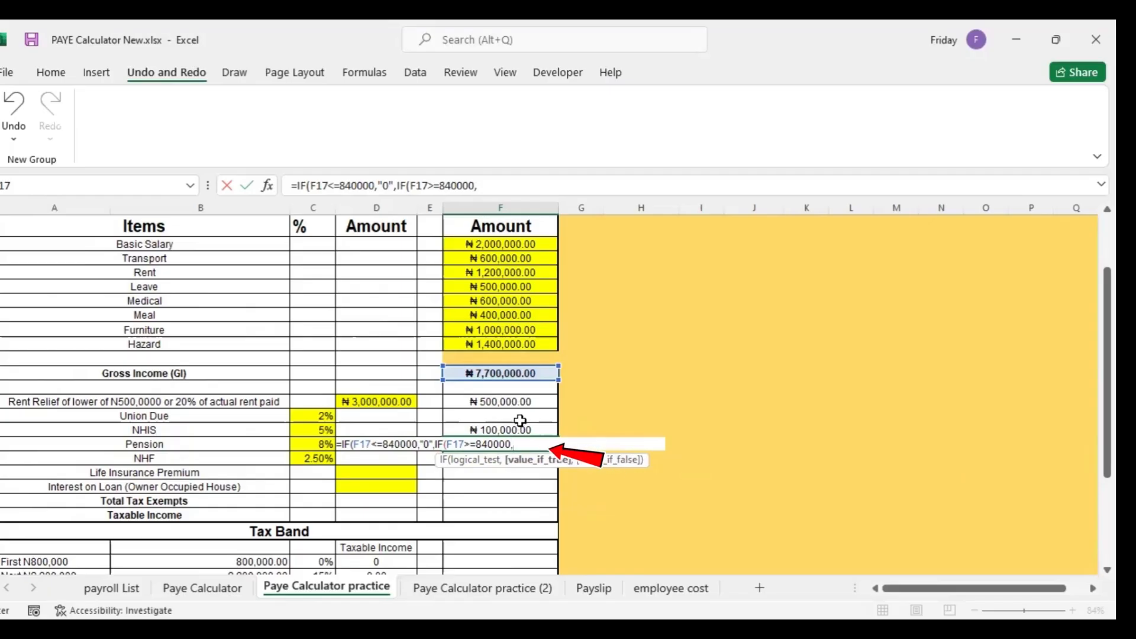
Step: Complete the Pension formula in F22 with SUM(F8:F10)*C22 as the nested IF's result
{"action": "type", "text": "sum"}
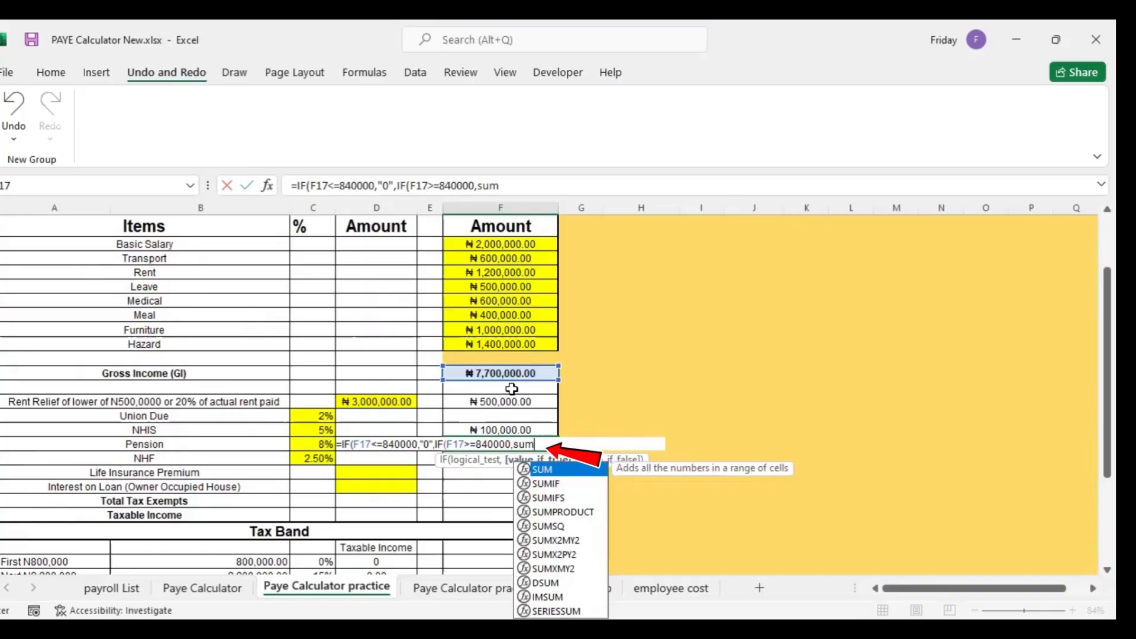
{"action": "key", "text": "Tab"}
{"action": "left_click_drag", "start_coordinate": [490, 240], "coordinate": [494, 271]}
{"action": "type", "text": ")*"}
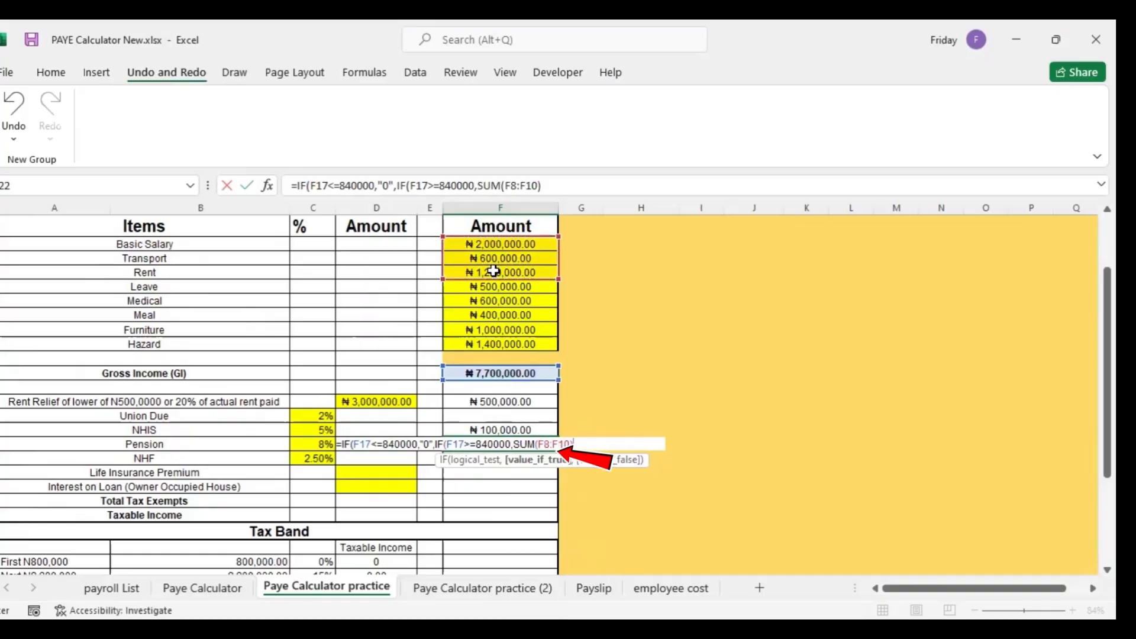
{"action": "left_click", "coordinate": [323, 444]}
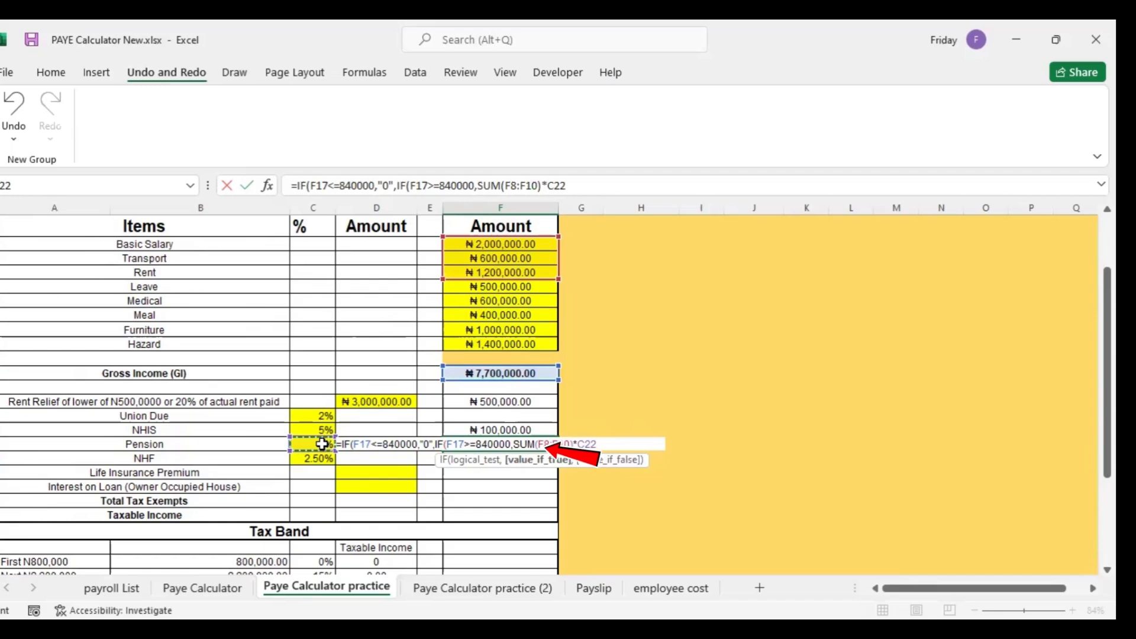
{"action": "type", "text": ")"}
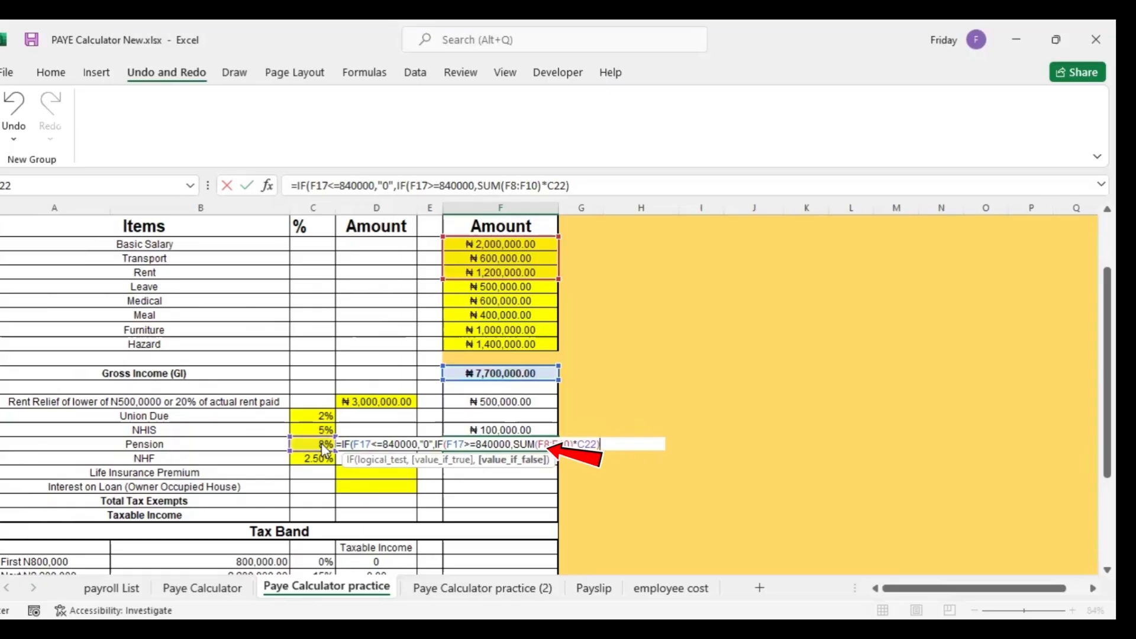
{"action": "key", "text": "Return"}
{"action": "left_click", "coordinate": [520, 391]}
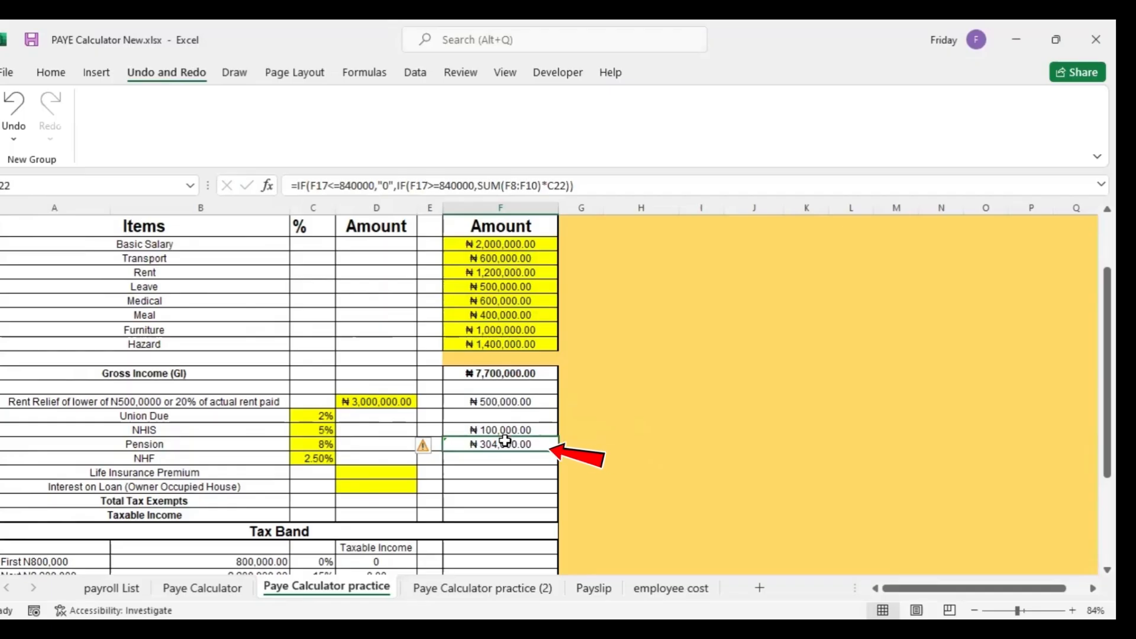
Step: Enter the first NHF condition in F23 as =IF(F17<=840000,"0")
{"action": "left_click", "coordinate": [494, 458]}
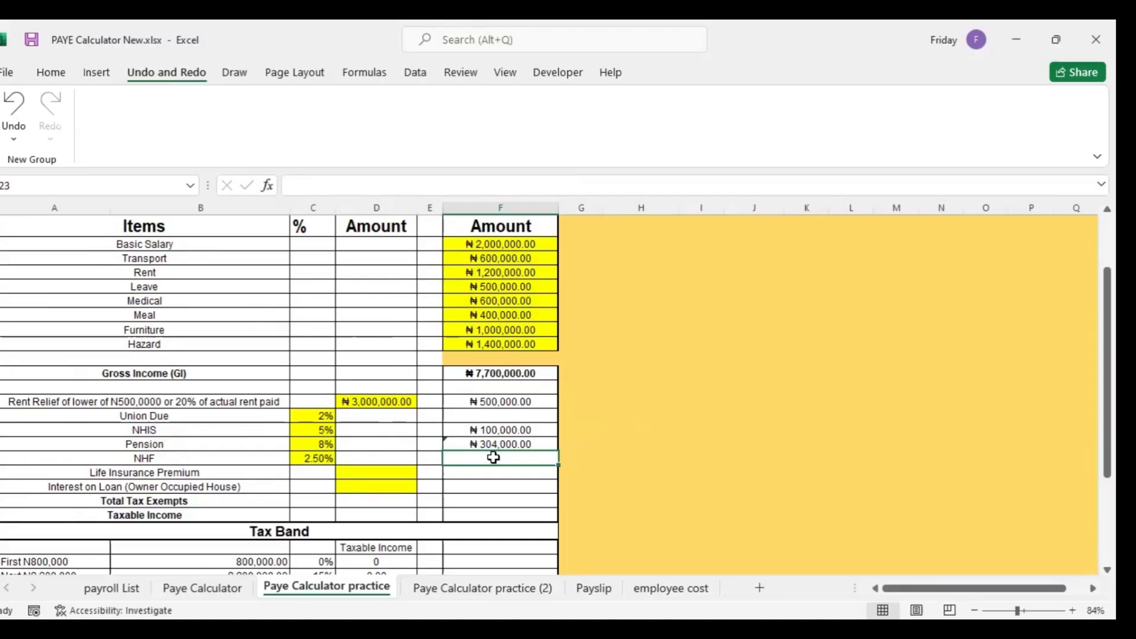
{"action": "type", "text": "="}
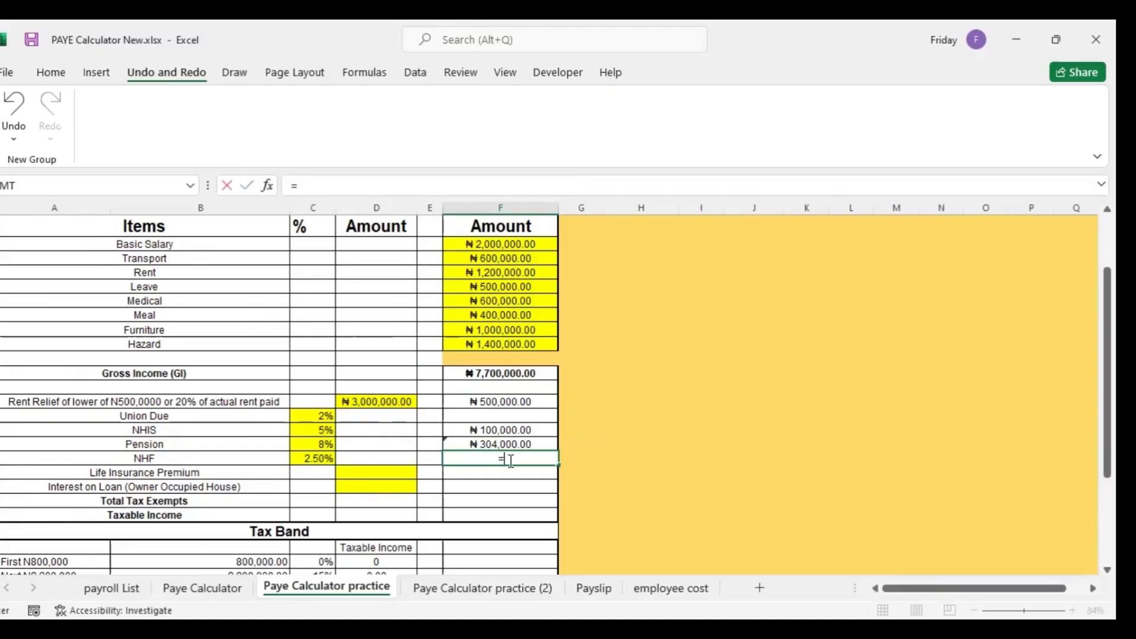
{"action": "type", "text": "if"}
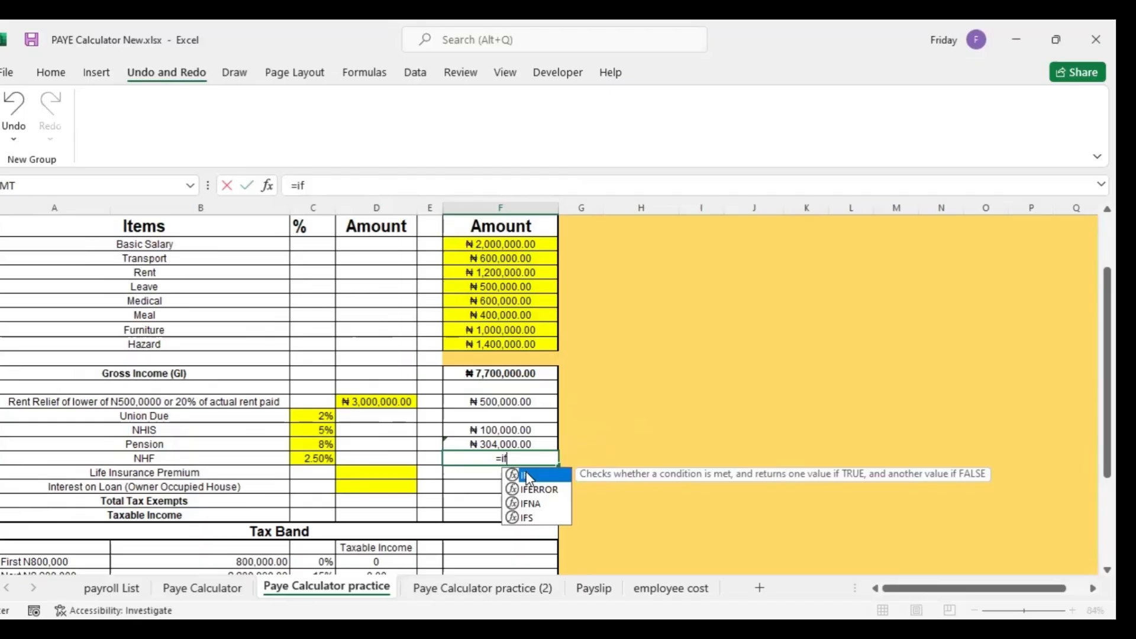
{"action": "double_click", "coordinate": [528, 476]}
{"action": "left_click", "coordinate": [497, 371]}
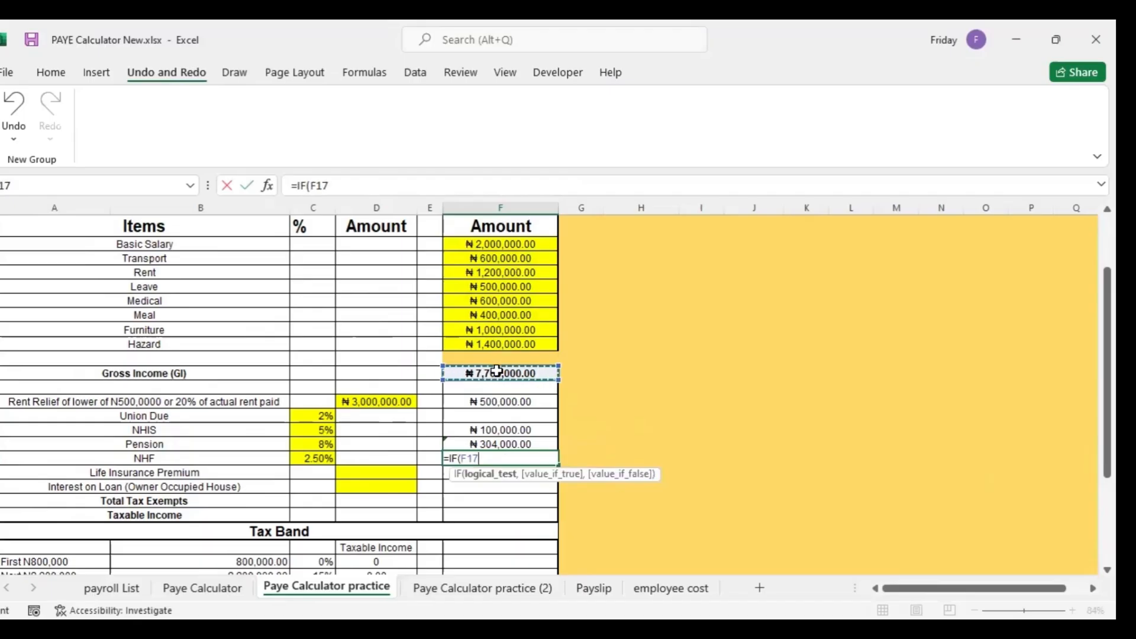
{"action": "type", "text": "<=84"}
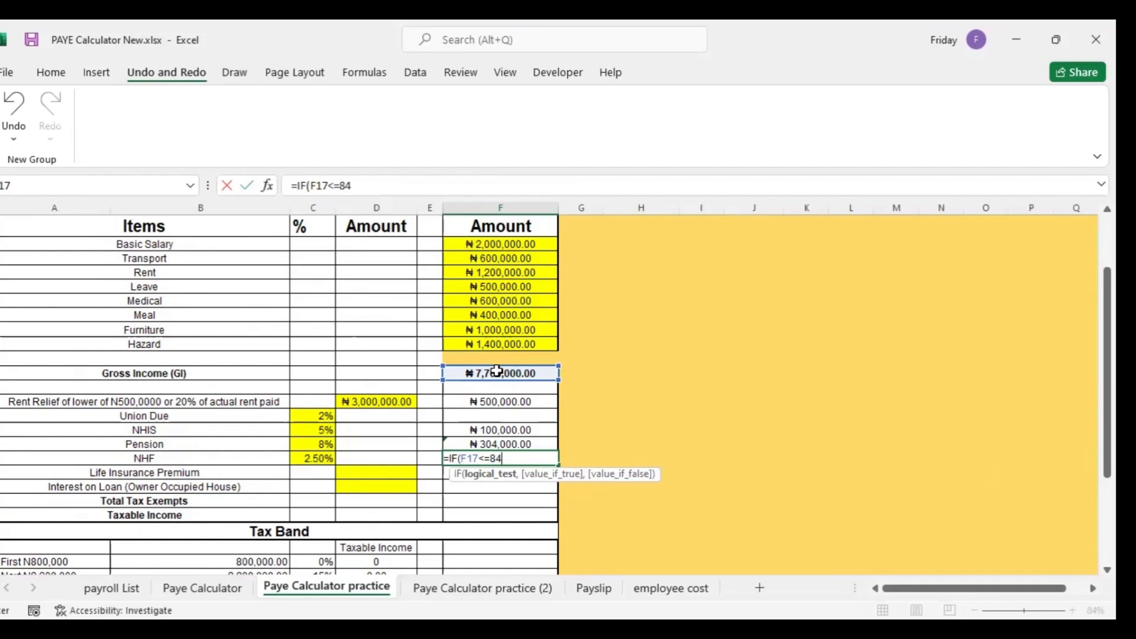
{"action": "type", "text": "0000"}
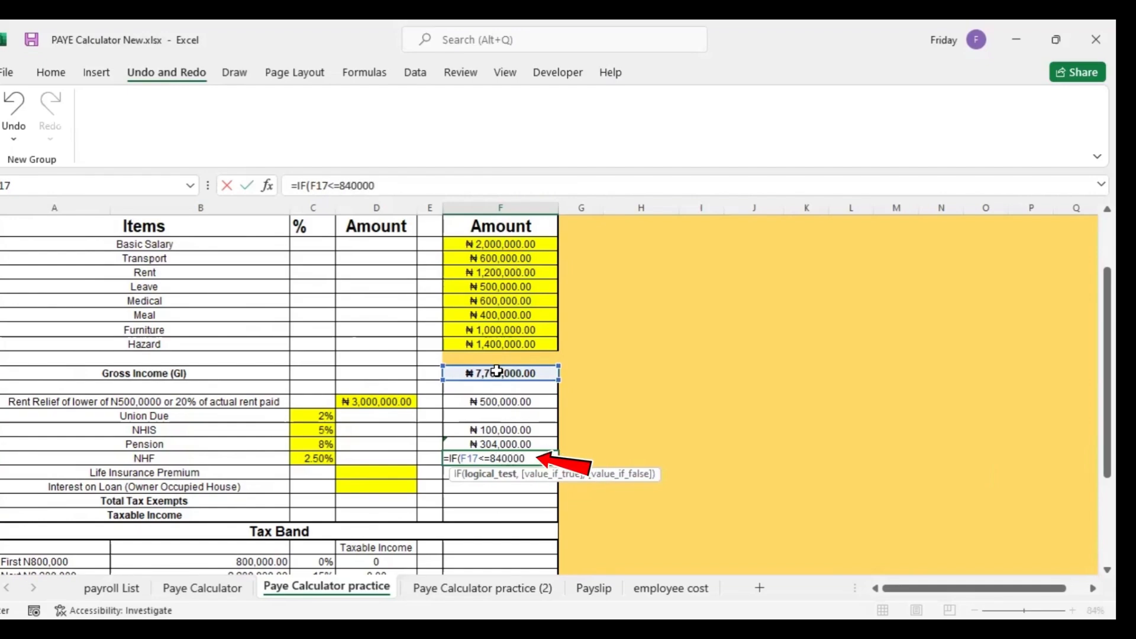
{"action": "type", "text": ",\"0"}
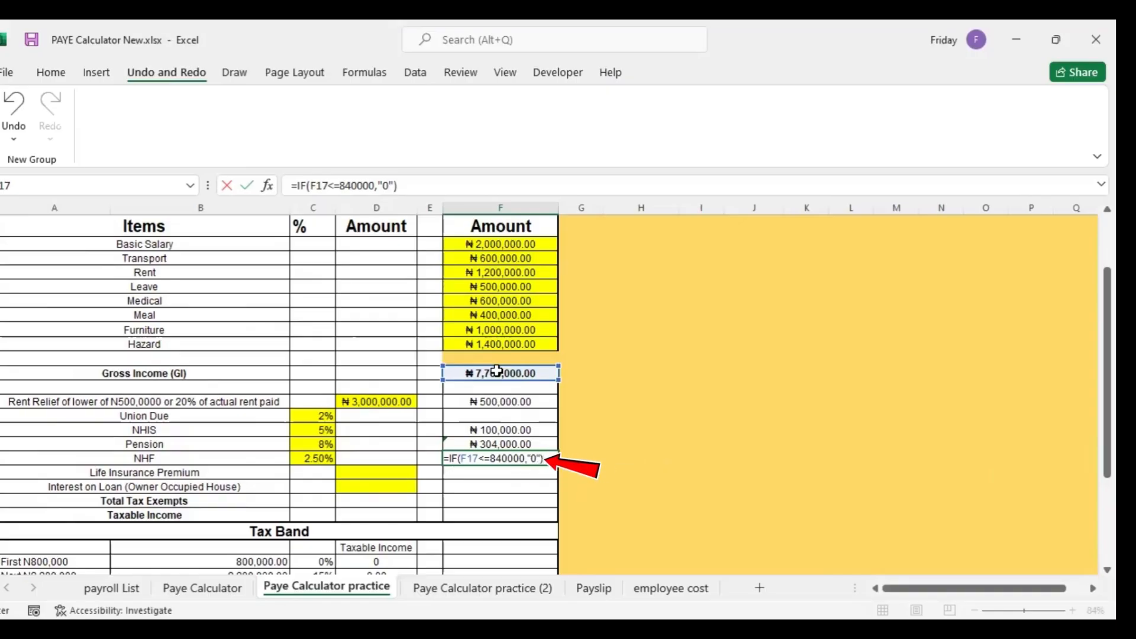
{"action": "key", "text": "Return"}
Step: Extend the NHF formula in F23 with a nested IF(F17>=840000,F8) as its value if false
{"action": "left_click", "coordinate": [510, 457]}
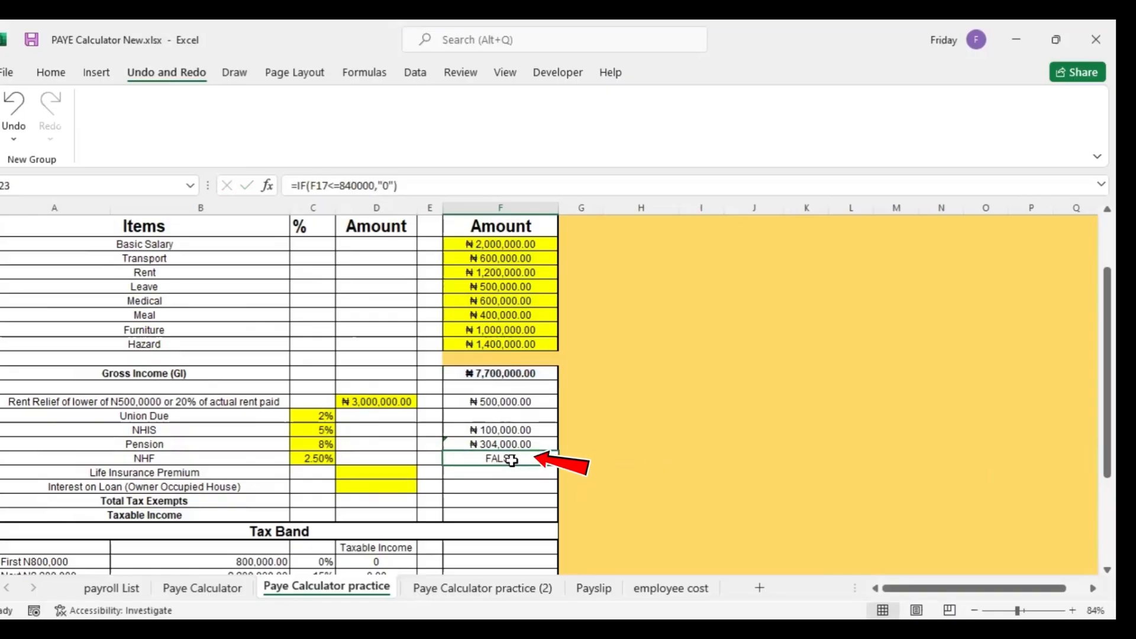
{"action": "double_click", "coordinate": [510, 457]}
{"action": "left_click", "coordinate": [534, 458]}
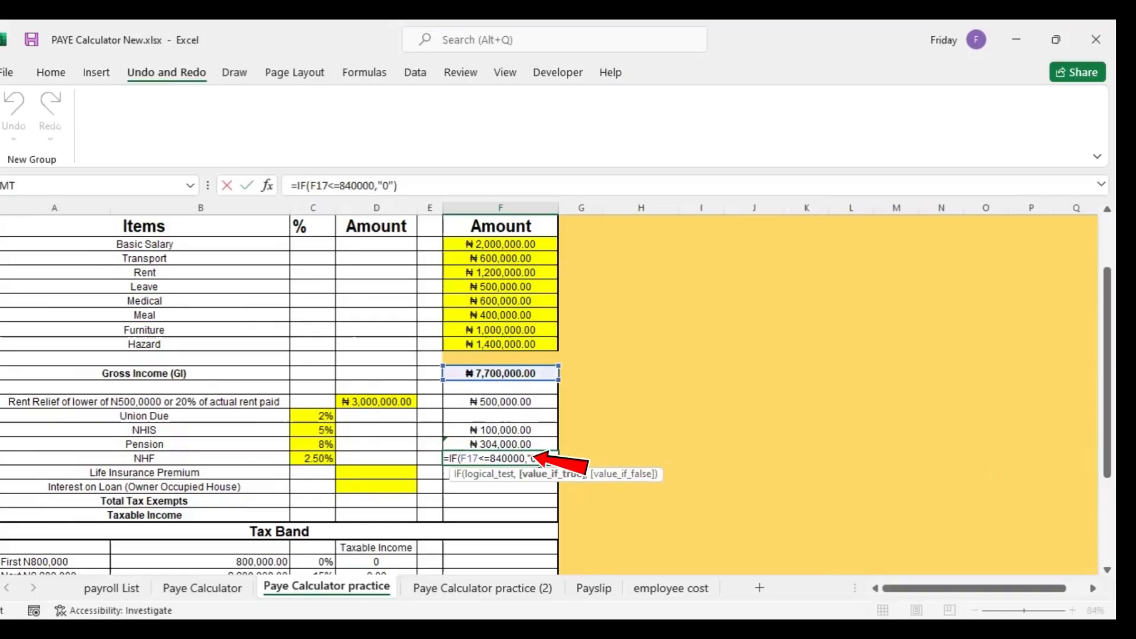
{"action": "type", "text": ","}
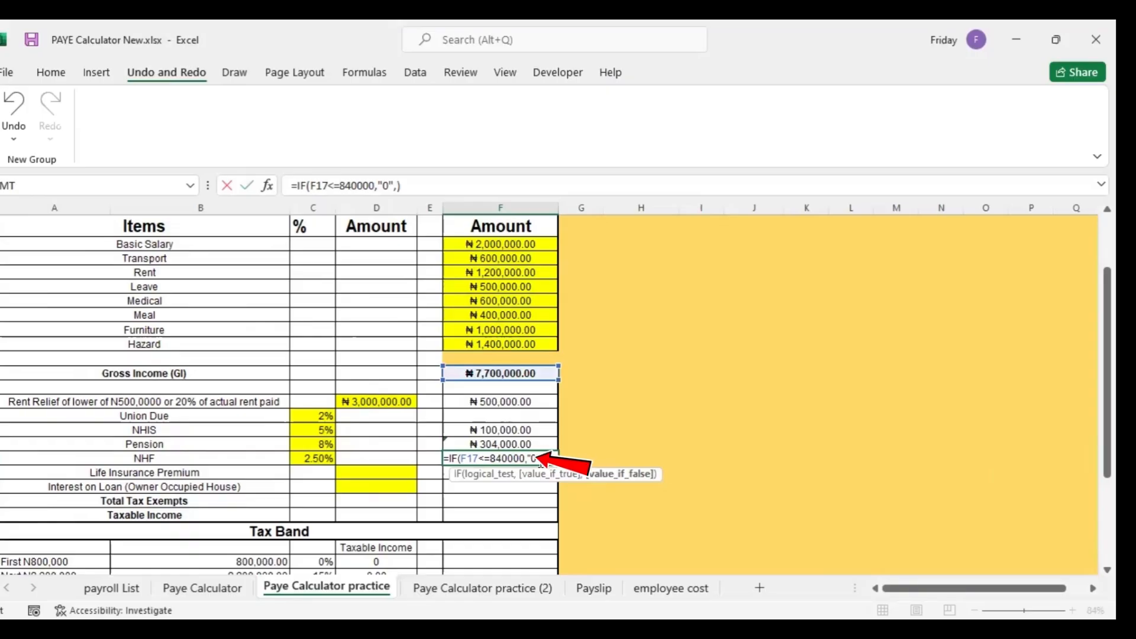
{"action": "type", "text": "if"}
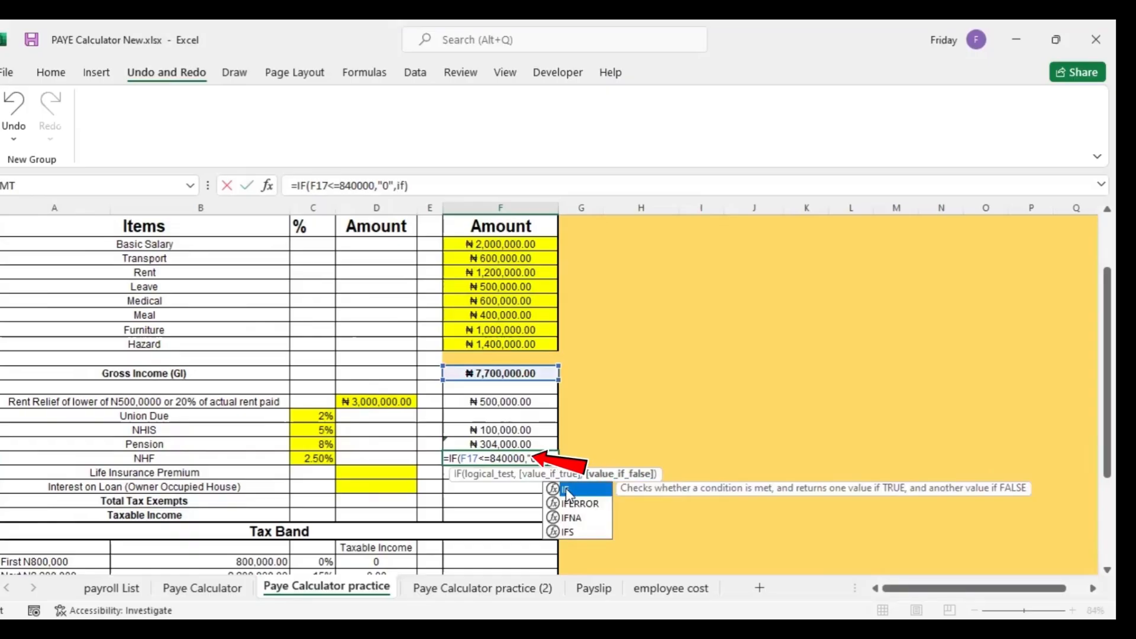
{"action": "key", "text": "Tab"}
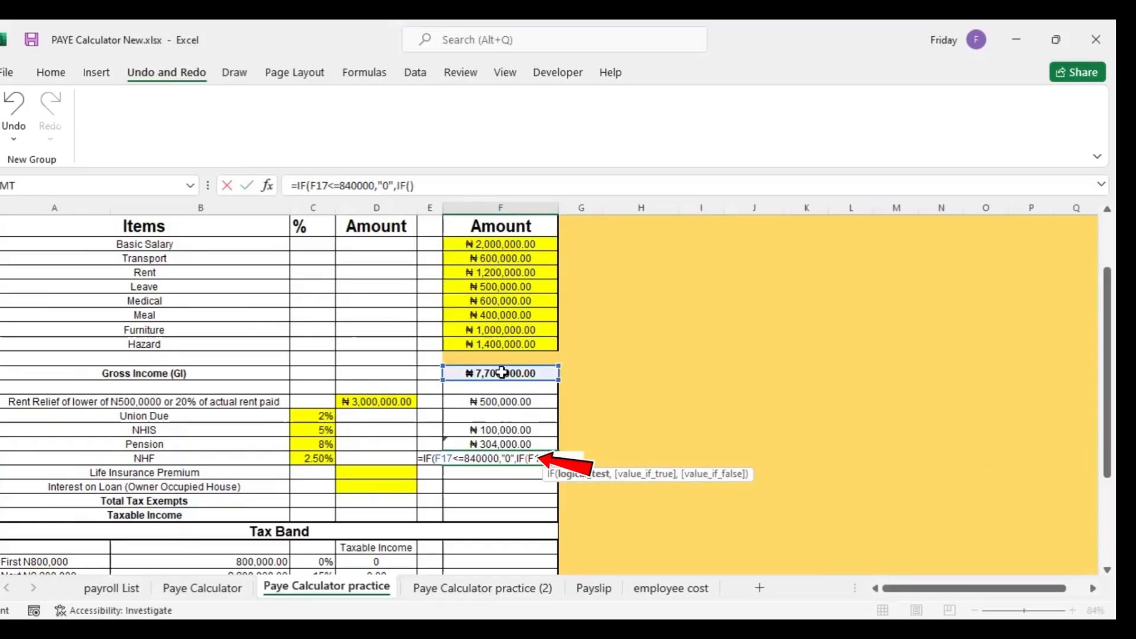
{"action": "type", "text": ">"}
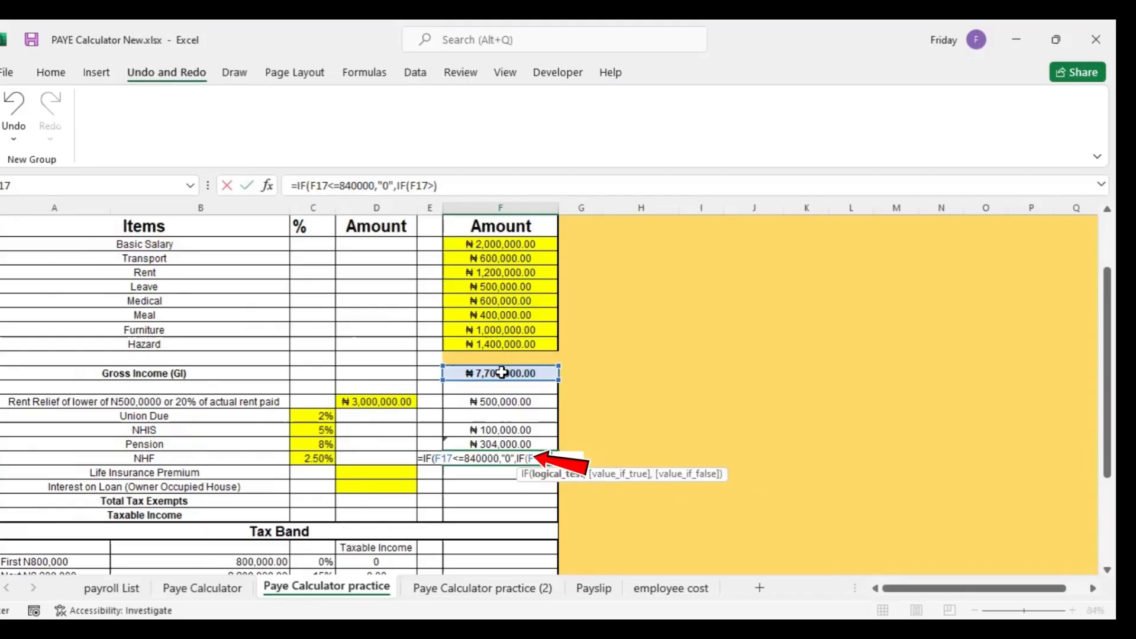
{"action": "type", "text": "=840000"}
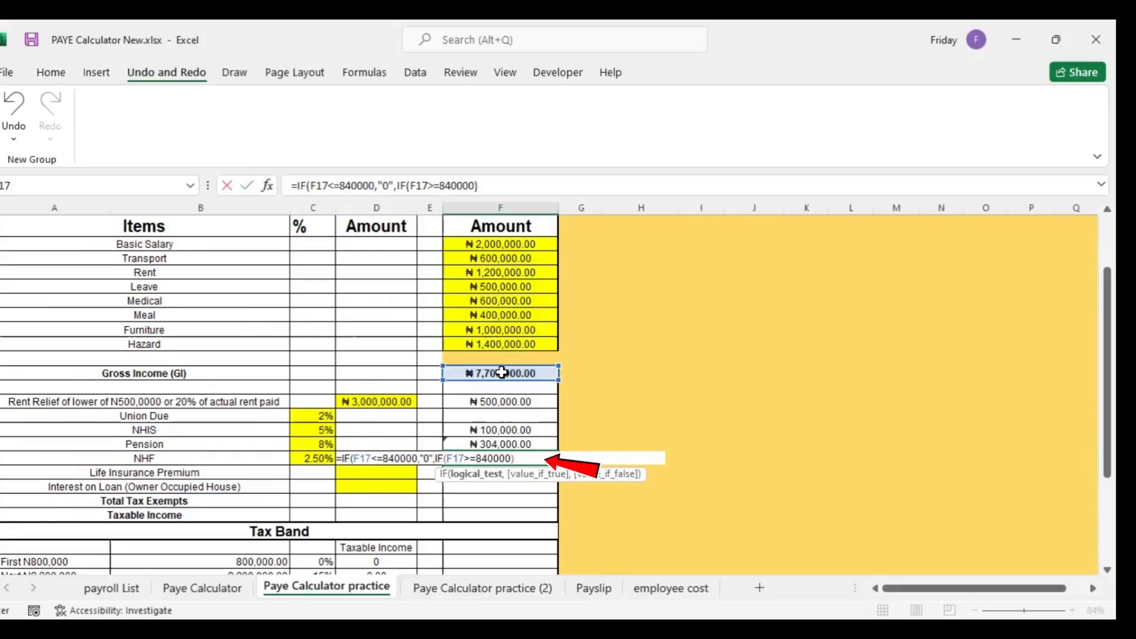
{"action": "type", "text": ","}
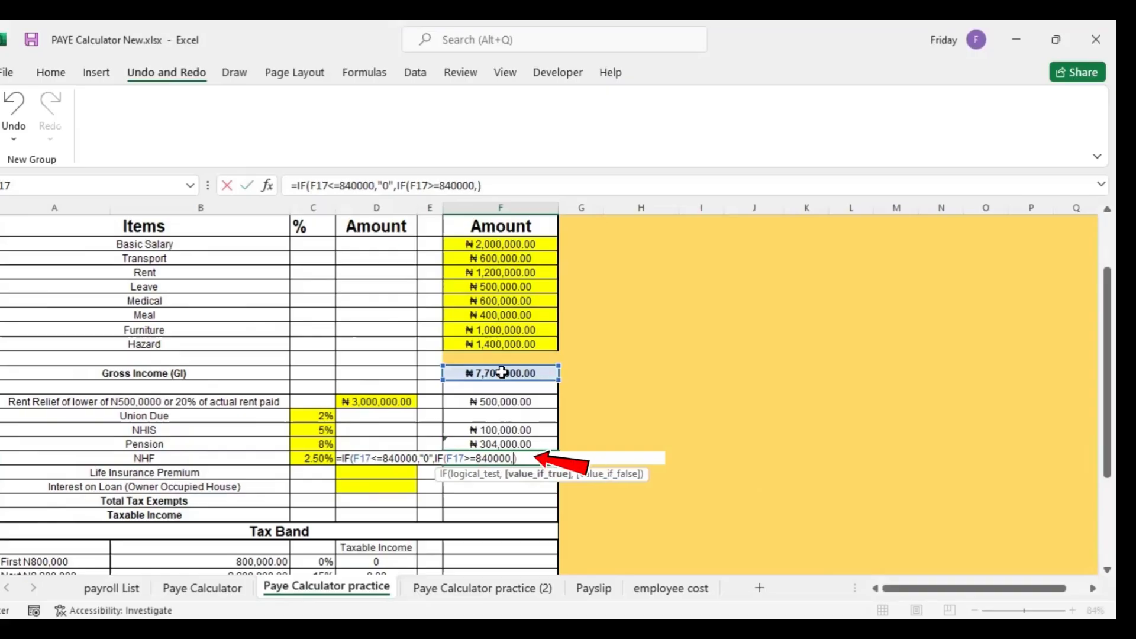
{"action": "left_click", "coordinate": [499, 244]}
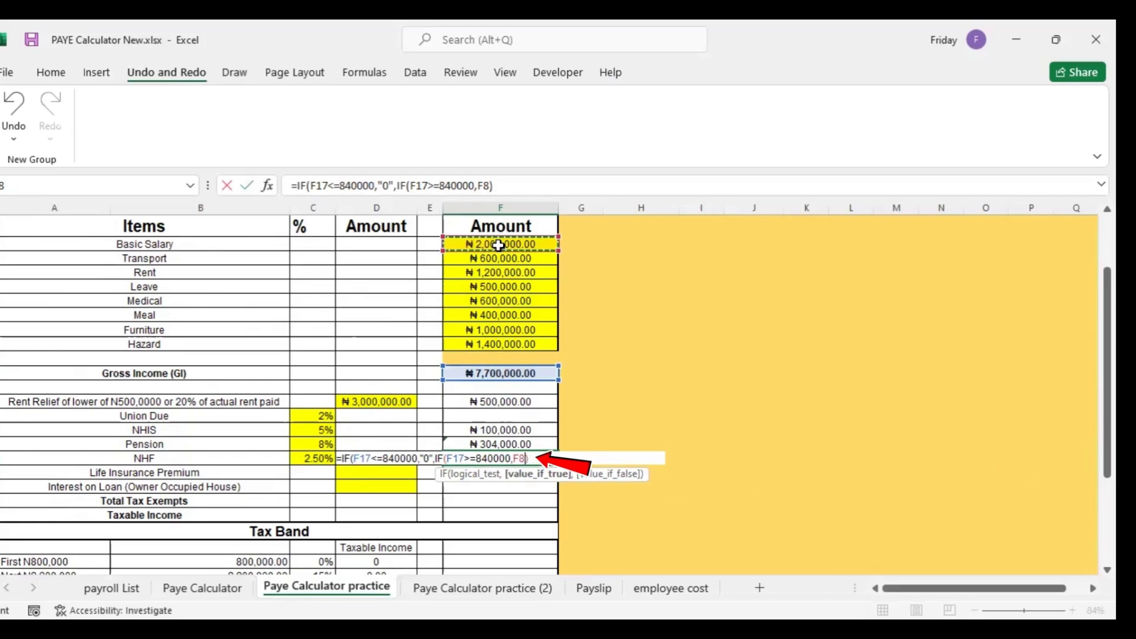
{"action": "key", "text": "Return"}
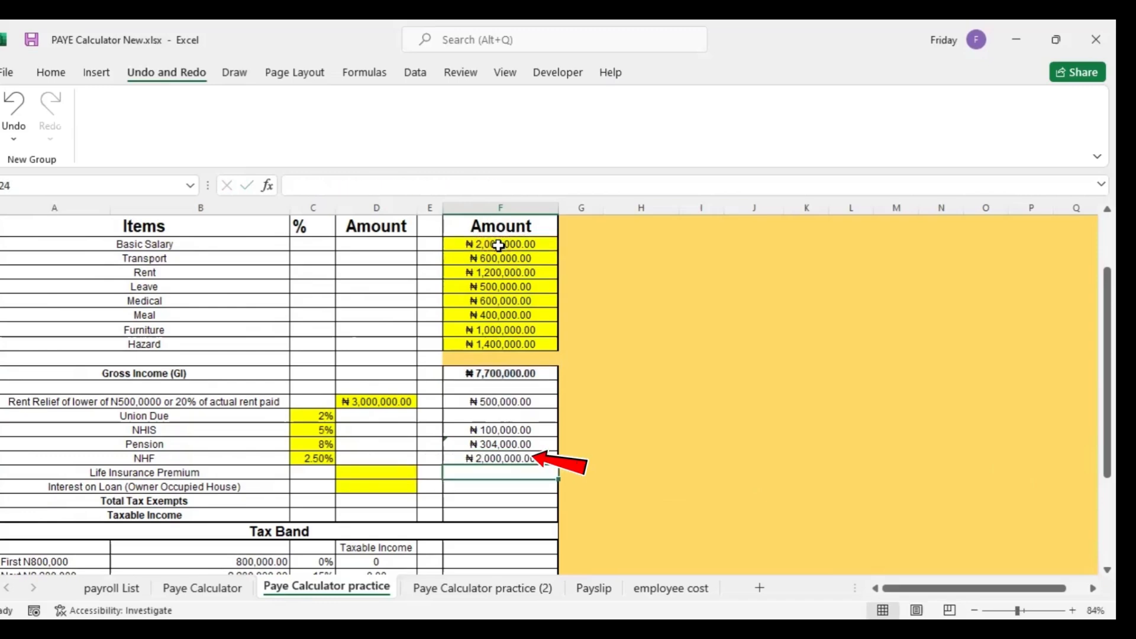
Step: Multiply F8 by the NHF rate in C23 within the nested IF of F23
{"action": "double_click", "coordinate": [521, 459]}
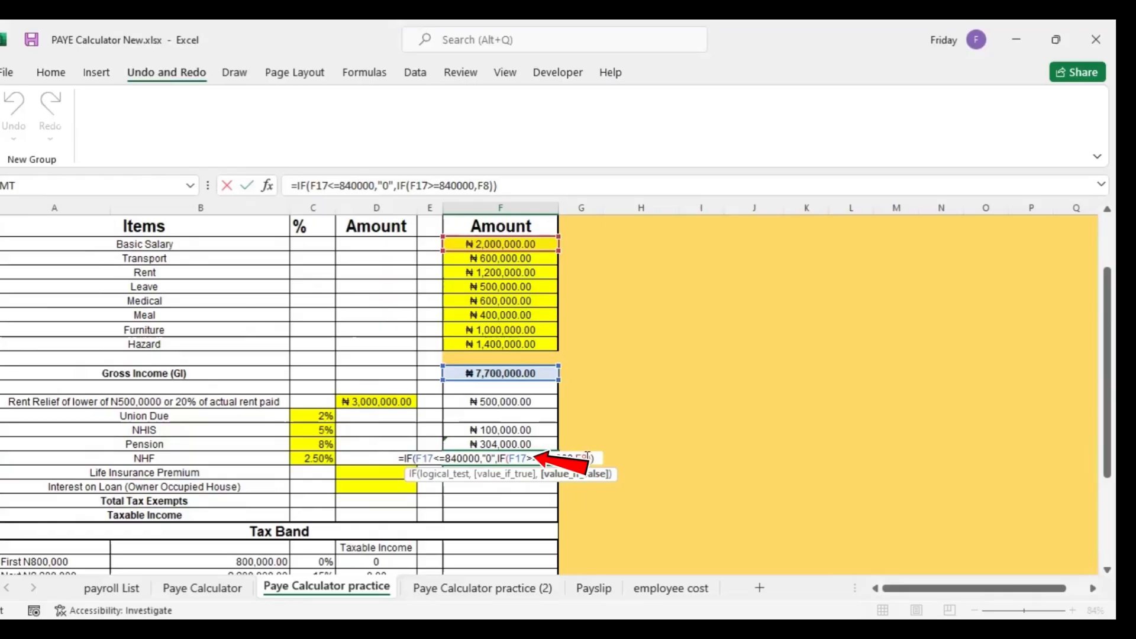
{"action": "left_click", "coordinate": [588, 458]}
{"action": "type", "text": "*"}
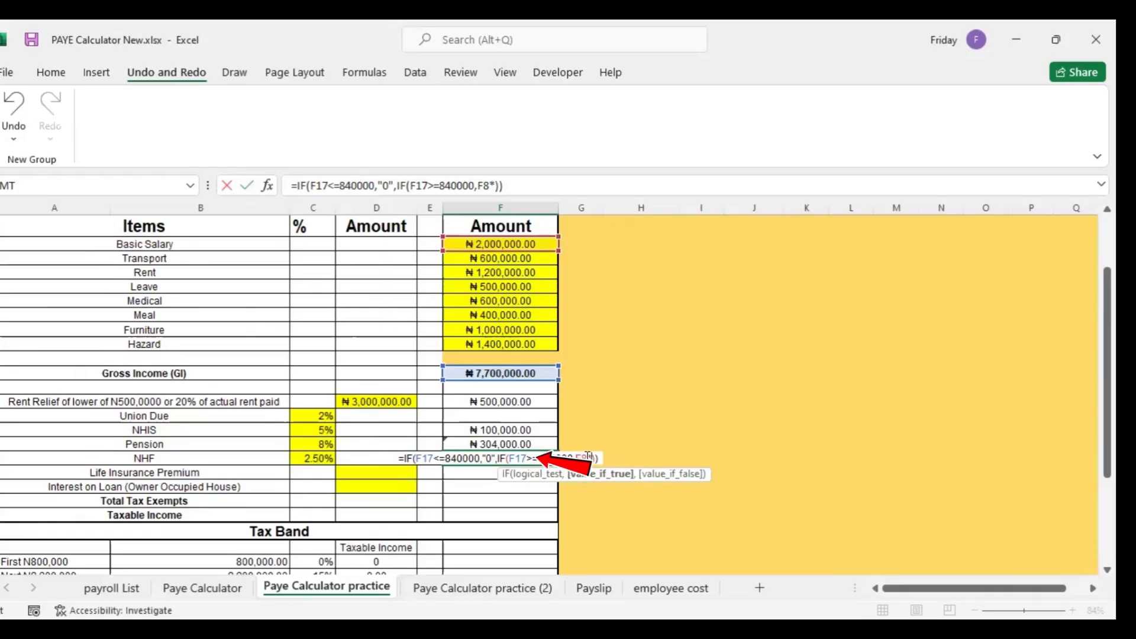
{"action": "left_click", "coordinate": [310, 460]}
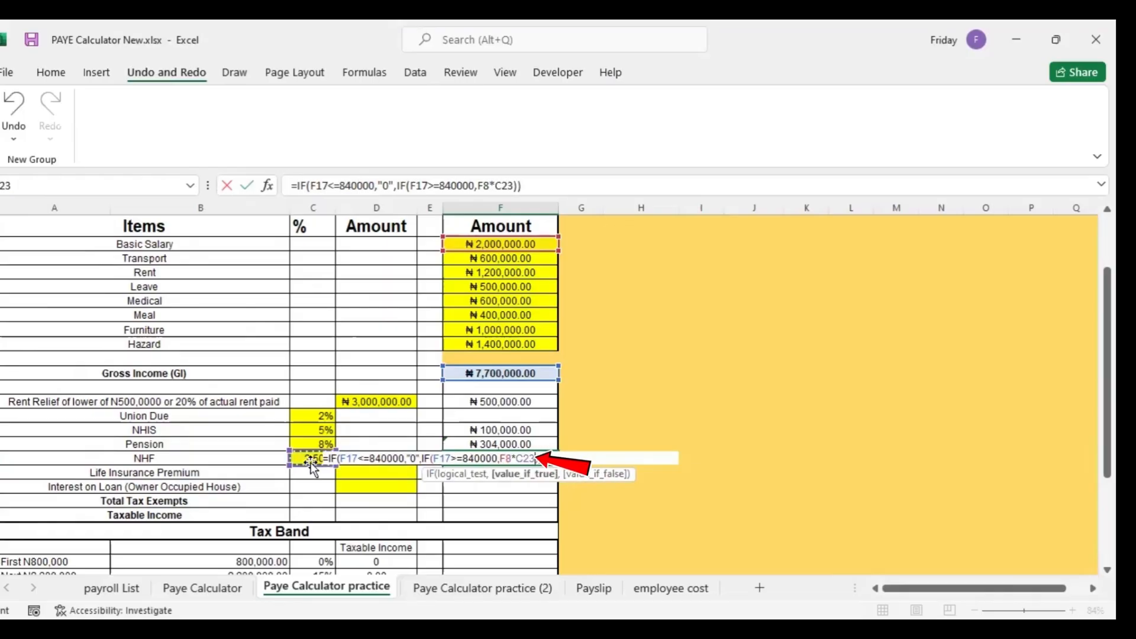
{"action": "key", "text": "Return"}
Step: Subtract 30000 from the basic salary in the F23 formula, making the nested result (F8-30000)*C23
{"action": "left_click", "coordinate": [473, 460]}
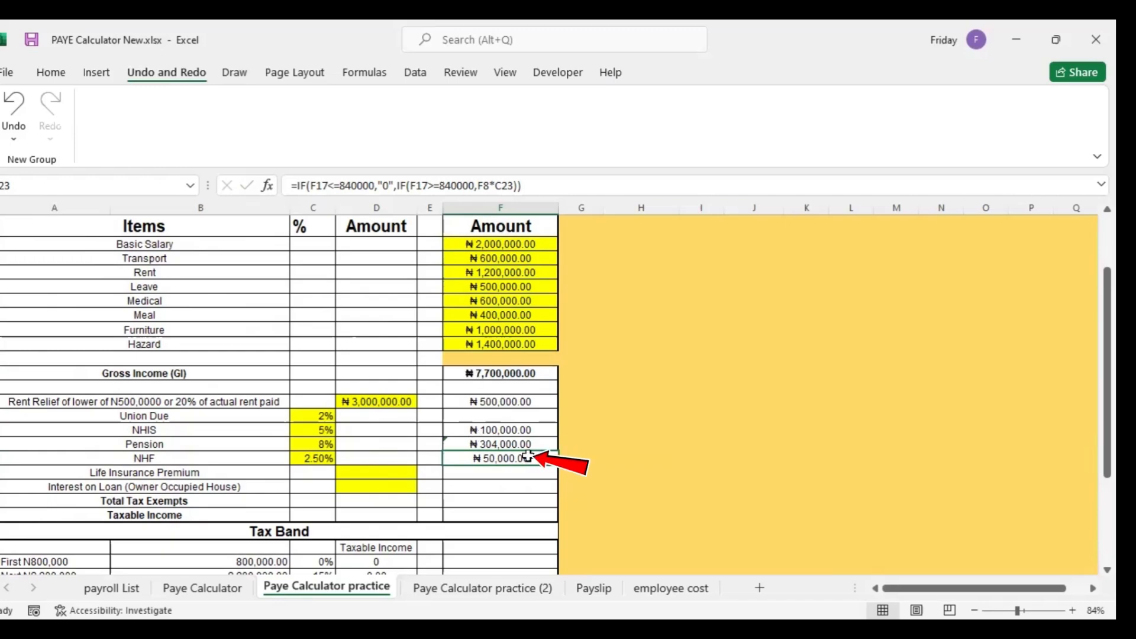
{"action": "double_click", "coordinate": [510, 458]}
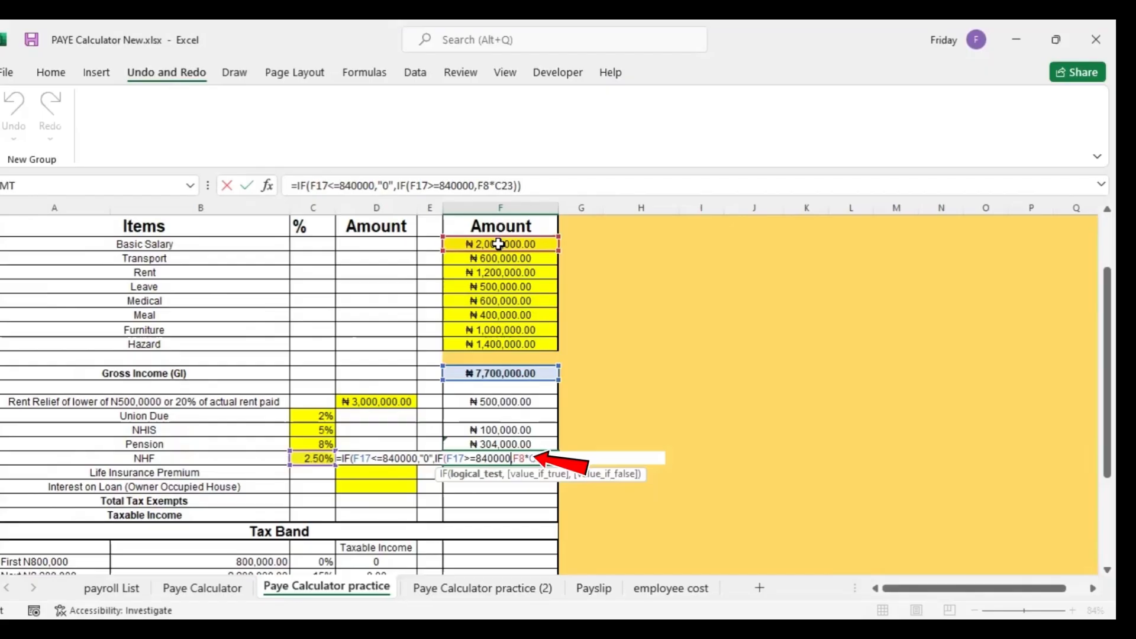
{"action": "left_click", "coordinate": [531, 459]}
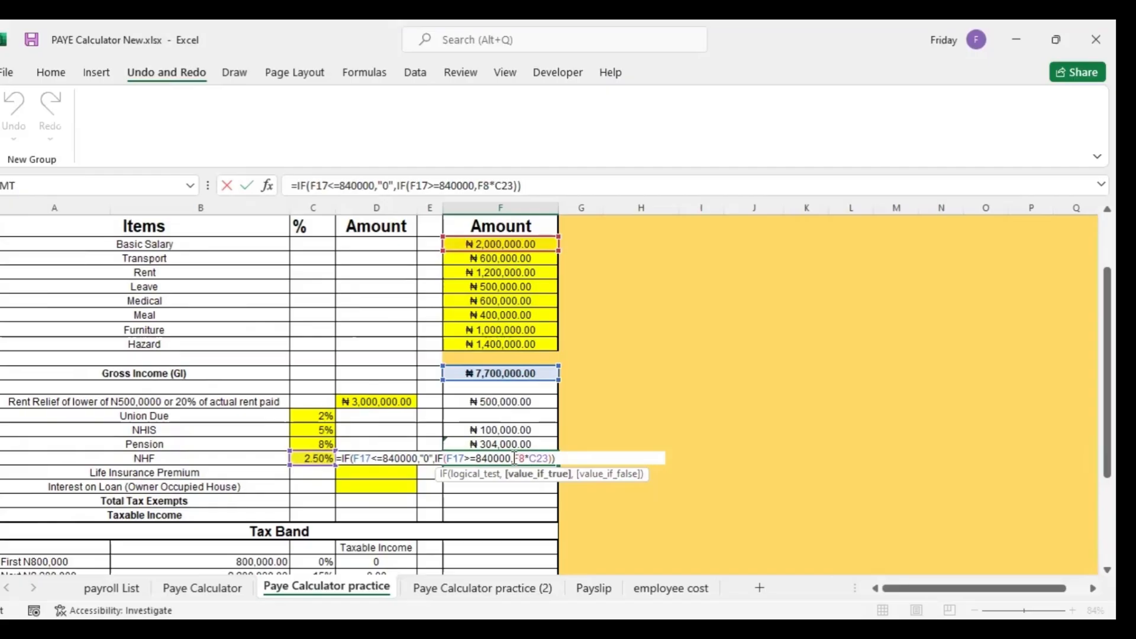
{"action": "type", "text": "(F8"}
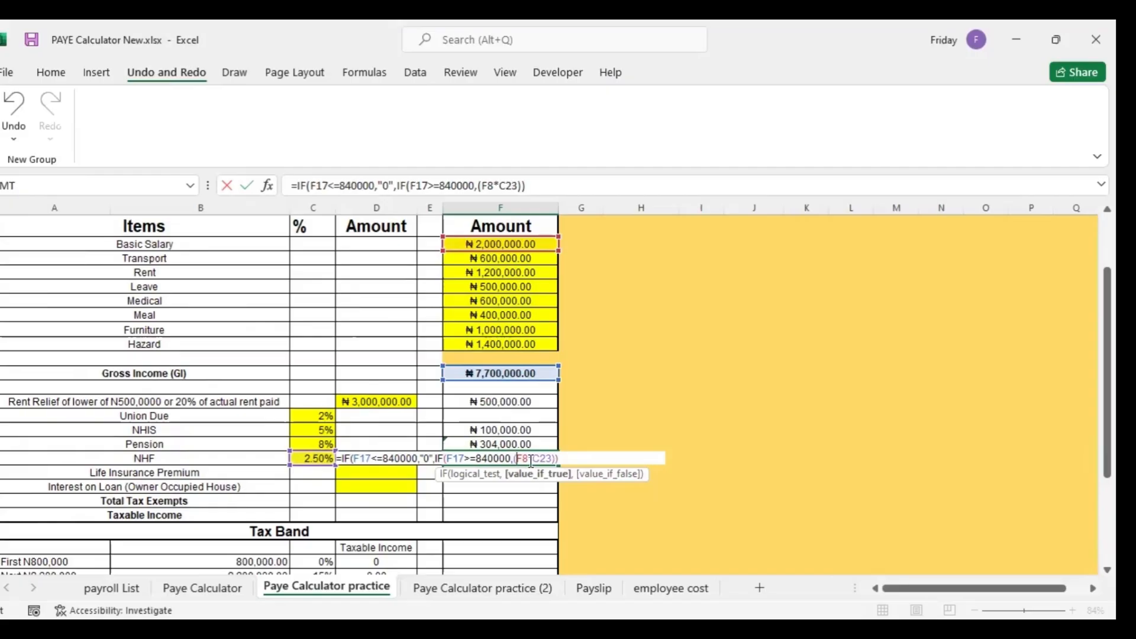
{"action": "type", "text": "-300"}
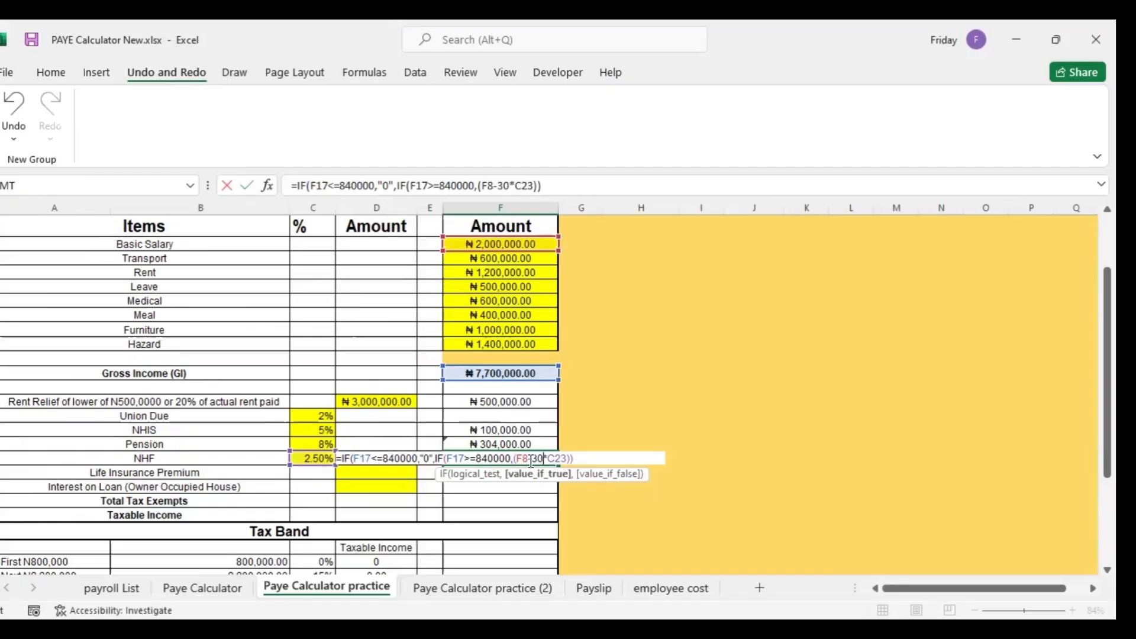
{"action": "type", "text": "00)"}
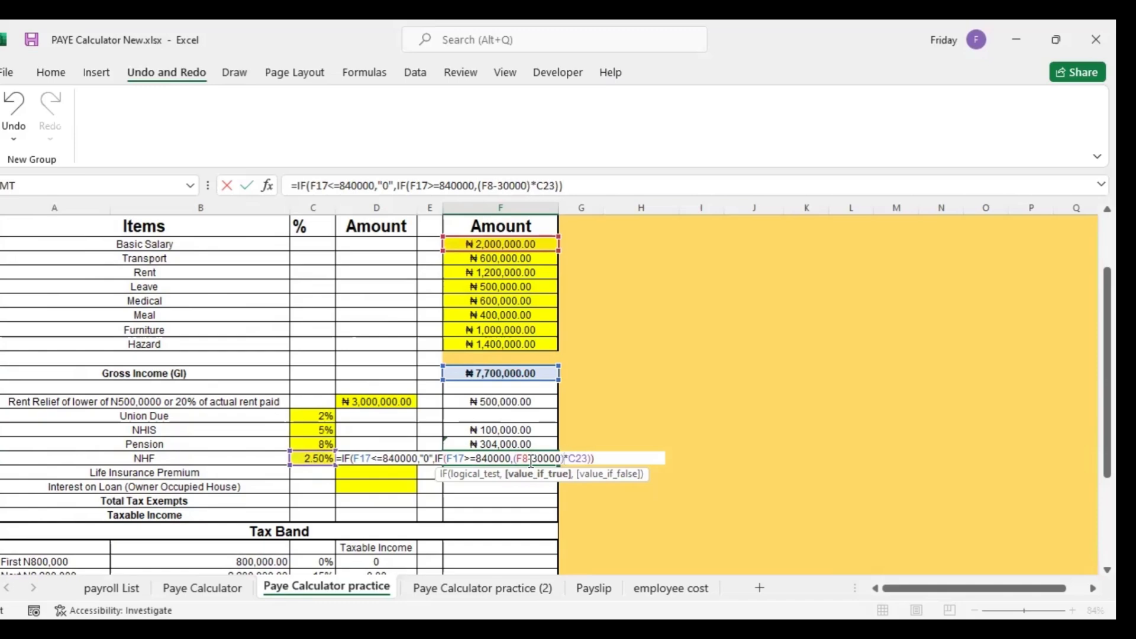
{"action": "key", "text": "Return"}
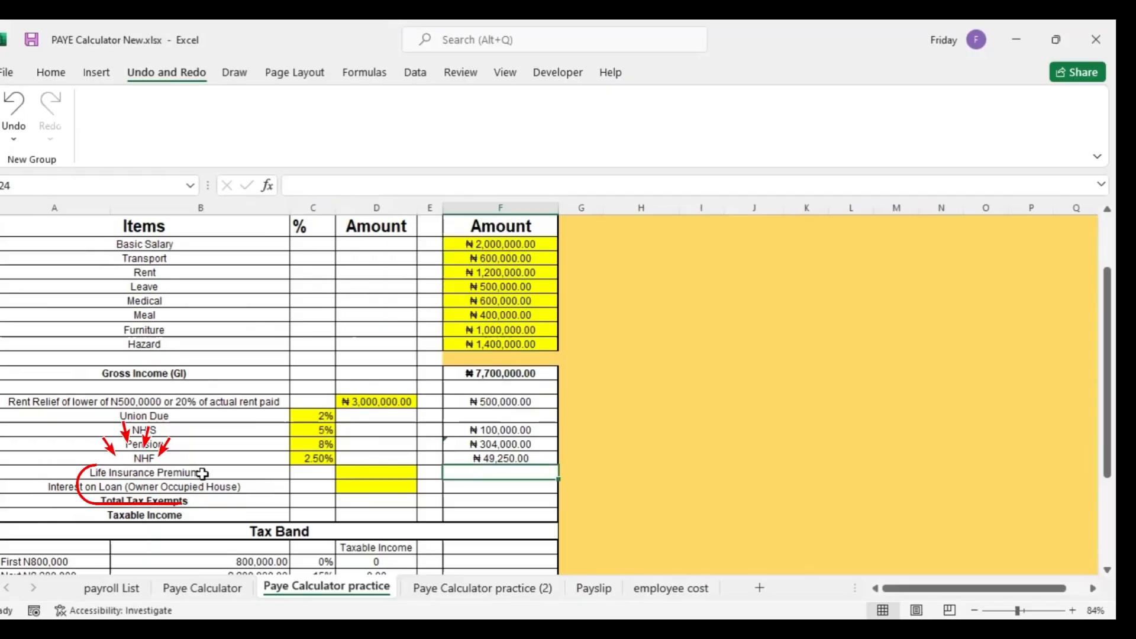
Step: Calculate Total Tax Exempts in F26 with =SUM(F19:F25)
{"action": "left_click", "coordinate": [475, 498]}
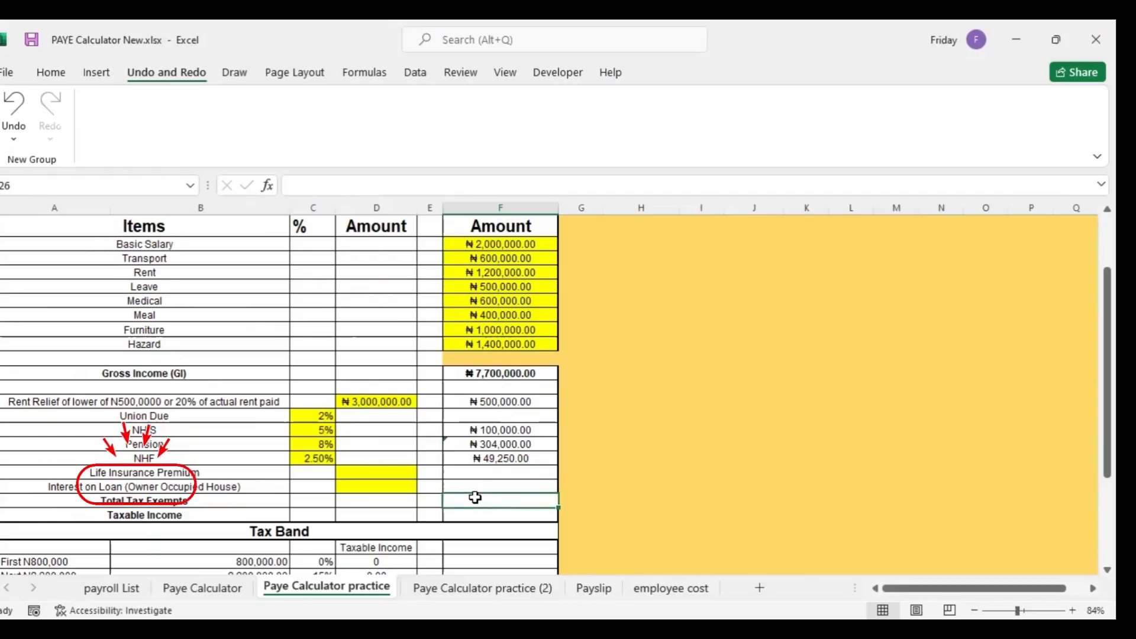
{"action": "type", "text": "="}
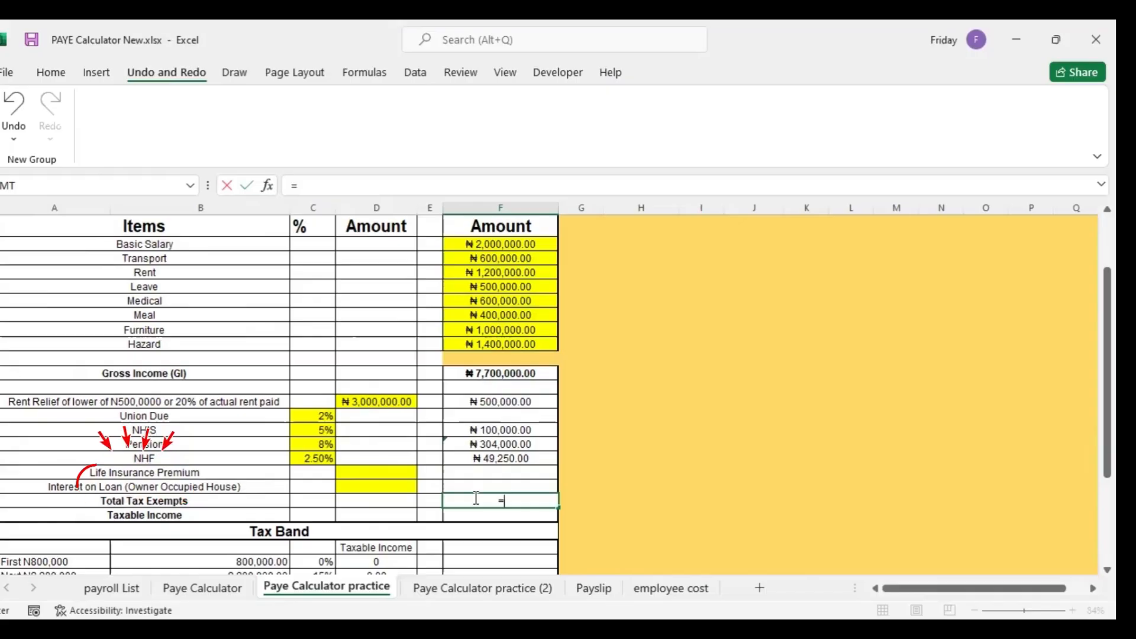
{"action": "type", "text": "sum"}
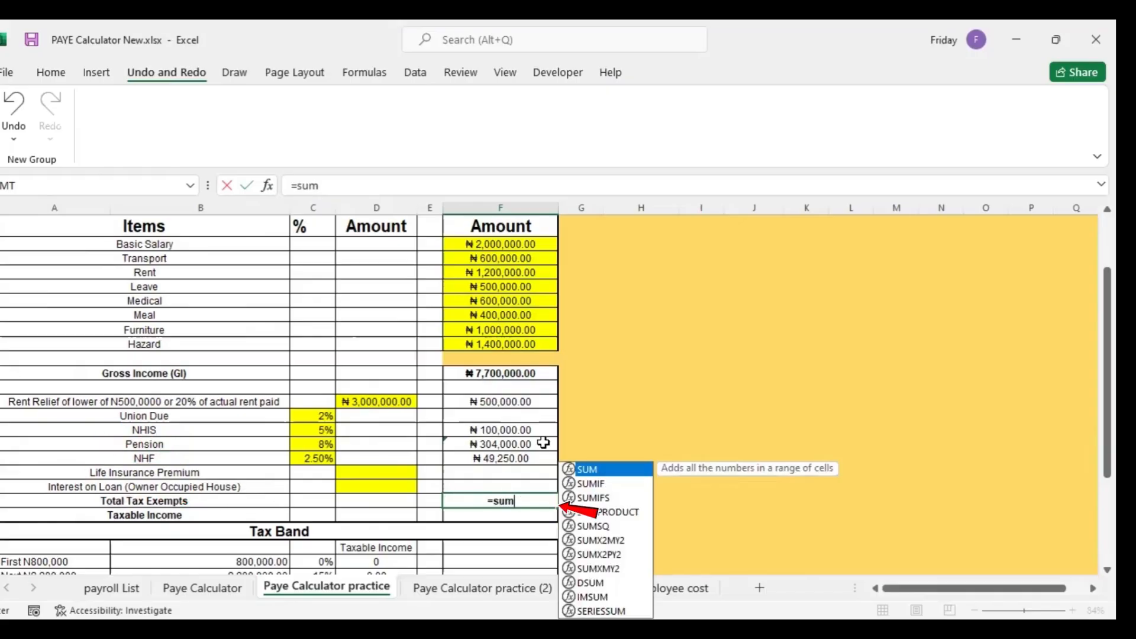
{"action": "key", "text": "Tab"}
{"action": "left_click_drag", "start_coordinate": [500, 402], "coordinate": [503, 425]}
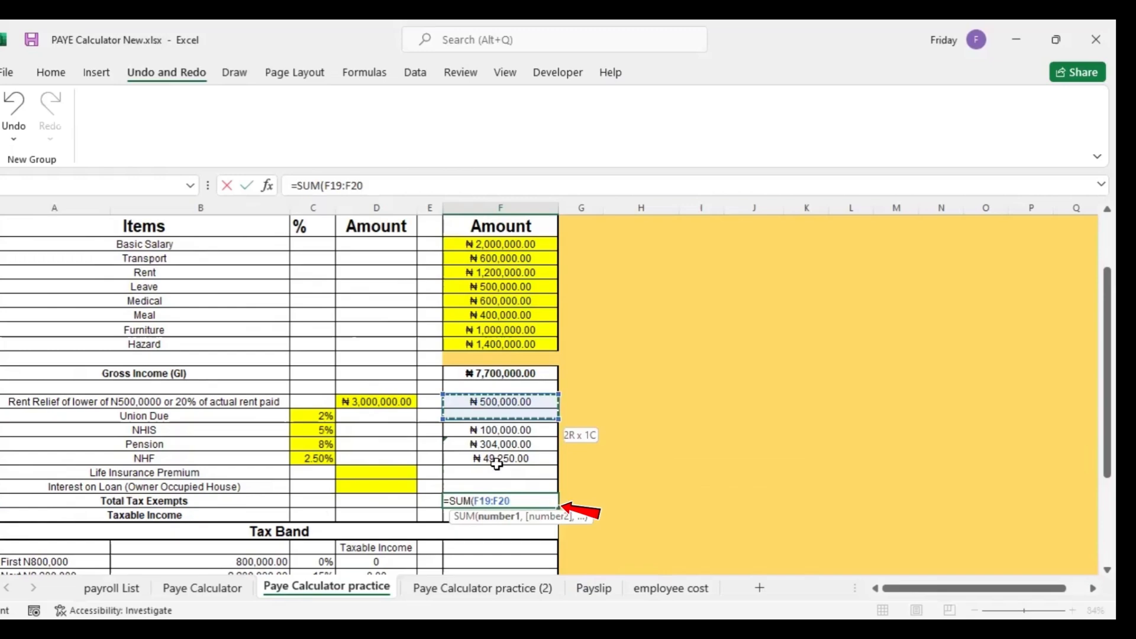
{"action": "left_click_drag", "start_coordinate": [497, 464], "coordinate": [497, 478]}
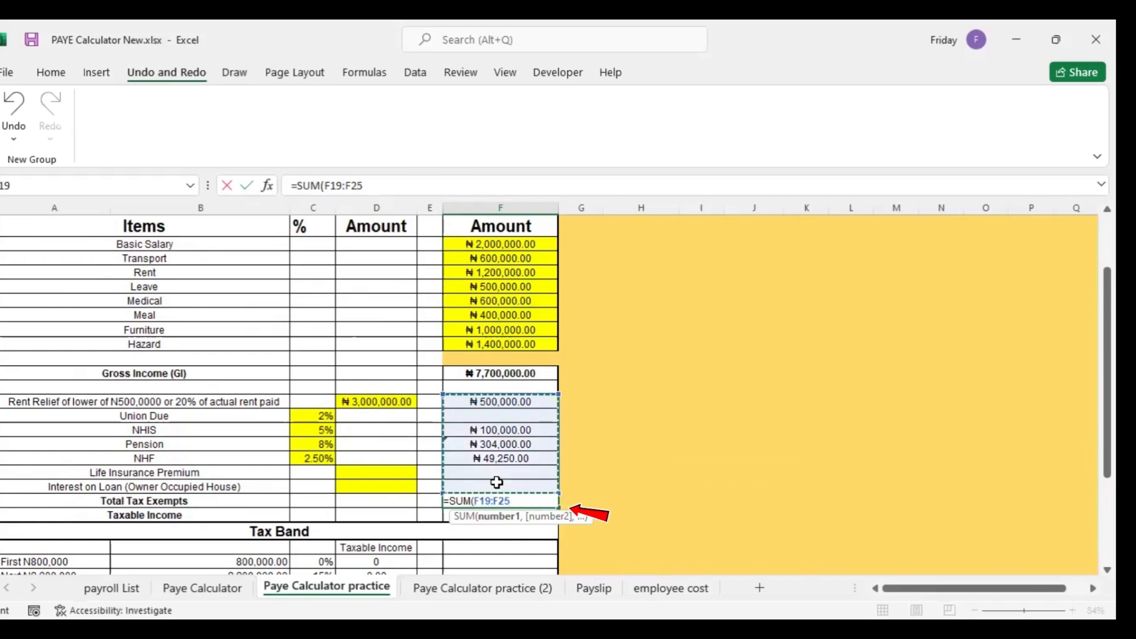
{"action": "key", "text": "Return"}
{"action": "left_click", "coordinate": [500, 500]}
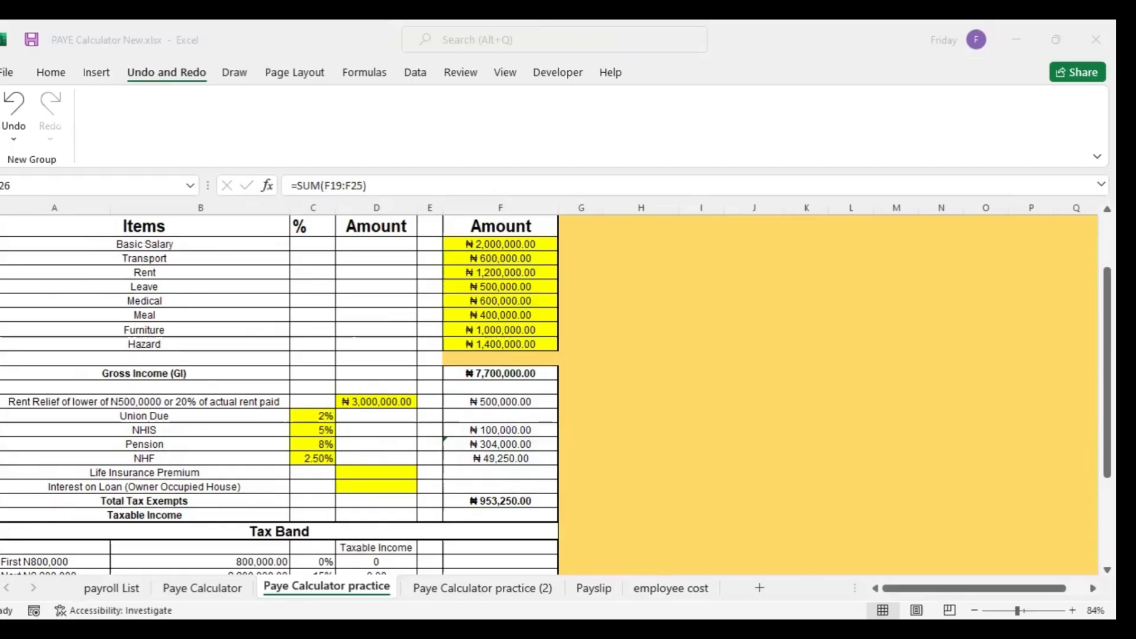
Step: Calculate Taxable Income in F27 by subtracting Total Tax Exempts from Gross Income with =F17-F26
{"action": "left_click", "coordinate": [495, 515]}
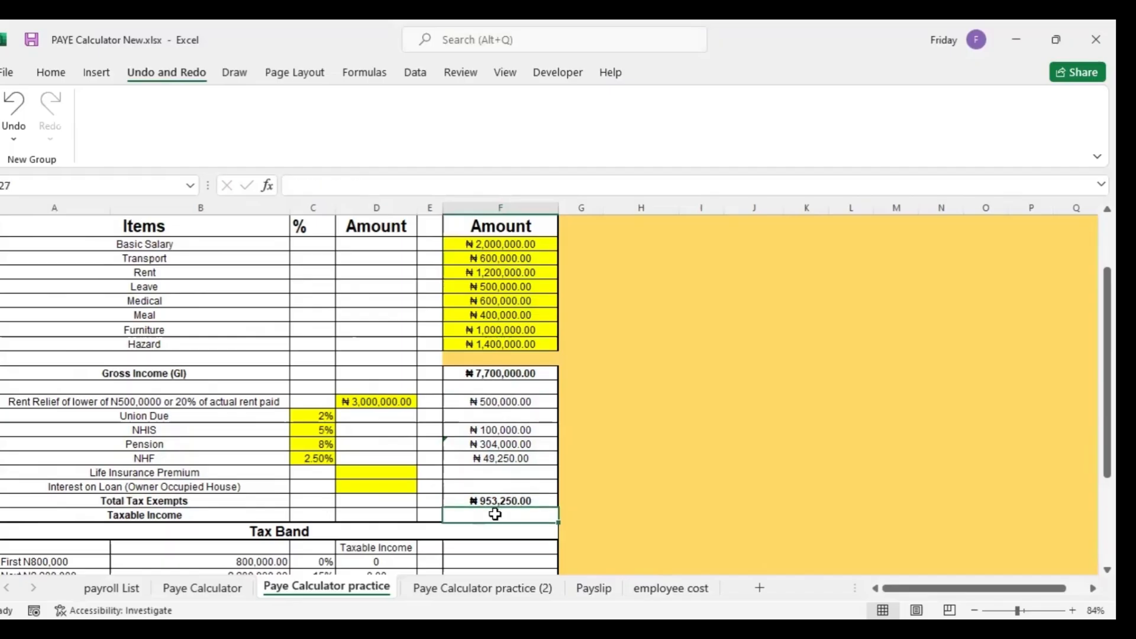
{"action": "type", "text": "="}
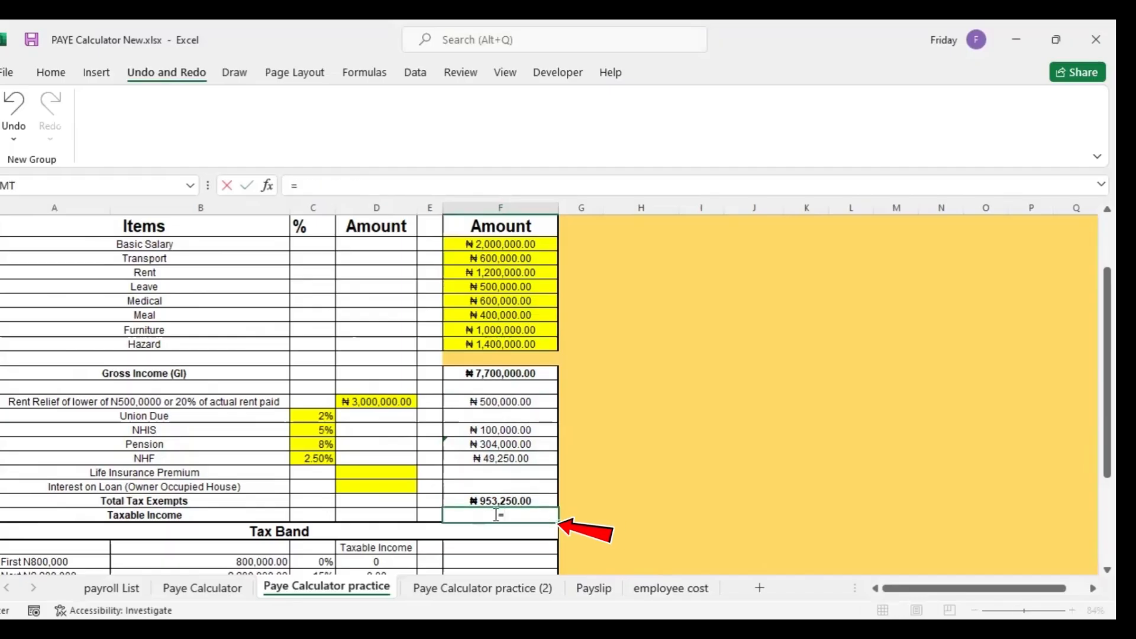
{"action": "left_click", "coordinate": [495, 373]}
{"action": "type", "text": "-"}
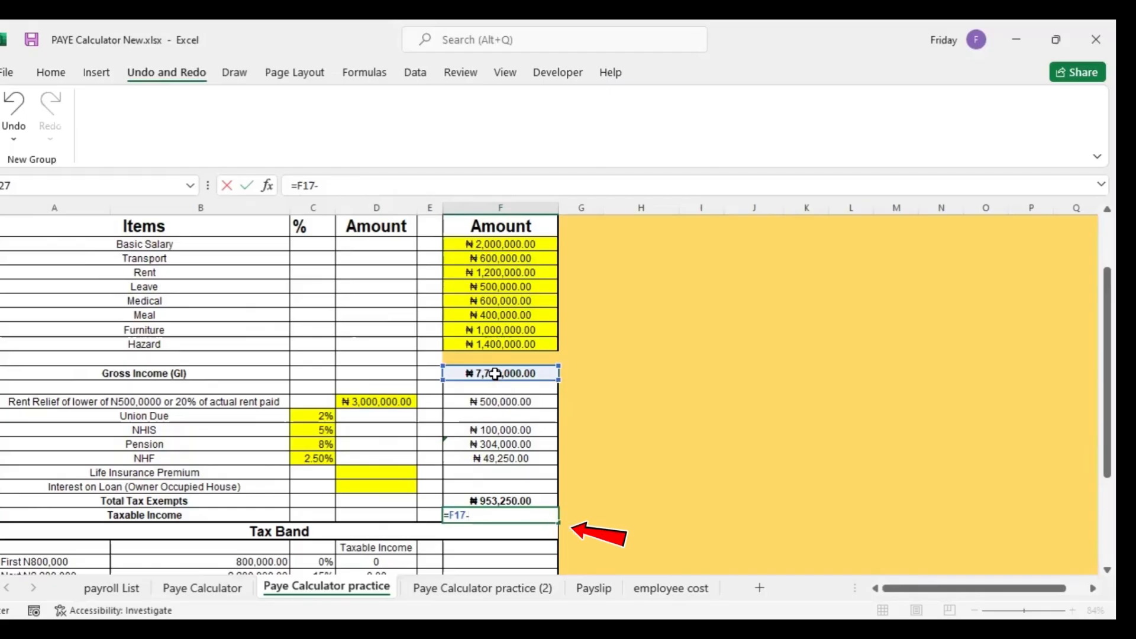
{"action": "left_click", "coordinate": [501, 500]}
{"action": "key", "text": "Return"}
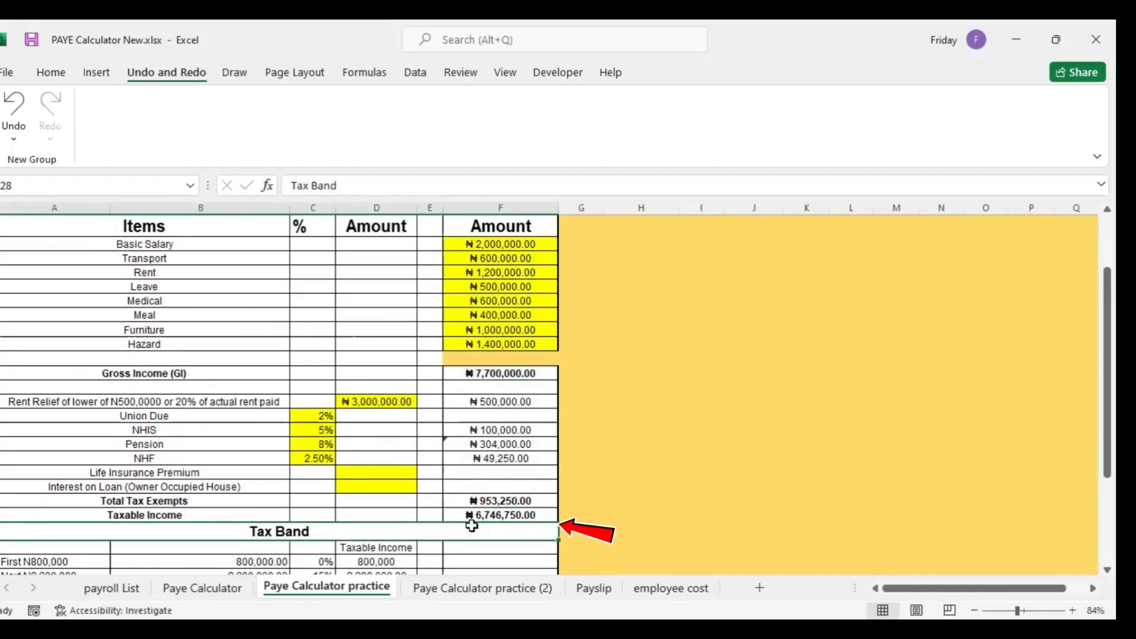
{"action": "key", "text": "ctrl+Up"}
{"action": "key", "text": "Up"}
{"action": "key", "text": "Up"}
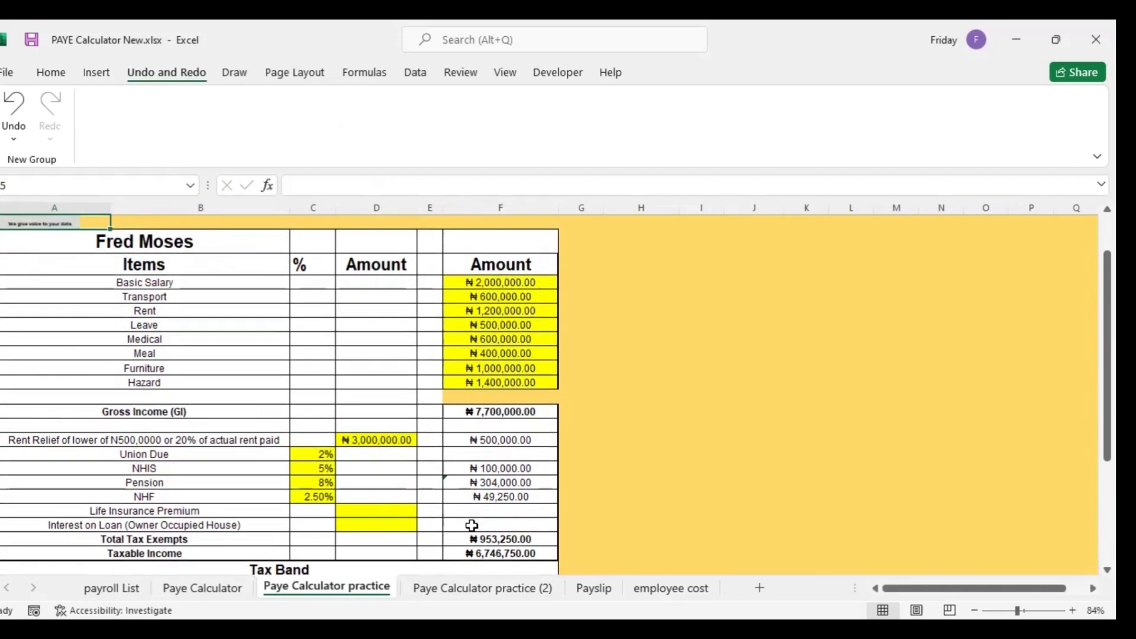
{"action": "left_click_drag", "start_coordinate": [495, 283], "coordinate": [497, 375]}
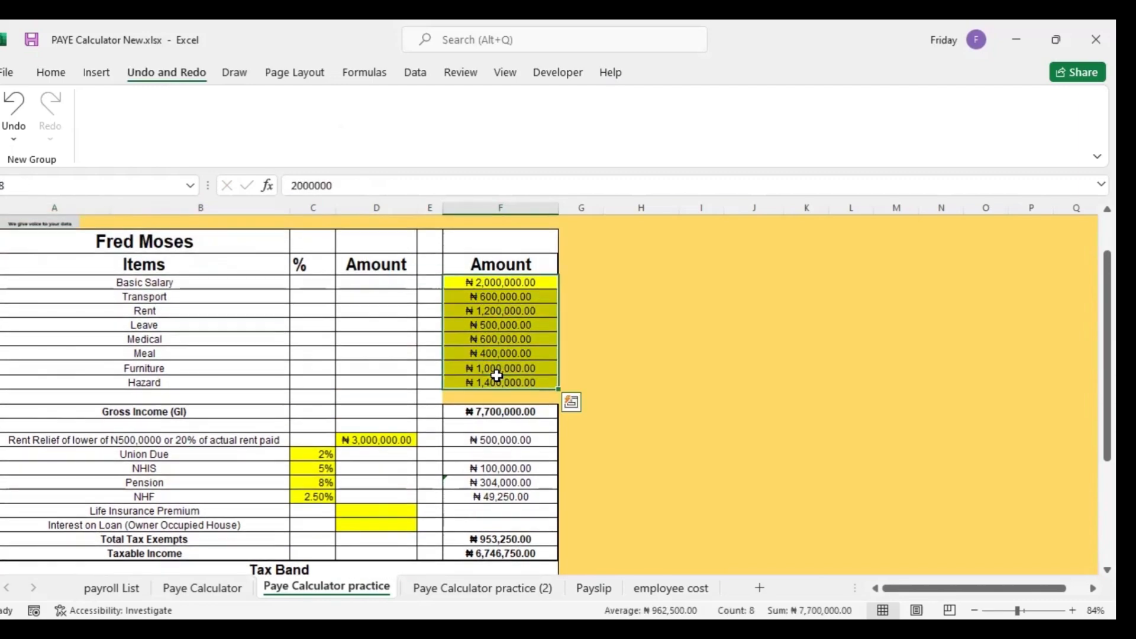
{"action": "right_click", "coordinate": [541, 220]}
{"action": "left_click", "coordinate": [541, 216]}
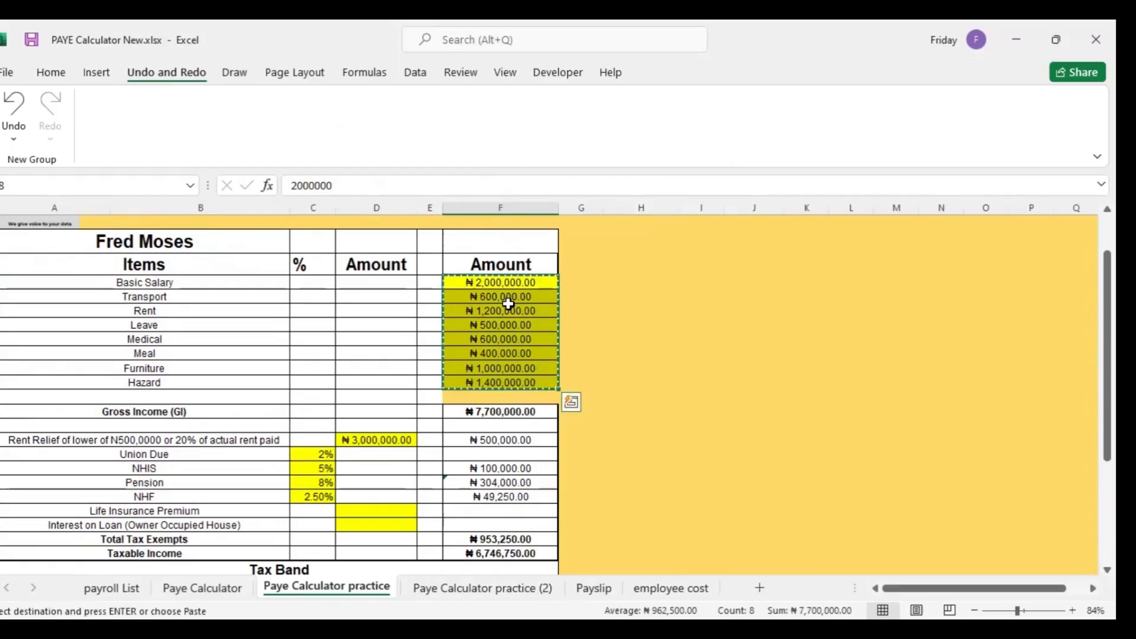
{"action": "key", "text": "Escape"}
Step: Clear the income amounts in F8:F15 to test the formulas, and undo the deletion
{"action": "left_click_drag", "start_coordinate": [504, 282], "coordinate": [505, 376]}
{"action": "key", "text": "Delete"}
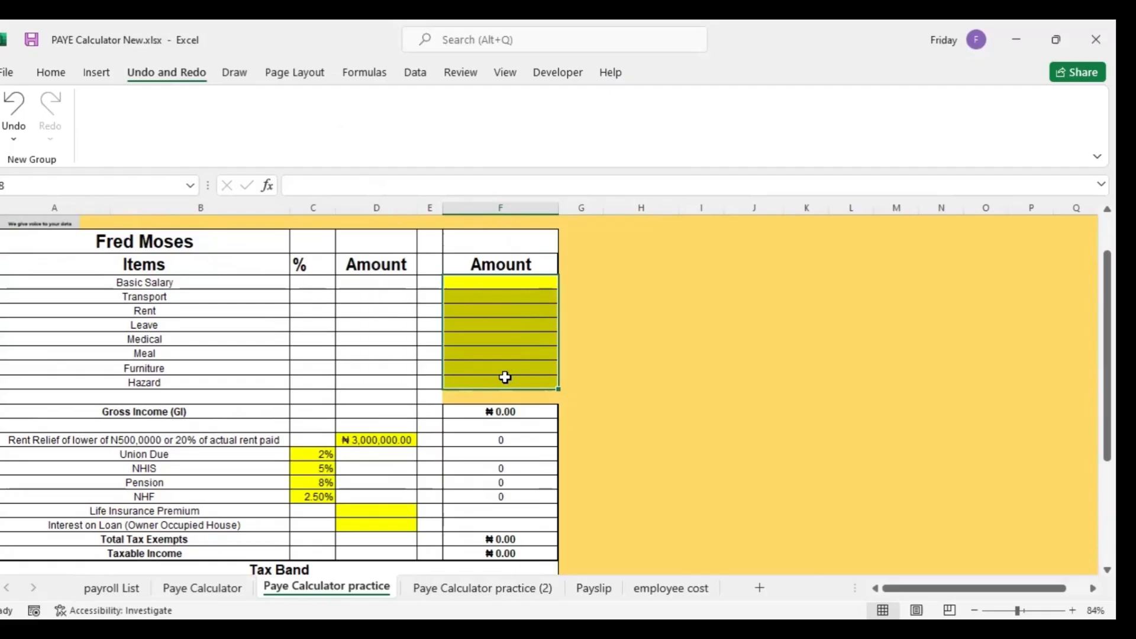
{"action": "left_click", "coordinate": [16, 108]}
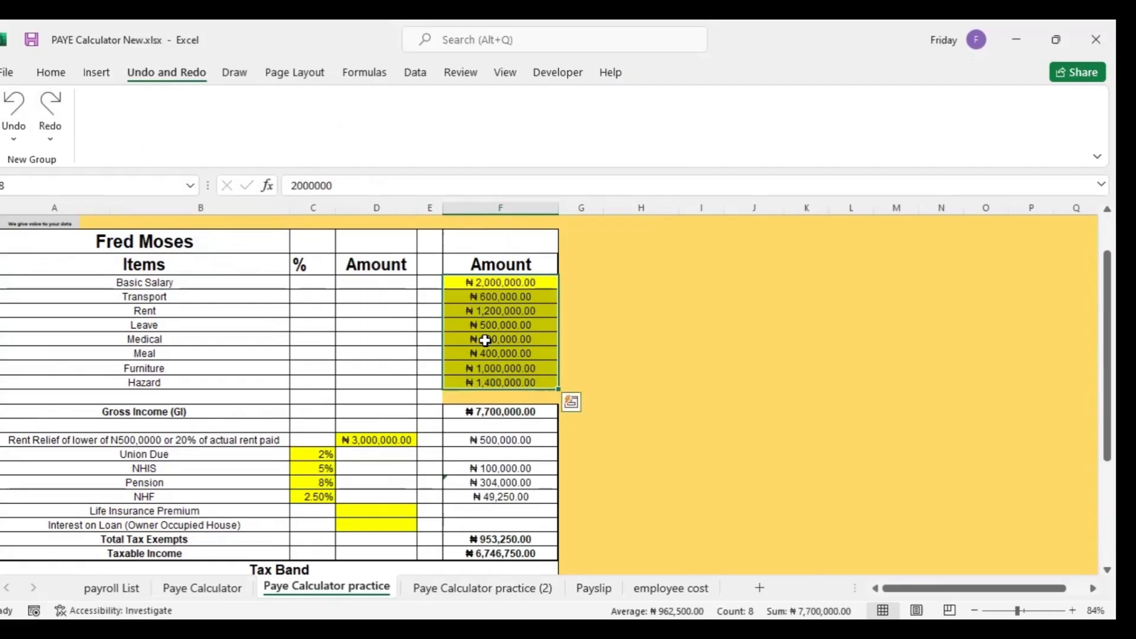
Step: Set the Medical amount in F12 to 1500000 to test the calculations
{"action": "left_click", "coordinate": [484, 338]}
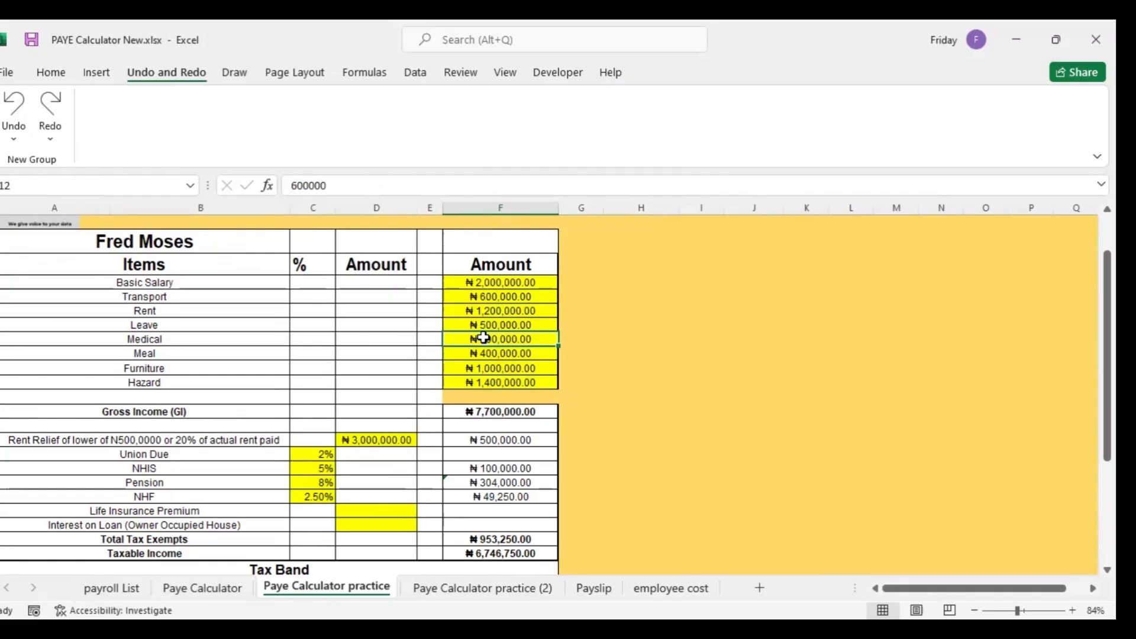
{"action": "double_click", "coordinate": [484, 339]}
{"action": "type", "text": "1500000"}
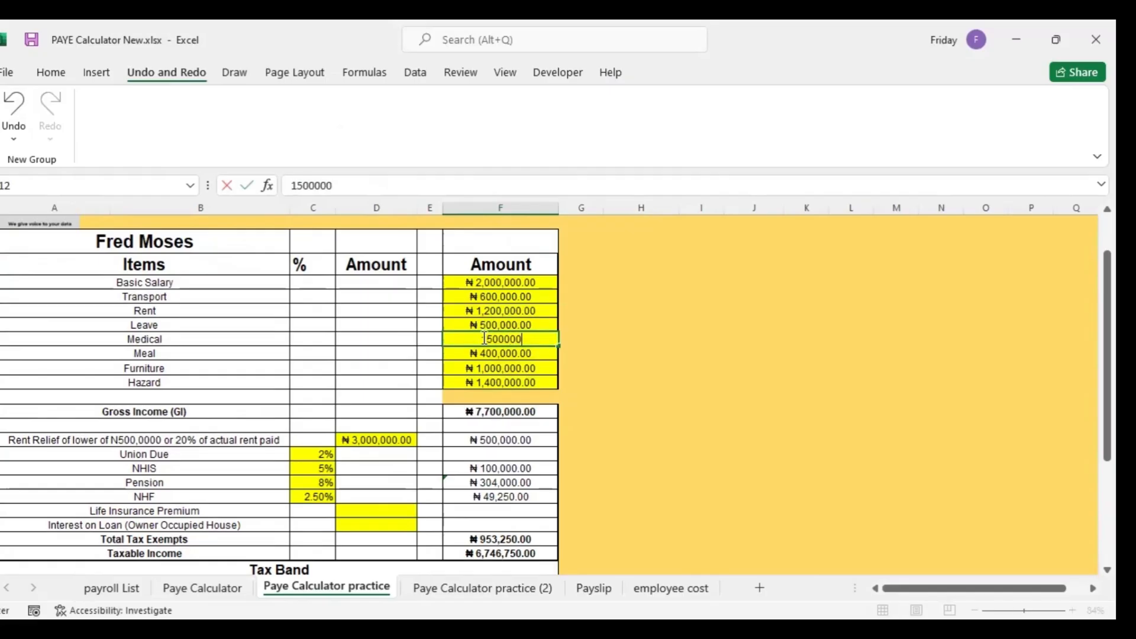
{"action": "key", "text": "Return"}
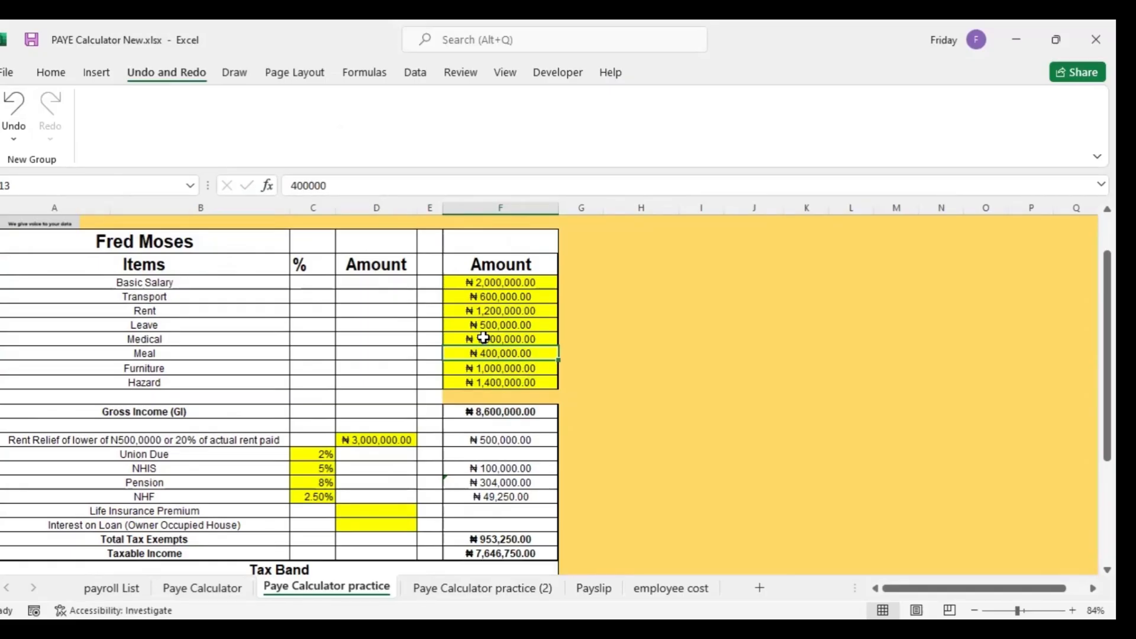
Step: Set the Transport amount in F9 to 2500000 to test the calculations
{"action": "key", "text": "Up"}
{"action": "key", "text": "Up"}
{"action": "key", "text": "Up"}
{"action": "key", "text": "Up"}
{"action": "key", "text": "Up"}
{"action": "key", "text": "Down"}
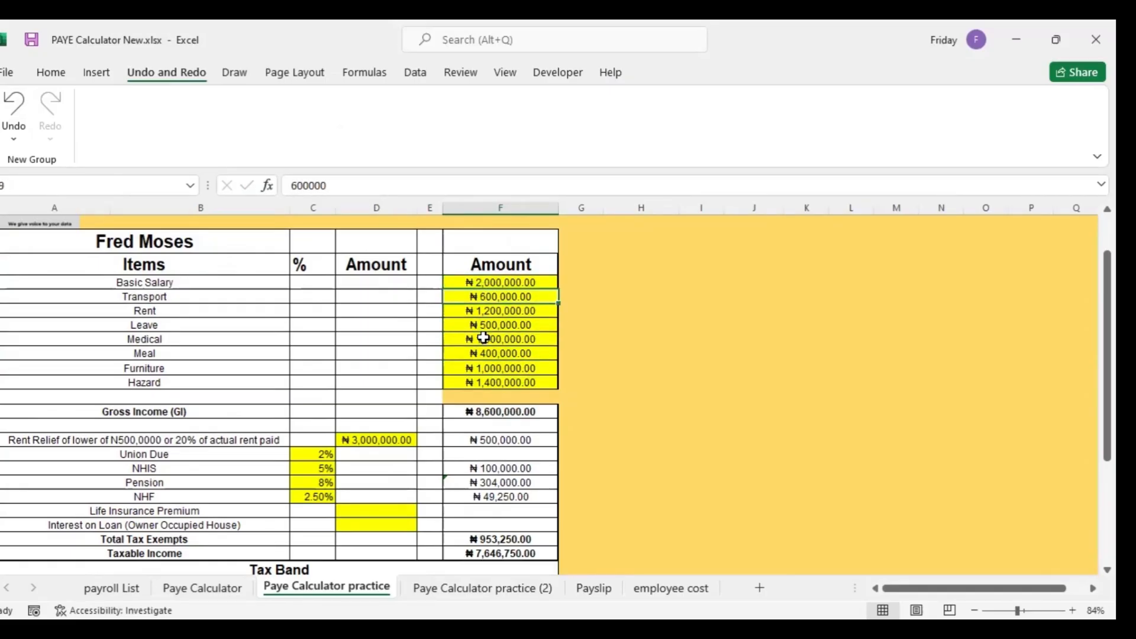
{"action": "type", "text": "2,5"}
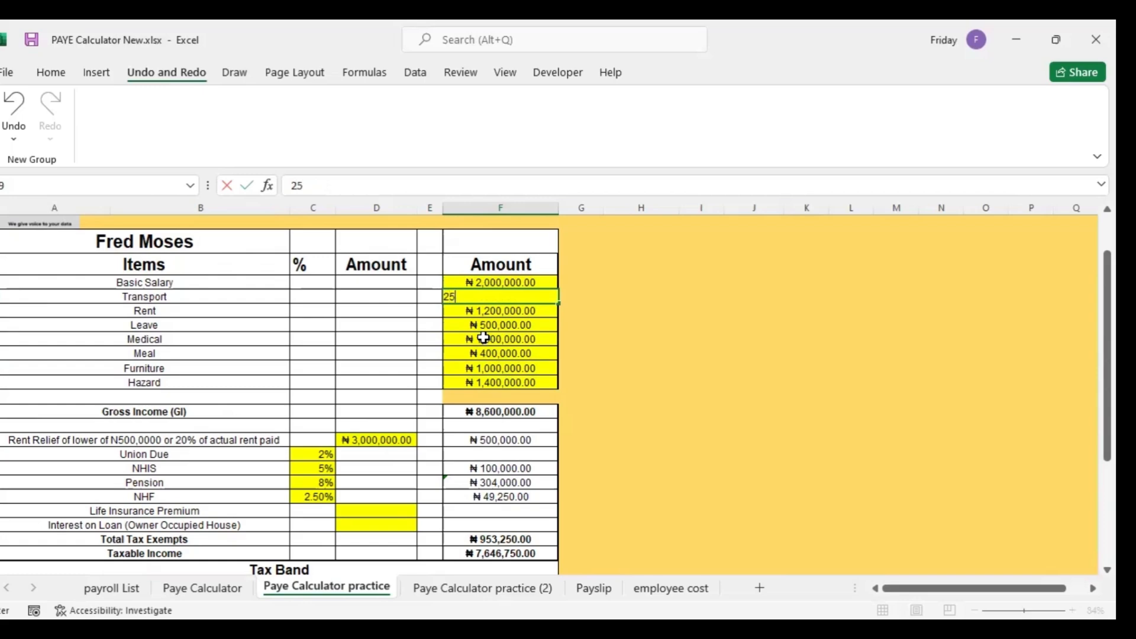
{"action": "type", "text": "00,0"}
{"action": "type", "text": "00000"}
{"action": "key", "text": "Return"}
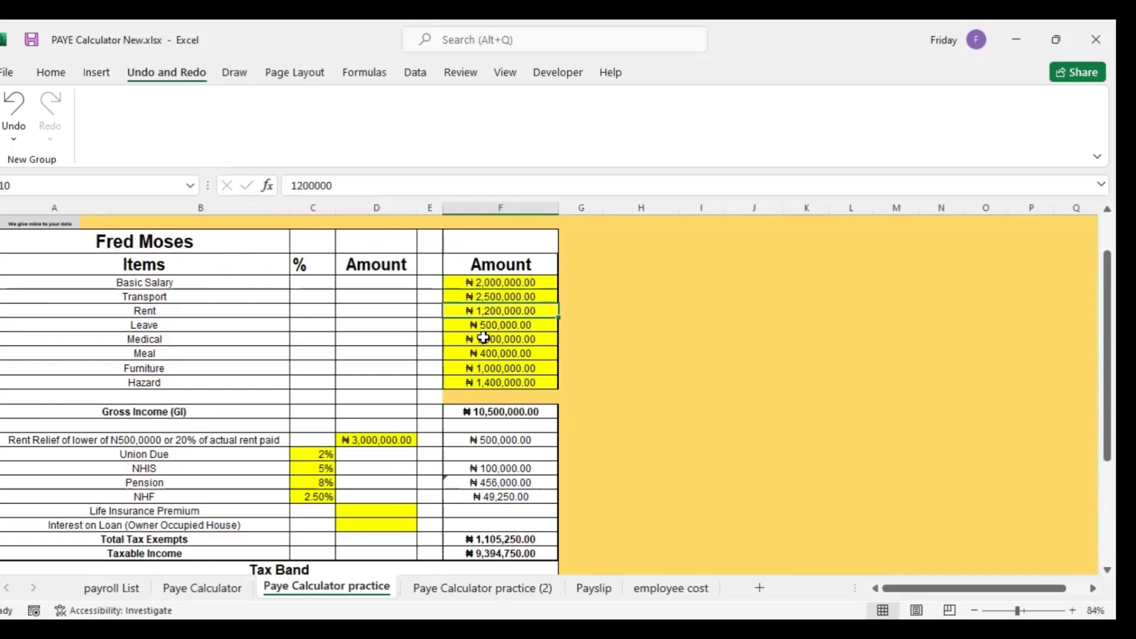
Step: Undo the test changes to the Transport and Medical amounts
{"action": "left_click", "coordinate": [15, 102]}
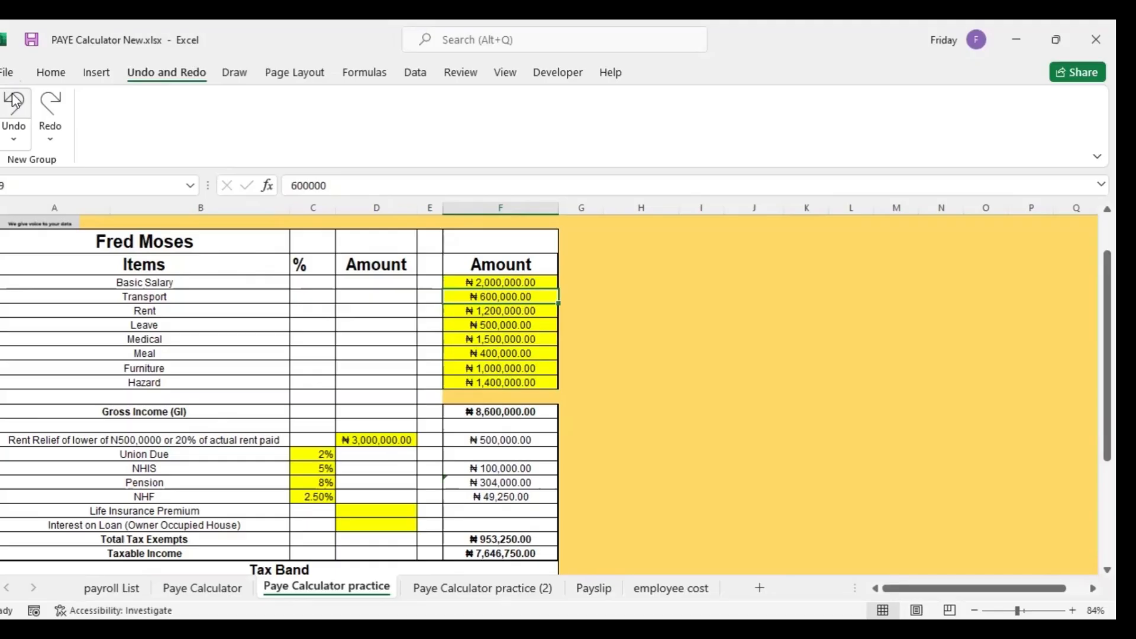
{"action": "left_click", "coordinate": [15, 101]}
{"action": "left_click", "coordinate": [485, 468]}
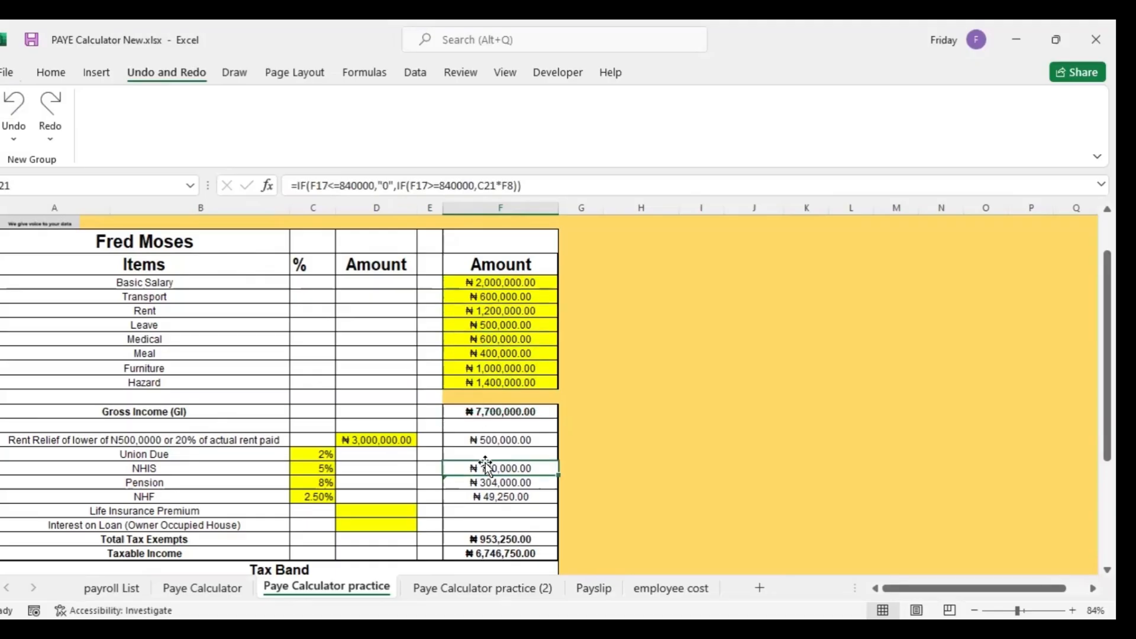
{"action": "key", "text": "Down"}
{"action": "key", "text": "Down"}
{"action": "key", "text": "Down"}
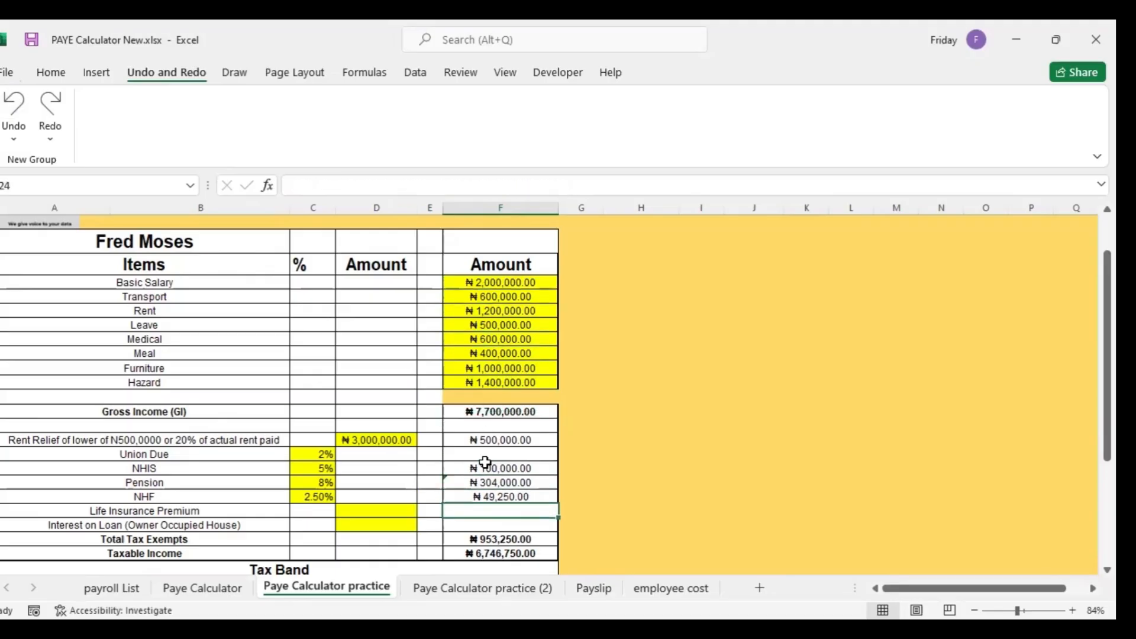
Step: Enter =IF(F27<=840000,"0") in D30 as the taxable income for the First N800,000 band
{"action": "scroll", "coordinate": [485, 462], "scroll_direction": "down", "scroll_amount": 4}
{"action": "left_click", "coordinate": [375, 424]}
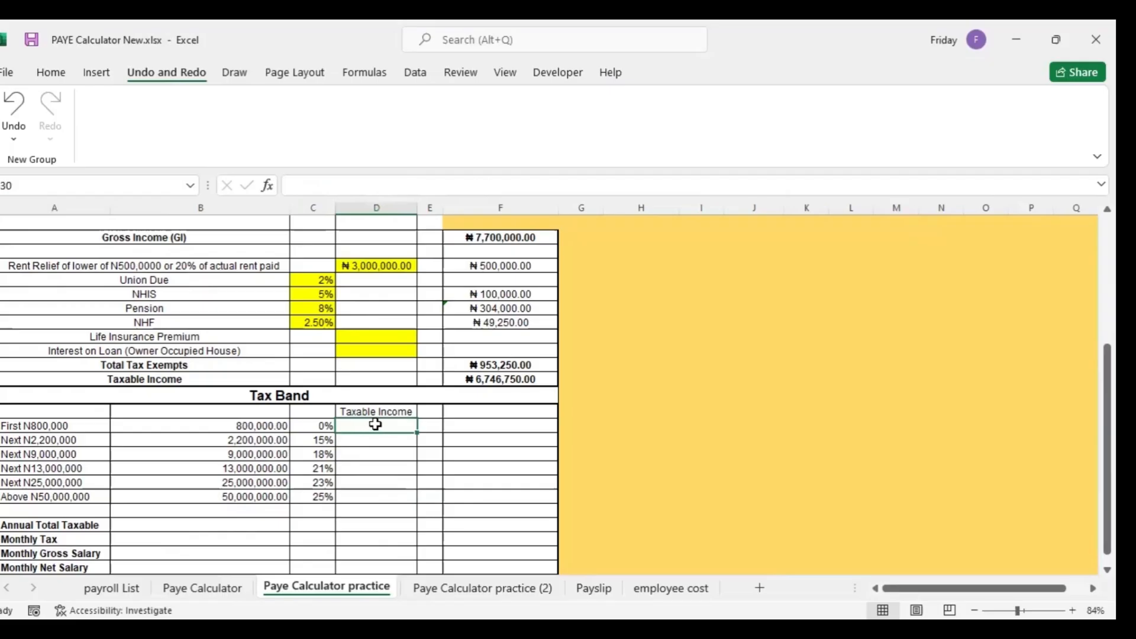
{"action": "type", "text": "="}
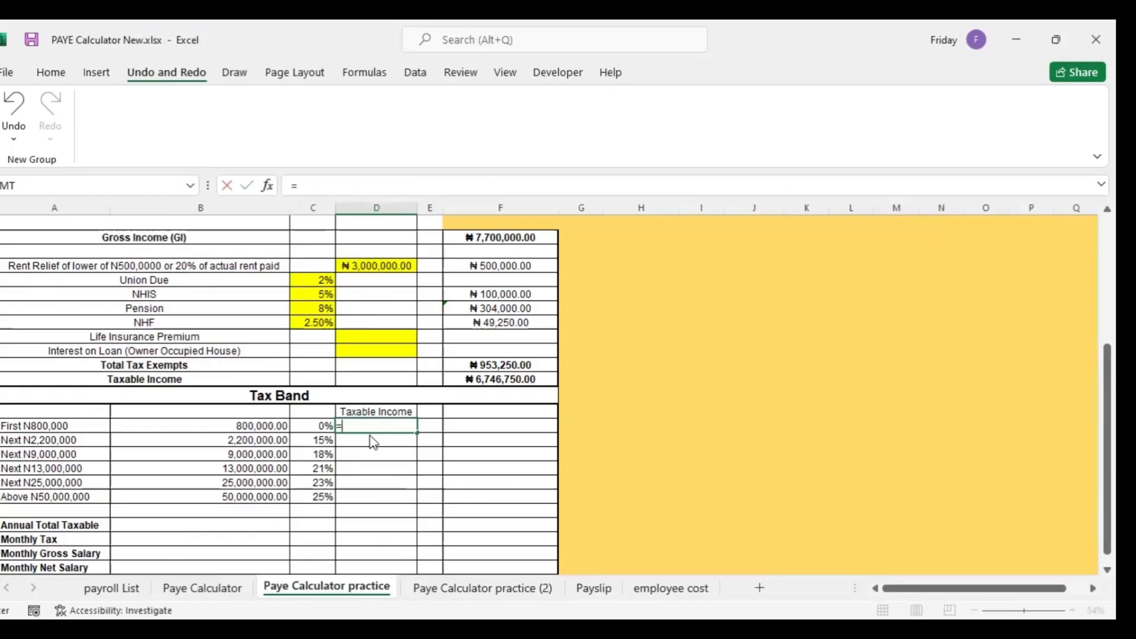
{"action": "type", "text": "if"}
{"action": "key", "text": "Tab"}
{"action": "left_click", "coordinate": [500, 379]}
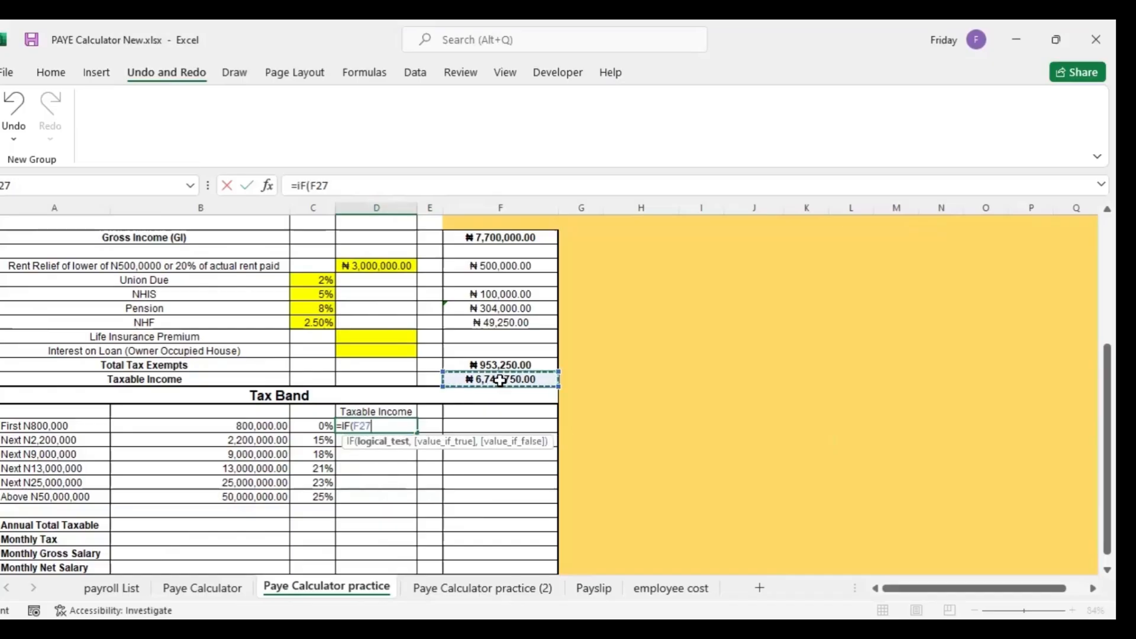
{"action": "type", "text": "<="}
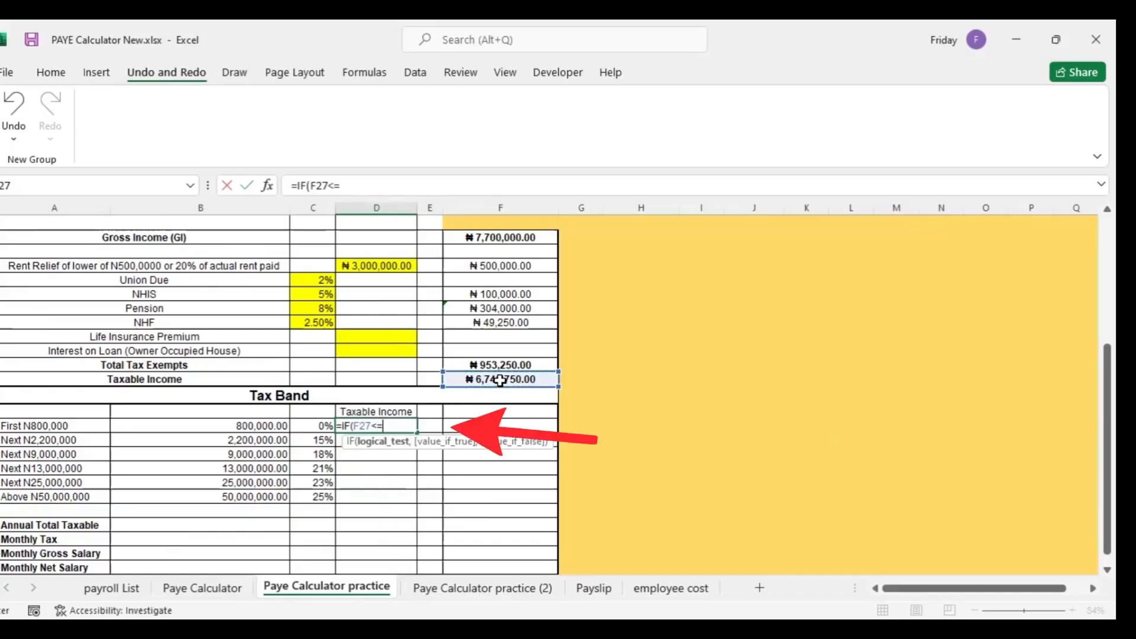
{"action": "type", "text": "840000,"}
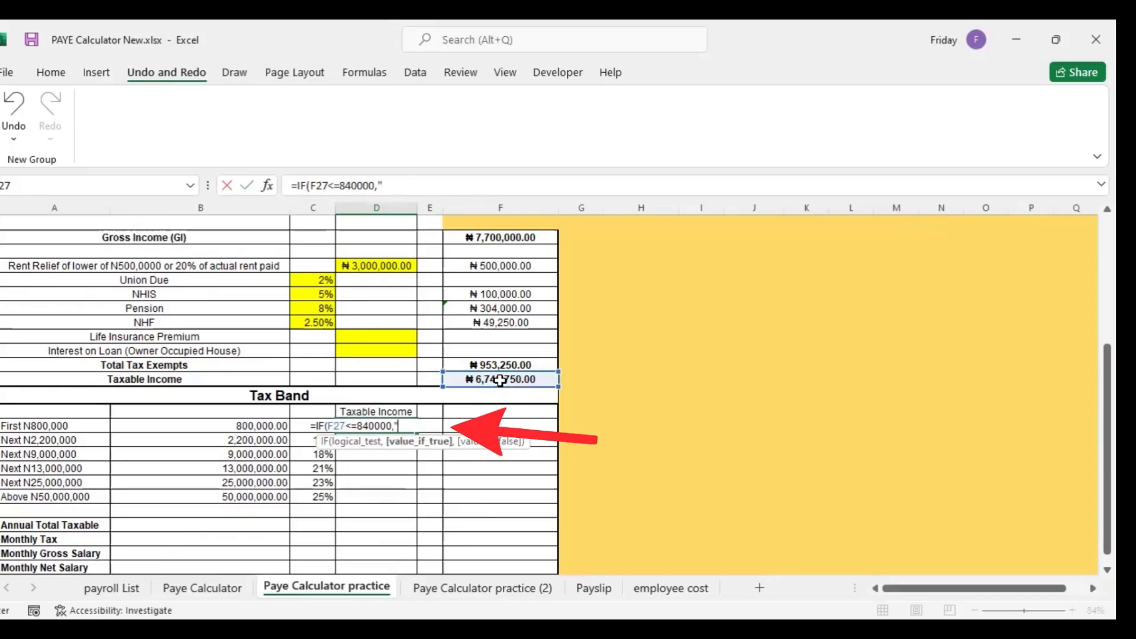
{"action": "type", "text": "\"0\""}
{"action": "key", "text": "Return"}
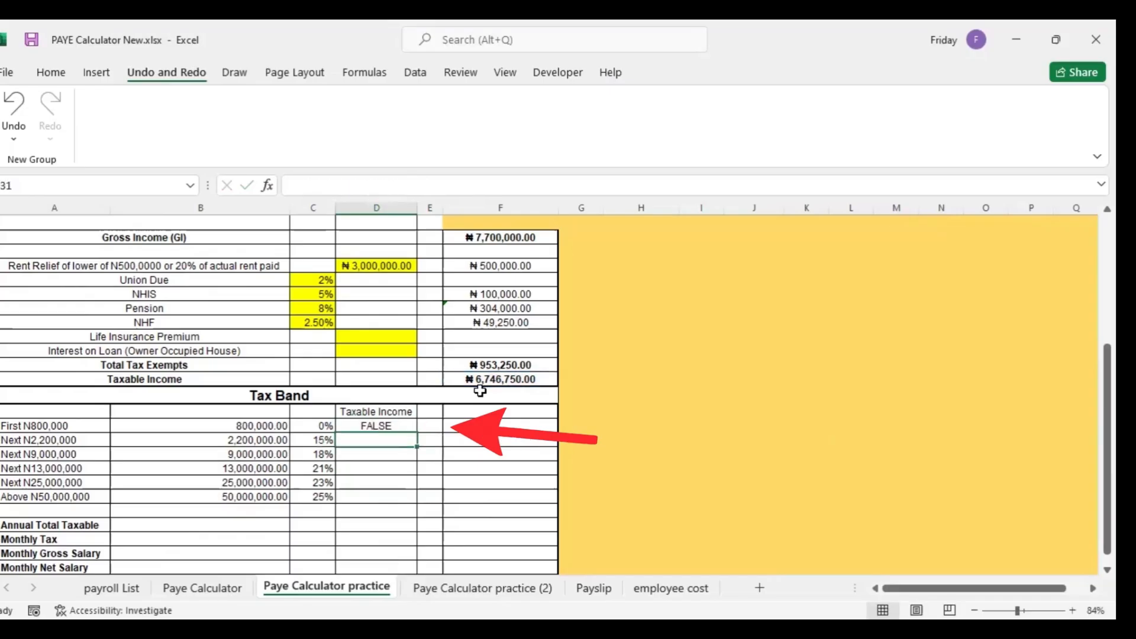
Step: Test the D30 formula by overwriting Taxable Income in F27 with 700000, and undo the overwrite
{"action": "left_click", "coordinate": [388, 417]}
{"action": "left_click", "coordinate": [389, 424]}
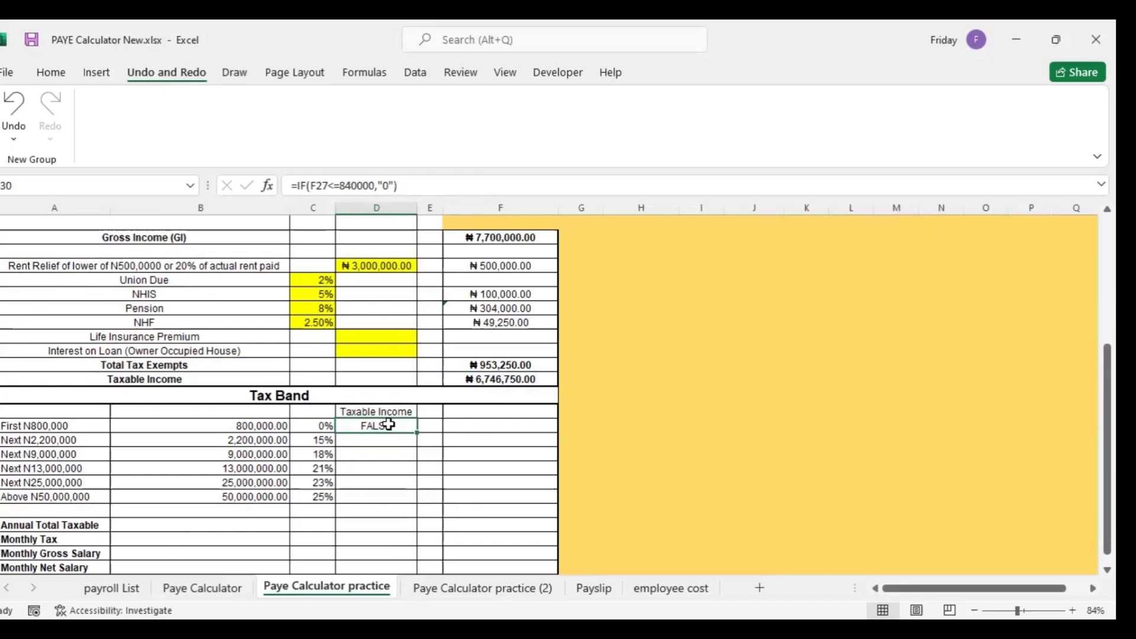
{"action": "left_click", "coordinate": [492, 380]}
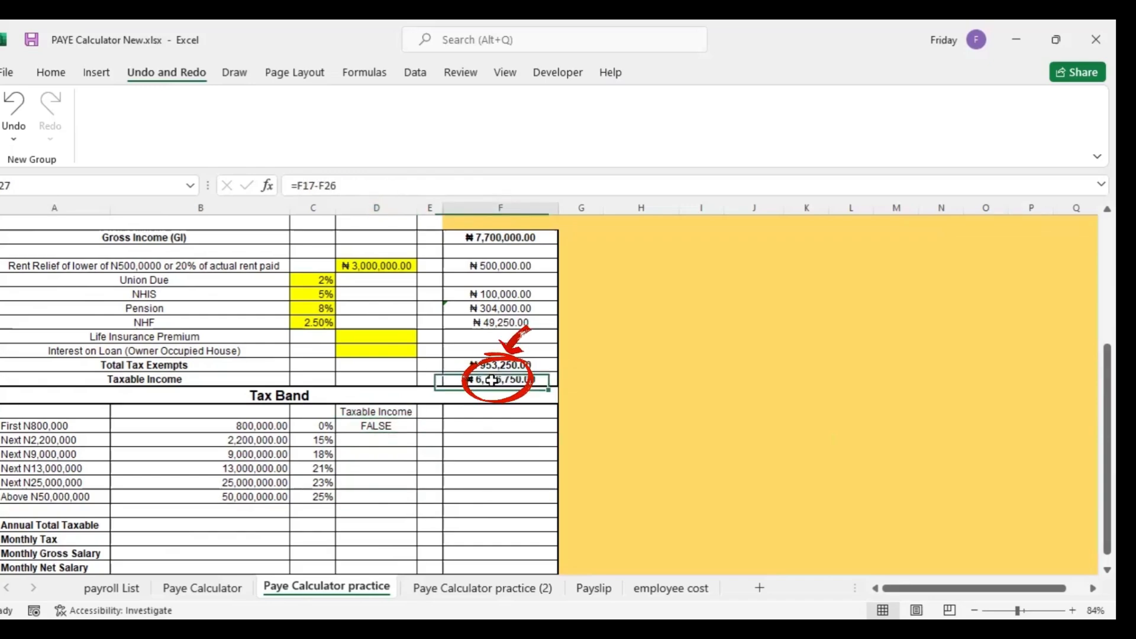
{"action": "type", "text": "700000"}
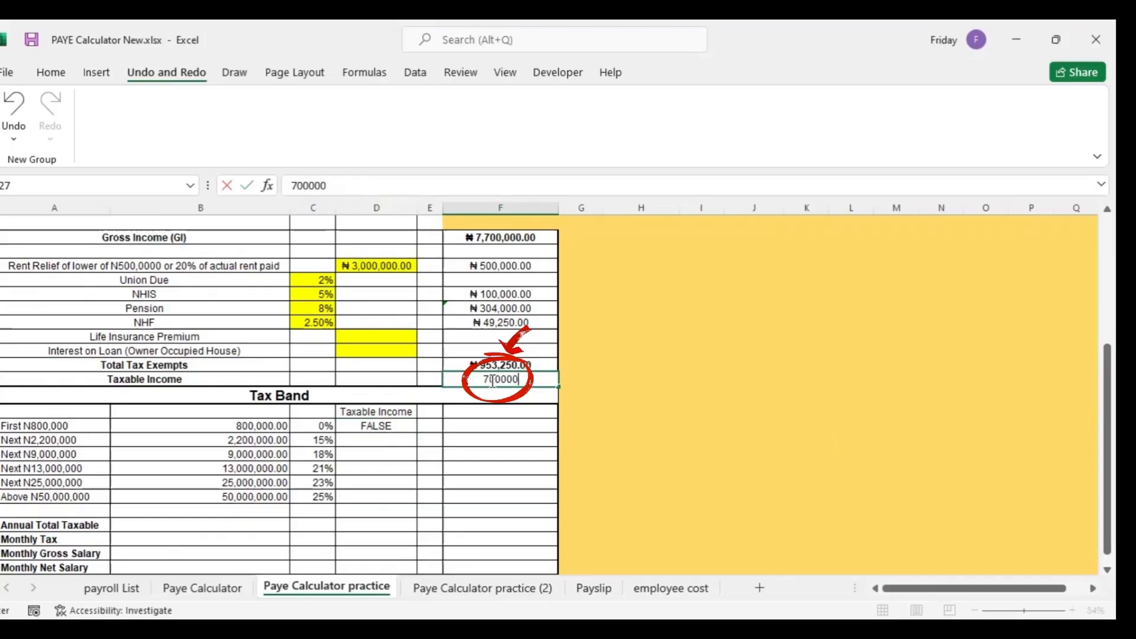
{"action": "key", "text": "Return"}
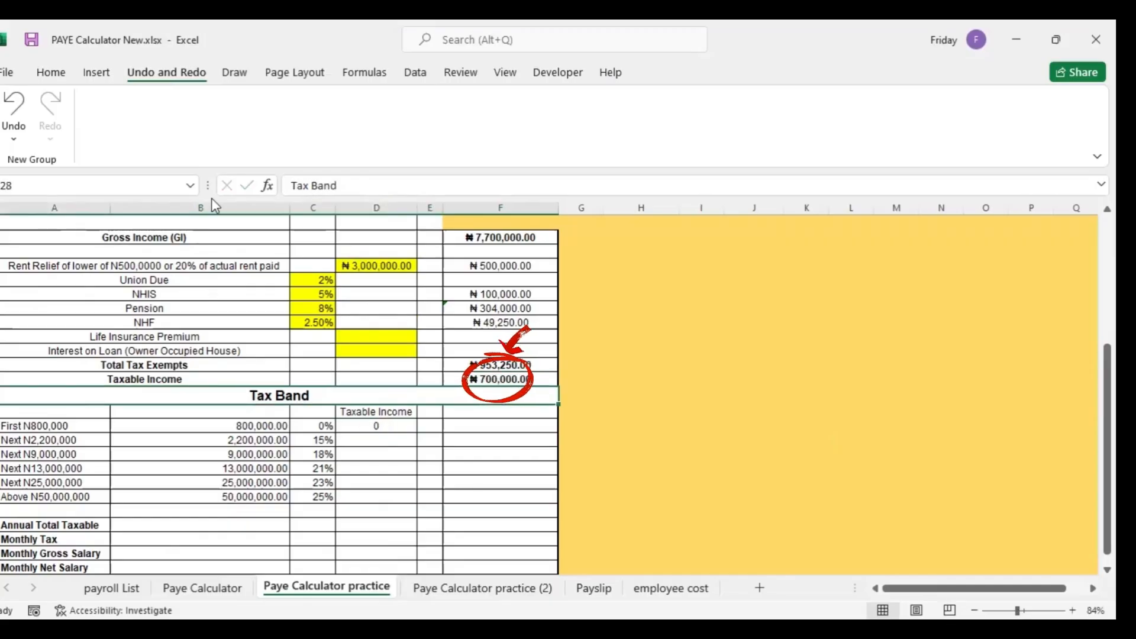
{"action": "left_click", "coordinate": [21, 112]}
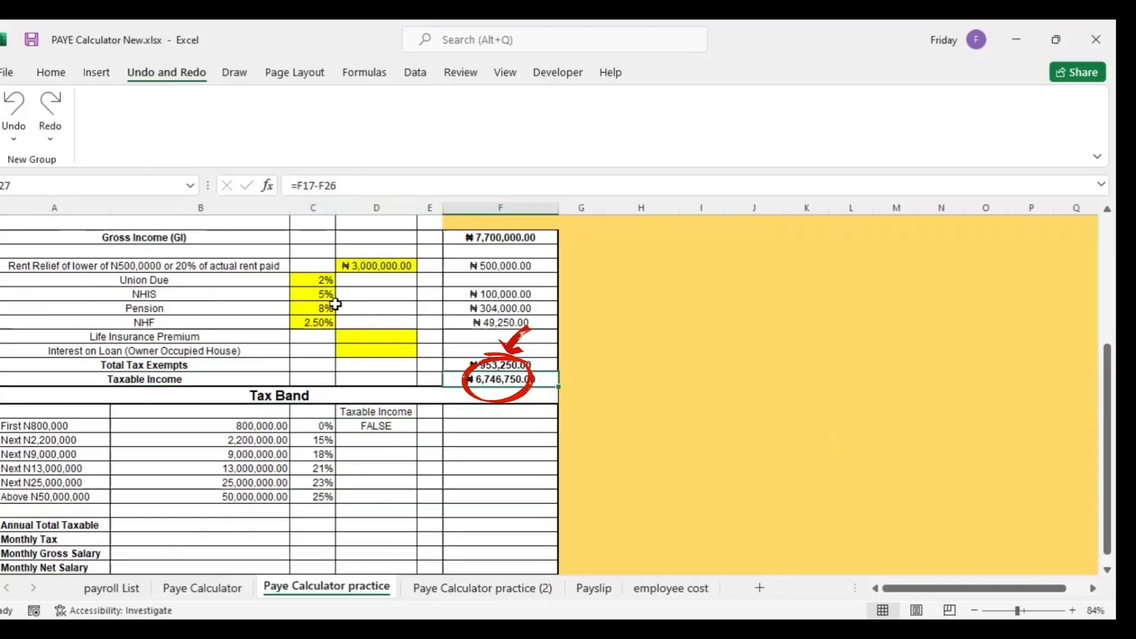
Step: Extend the First N800,000 band formula in D30 to =IF(F27<=840000,"0",MIN(B30,F27))
{"action": "left_click", "coordinate": [390, 425]}
{"action": "double_click", "coordinate": [404, 426]}
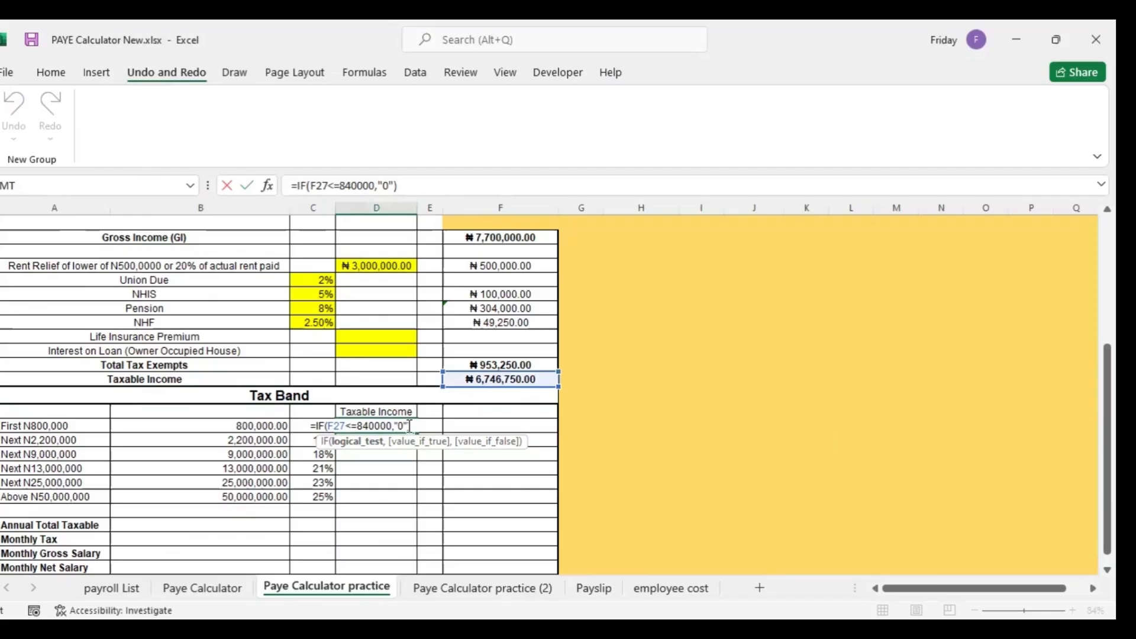
{"action": "type", "text": ","}
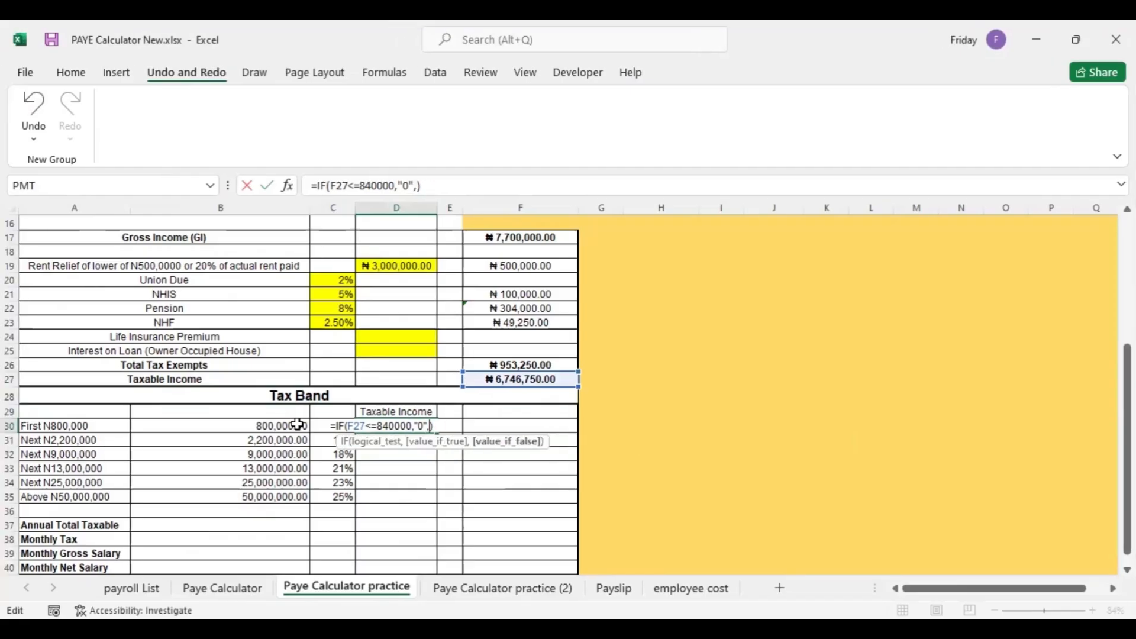
{"action": "type", "text": "min"}
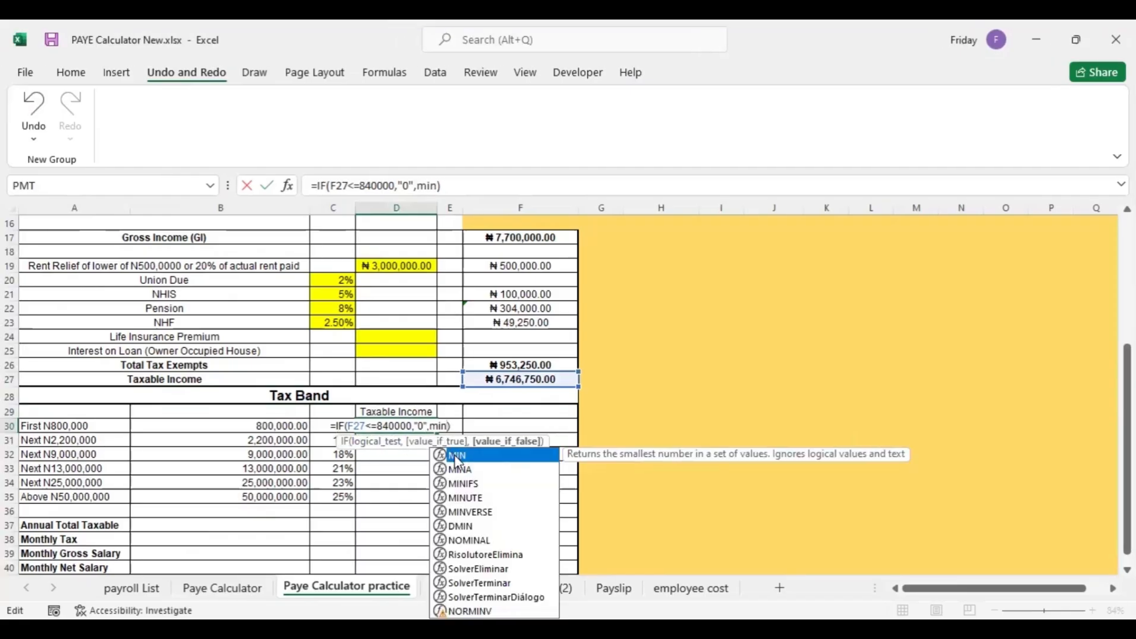
{"action": "key", "text": "Tab"}
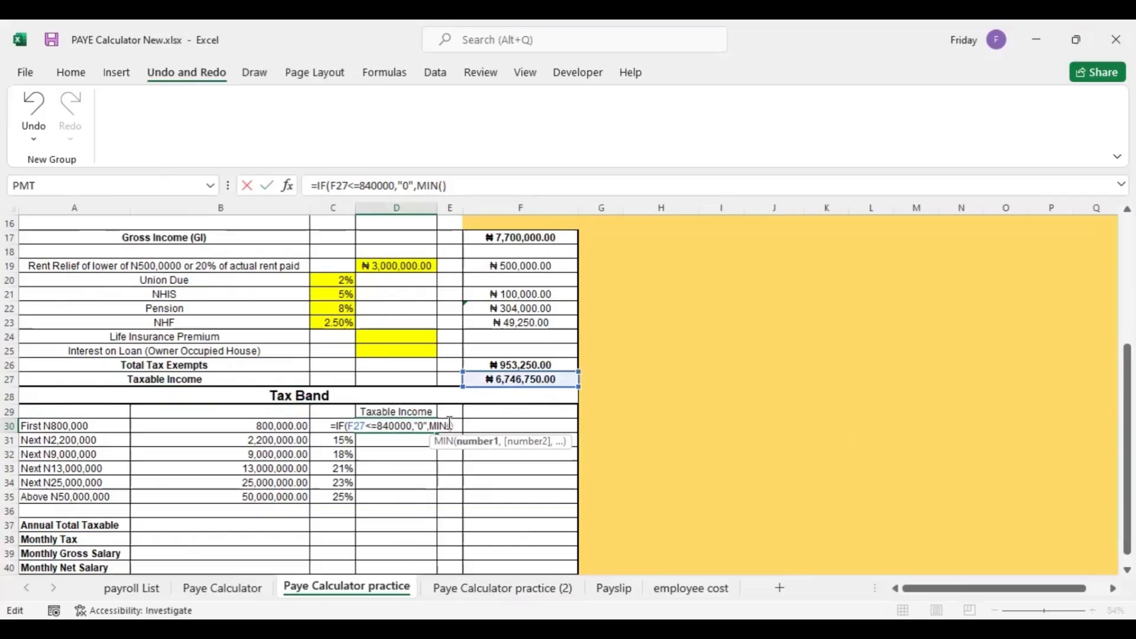
{"action": "left_click", "coordinate": [295, 427]}
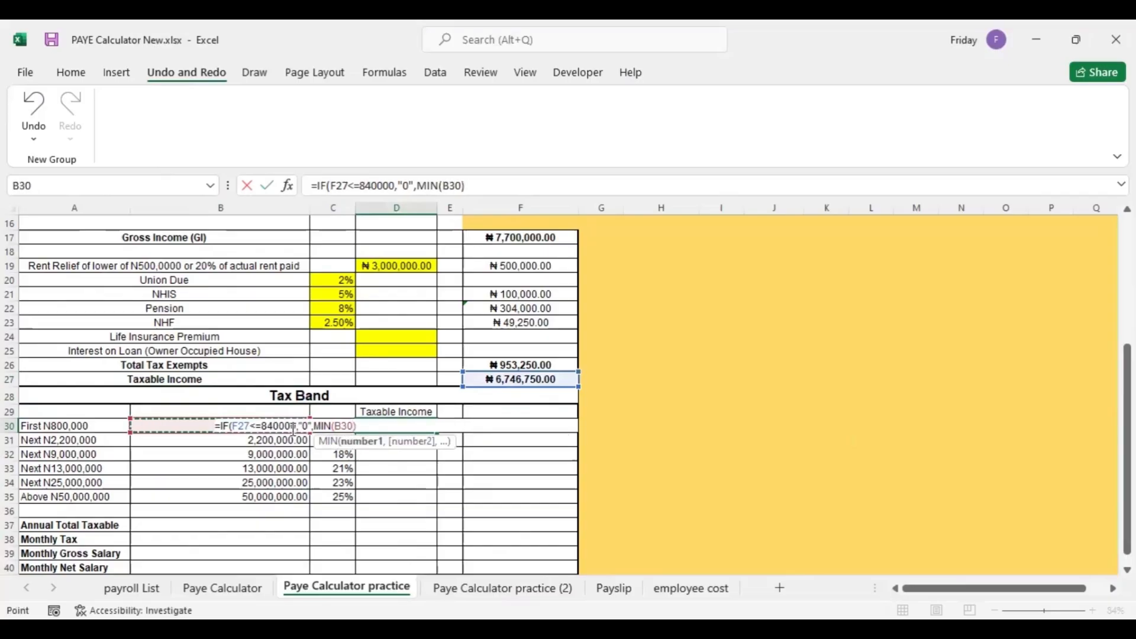
{"action": "type", "text": ","}
{"action": "left_click", "coordinate": [533, 379]}
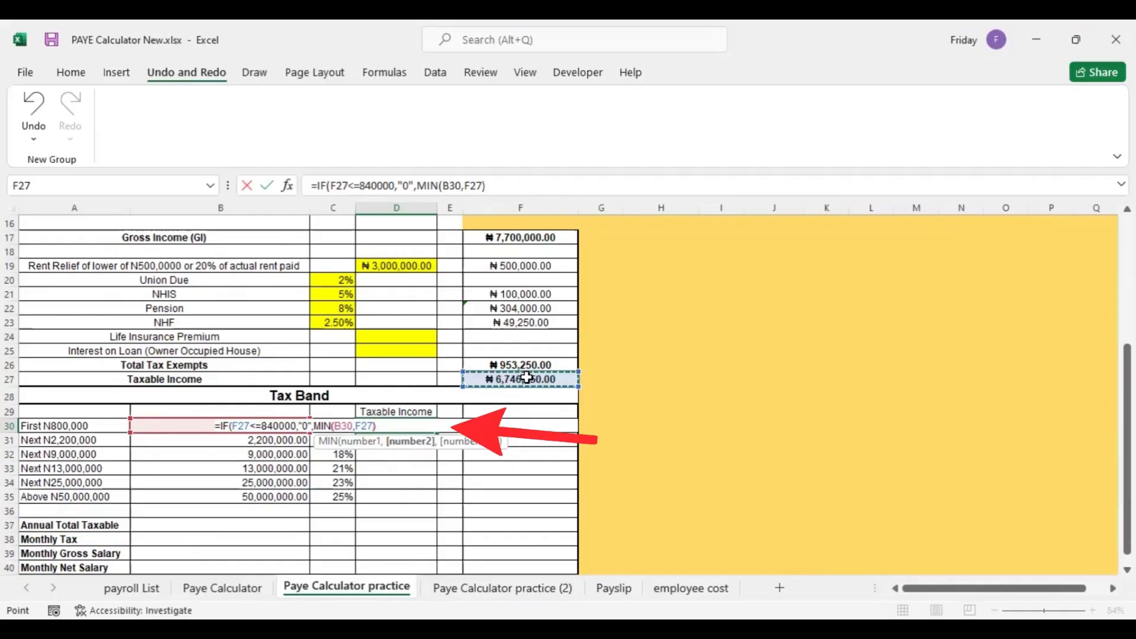
{"action": "type", "text": ")"}
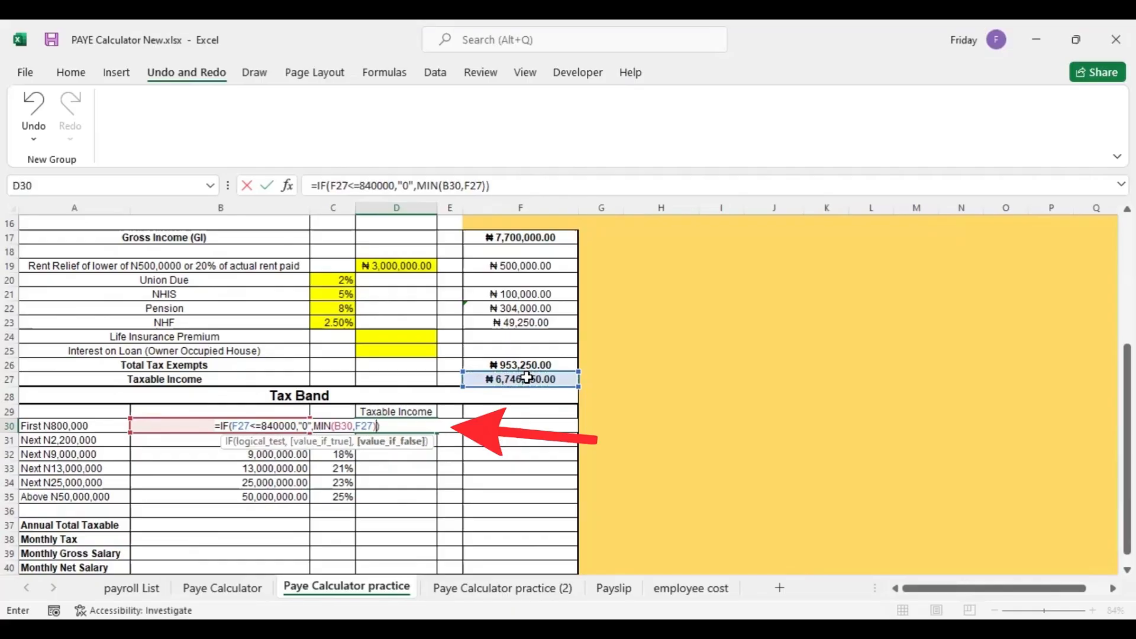
{"action": "key", "text": "Return"}
{"action": "left_click", "coordinate": [420, 428]}
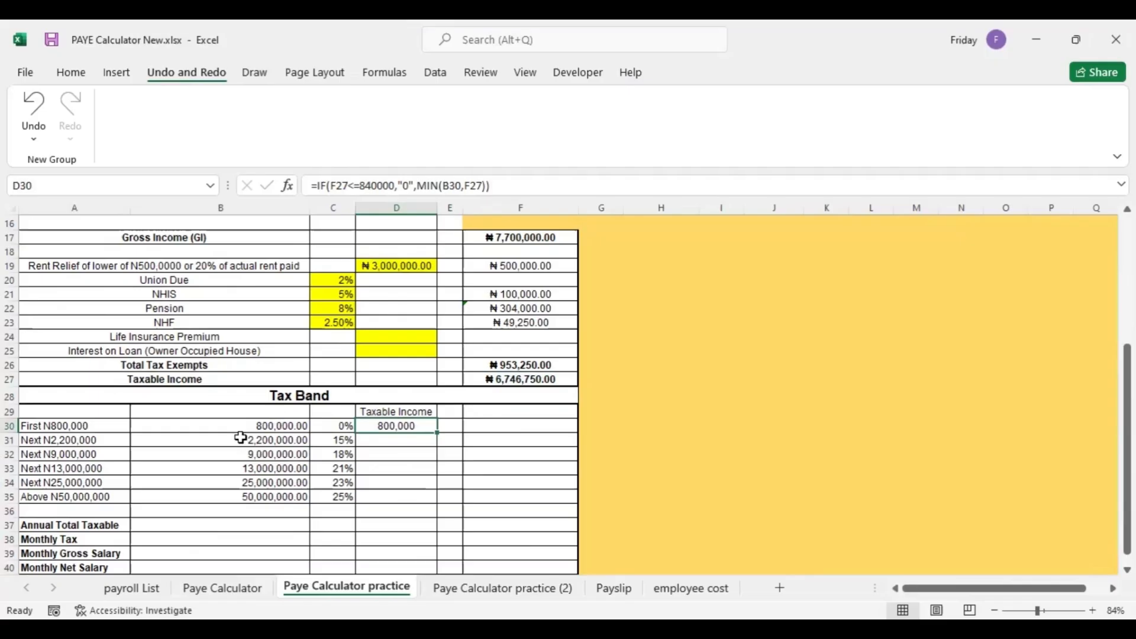
Step: Check the extended D30 formula with a test value of 700000 as Taxable Income in F27, and undo the test value
{"action": "left_click", "coordinate": [507, 376]}
{"action": "type", "text": "700000"}
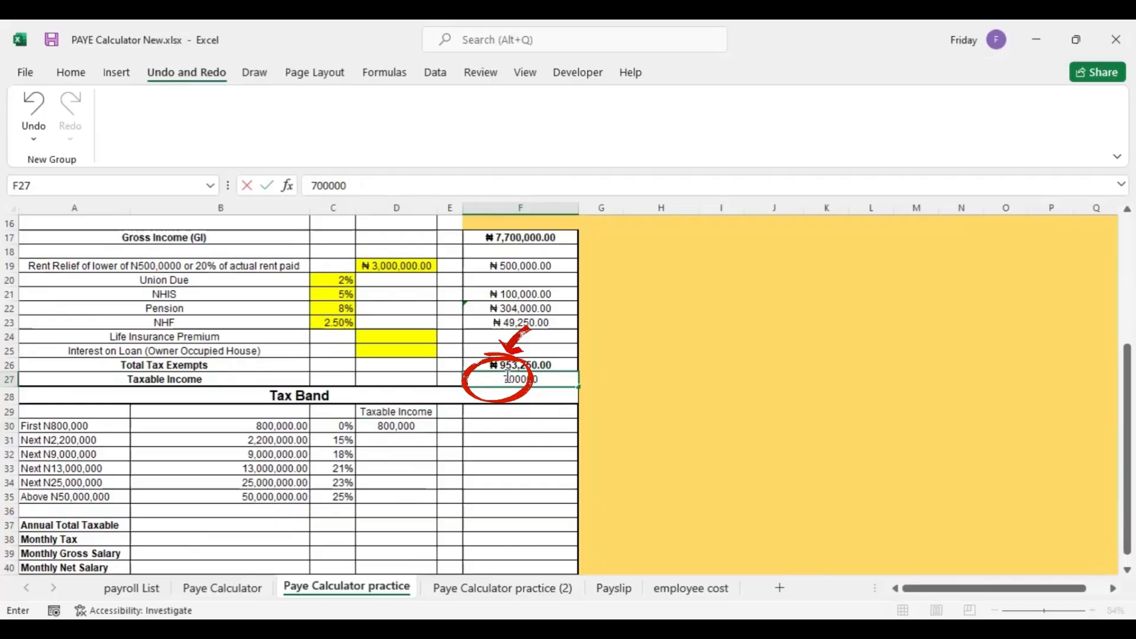
{"action": "key", "text": "Return"}
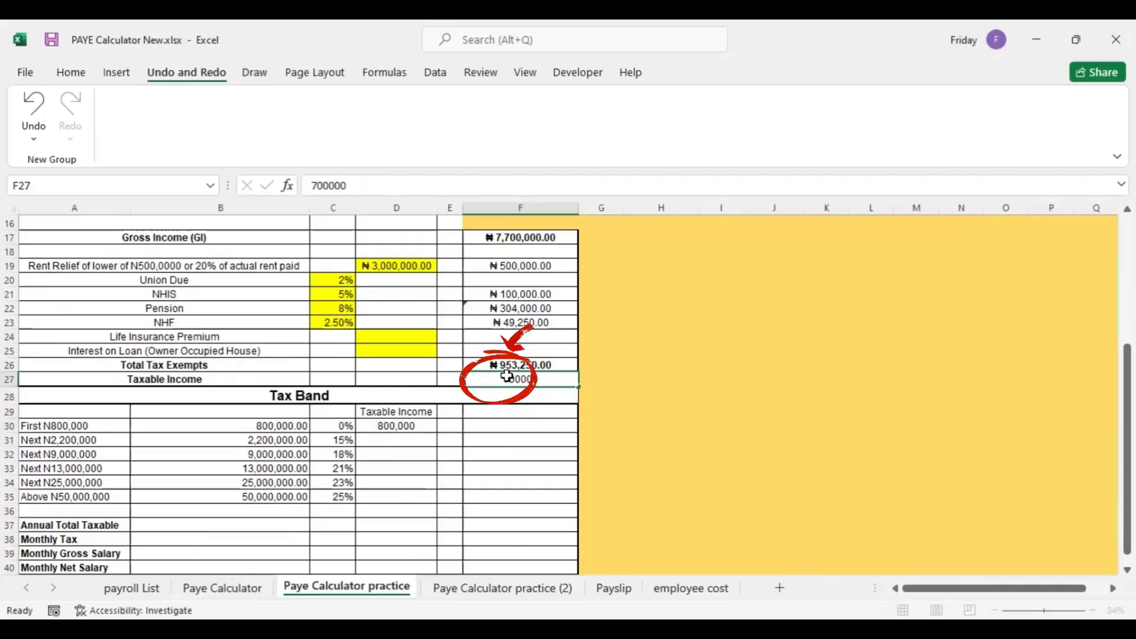
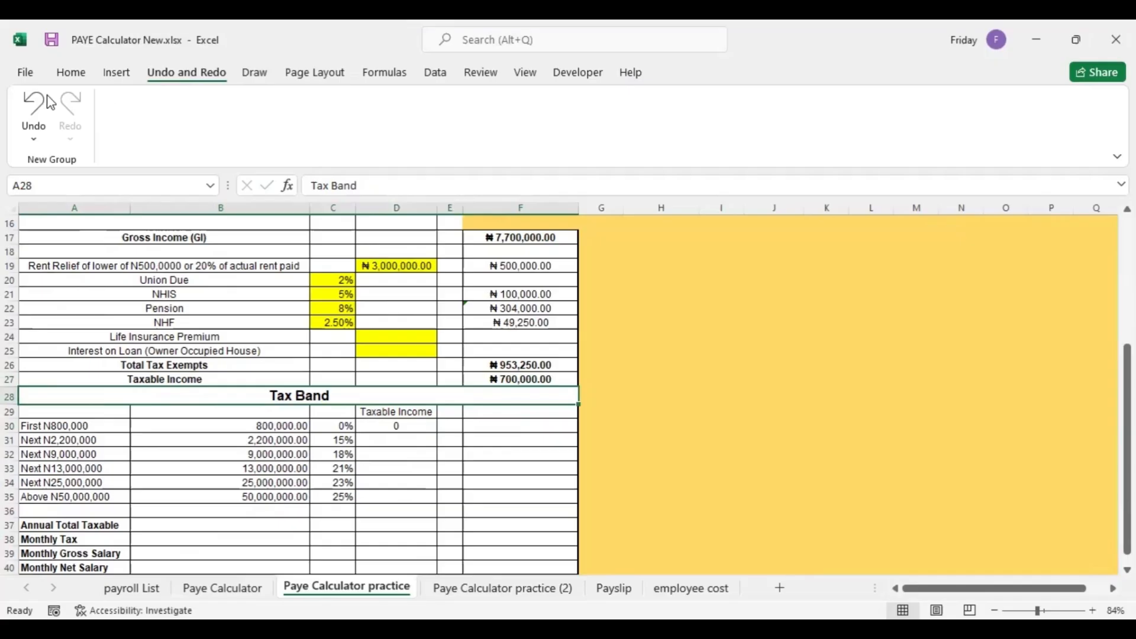
{"action": "left_click", "coordinate": [34, 105]}
Step: Calculate the tax for the First N800,000 band in F30 with the formula =C30*D30
{"action": "left_click", "coordinate": [500, 426]}
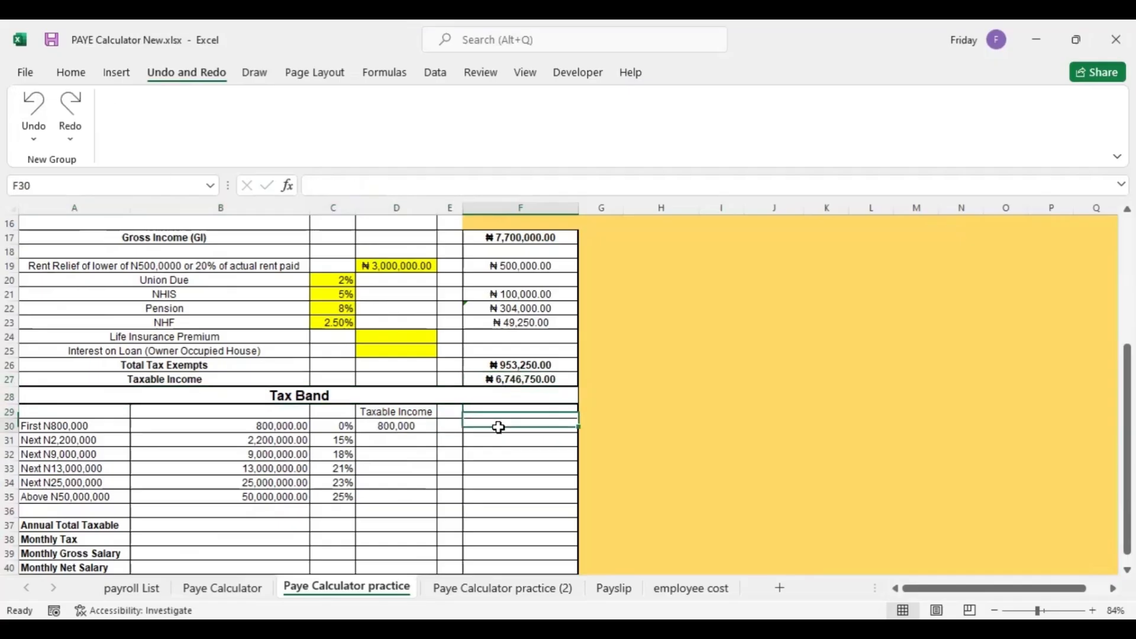
{"action": "type", "text": "="}
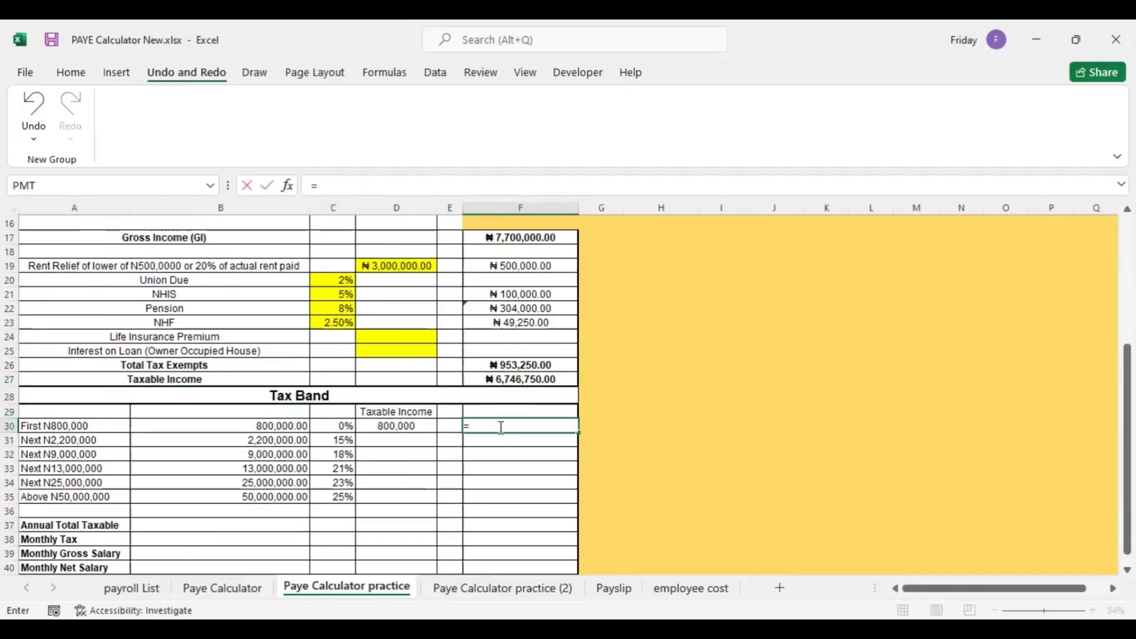
{"action": "left_click", "coordinate": [335, 426]}
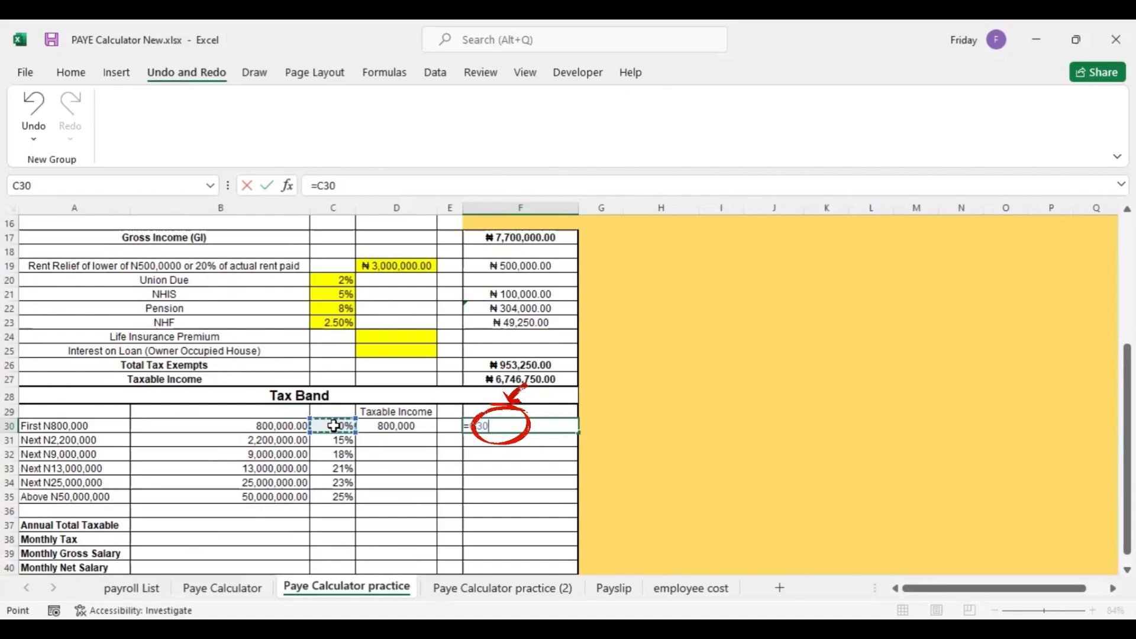
{"action": "type", "text": "*"}
{"action": "left_click", "coordinate": [389, 434]}
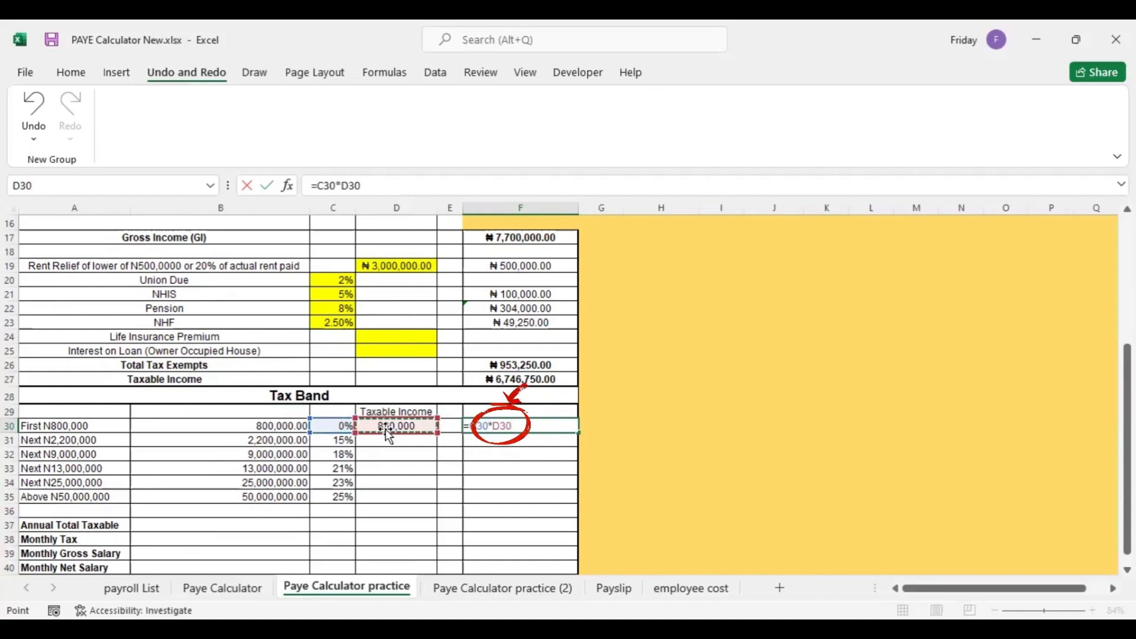
{"action": "key", "text": "Return"}
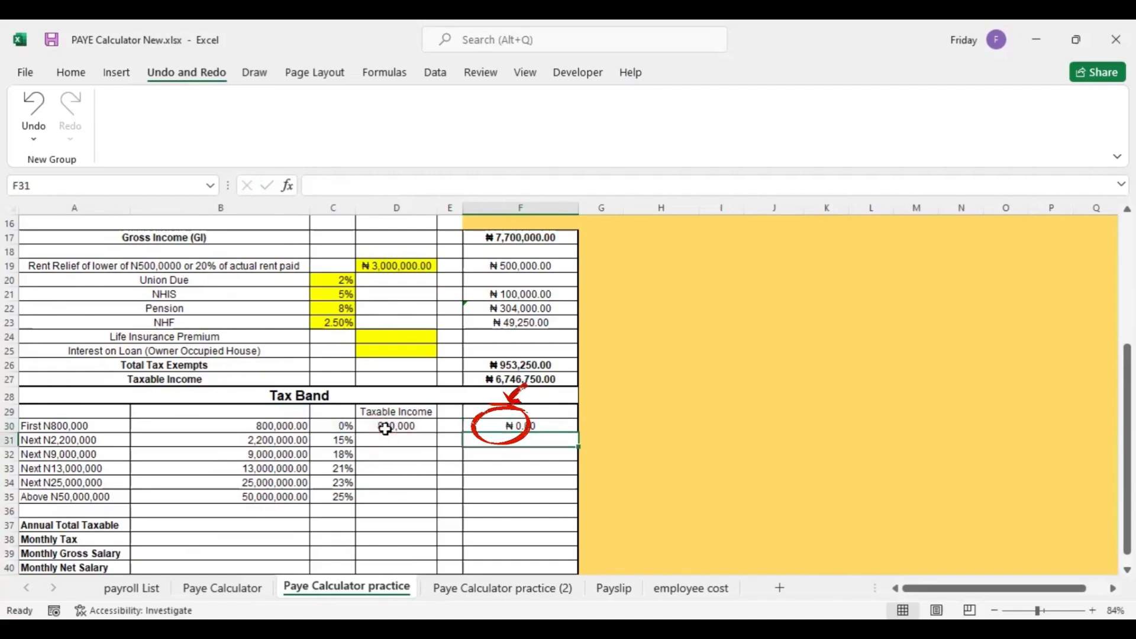
{"action": "left_click", "coordinate": [514, 424]}
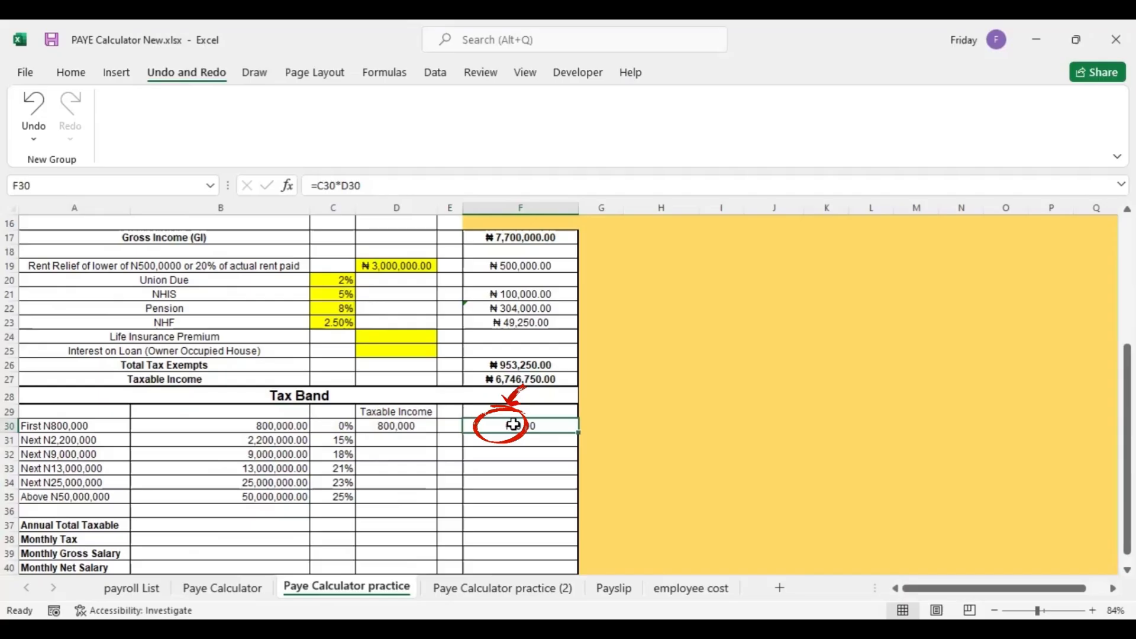
Step: Append a multiplication operator to the end of the IF formula in D30
{"action": "double_click", "coordinate": [396, 425]}
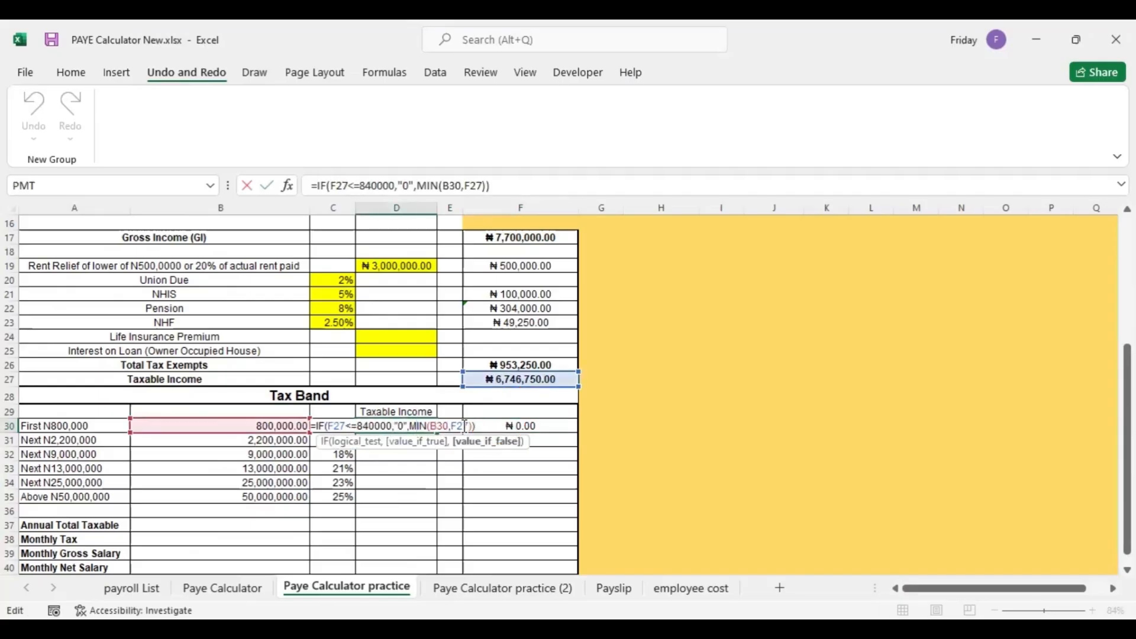
{"action": "left_click", "coordinate": [481, 426]}
{"action": "type", "text": "*"}
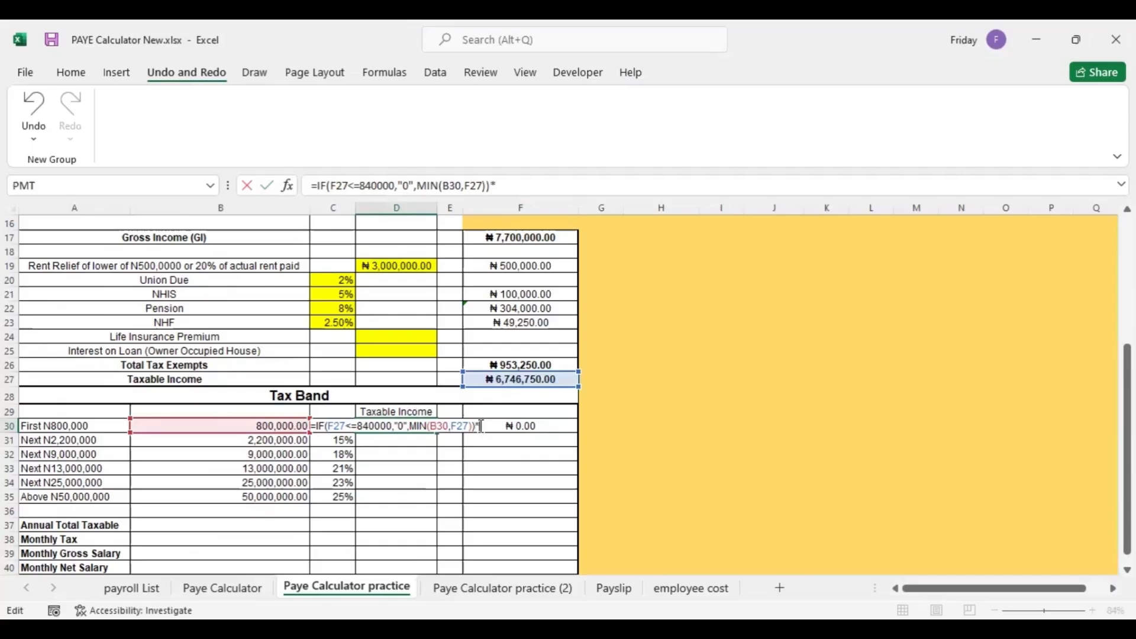
Step: Complete the D30 formula as =IF(F27<=840000,"0",MIN(B30,F27))*1 and select that cell to review it
{"action": "type", "text": "1"}
{"action": "key", "text": "Return"}
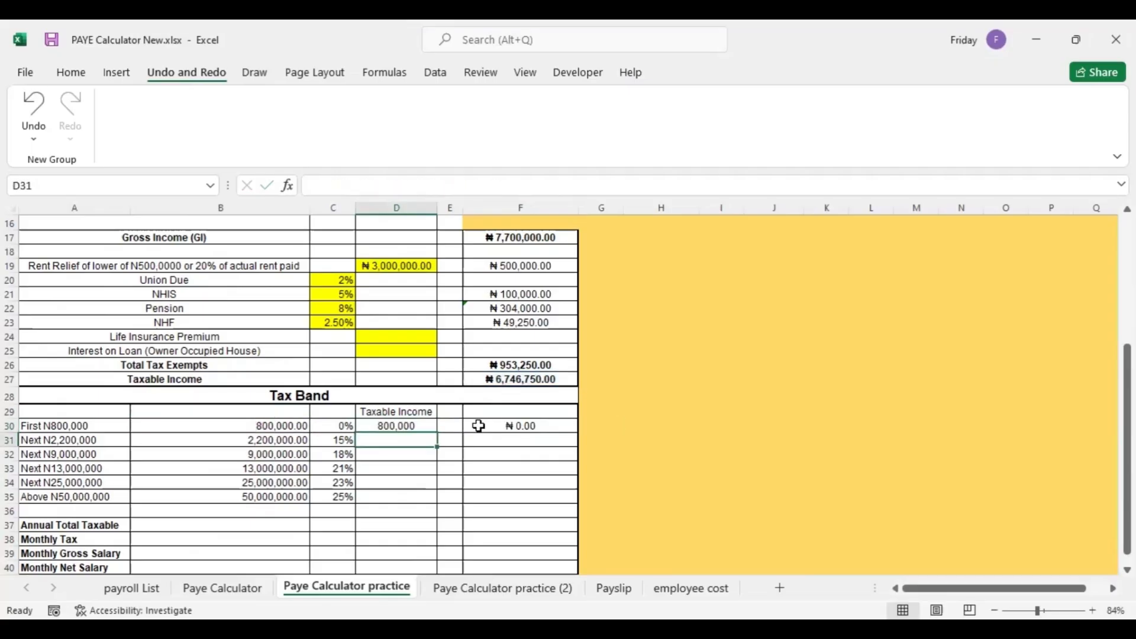
{"action": "left_click", "coordinate": [419, 426]}
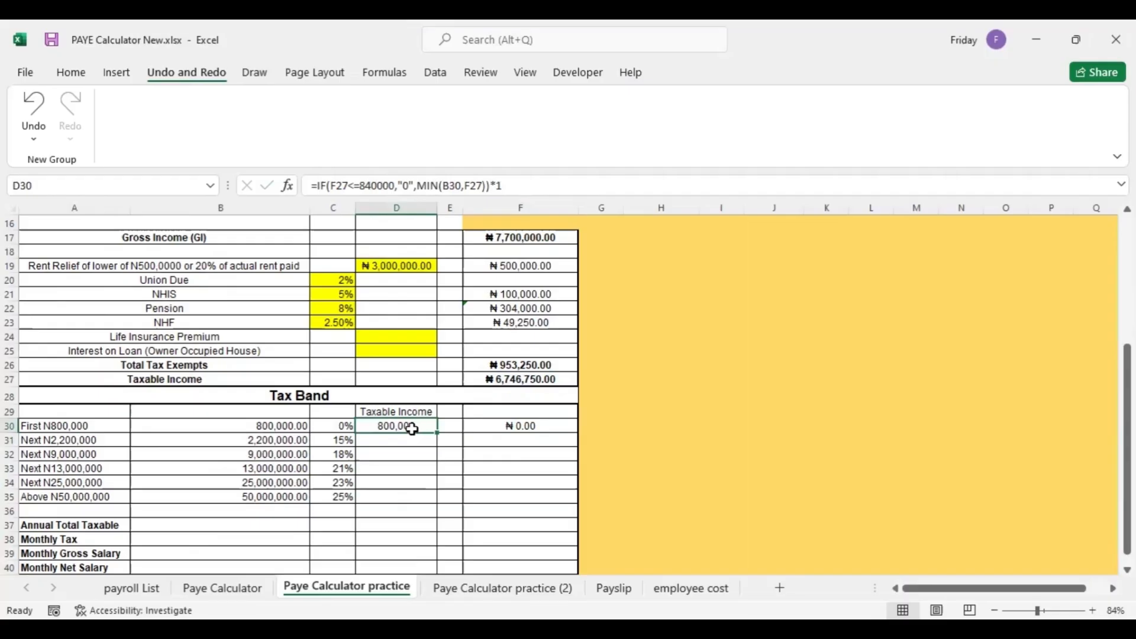
Step: Enter an IF formula in D31 that returns "0" when the taxable income in F27 is <=840000
{"action": "left_click", "coordinate": [403, 438]}
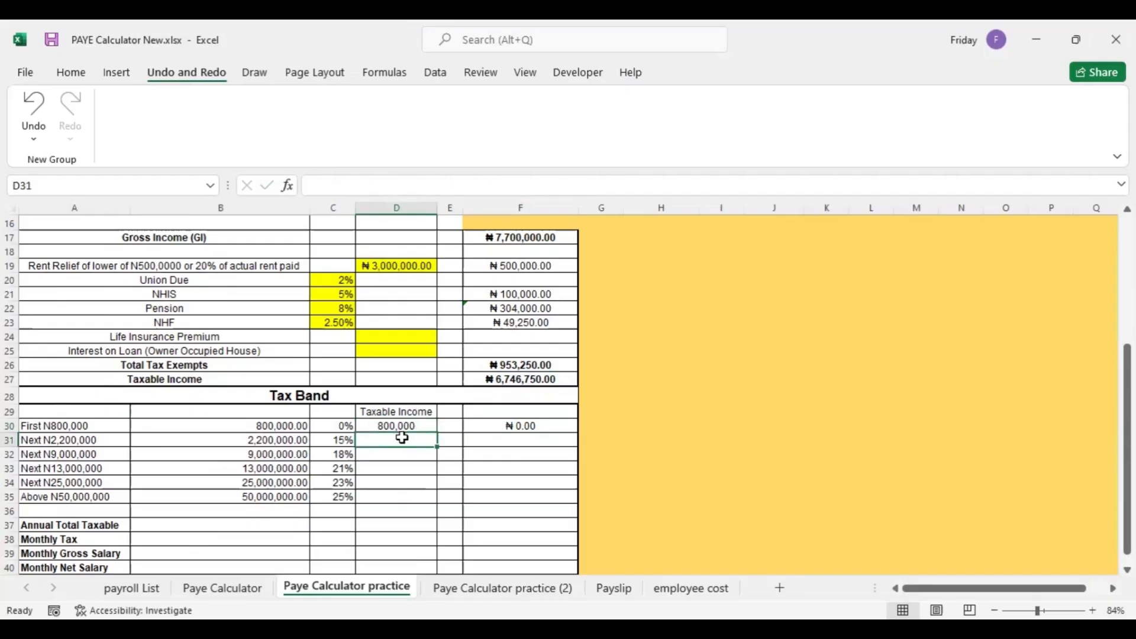
{"action": "type", "text": "="}
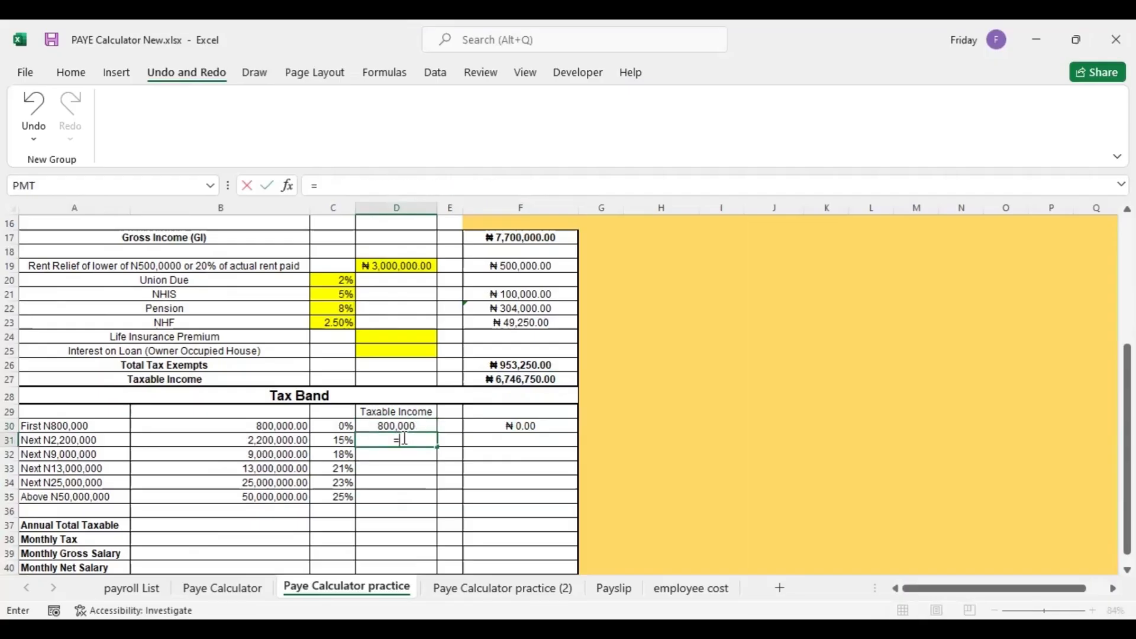
{"action": "type", "text": "if"}
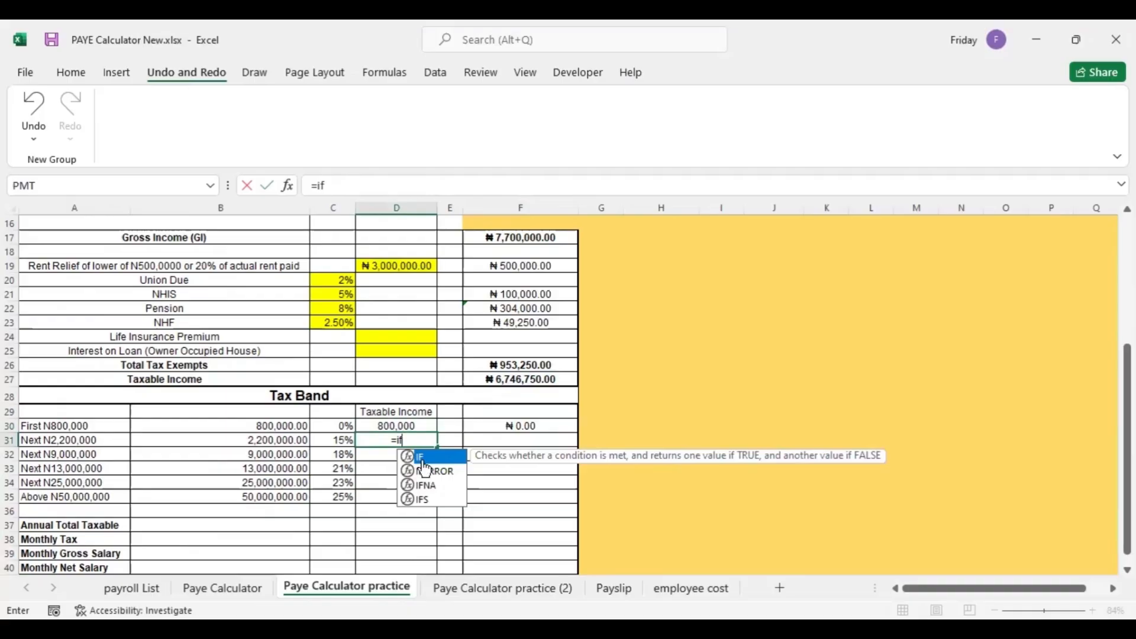
{"action": "key", "text": "Tab"}
{"action": "left_click", "coordinate": [504, 378]}
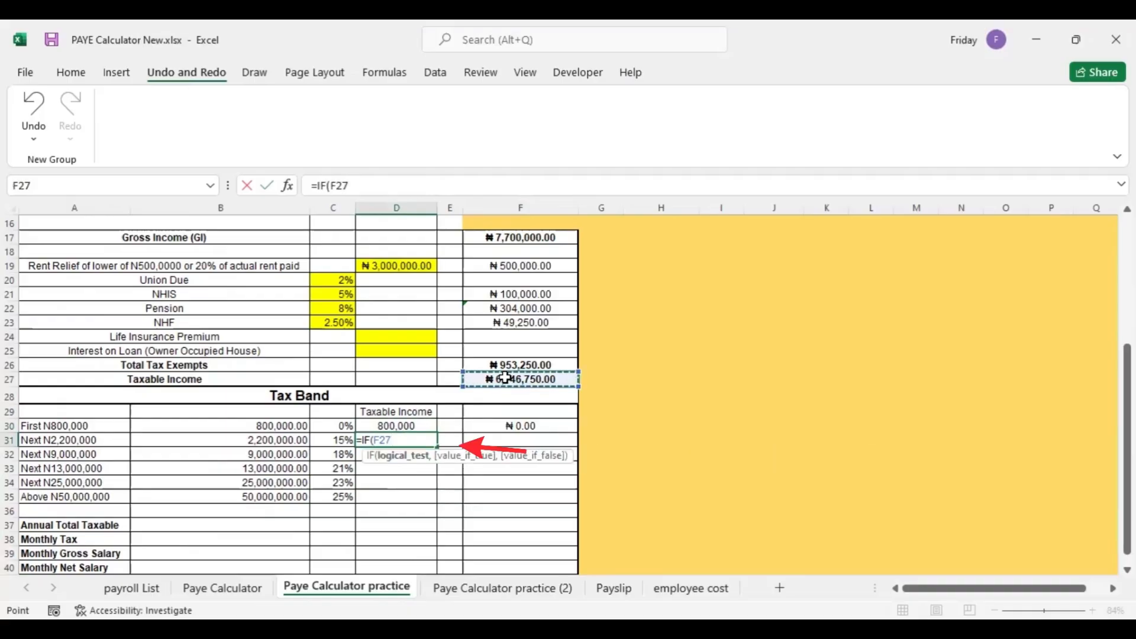
{"action": "type", "text": "<"}
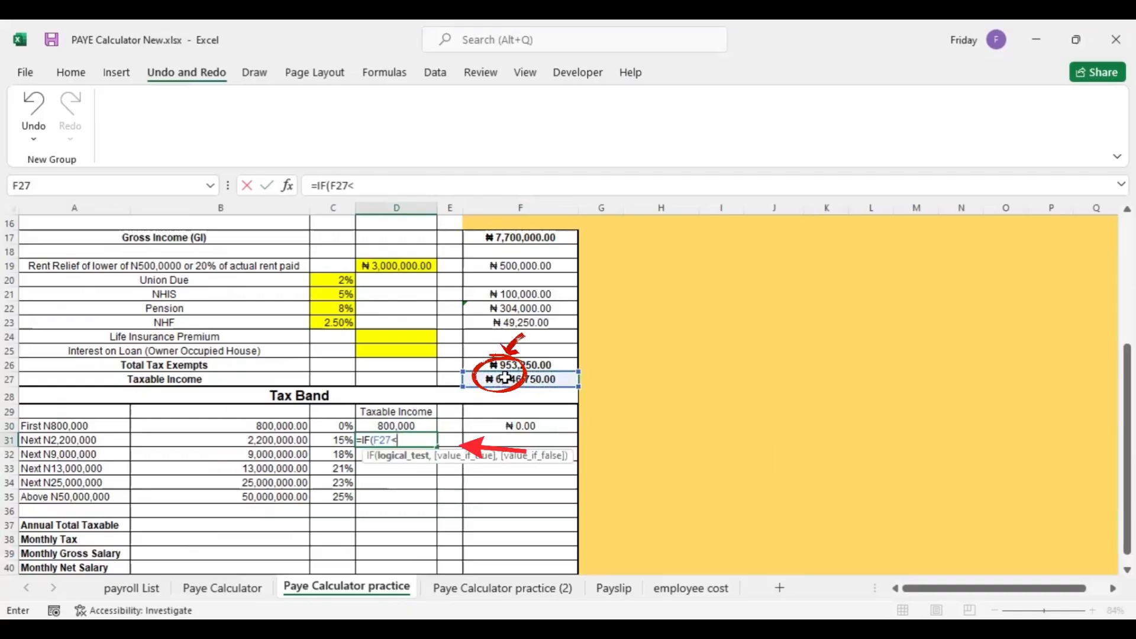
{"action": "type", "text": "="}
{"action": "type", "text": "84"}
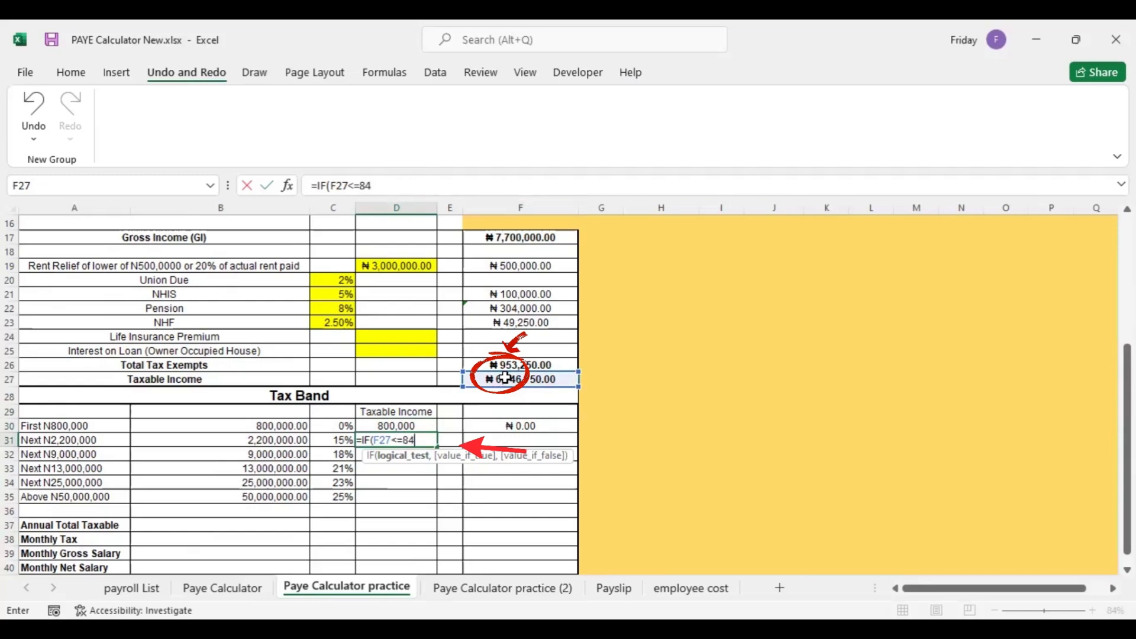
{"action": "type", "text": "0000"}
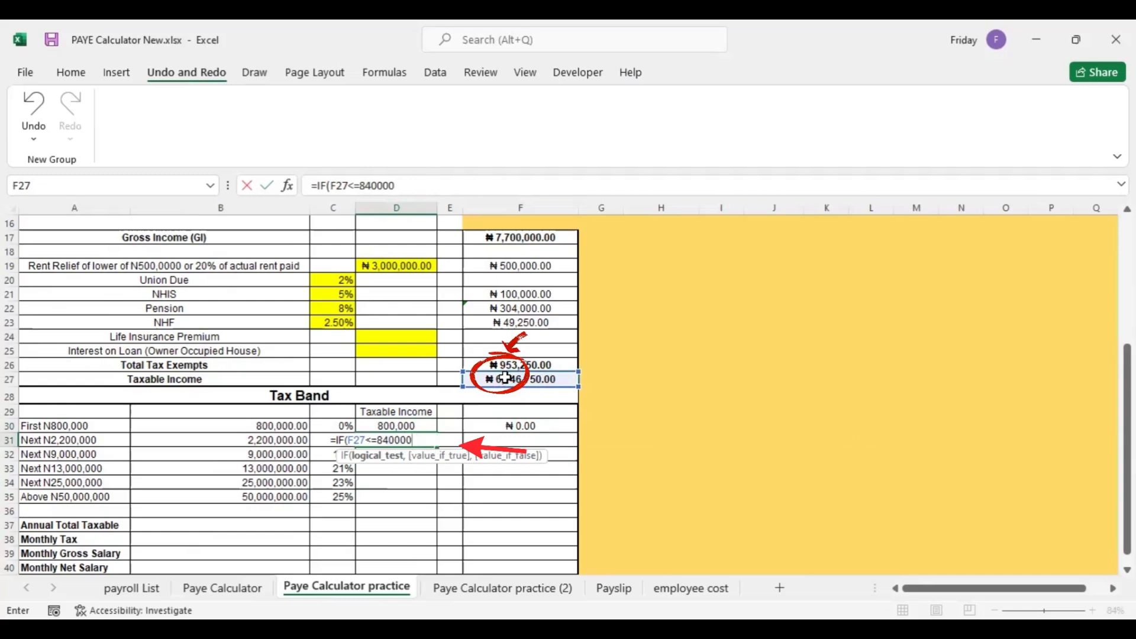
{"action": "type", "text": ",\"0\""}
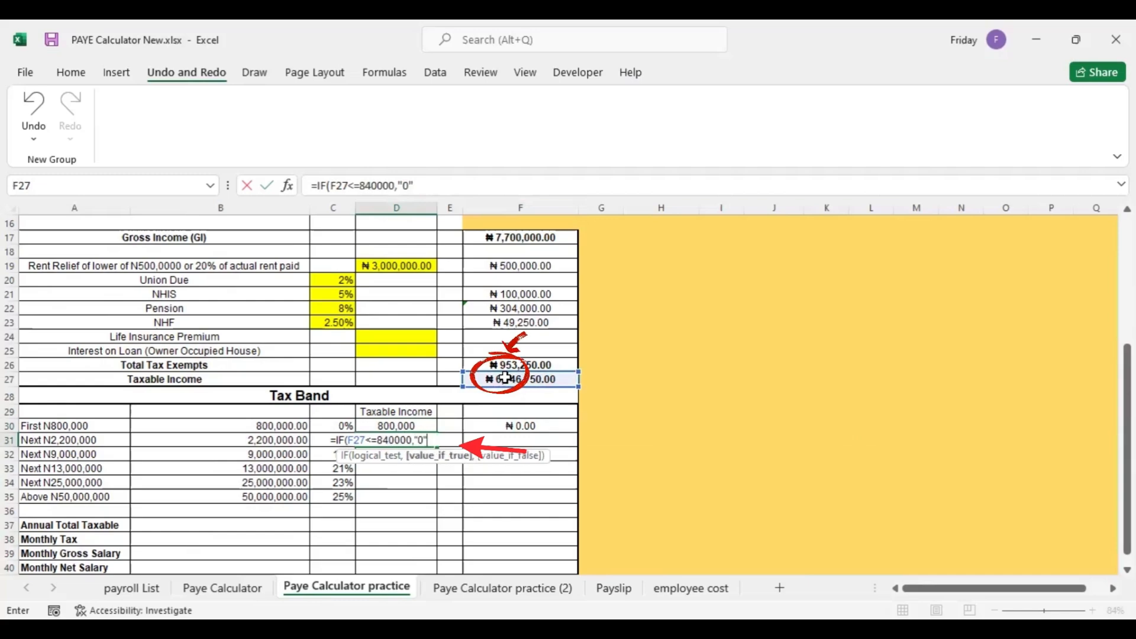
{"action": "key", "text": "Return"}
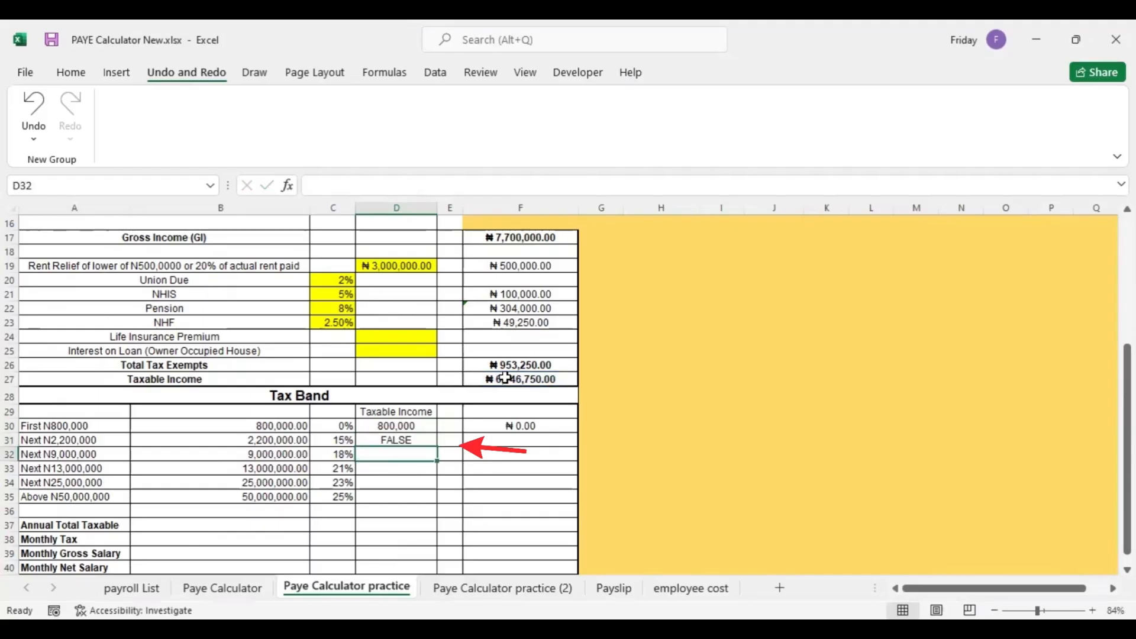
Step: Add MIN(B31,F27-D30) as the false result of the IF formula in D31
{"action": "double_click", "coordinate": [428, 441]}
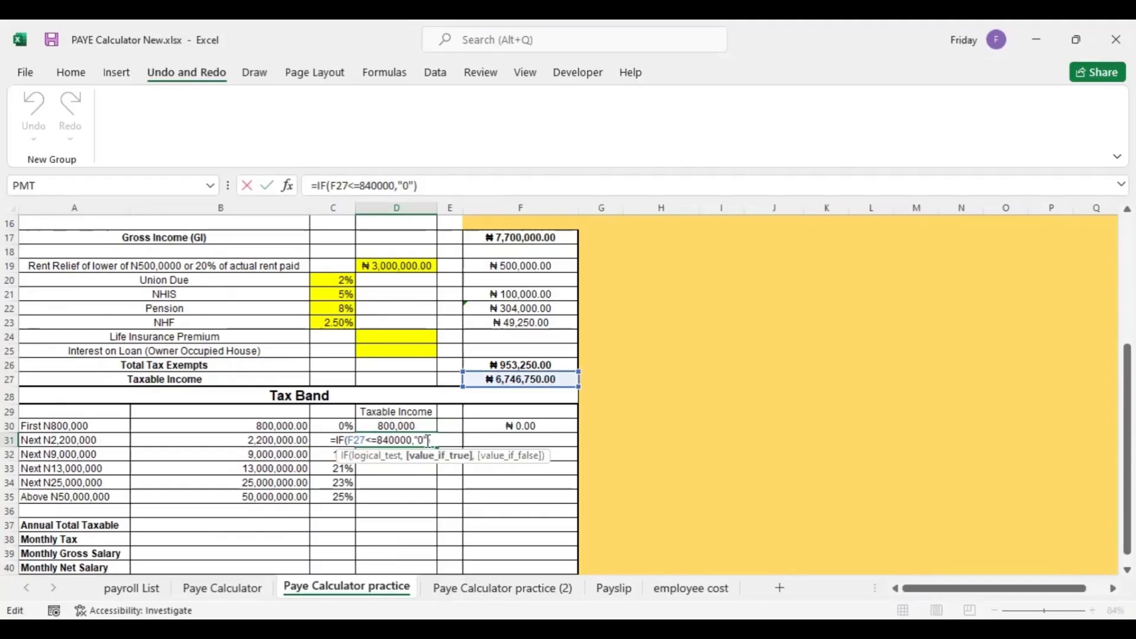
{"action": "type", "text": ",min"}
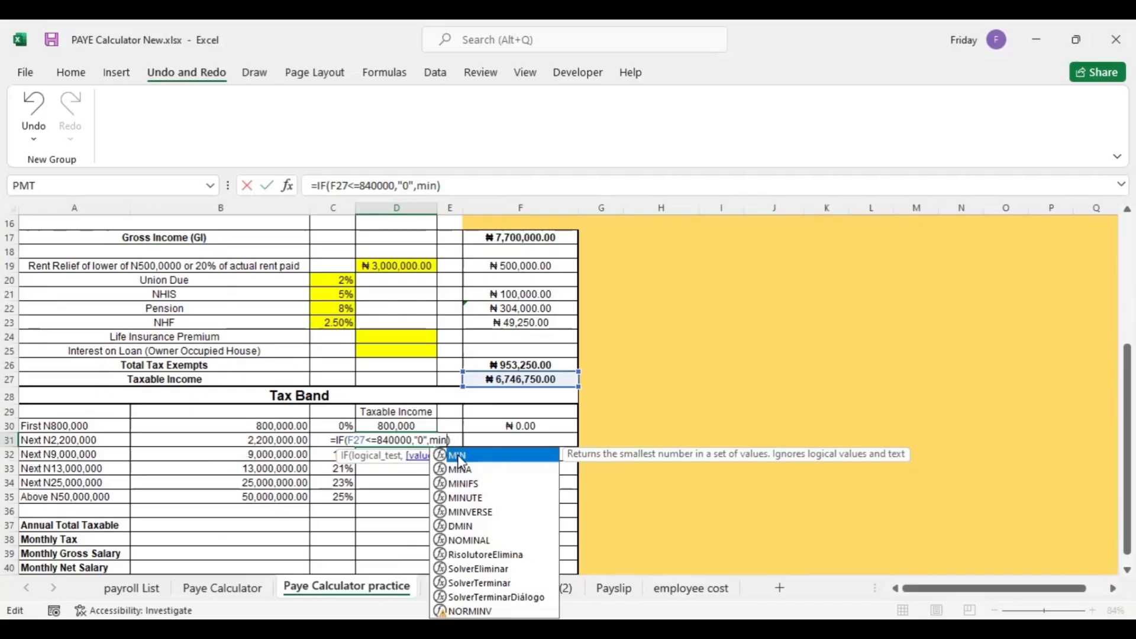
{"action": "double_click", "coordinate": [460, 455]}
{"action": "left_click", "coordinate": [296, 441]}
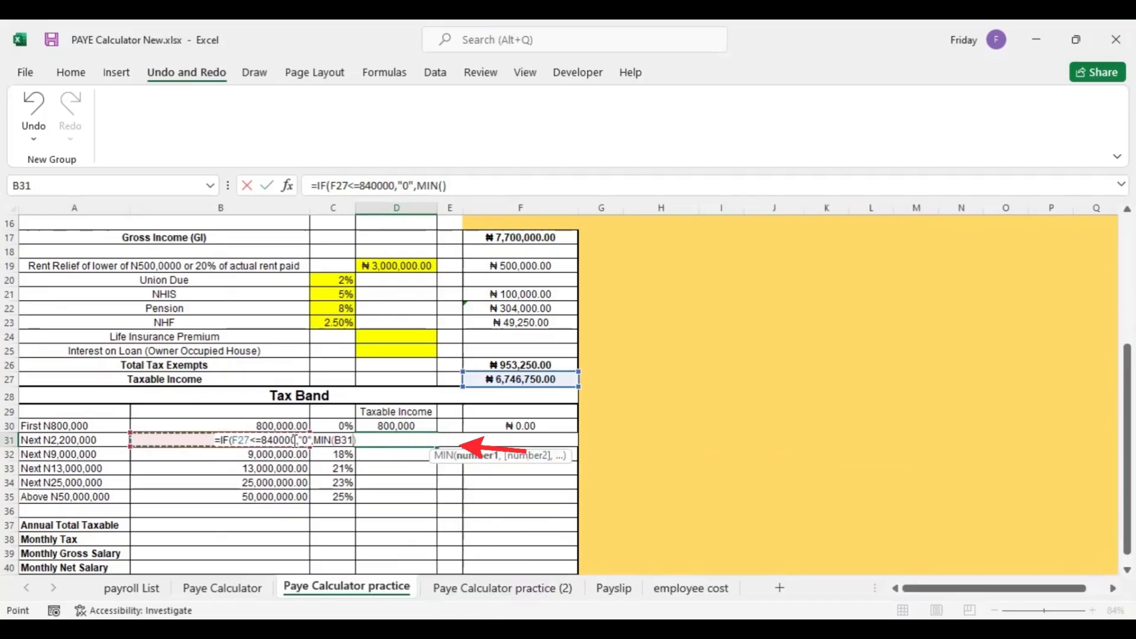
{"action": "type", "text": ","}
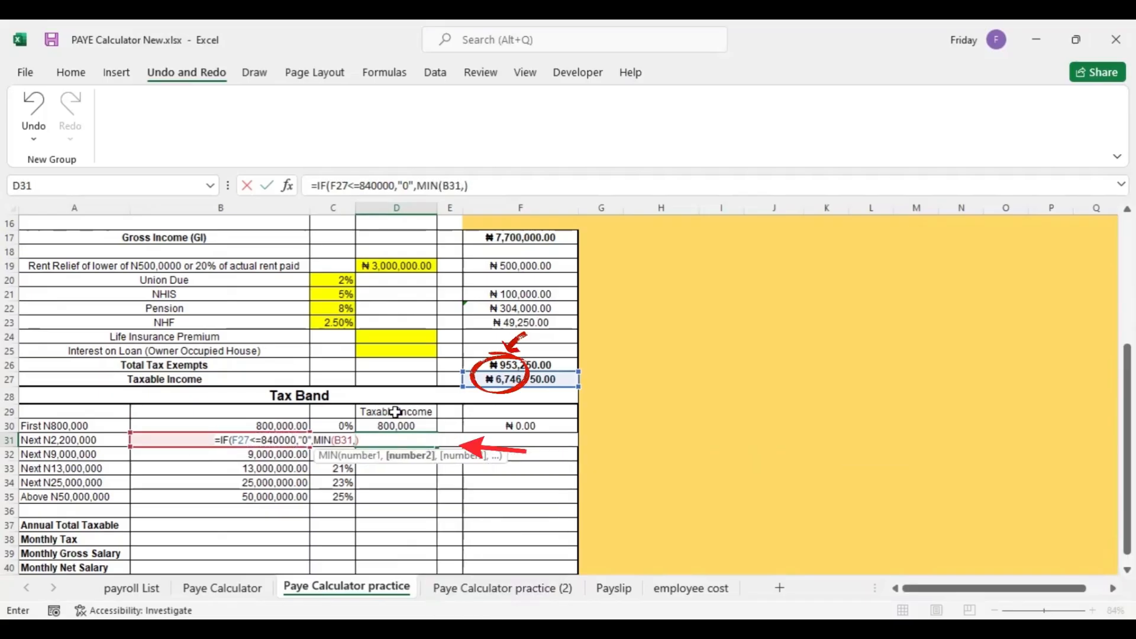
{"action": "left_click", "coordinate": [501, 379]}
{"action": "type", "text": "-"}
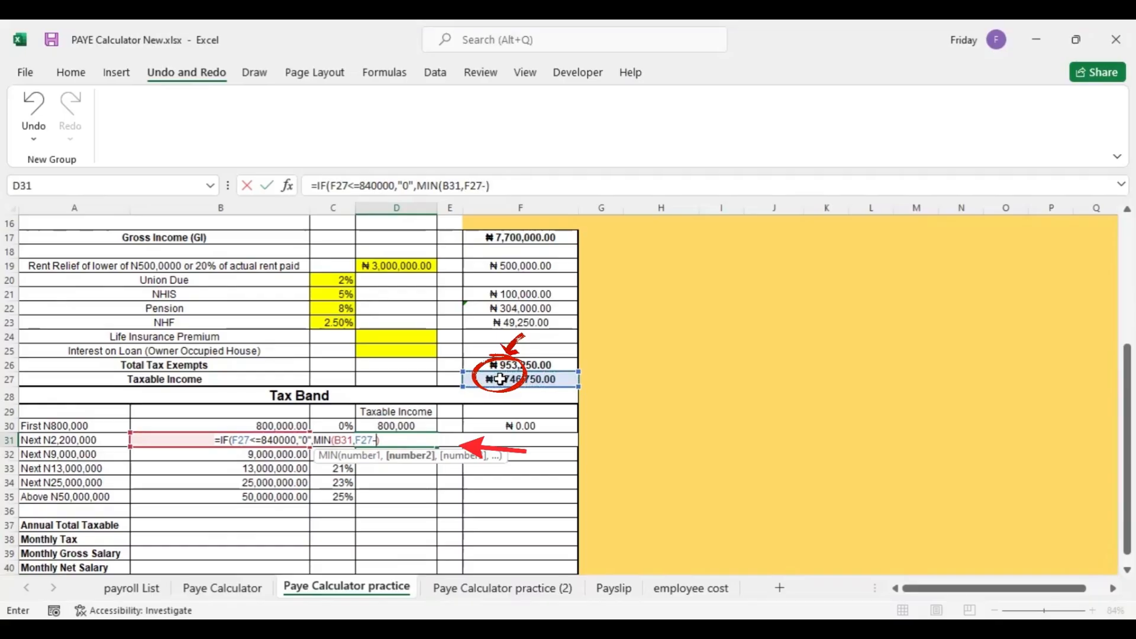
{"action": "left_click", "coordinate": [413, 425]}
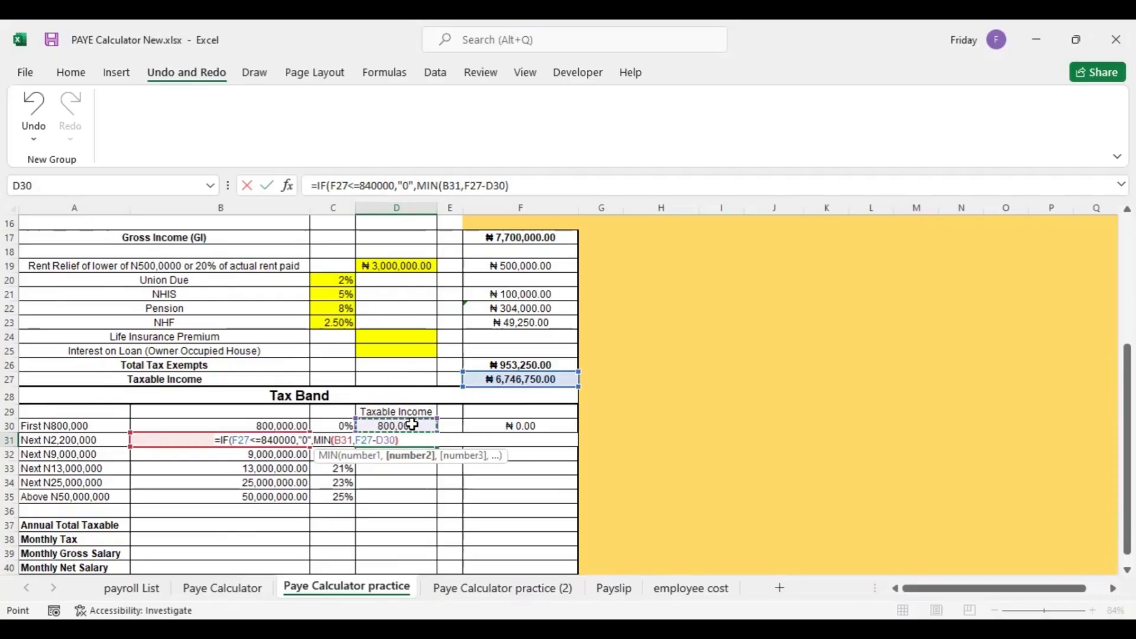
{"action": "type", "text": ")"}
{"action": "key", "text": "Return"}
{"action": "left_click", "coordinate": [405, 438]}
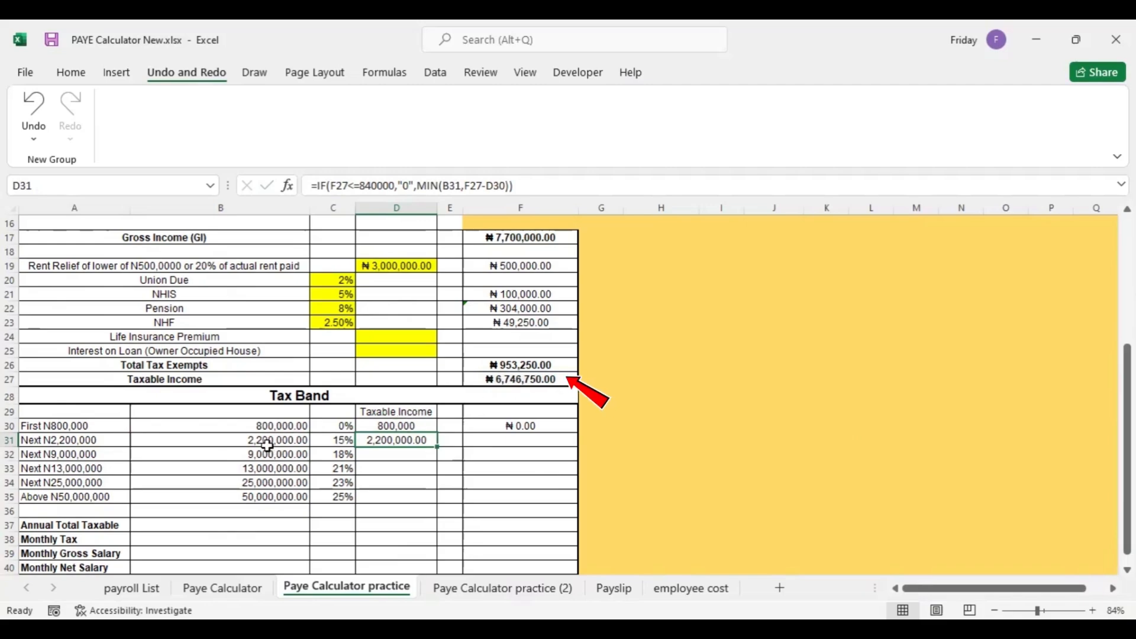
Step: Try a taxable income of 900000 in F27, check the band amounts and their sum in column D, and undo the change
{"action": "left_click", "coordinate": [529, 380]}
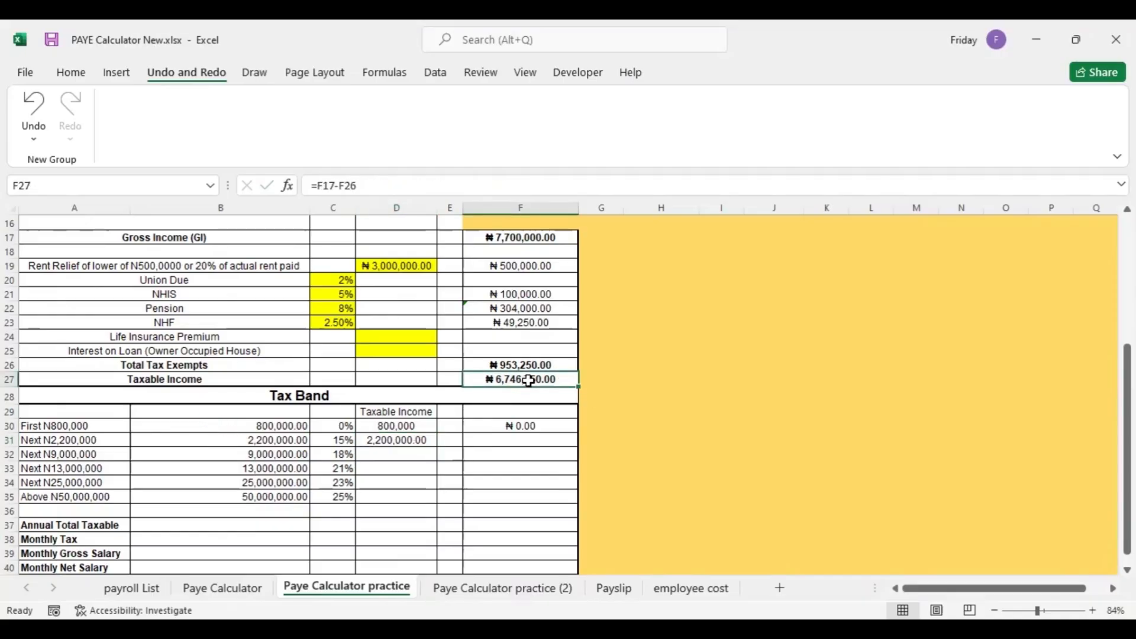
{"action": "type", "text": "900000"}
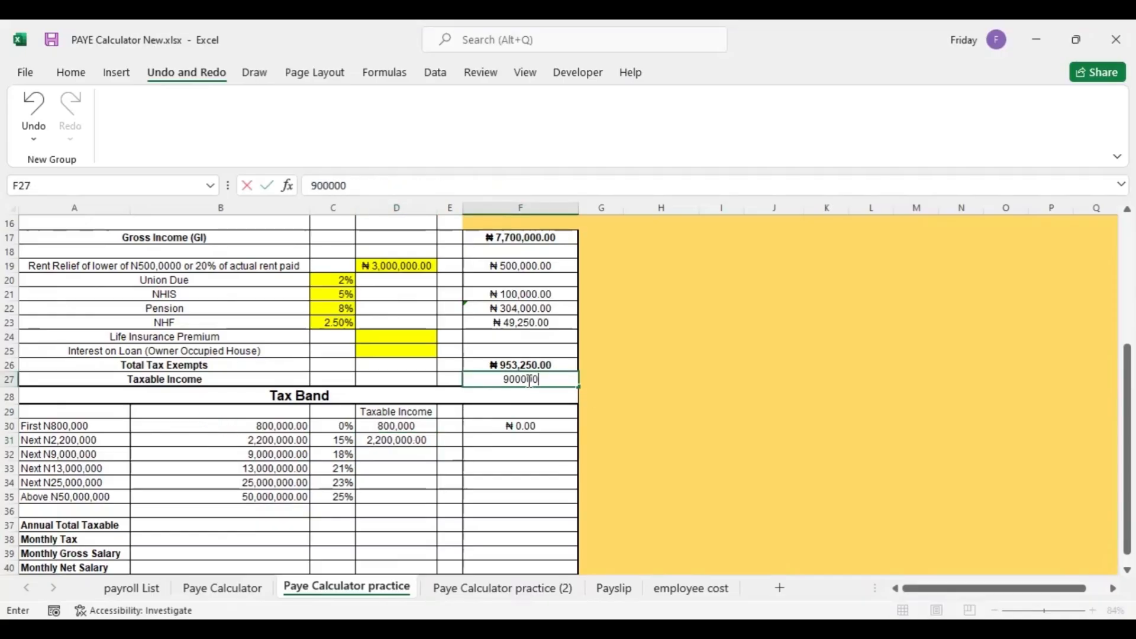
{"action": "key", "text": "Return"}
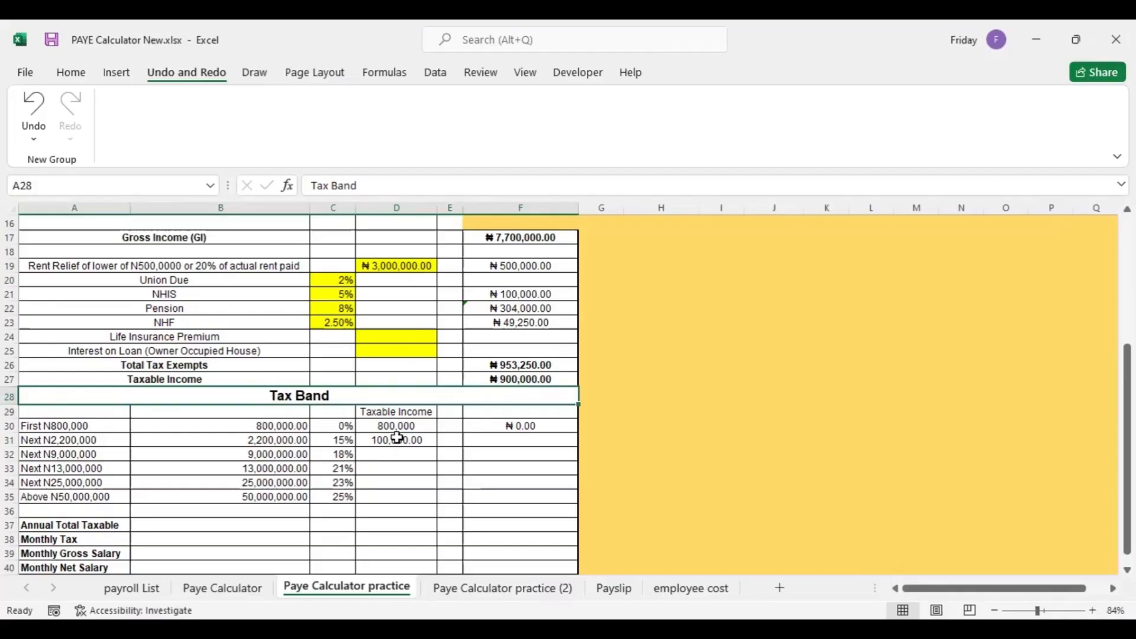
{"action": "left_click_drag", "start_coordinate": [393, 425], "coordinate": [389, 519]}
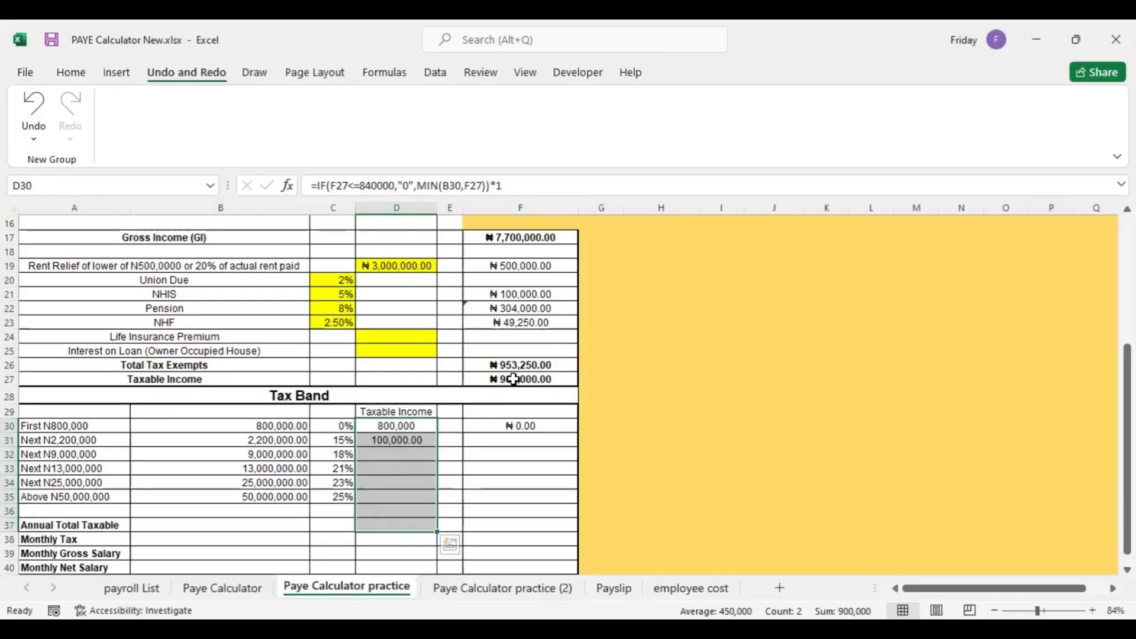
{"action": "left_click", "coordinate": [416, 440]}
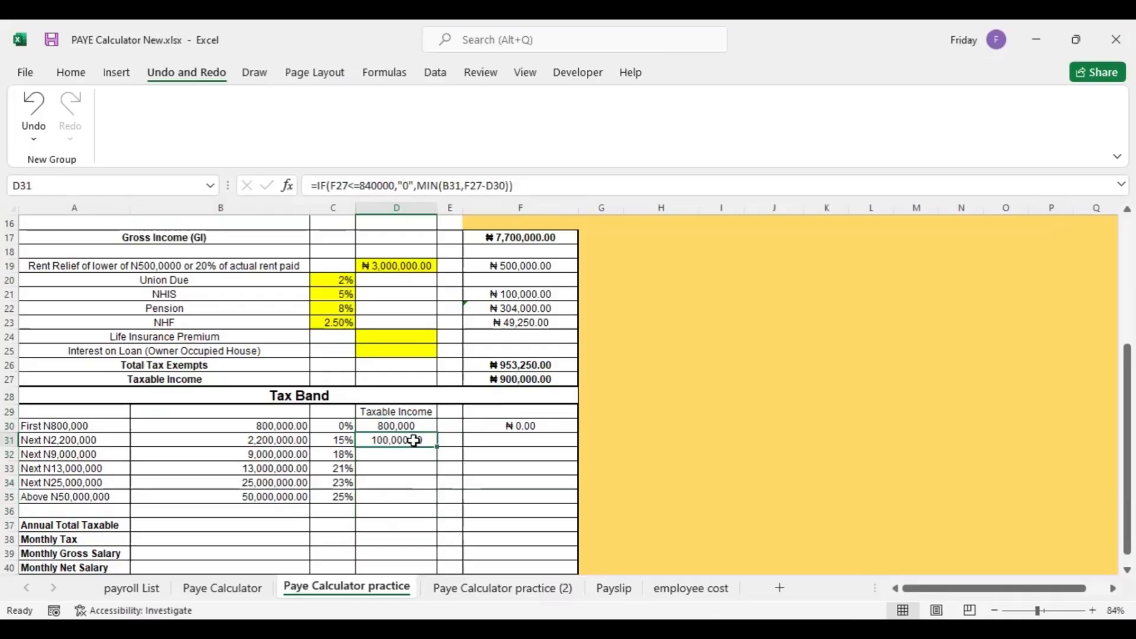
{"action": "left_click", "coordinate": [41, 117]}
Step: Multiply the IF result in D31 by 1, matching the formula in D30
{"action": "left_click", "coordinate": [409, 439]}
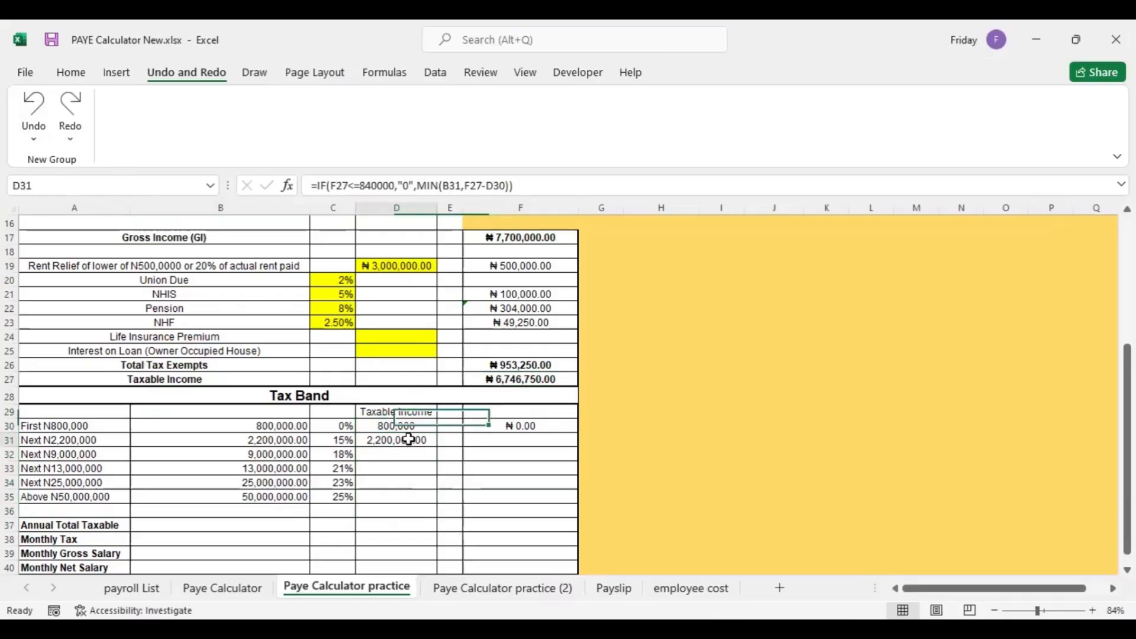
{"action": "double_click", "coordinate": [414, 438]}
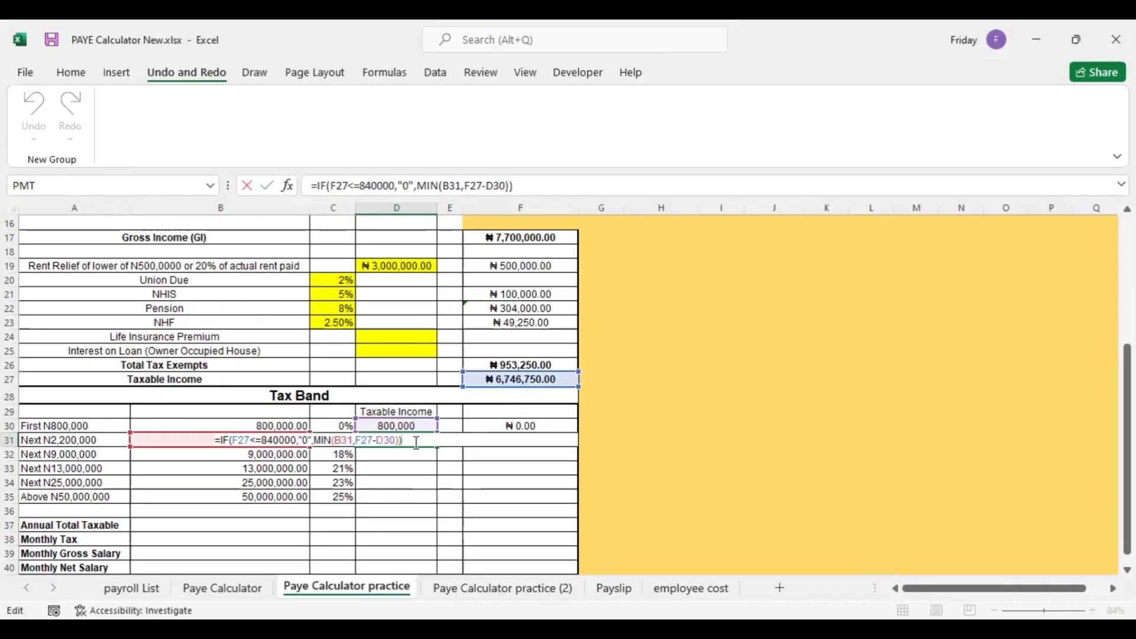
{"action": "type", "text": "+"}
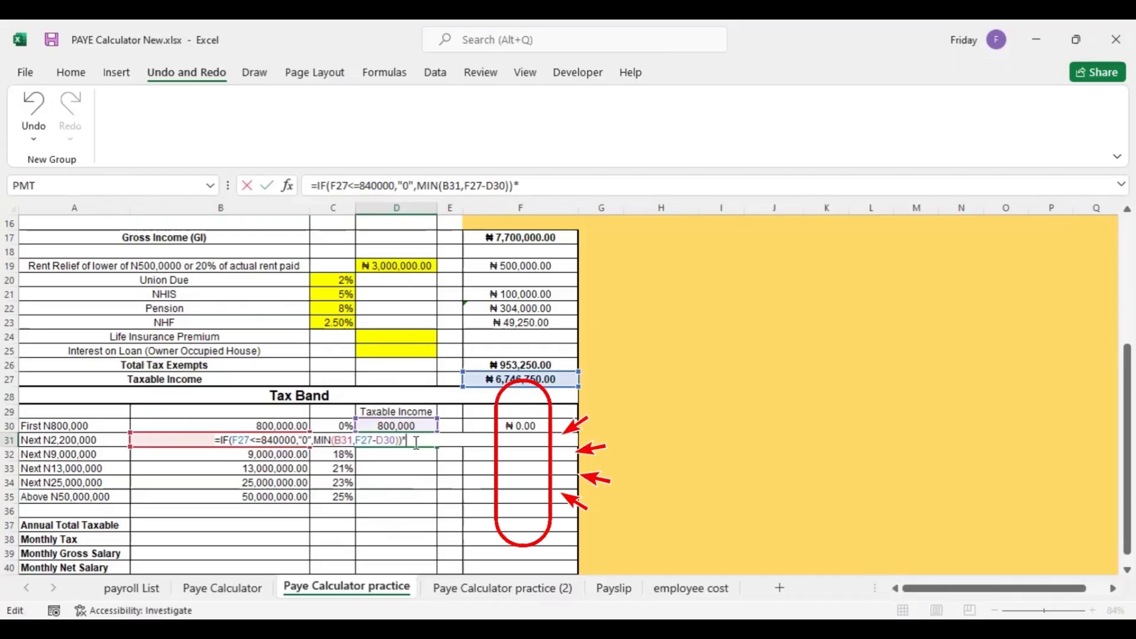
{"action": "key", "text": "Return"}
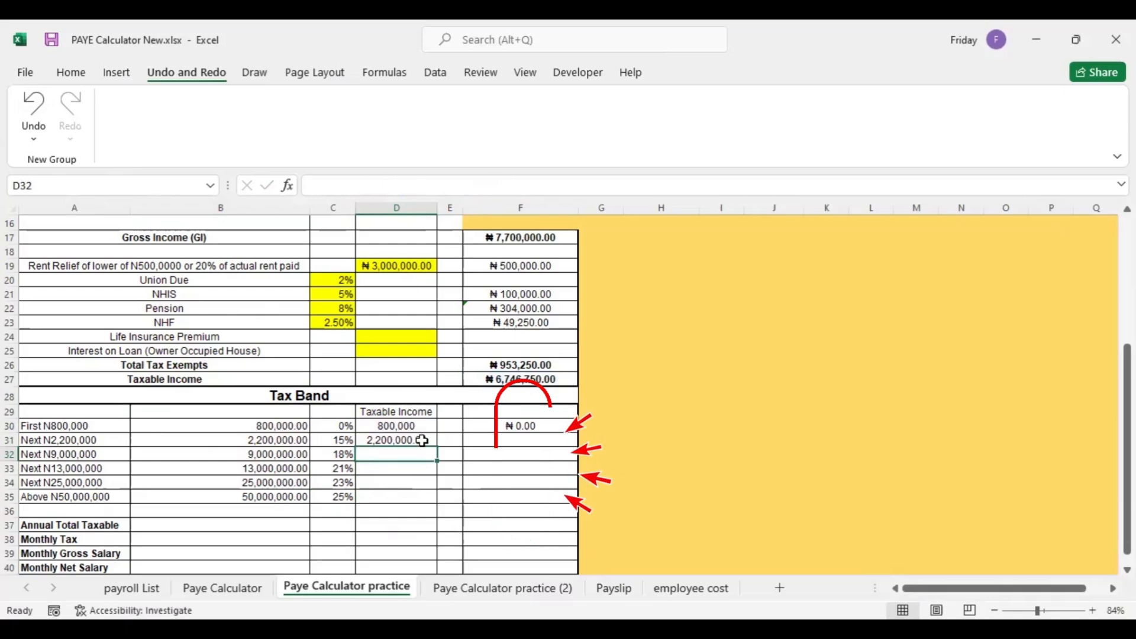
Step: Copy the tax formula from F30 down through F35 so every tax band multiplies its rate by its taxable income
{"action": "left_click", "coordinate": [534, 425]}
{"action": "left_click_drag", "start_coordinate": [577, 431], "coordinate": [577, 445]}
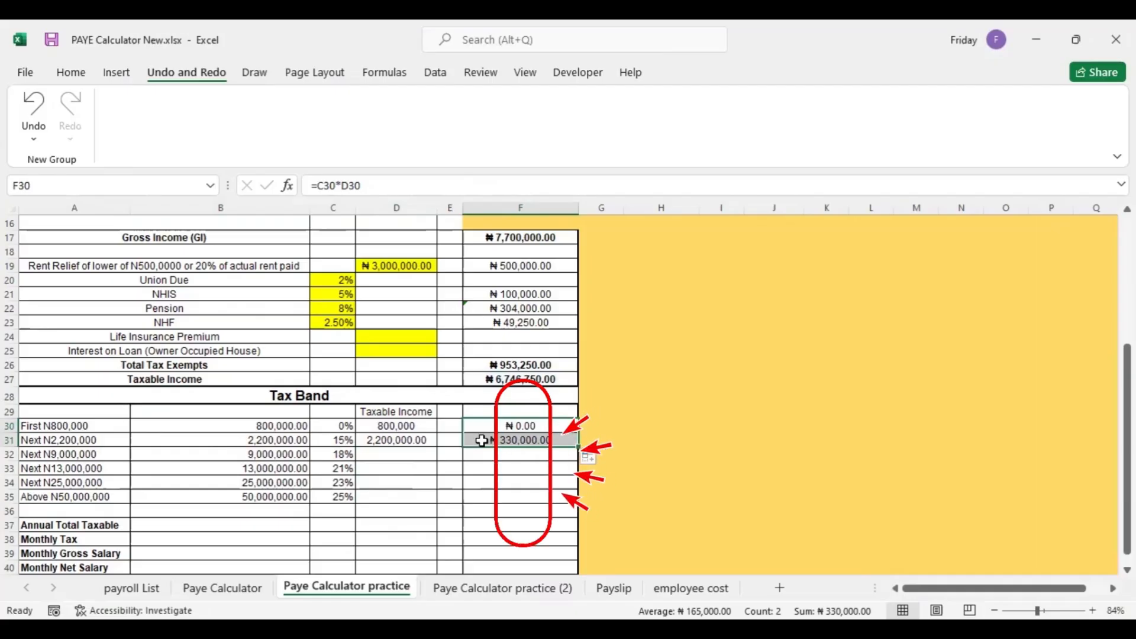
{"action": "left_click", "coordinate": [507, 439]}
{"action": "left_click_drag", "start_coordinate": [578, 446], "coordinate": [571, 509]}
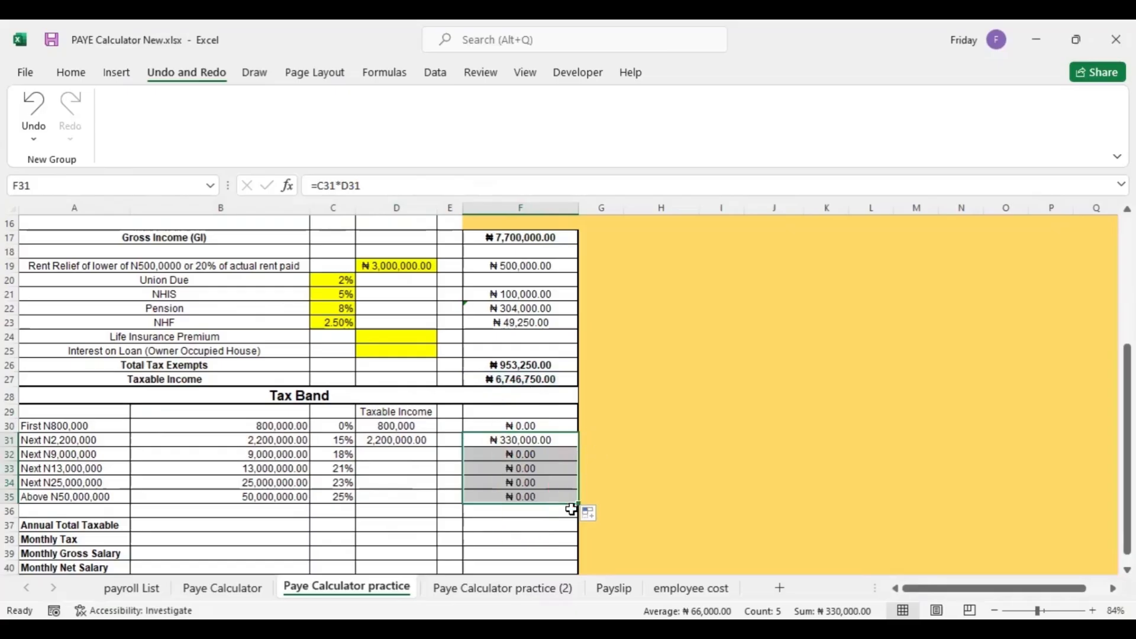
Step: Start an IF formula in D32 that tests F27<=840000 and returns "0" when true
{"action": "left_click", "coordinate": [394, 454]}
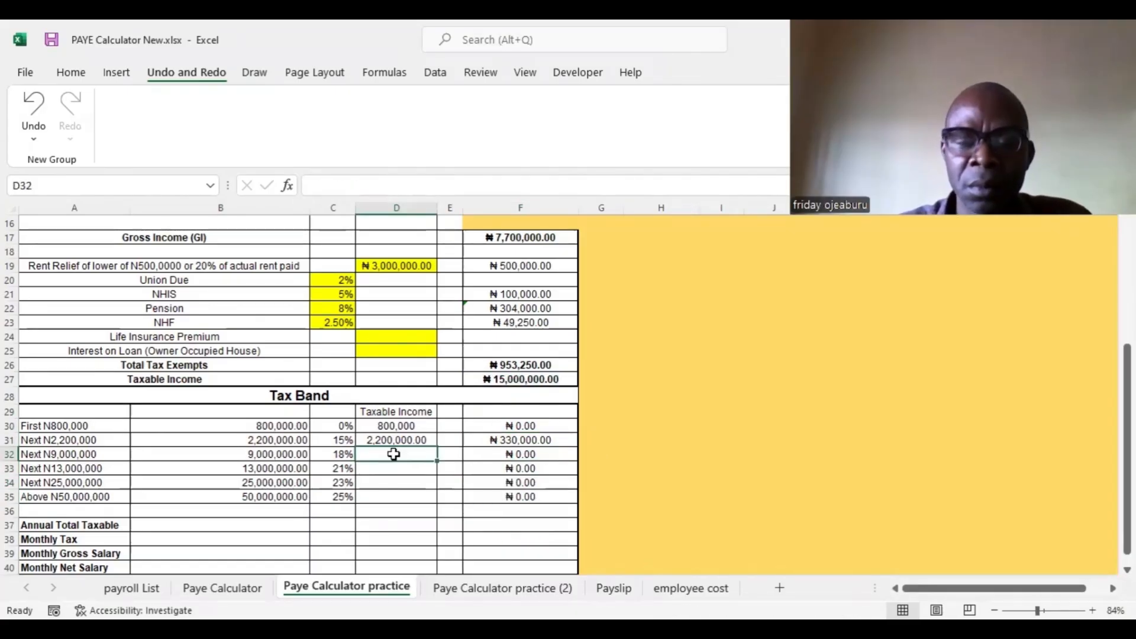
{"action": "type", "text": "="}
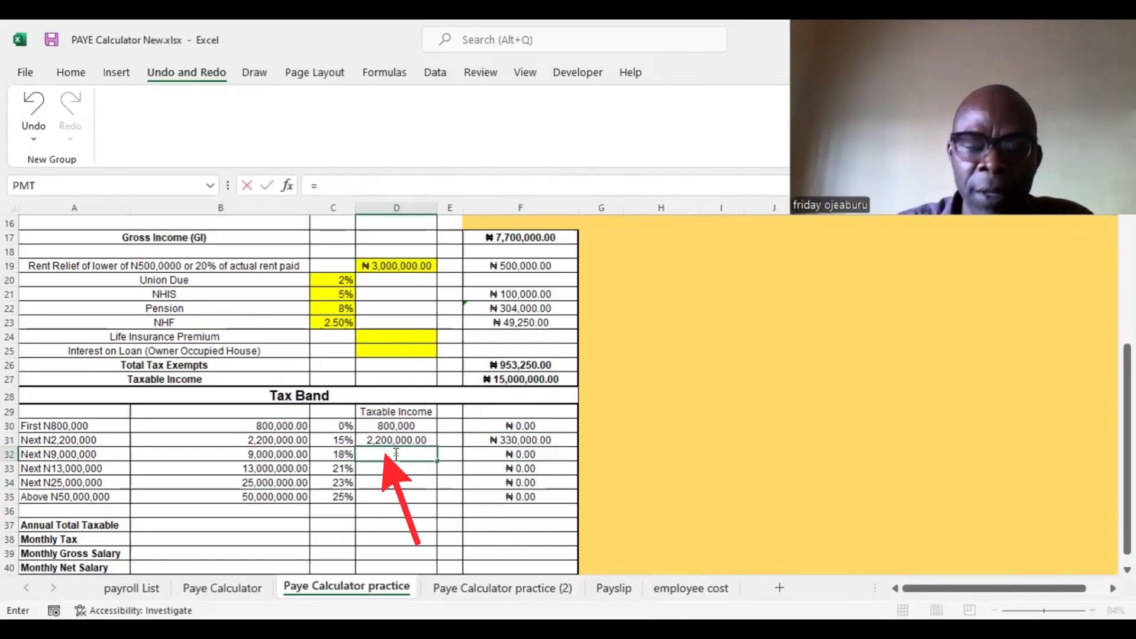
{"action": "type", "text": "if"}
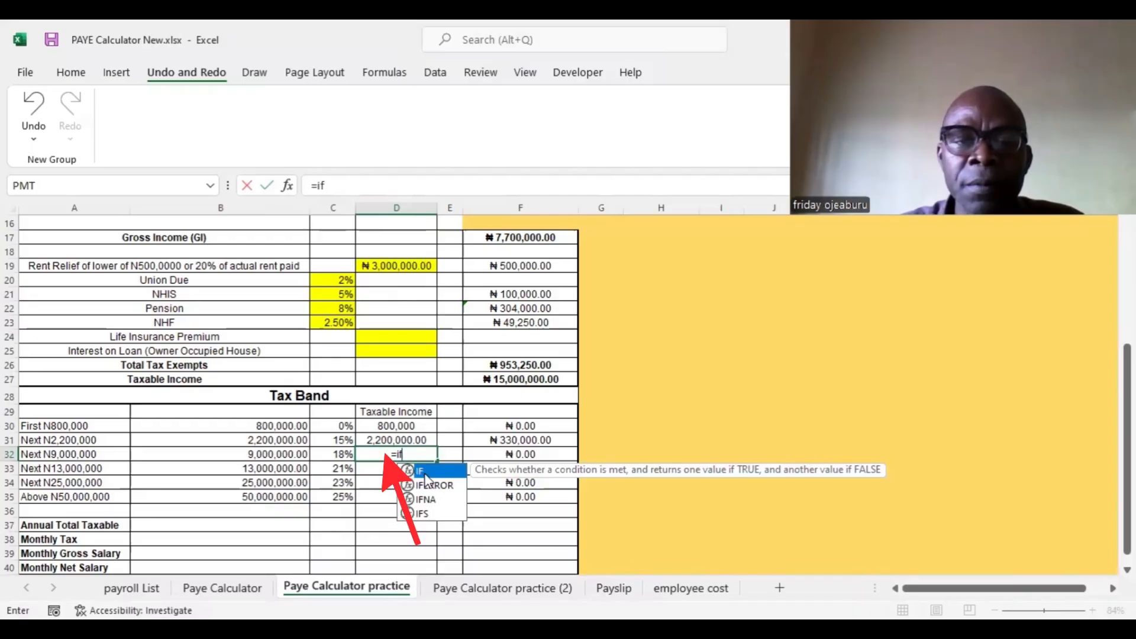
{"action": "key", "text": "Tab"}
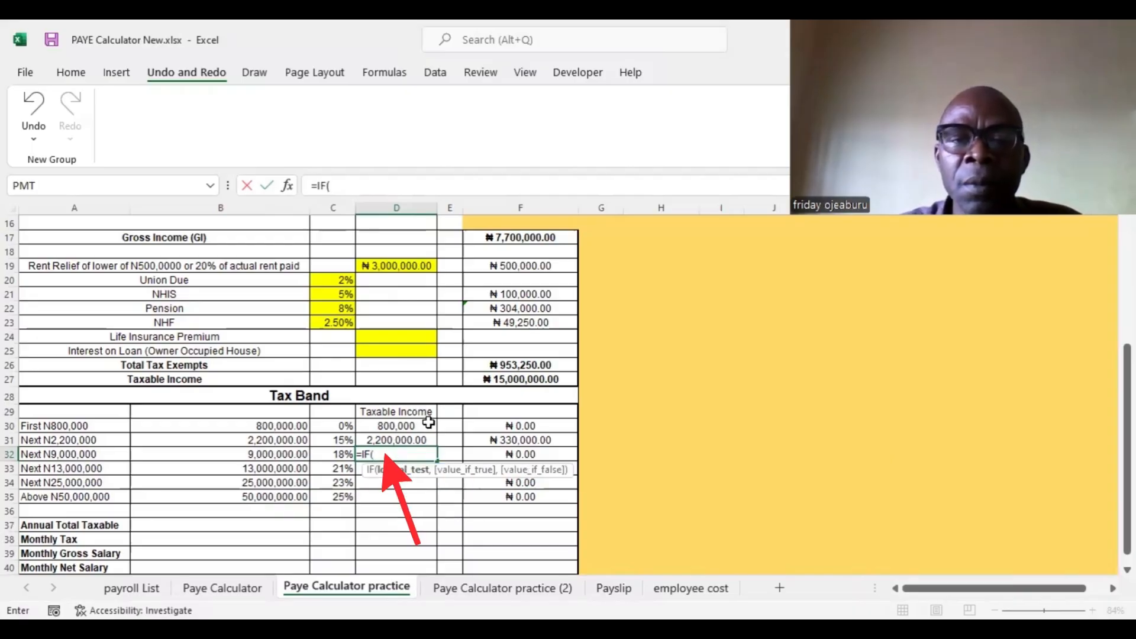
{"action": "left_click", "coordinate": [512, 379]}
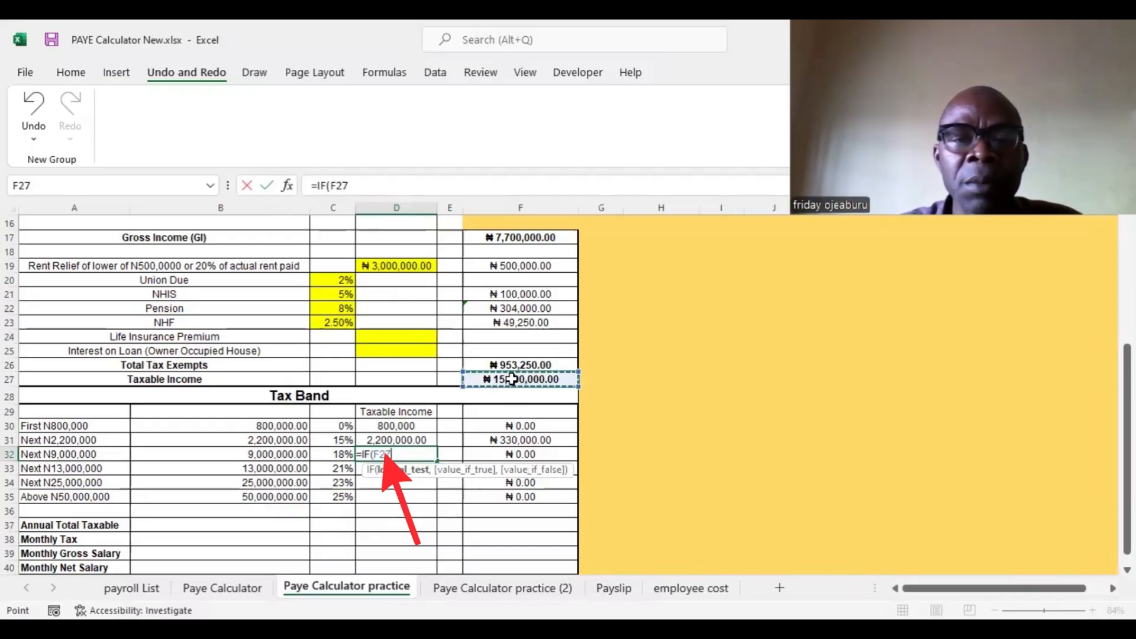
{"action": "type", "text": "<"}
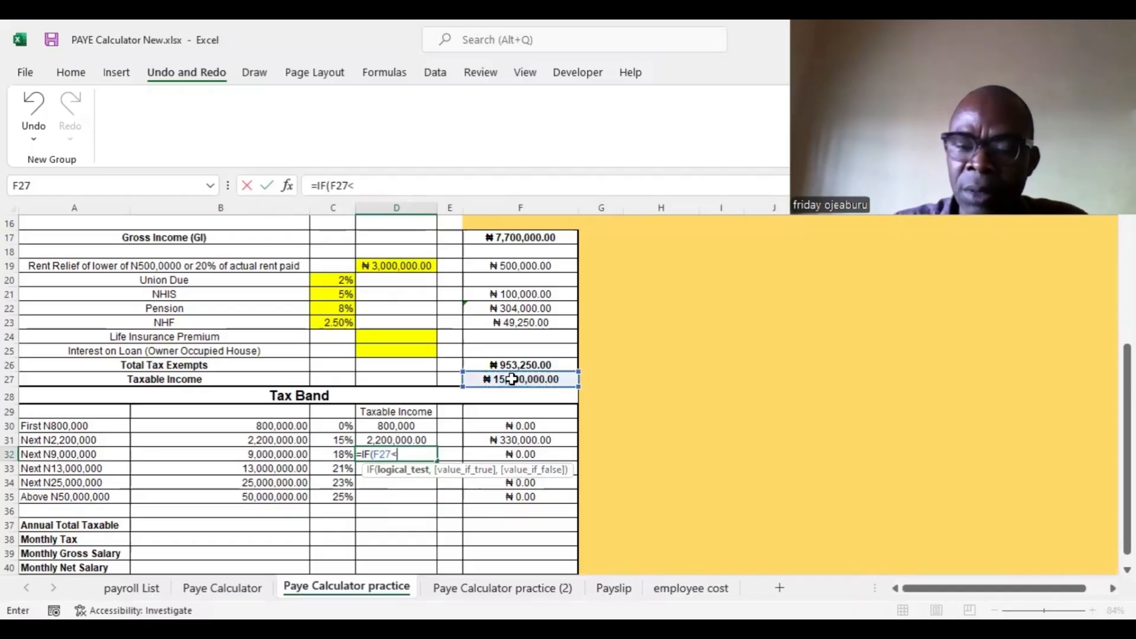
{"action": "type", "text": "=840"}
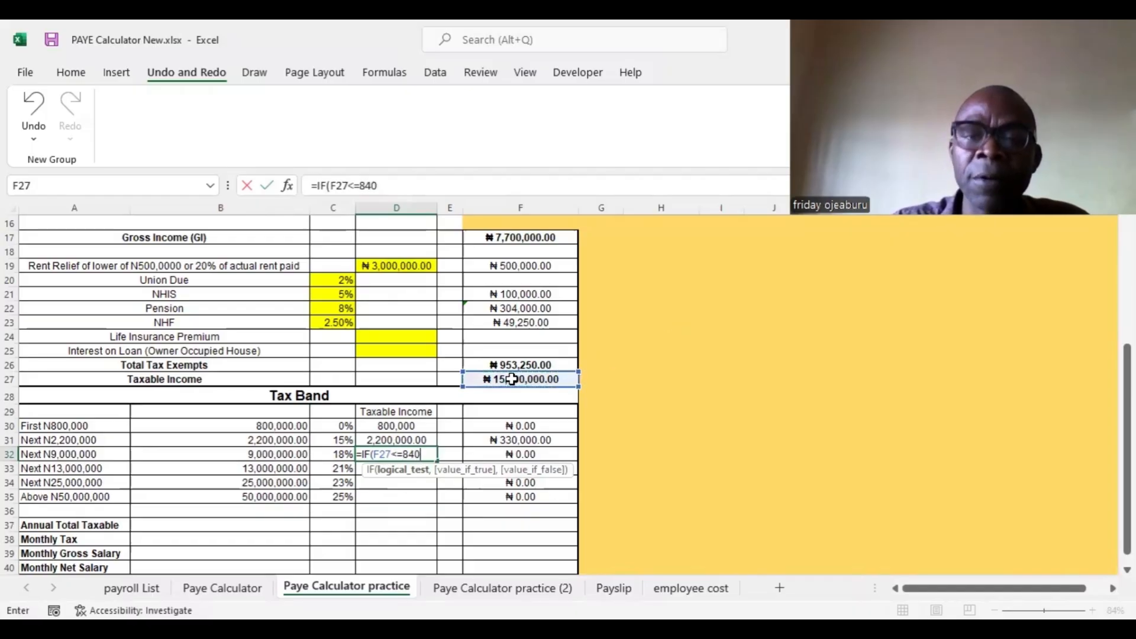
{"action": "type", "text": "000,"}
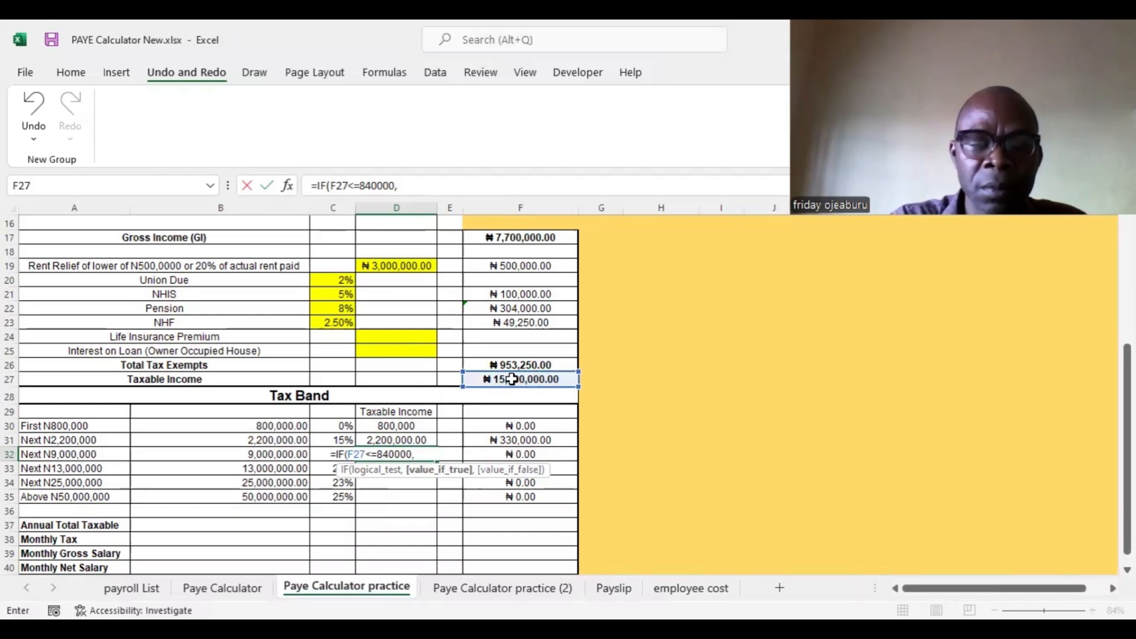
{"action": "type", "text": "\"0\""}
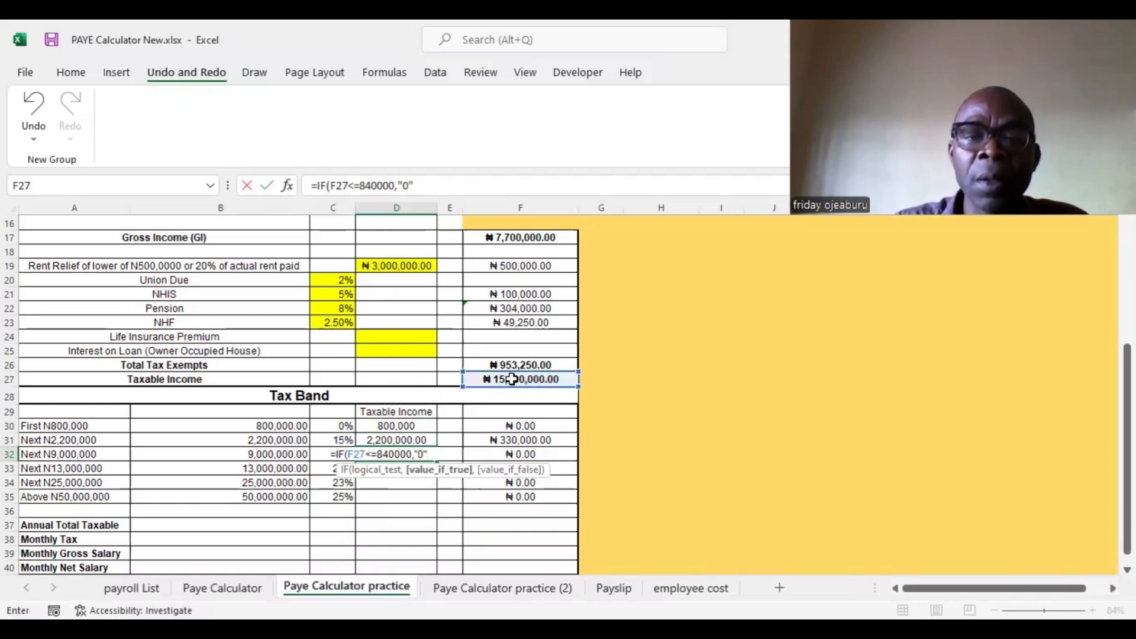
{"action": "type", "text": ","}
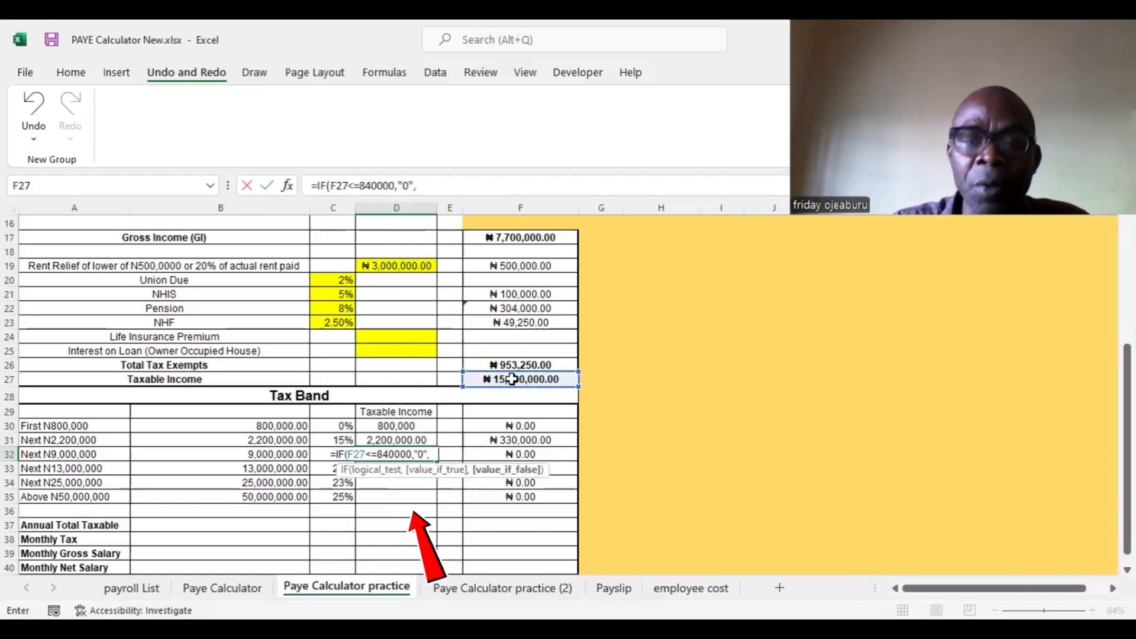
Step: Add MIN(B32,F27-D30-D31) as the false result of the IF formula in D32, accepting the closing-bracket correction
{"action": "type", "text": "min"}
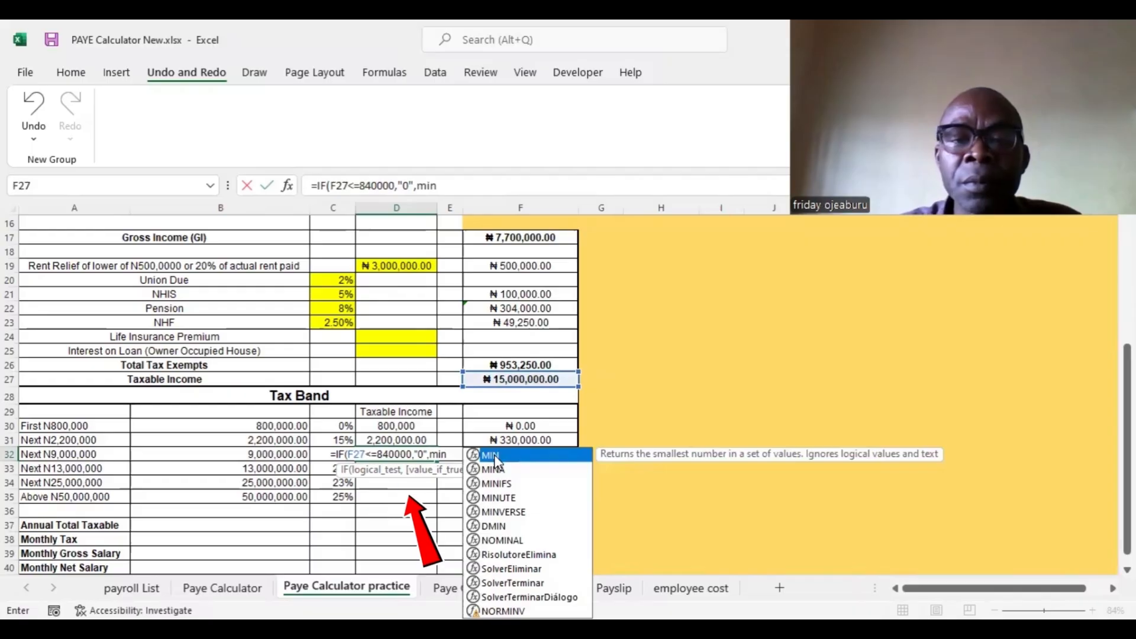
{"action": "key", "text": "Tab"}
{"action": "left_click", "coordinate": [288, 454]}
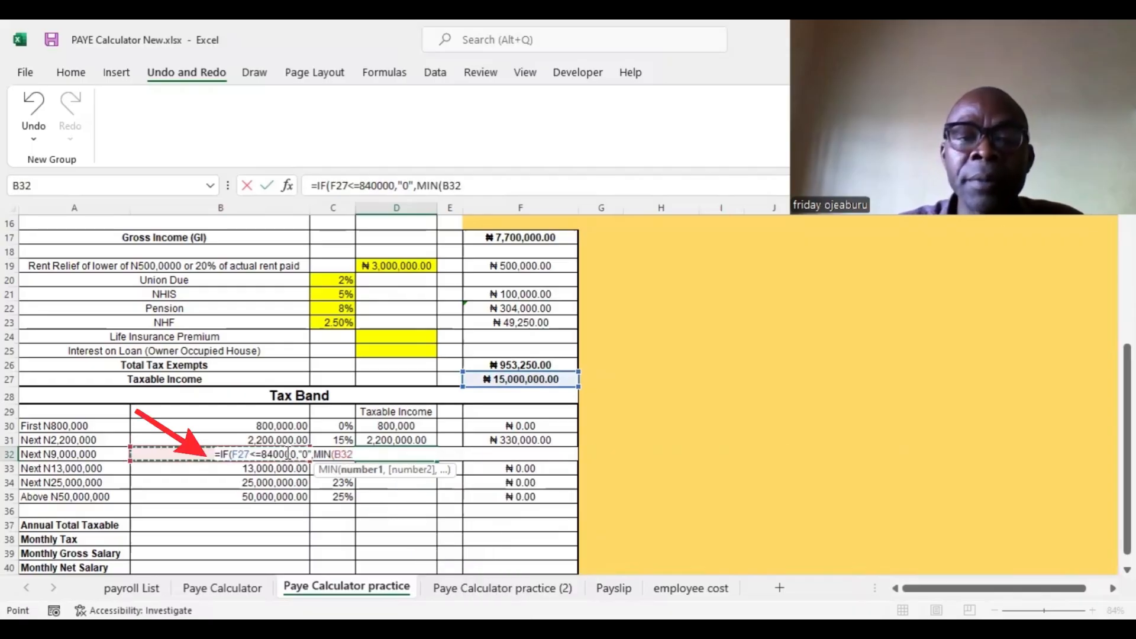
{"action": "type", "text": ","}
{"action": "left_click", "coordinate": [514, 382]}
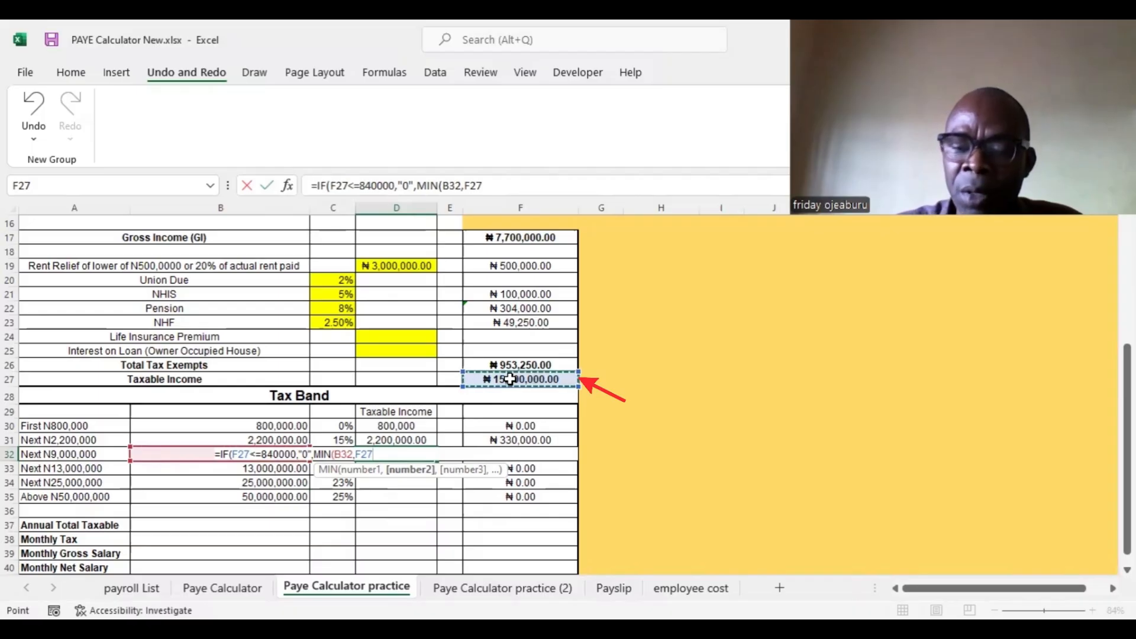
{"action": "type", "text": "-"}
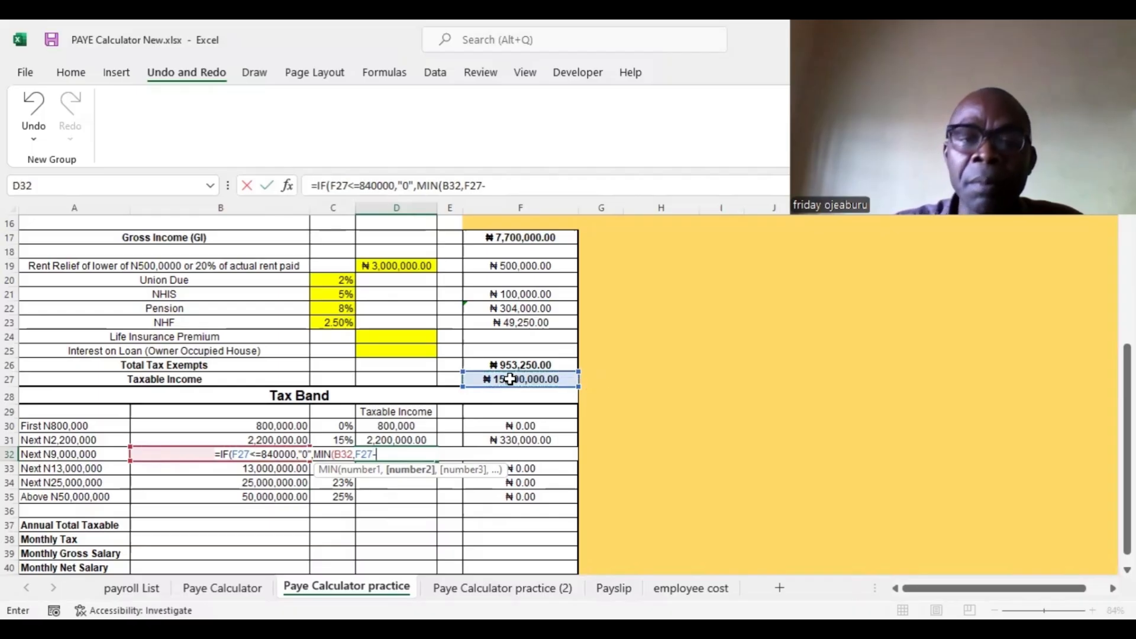
{"action": "left_click", "coordinate": [409, 426]}
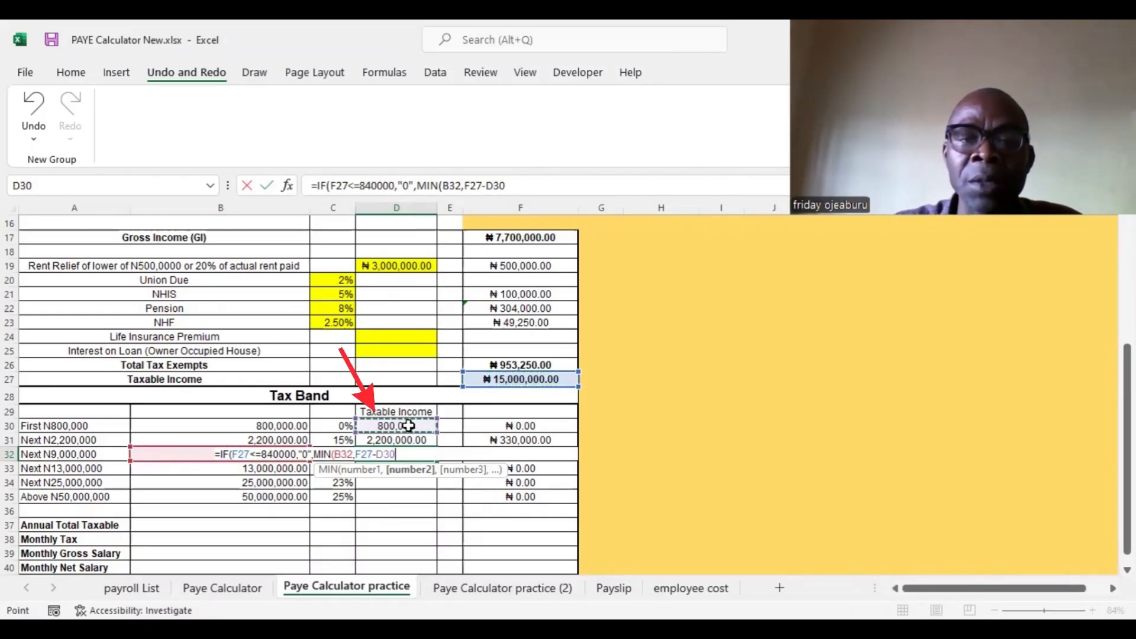
{"action": "type", "text": "-"}
{"action": "left_click", "coordinate": [408, 440]}
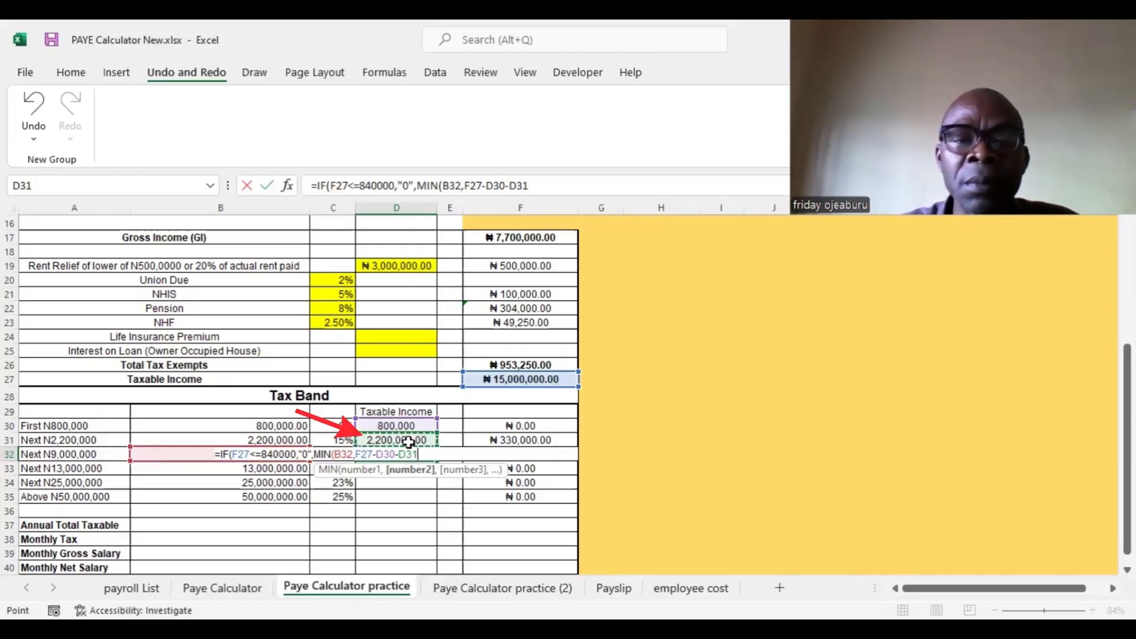
{"action": "left_click", "coordinate": [410, 440]}
{"action": "key", "text": "Return"}
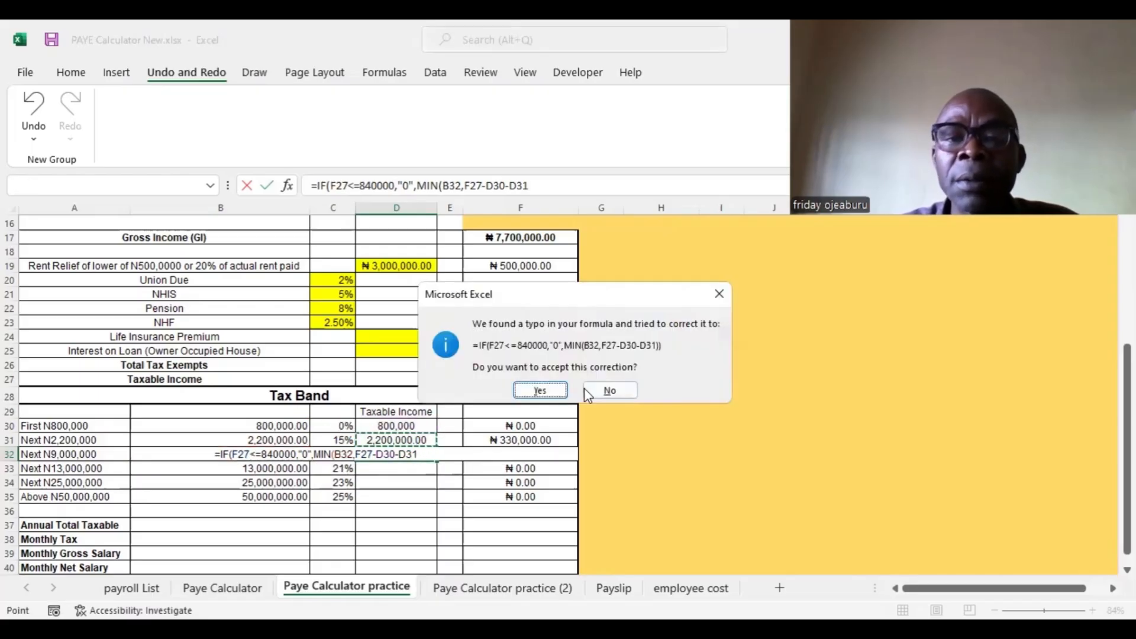
{"action": "left_click", "coordinate": [551, 388]}
Step: Review the formulas in D32 and D30, and check the sum of the taxable amounts in D30:D32
{"action": "left_click", "coordinate": [408, 453]}
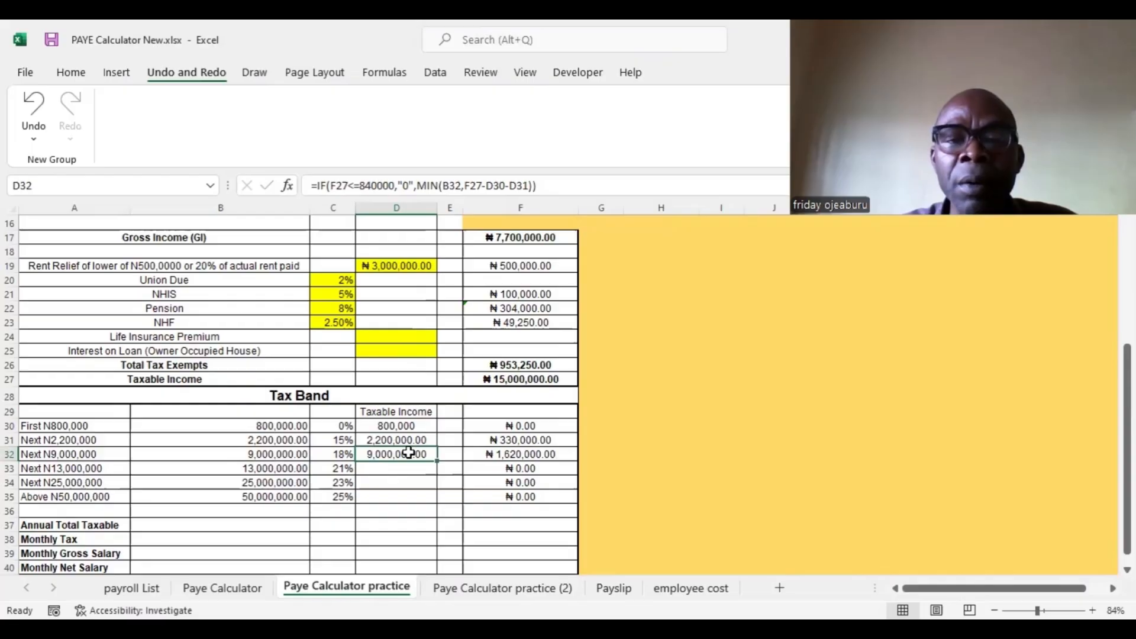
{"action": "left_click", "coordinate": [387, 429]}
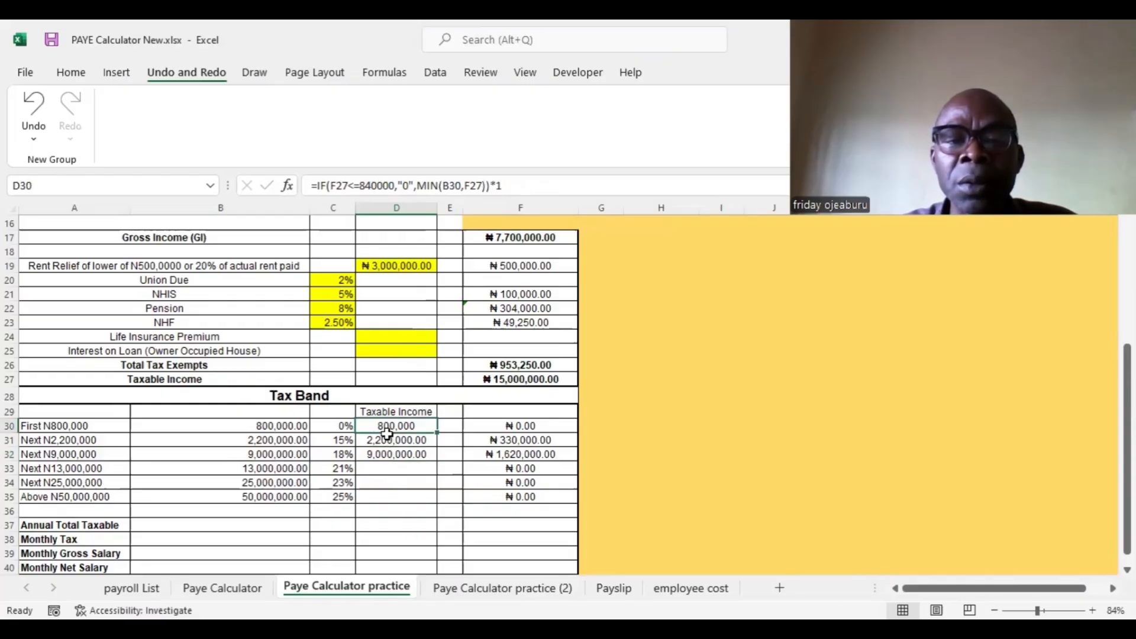
{"action": "left_click_drag", "start_coordinate": [387, 434], "coordinate": [388, 454]}
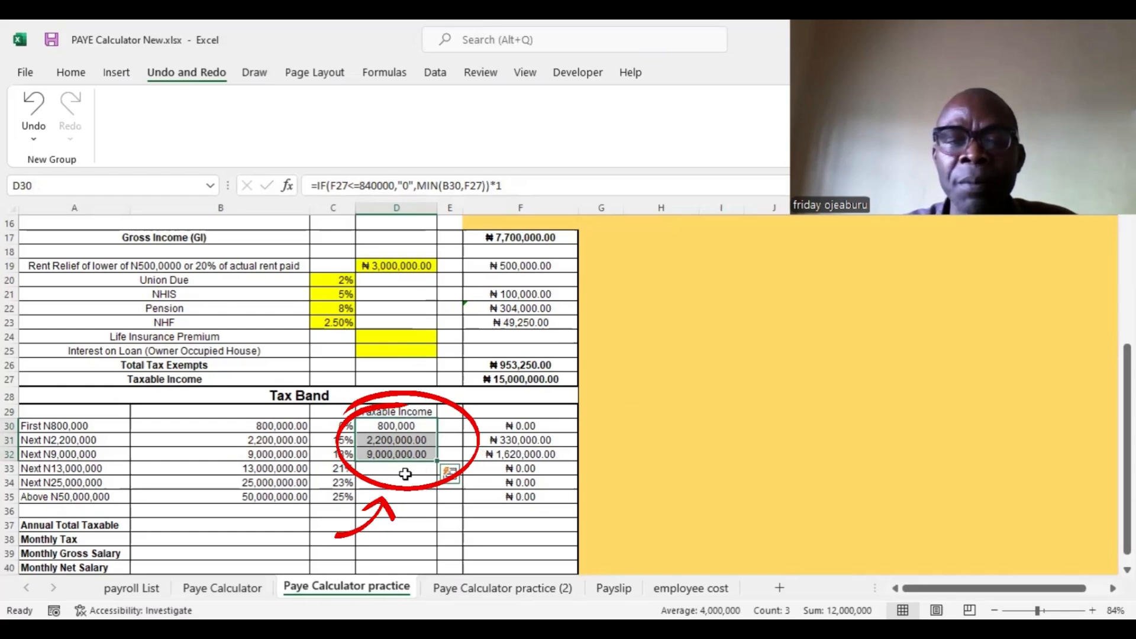
Step: Start an IF formula in D33 for the 13,000,000 band that tests F27<=840000 and returns "0" when true
{"action": "left_click", "coordinate": [404, 472]}
{"action": "type", "text": "="}
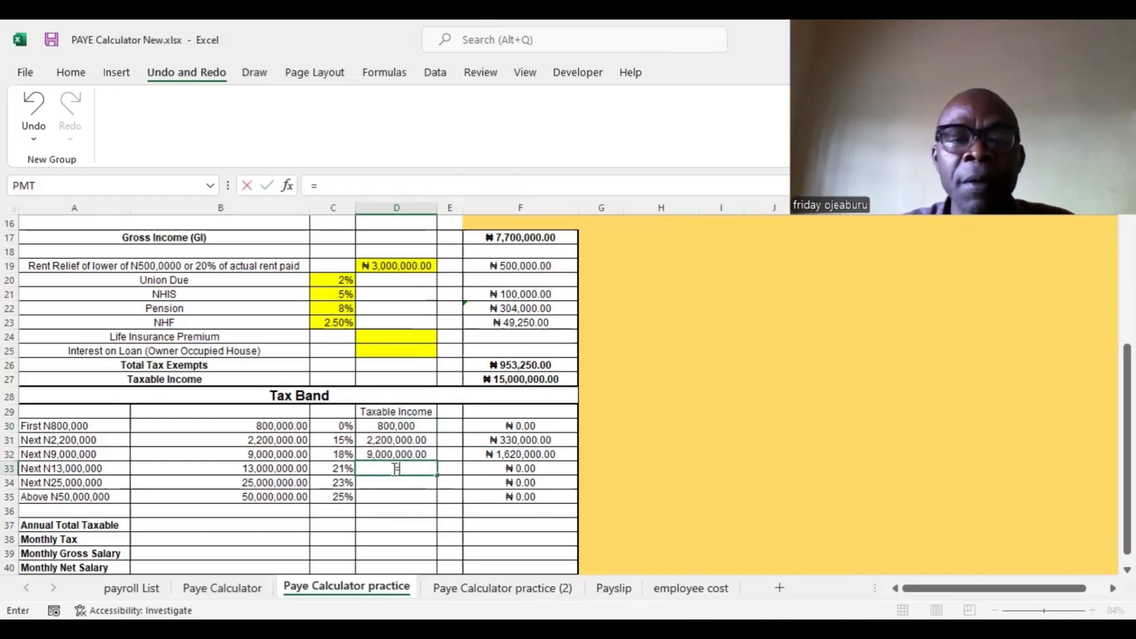
{"action": "type", "text": "if"}
{"action": "double_click", "coordinate": [424, 490]}
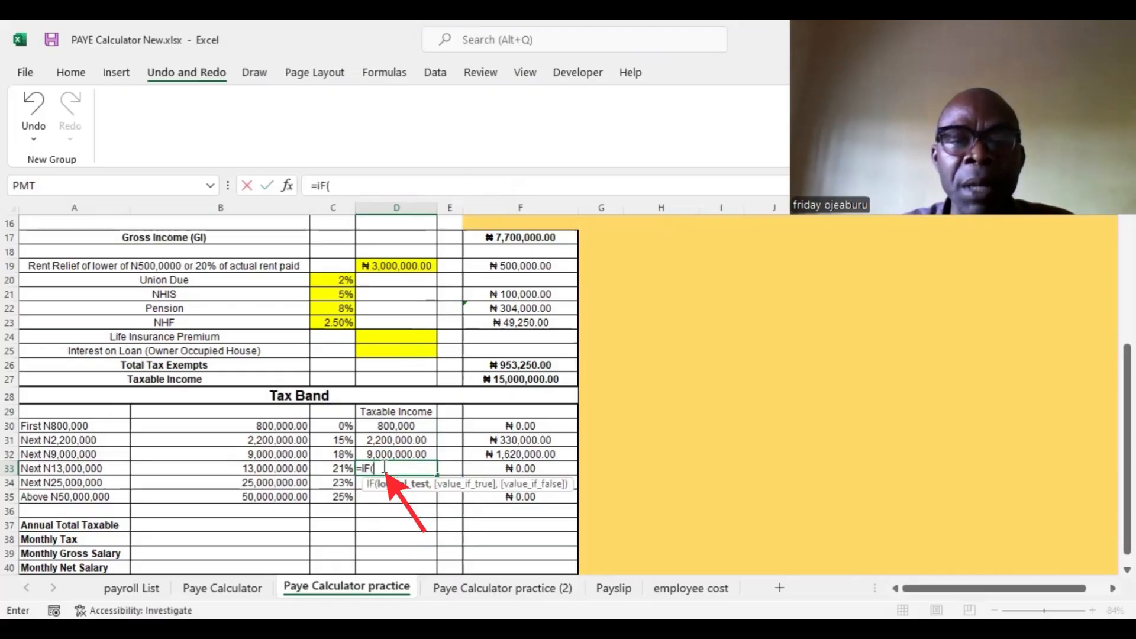
{"action": "left_click", "coordinate": [506, 380]}
{"action": "type", "text": "<"}
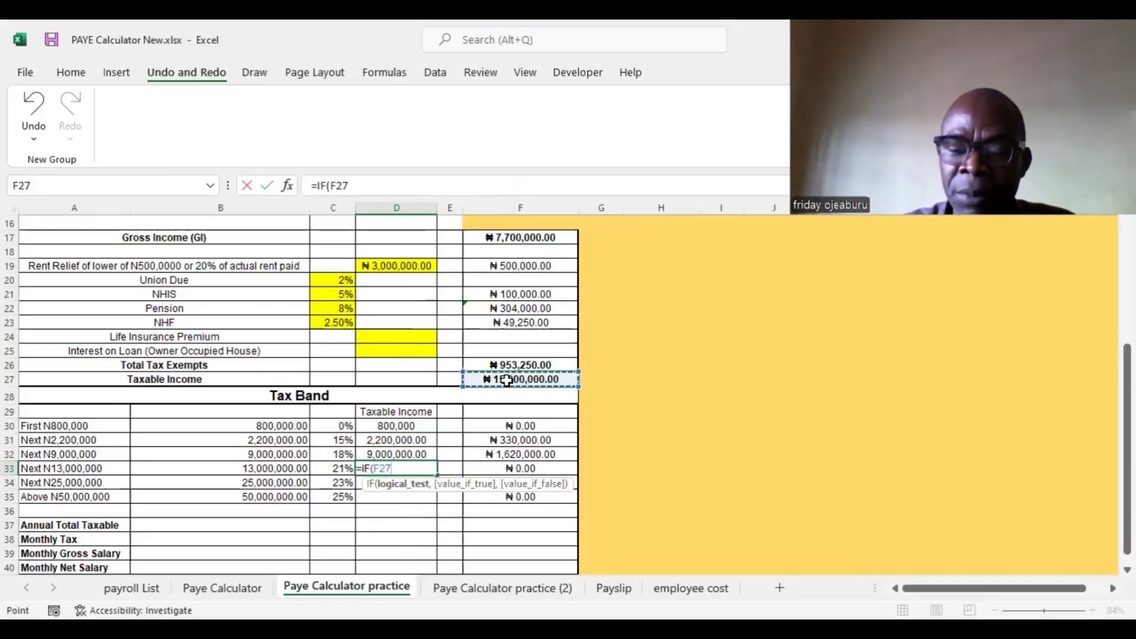
{"action": "type", "text": "="}
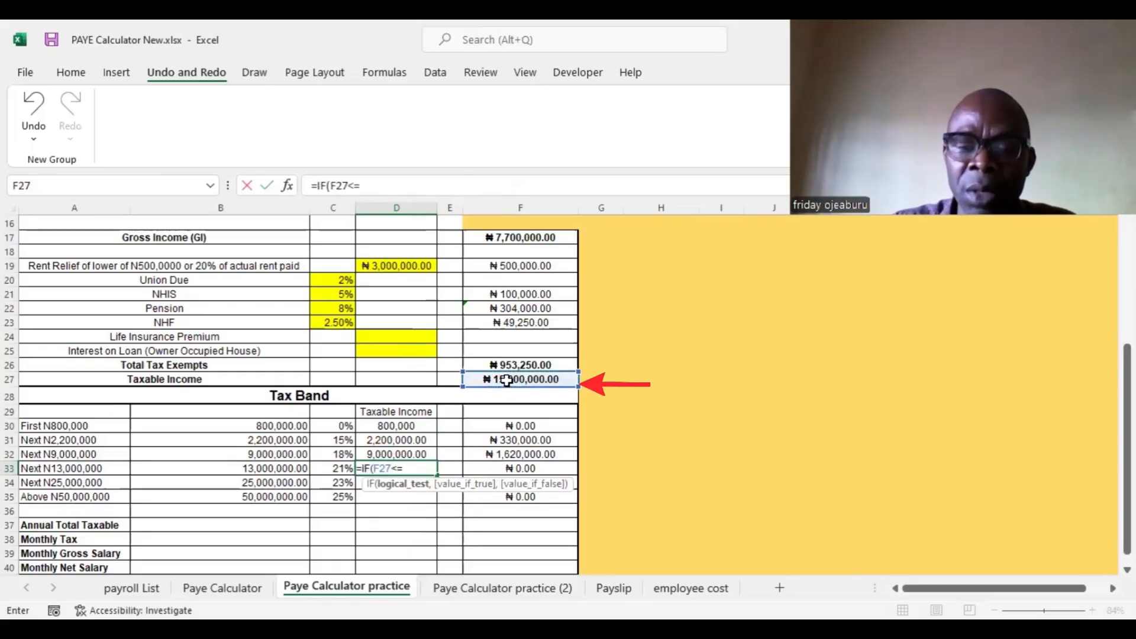
{"action": "type", "text": "8"}
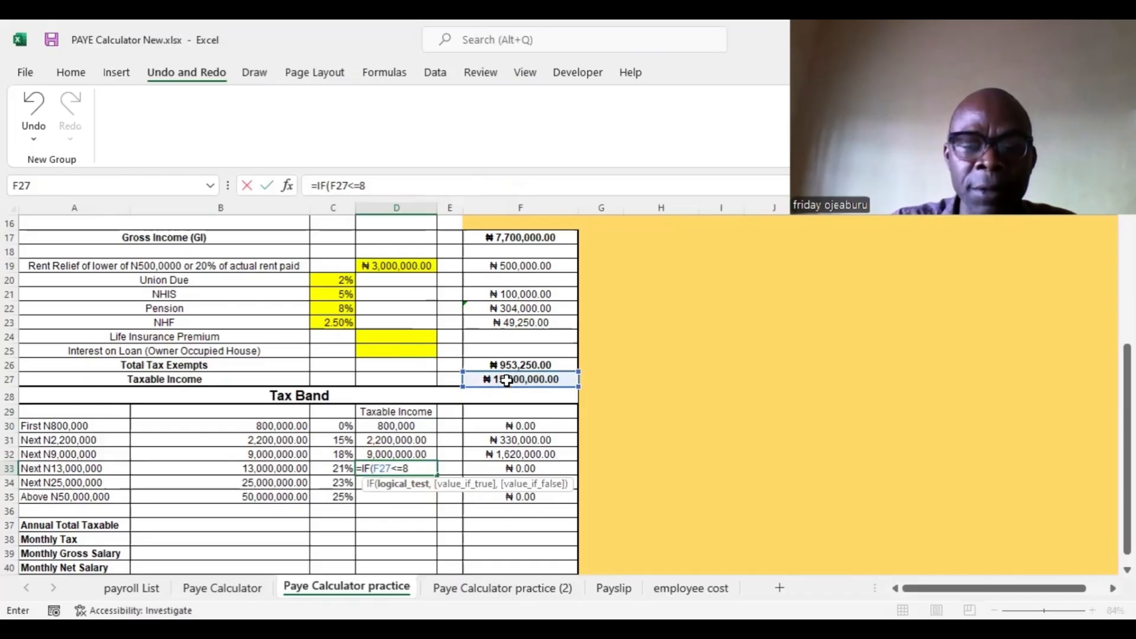
{"action": "type", "text": "40000"}
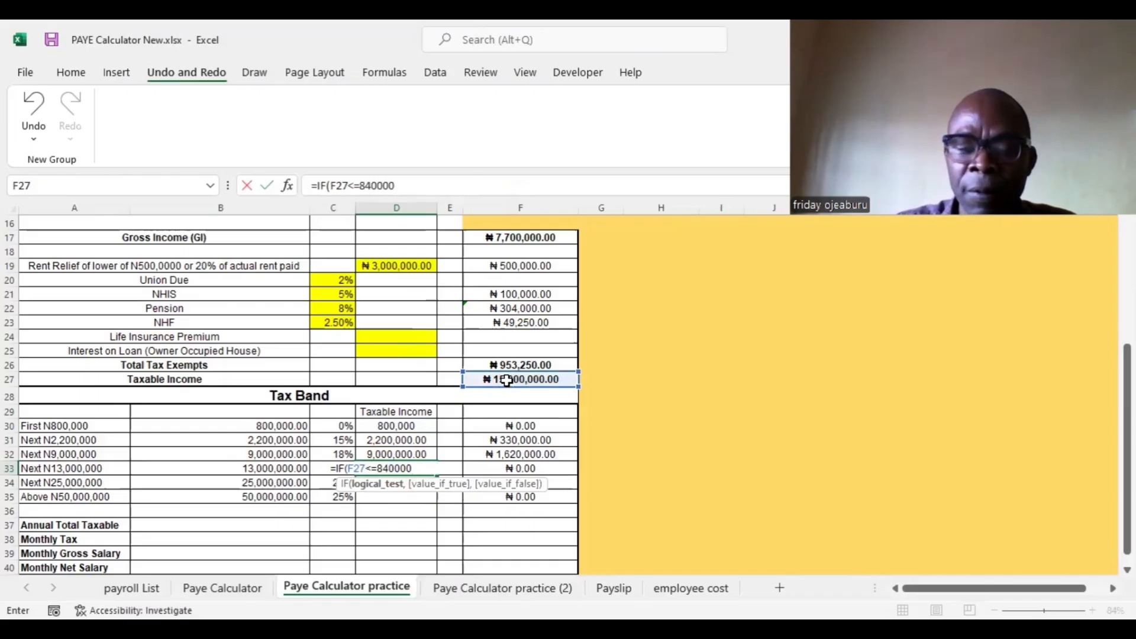
{"action": "type", "text": ",\""}
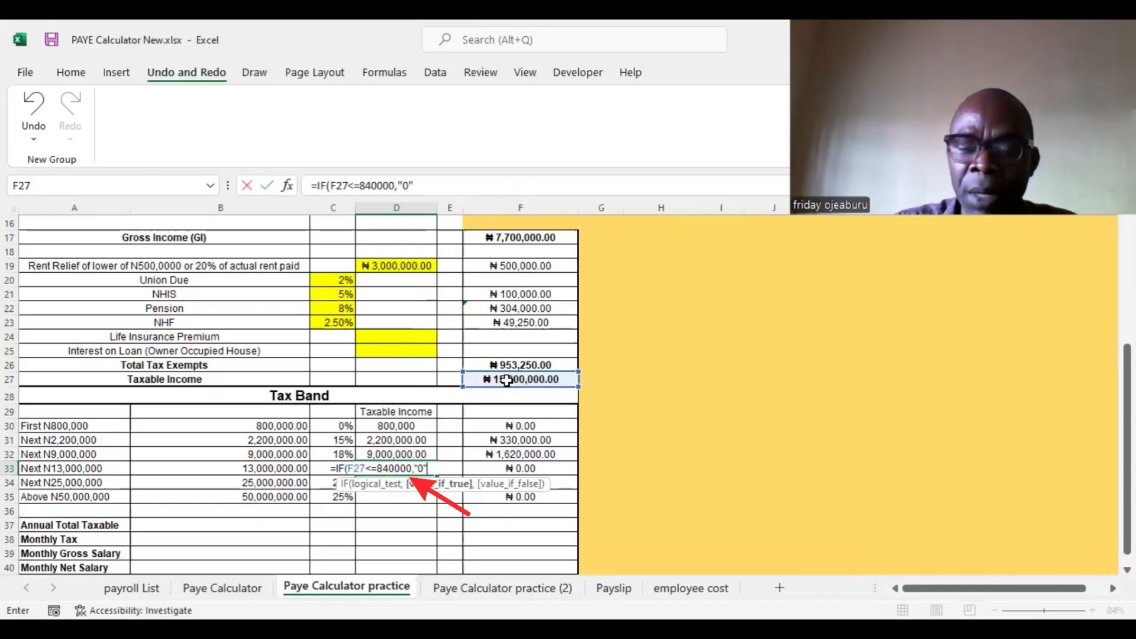
Step: Add MIN(B33,F27-D30-D31-D32) as the false result of the IF formula in D33, and check the sum of D30:D33
{"action": "type", "text": "0\",min"}
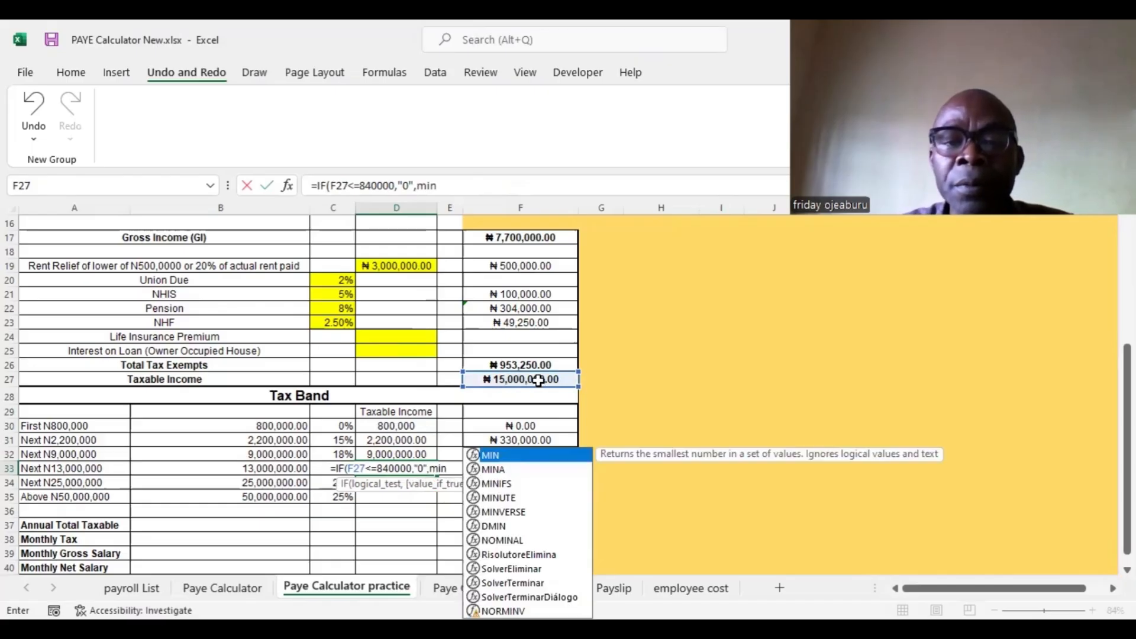
{"action": "double_click", "coordinate": [496, 454]}
{"action": "left_click", "coordinate": [274, 468]}
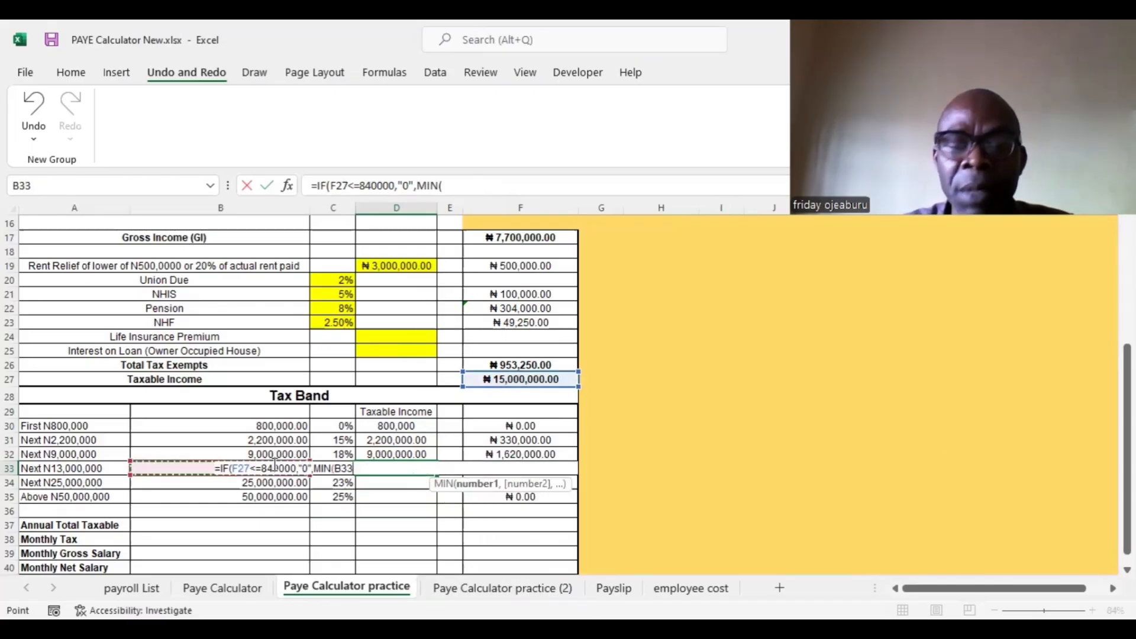
{"action": "type", "text": ","}
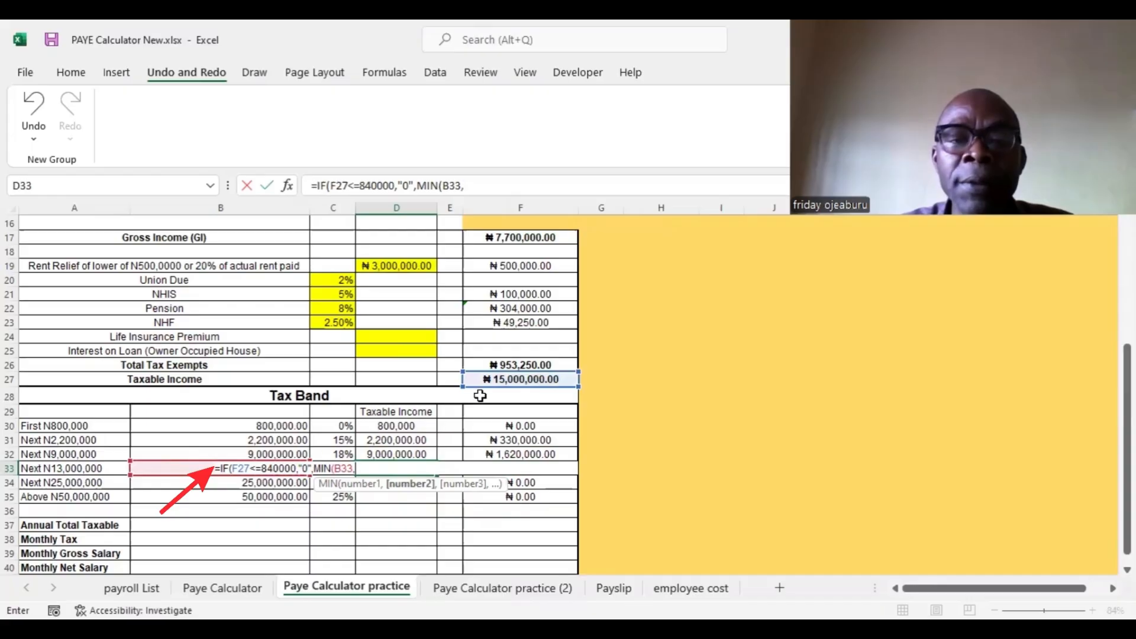
{"action": "left_click", "coordinate": [514, 378]}
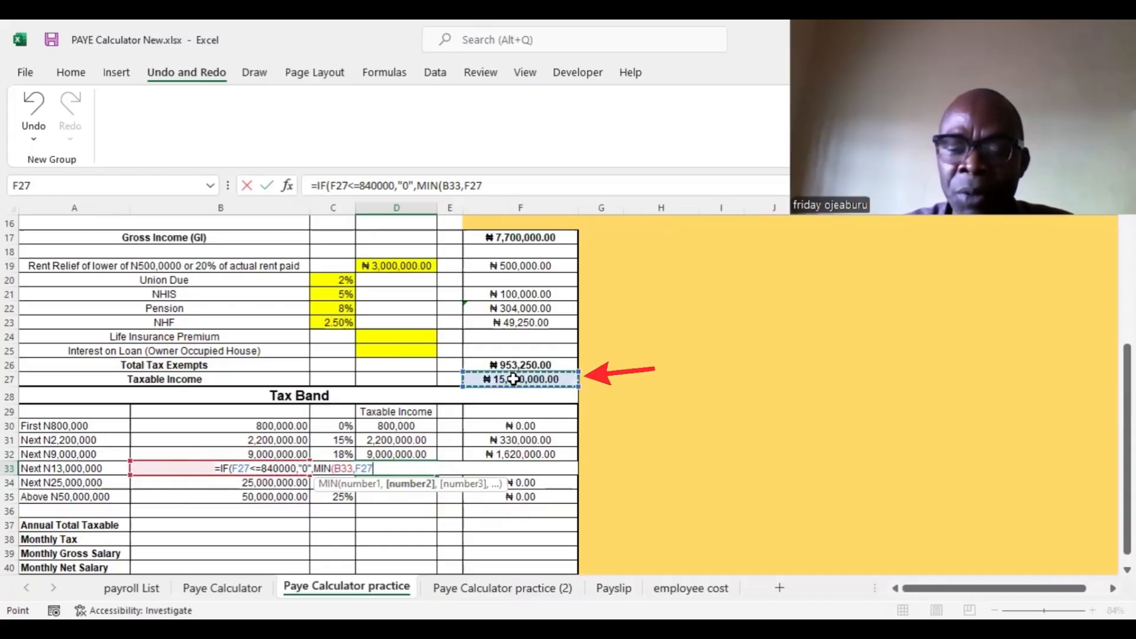
{"action": "type", "text": "-"}
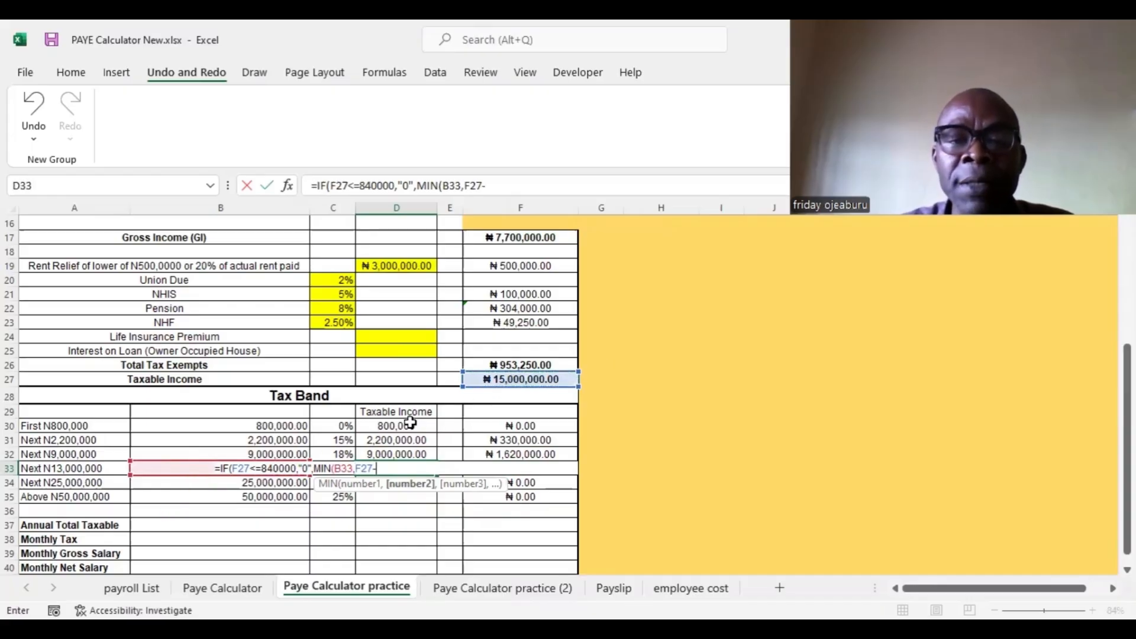
{"action": "left_click", "coordinate": [408, 425]}
{"action": "type", "text": "-"}
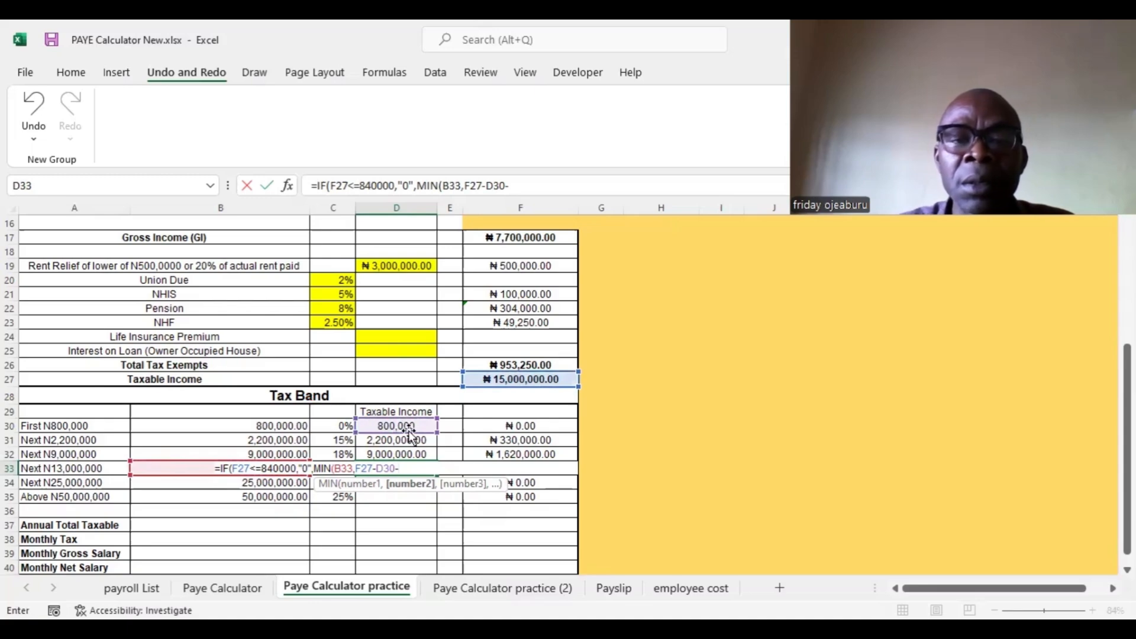
{"action": "left_click", "coordinate": [408, 439]}
{"action": "type", "text": "-"}
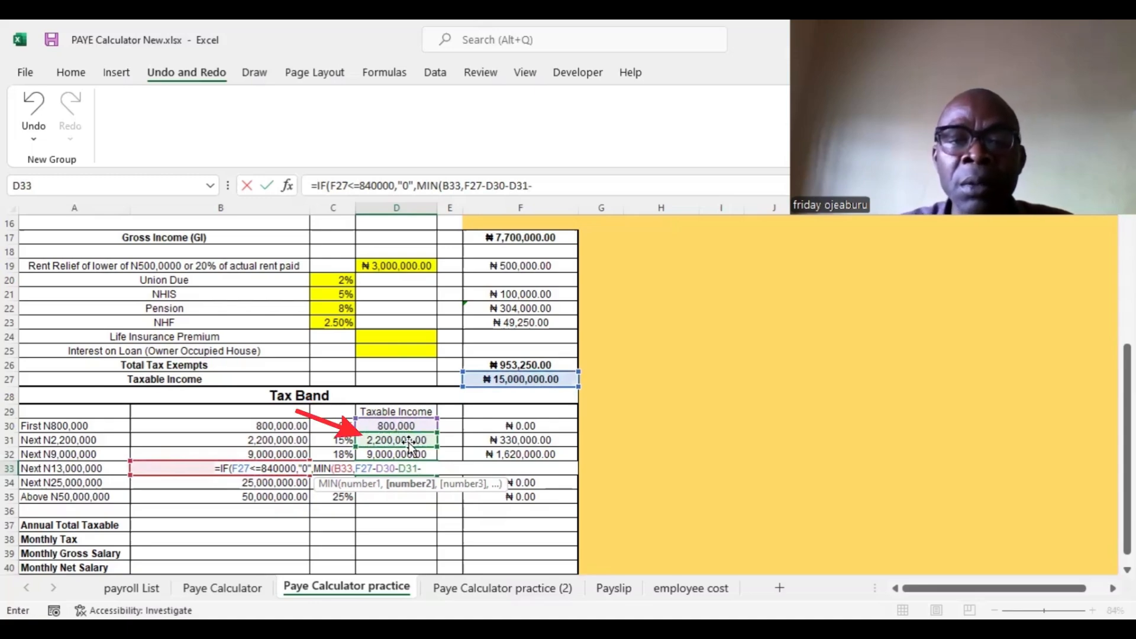
{"action": "left_click", "coordinate": [408, 452]}
{"action": "type", "text": ")"}
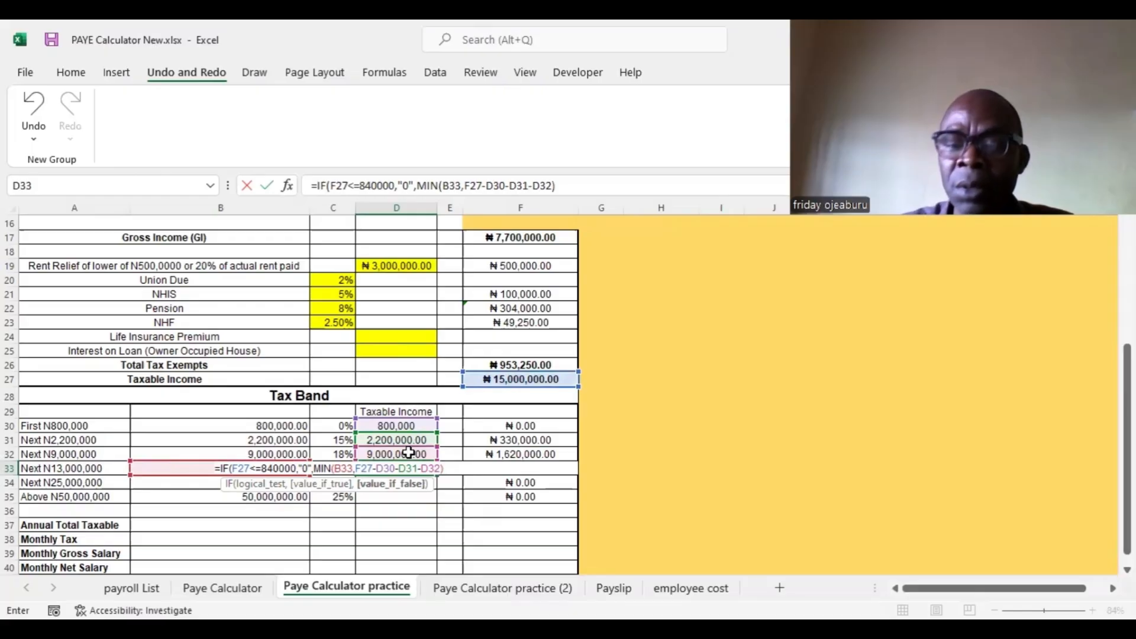
{"action": "key", "text": "Return"}
{"action": "left_click_drag", "start_coordinate": [402, 427], "coordinate": [401, 468]}
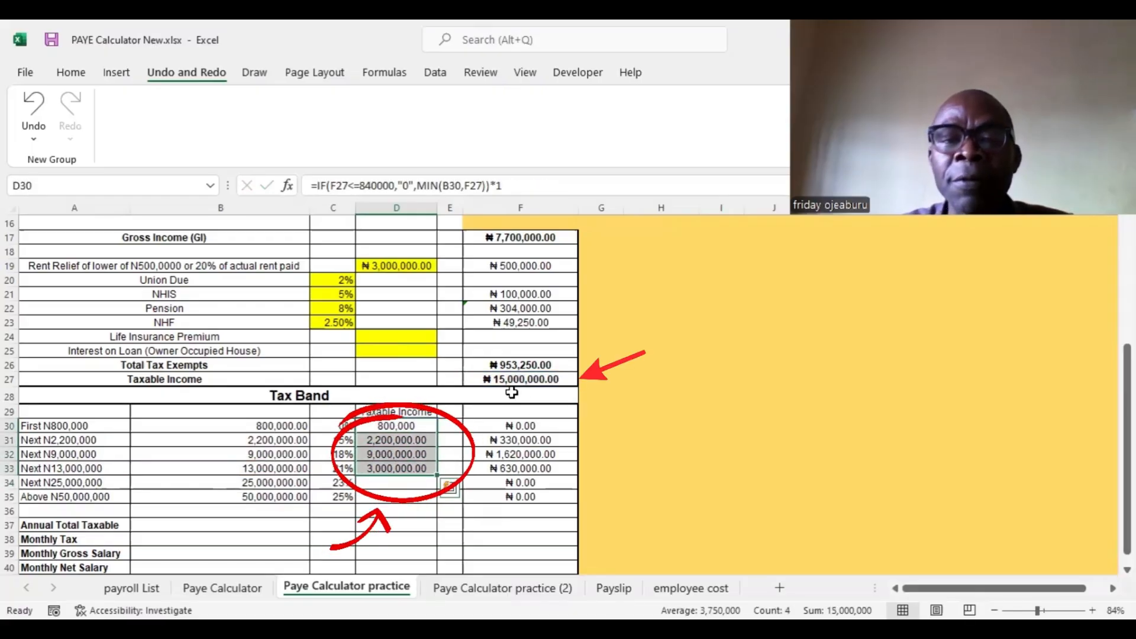
Step: Start an IF formula in D34 for the 25,000,000 band that tests F27<=840000 and returns "0" when true
{"action": "left_click", "coordinate": [414, 483]}
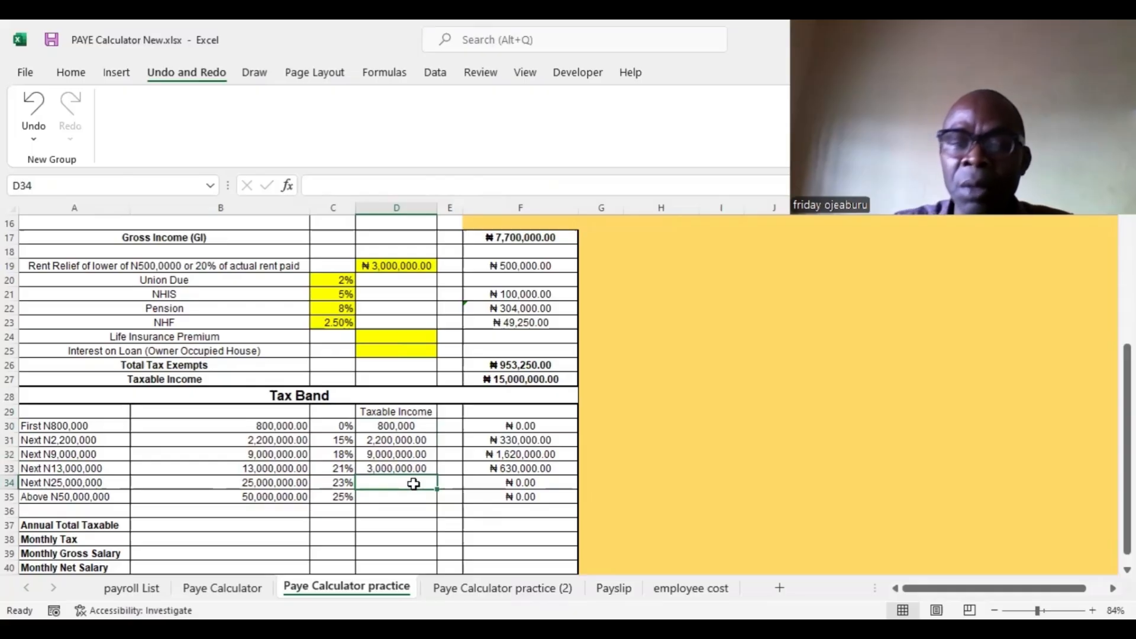
{"action": "type", "text": "="}
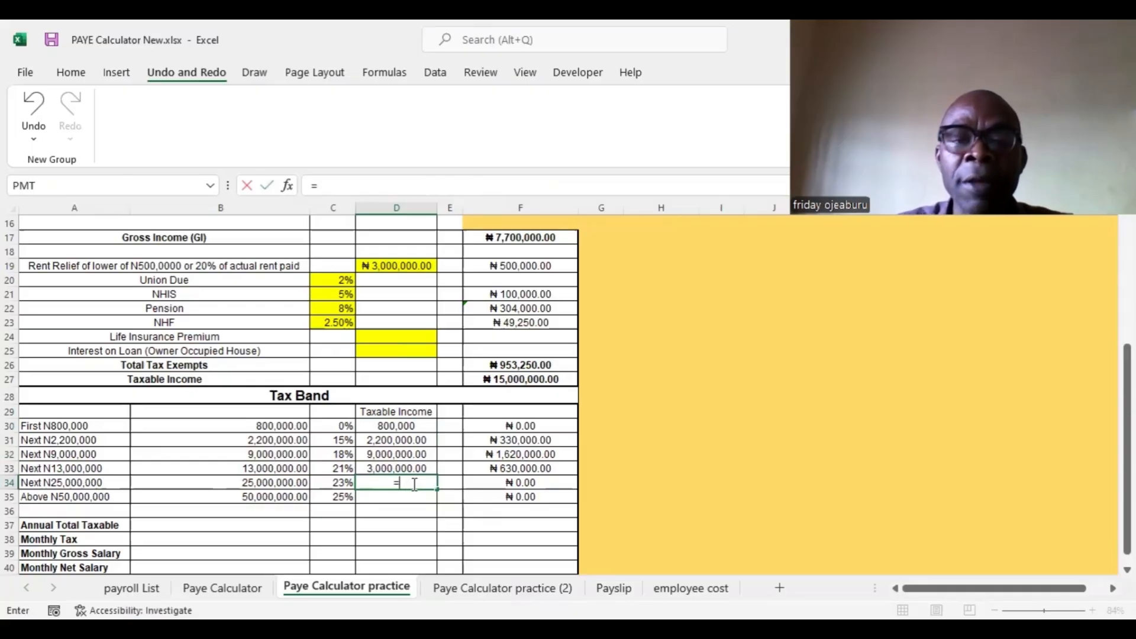
{"action": "type", "text": "if"}
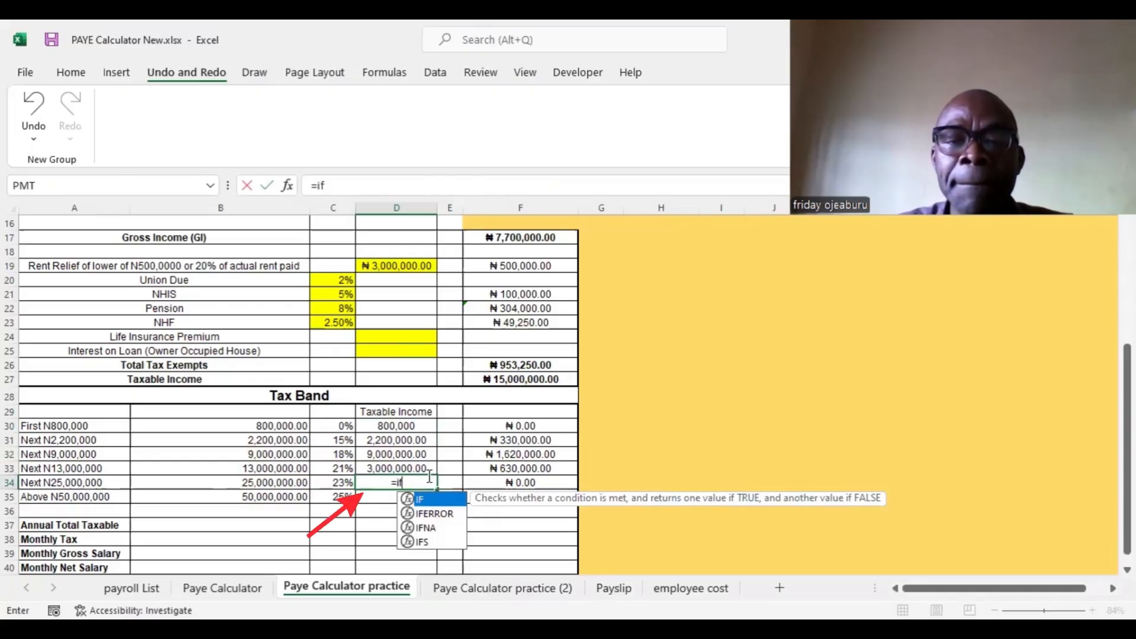
{"action": "key", "text": "Tab"}
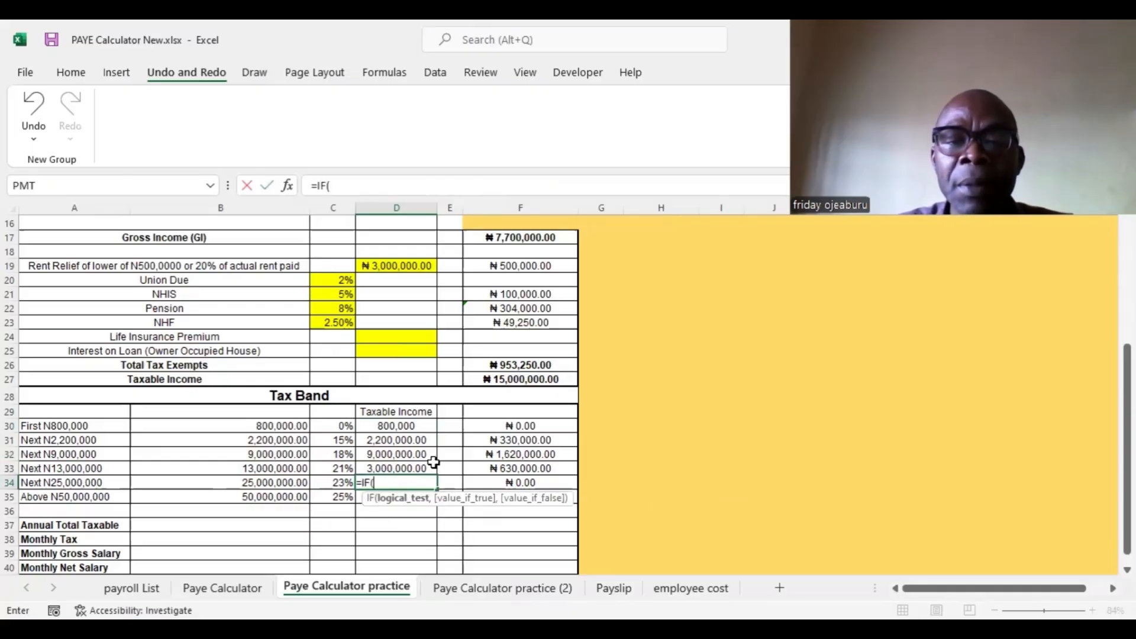
{"action": "left_click", "coordinate": [503, 380]}
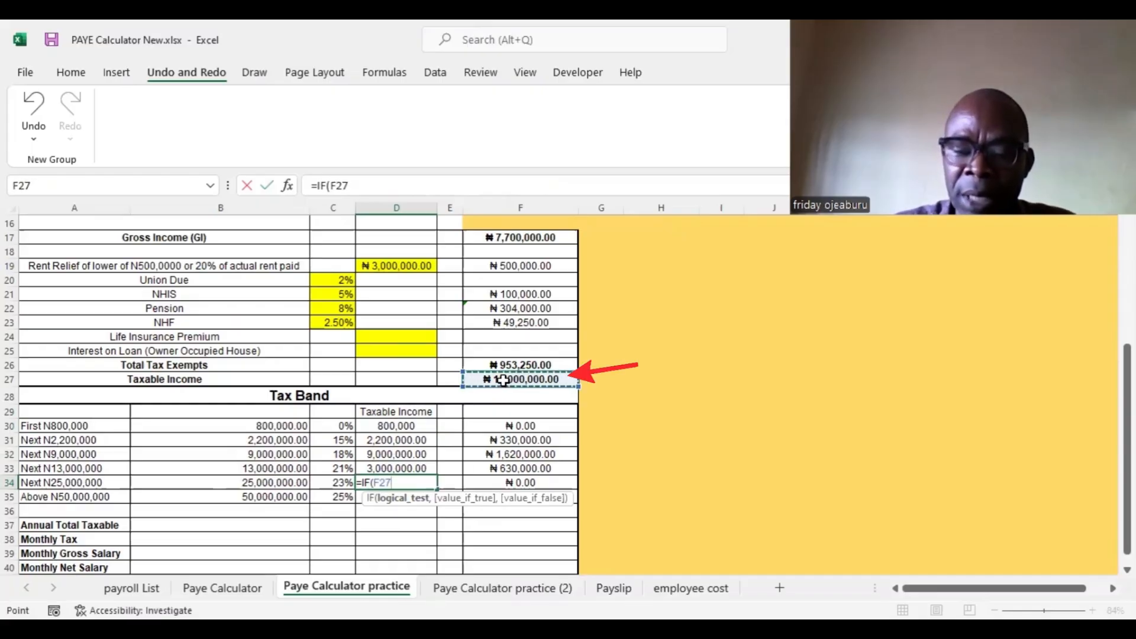
{"action": "type", "text": "<=84"}
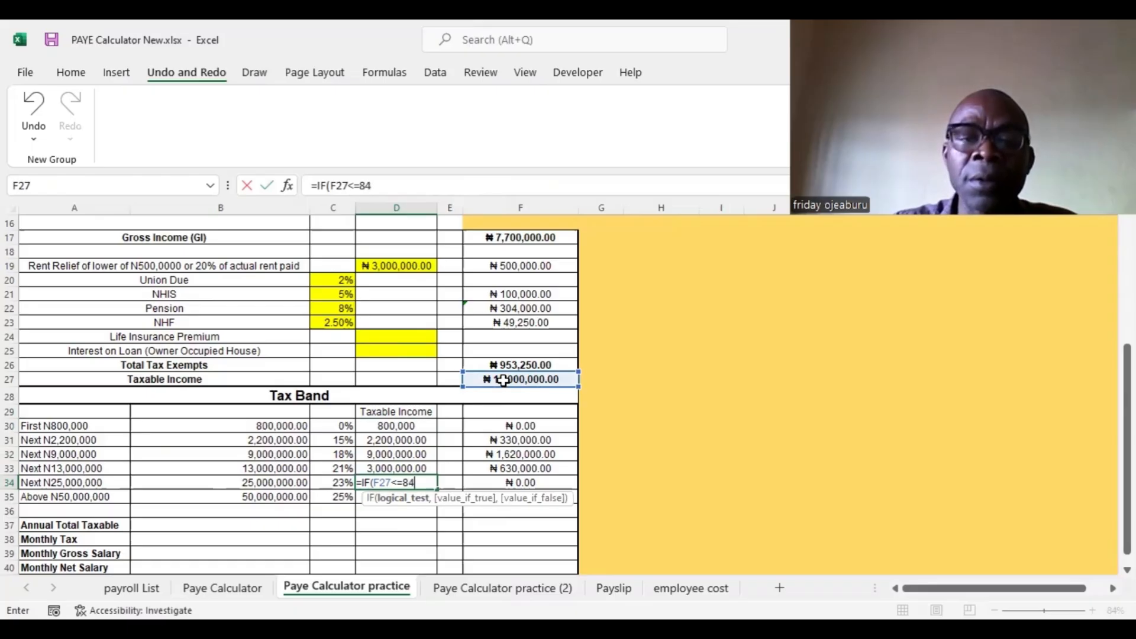
{"action": "type", "text": "0000"}
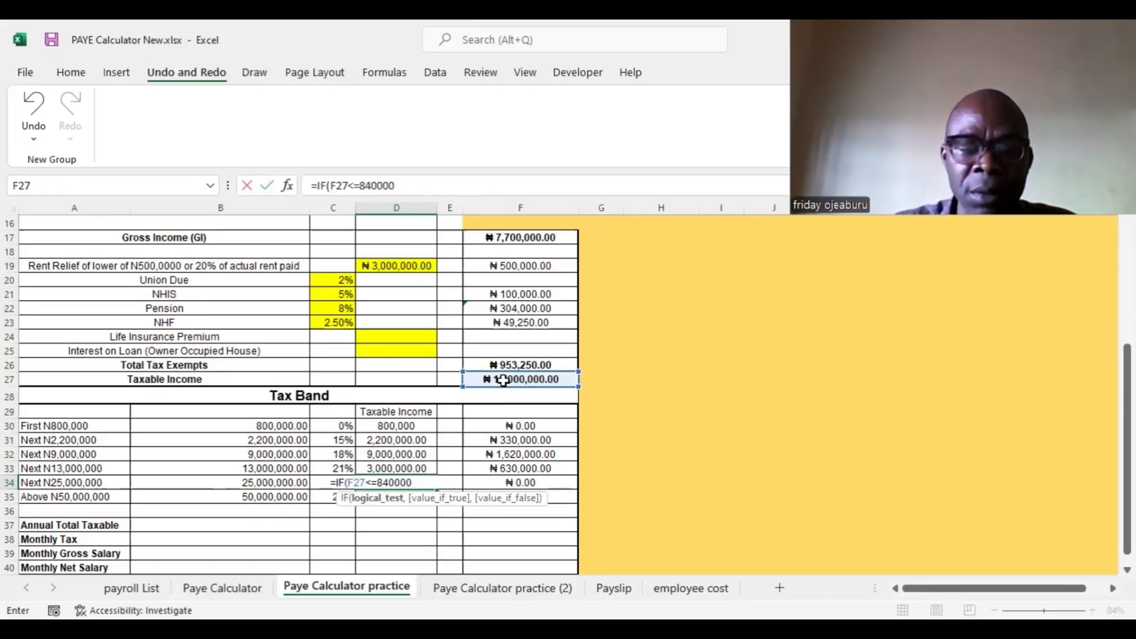
{"action": "type", "text": ",\"0\""}
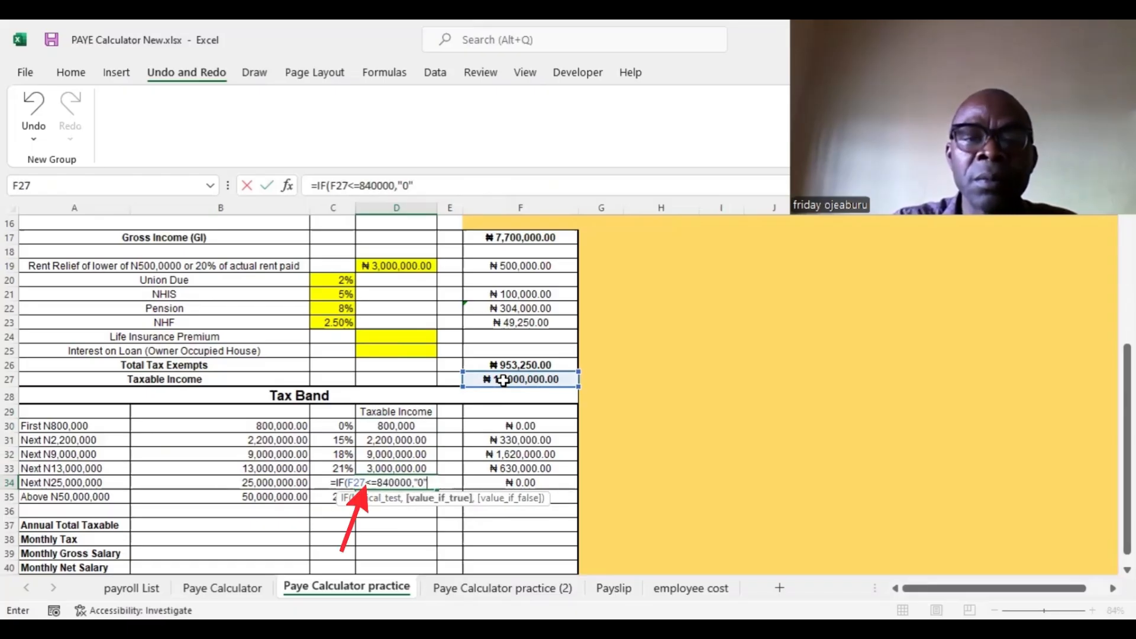
Step: Add MIN(B34,F27-D30-D31-D32-D33) as the false result of the IF formula in D34 and enter the formula
{"action": "type", "text": ","}
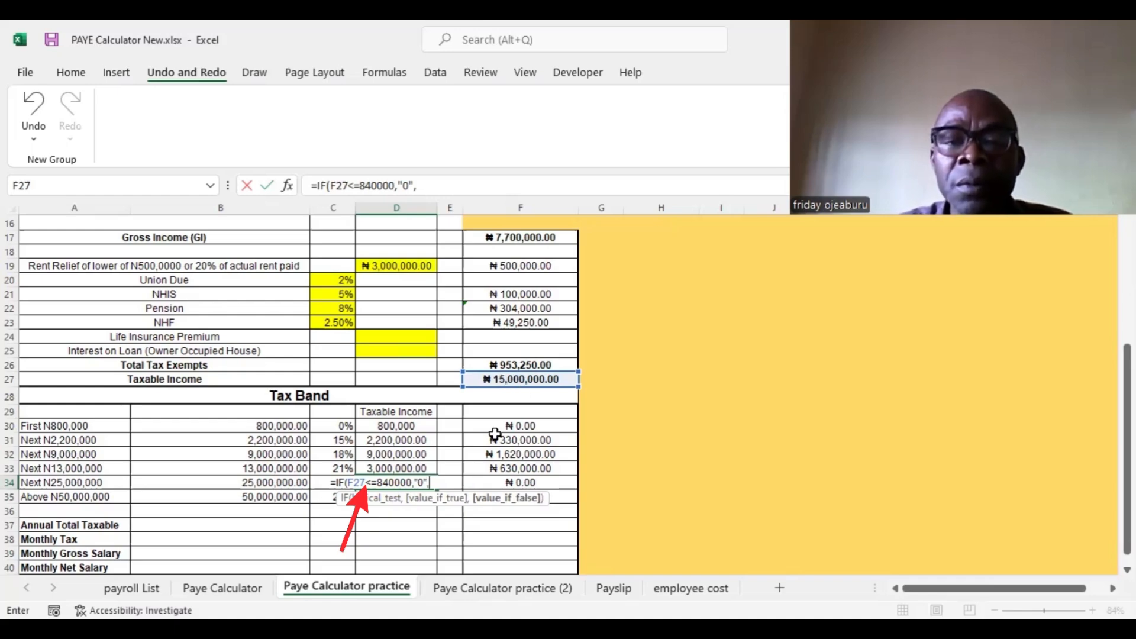
{"action": "type", "text": "min"}
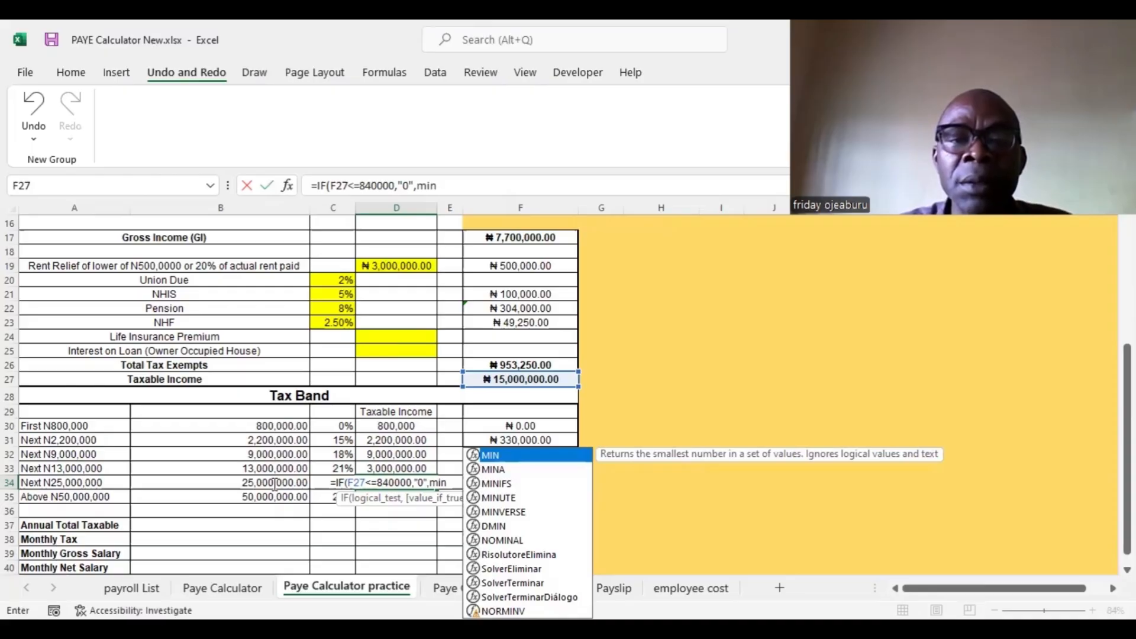
{"action": "key", "text": "Tab"}
{"action": "type", "text": "B34,"}
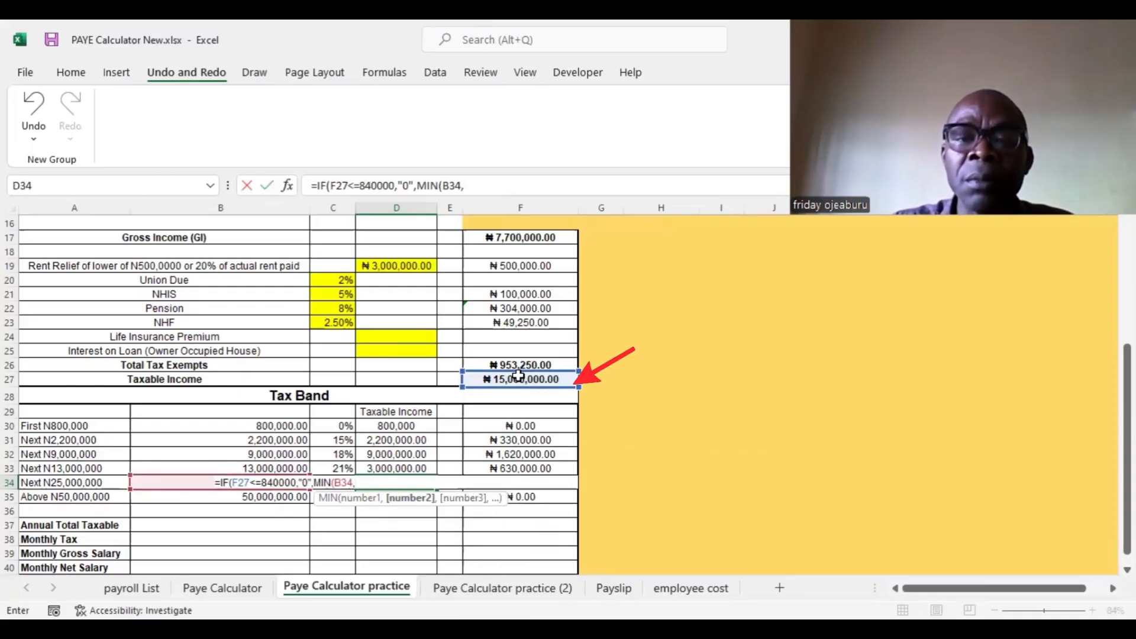
{"action": "left_click", "coordinate": [518, 376]}
{"action": "type", "text": "-"}
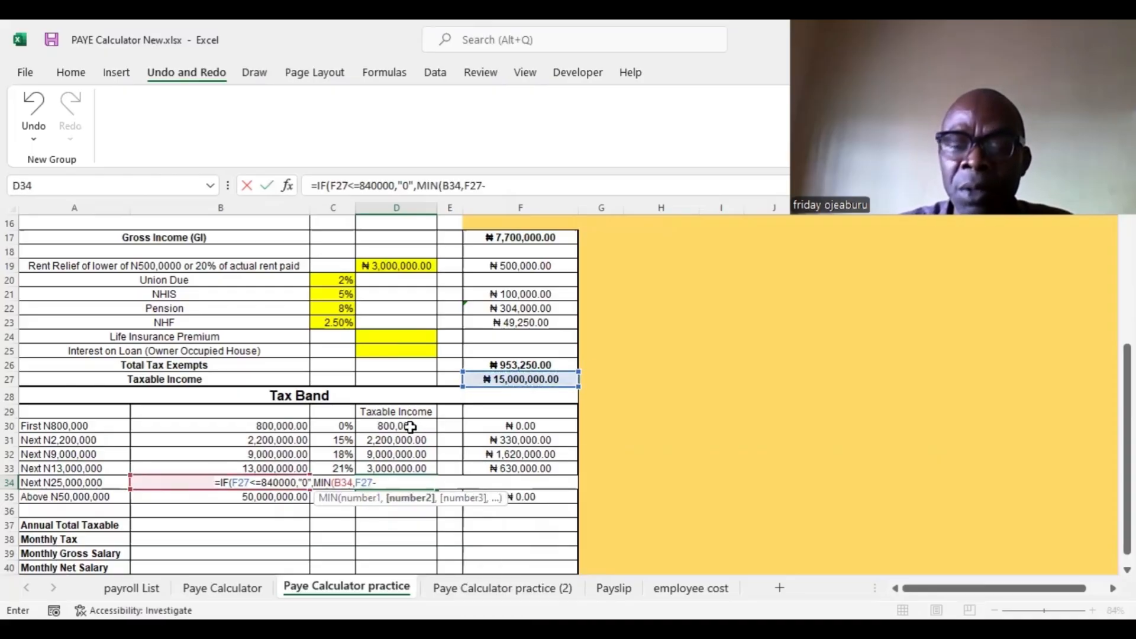
{"action": "left_click", "coordinate": [410, 427]}
{"action": "type", "text": "-"}
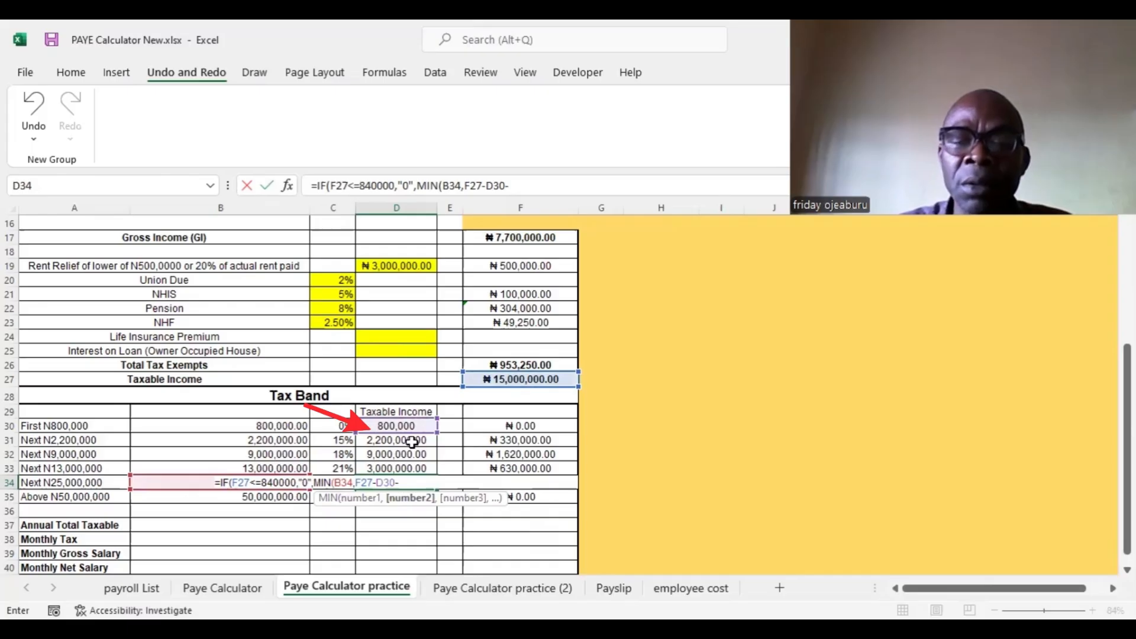
{"action": "left_click", "coordinate": [412, 442]}
{"action": "type", "text": "-"}
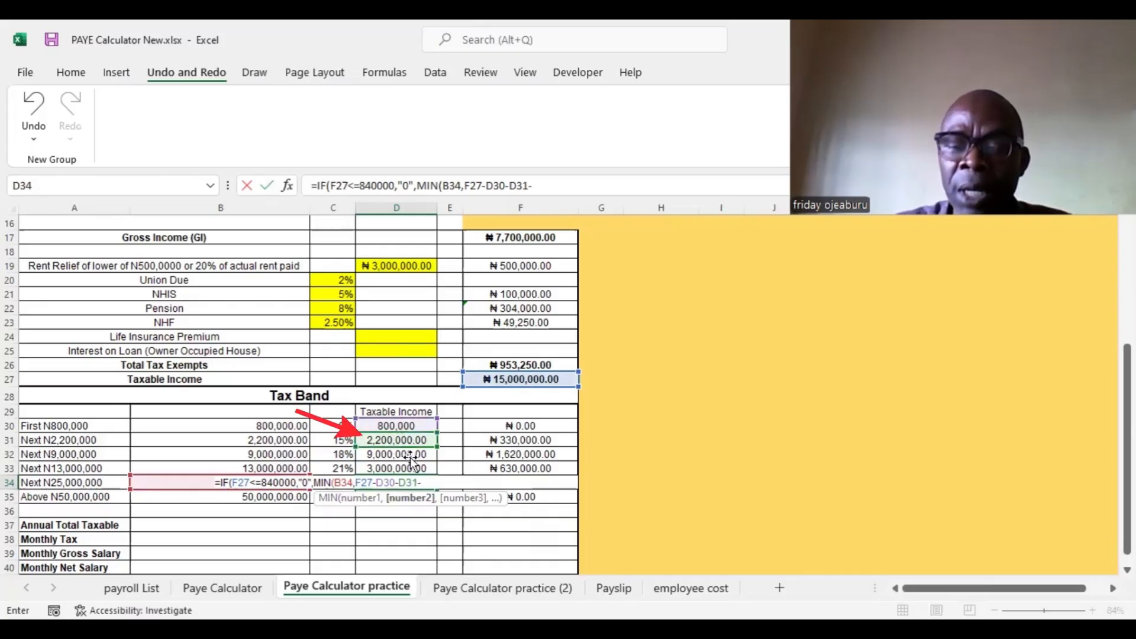
{"action": "left_click", "coordinate": [410, 457]}
{"action": "type", "text": "-"}
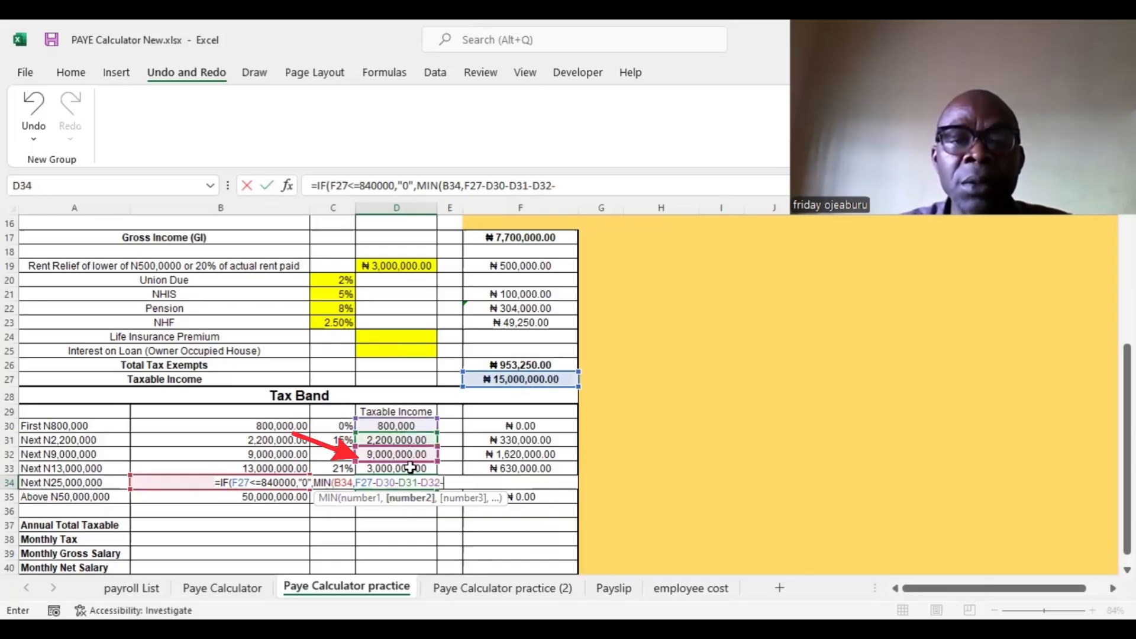
{"action": "left_click", "coordinate": [410, 468]}
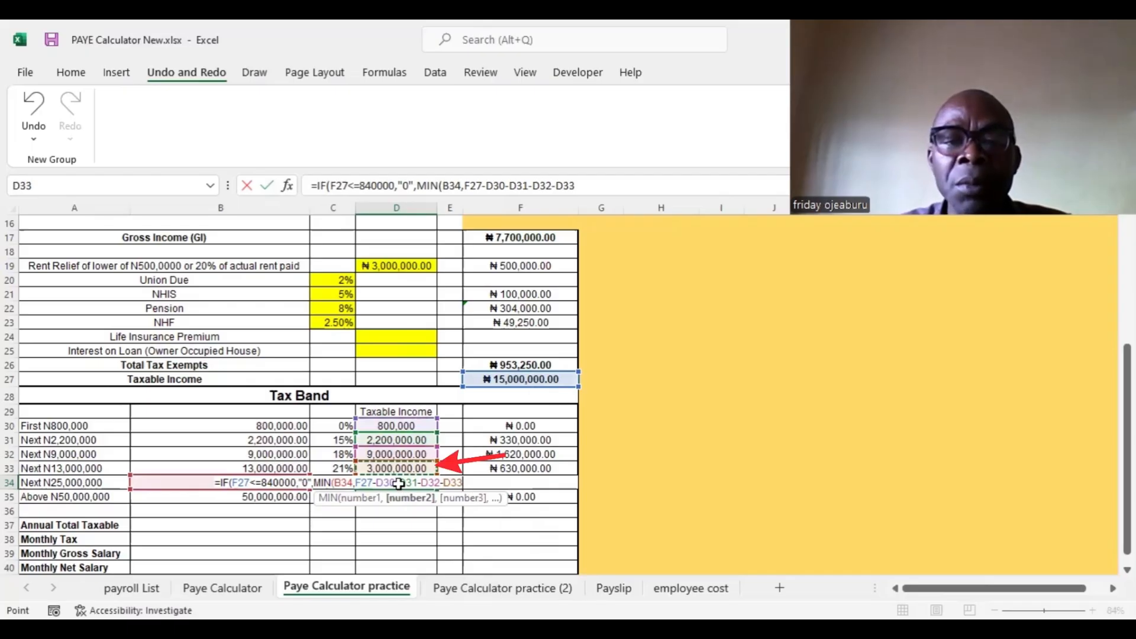
{"action": "key", "text": "Return"}
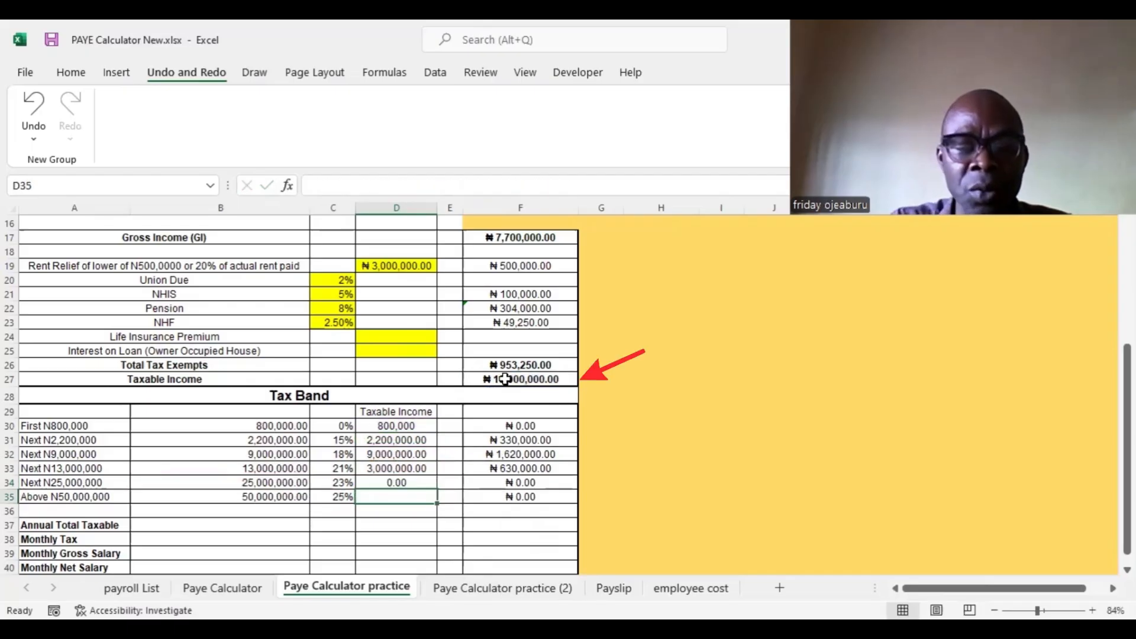
Step: Set the taxable income in F27 to 20000000 to test the band formulas
{"action": "left_click", "coordinate": [505, 380]}
{"action": "type", "text": "20"}
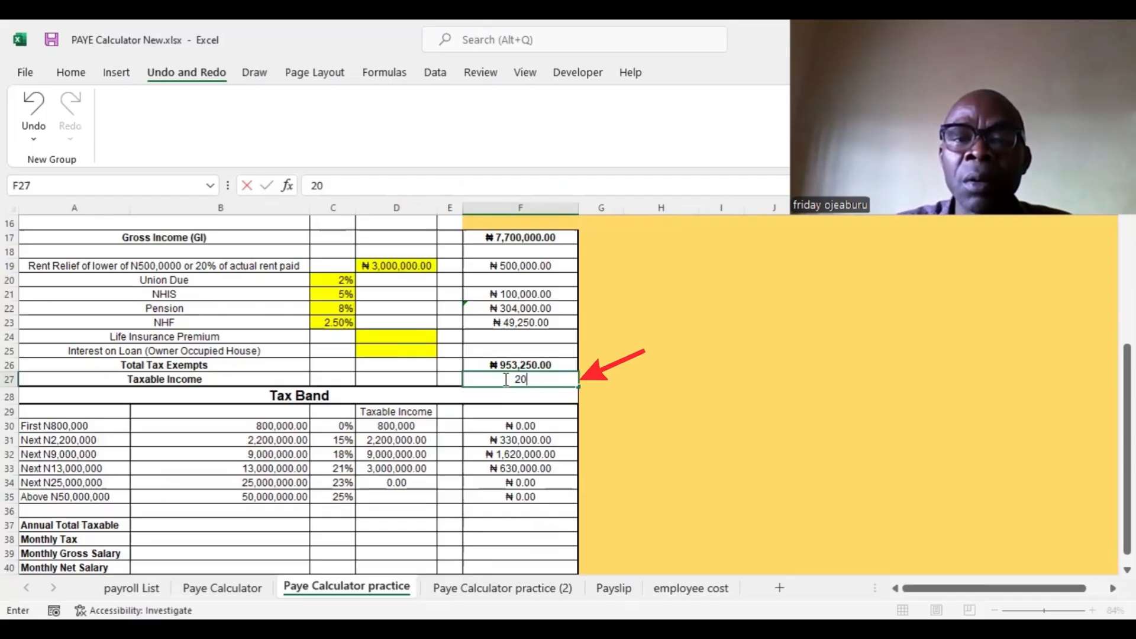
{"action": "type", "text": "000000"}
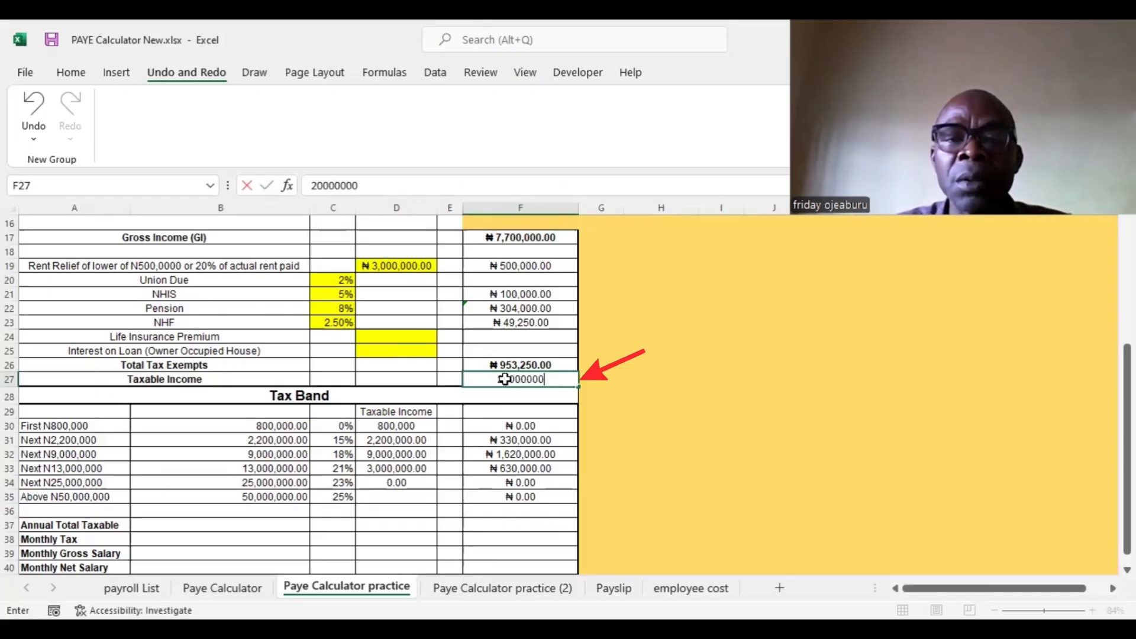
{"action": "key", "text": "Return"}
Step: Set the taxable income in F27 to 26000000 and check the sum of the taxable amounts in D30:D34
{"action": "left_click", "coordinate": [504, 379]}
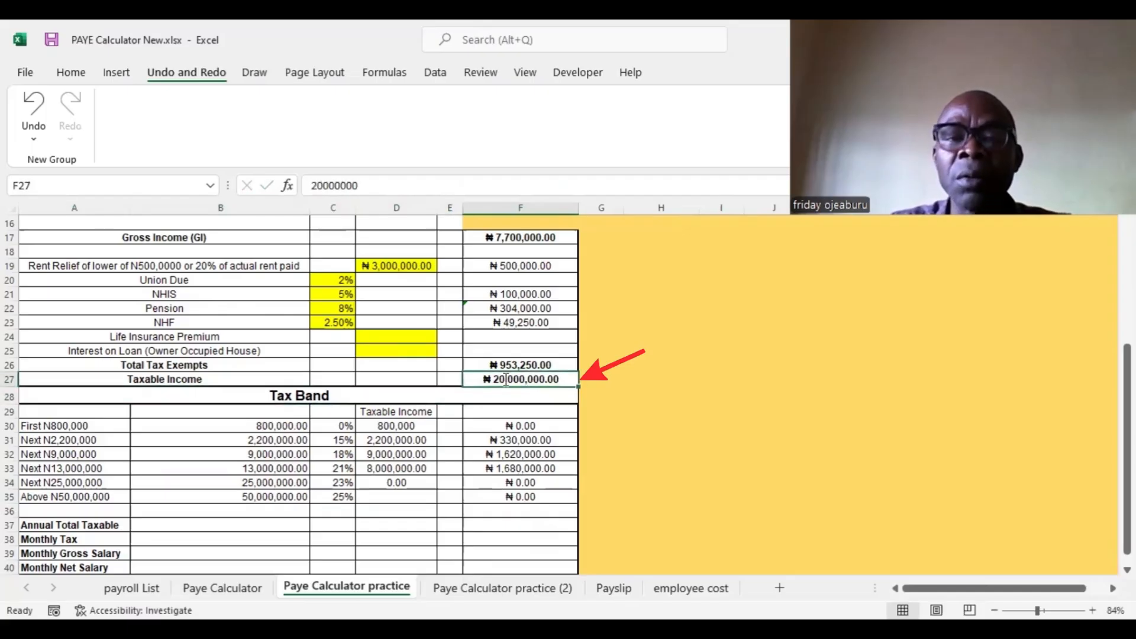
{"action": "type", "text": "26000000"}
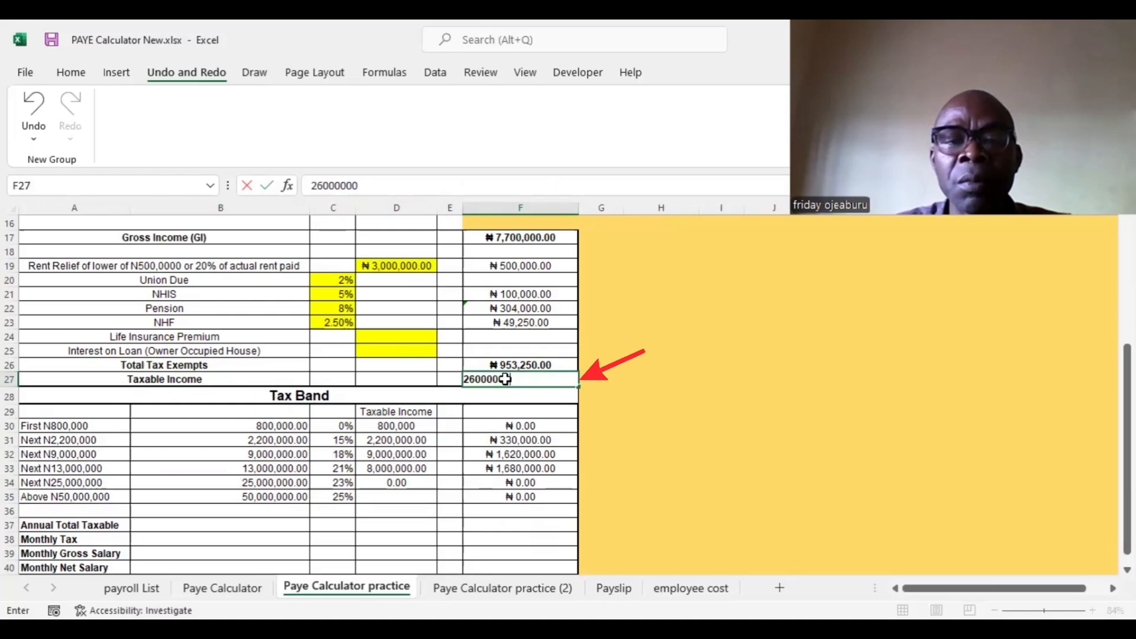
{"action": "key", "text": "Return"}
{"action": "left_click_drag", "start_coordinate": [396, 426], "coordinate": [397, 484]}
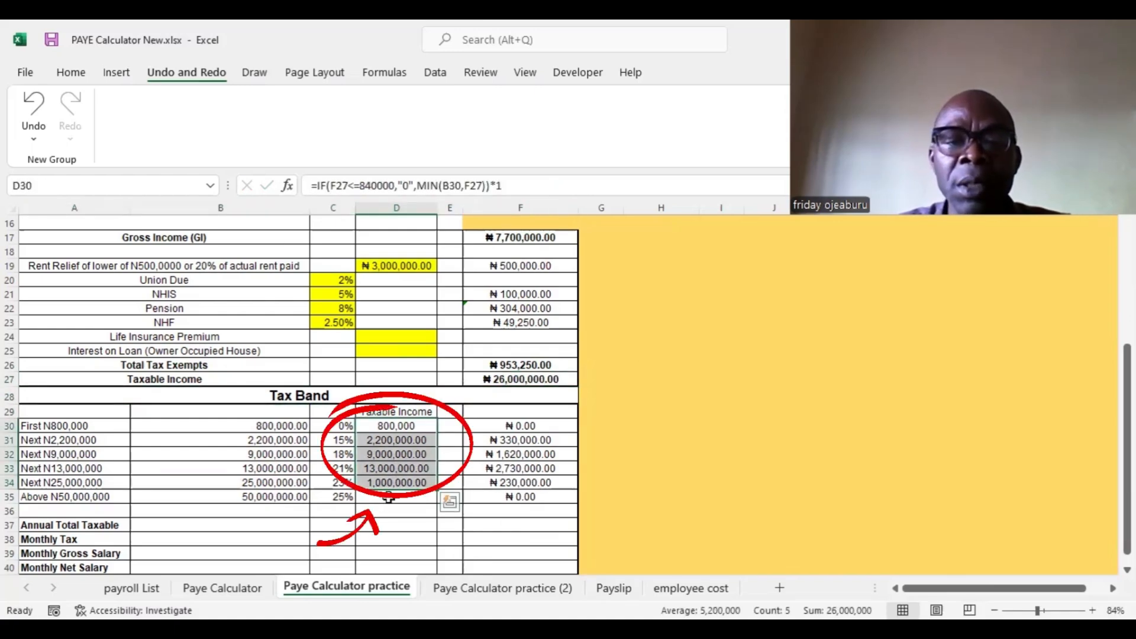
Step: Start an IF formula in D35 for the above-50,000,000 band that tests F27<=840000 and returns "0" when true
{"action": "left_click", "coordinate": [388, 498]}
{"action": "type", "text": "="}
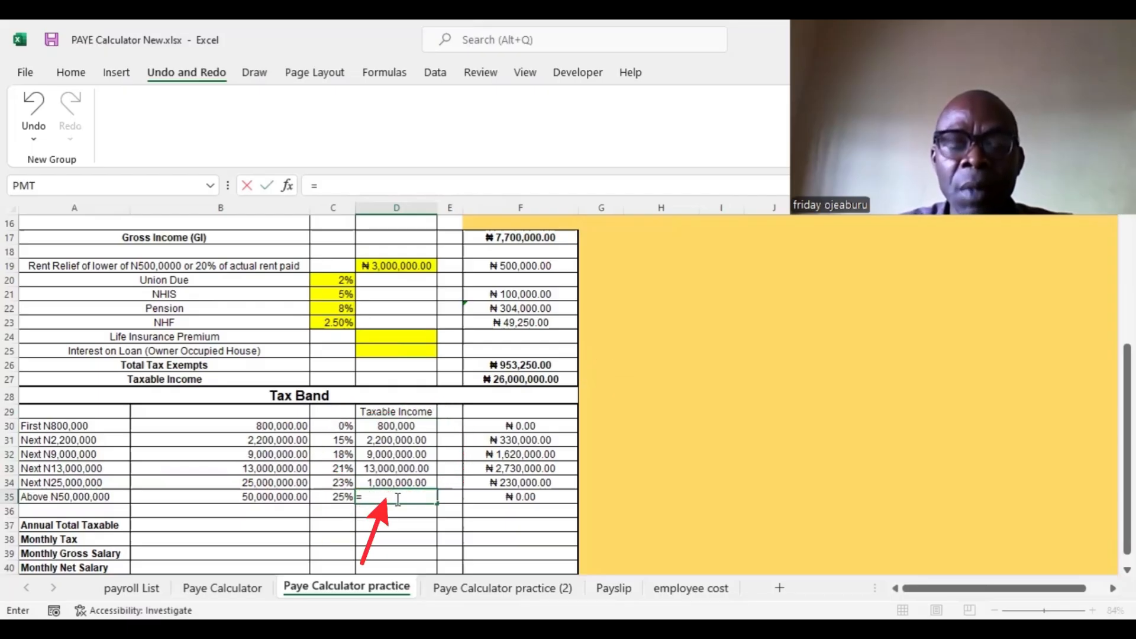
{"action": "type", "text": "IF("}
{"action": "left_click", "coordinate": [499, 381]}
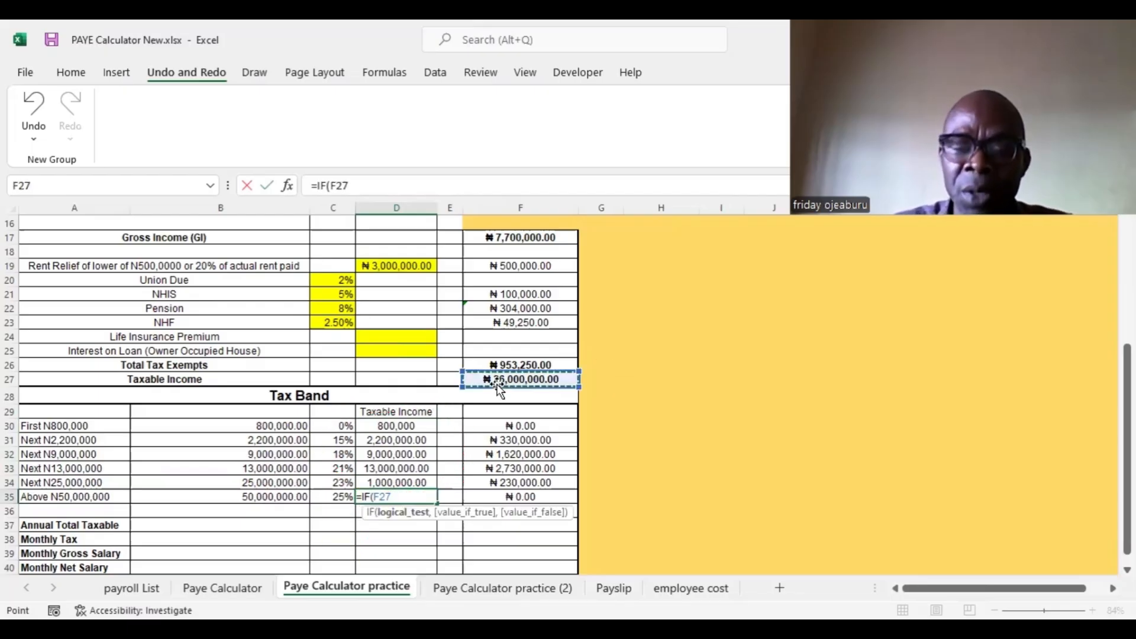
{"action": "type", "text": "<="}
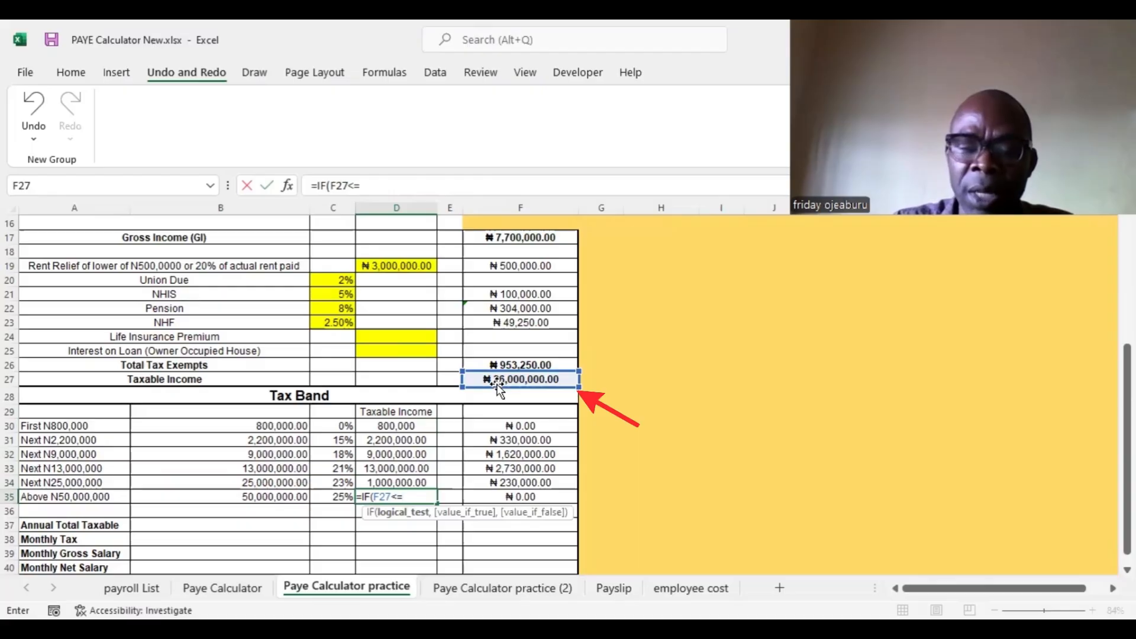
{"action": "type", "text": "85"}
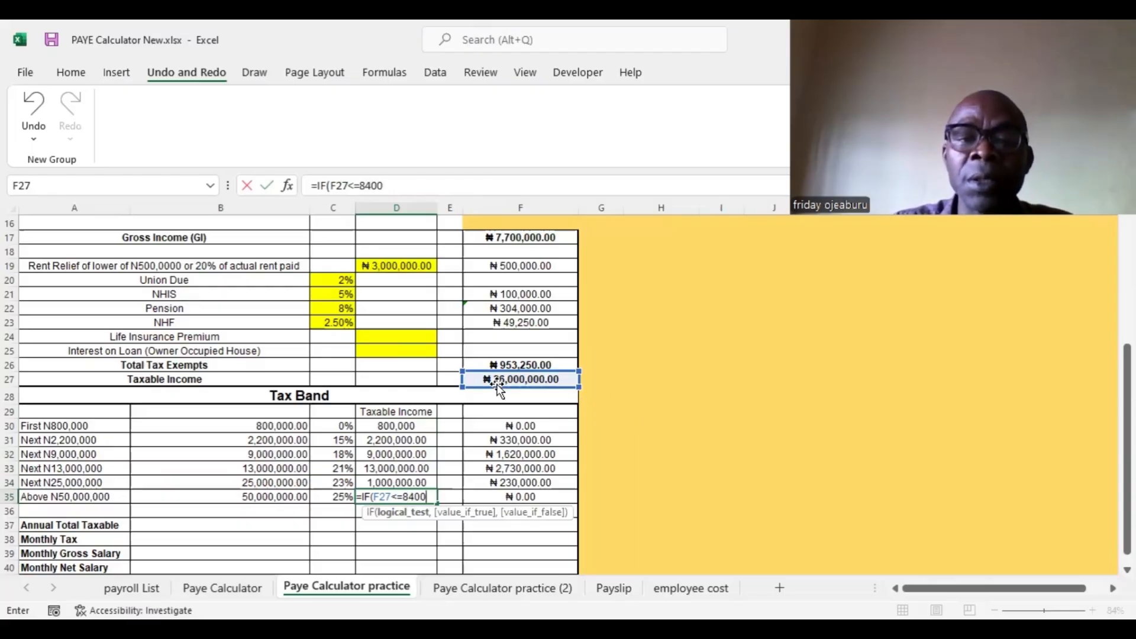
{"action": "type", "text": "00"}
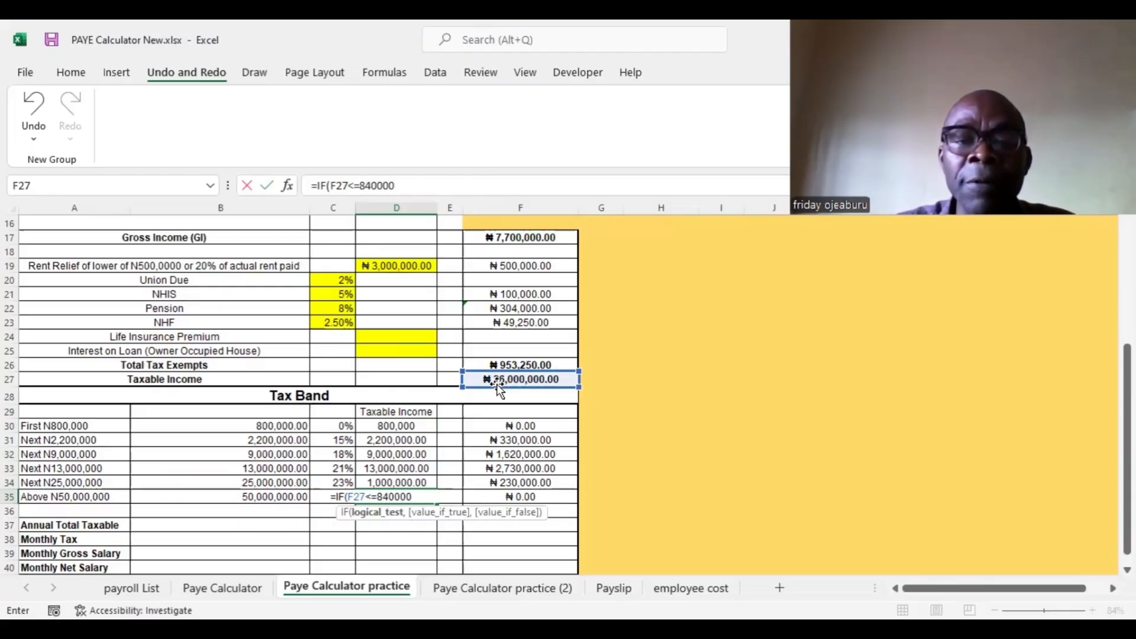
{"action": "type", "text": ",\"0"}
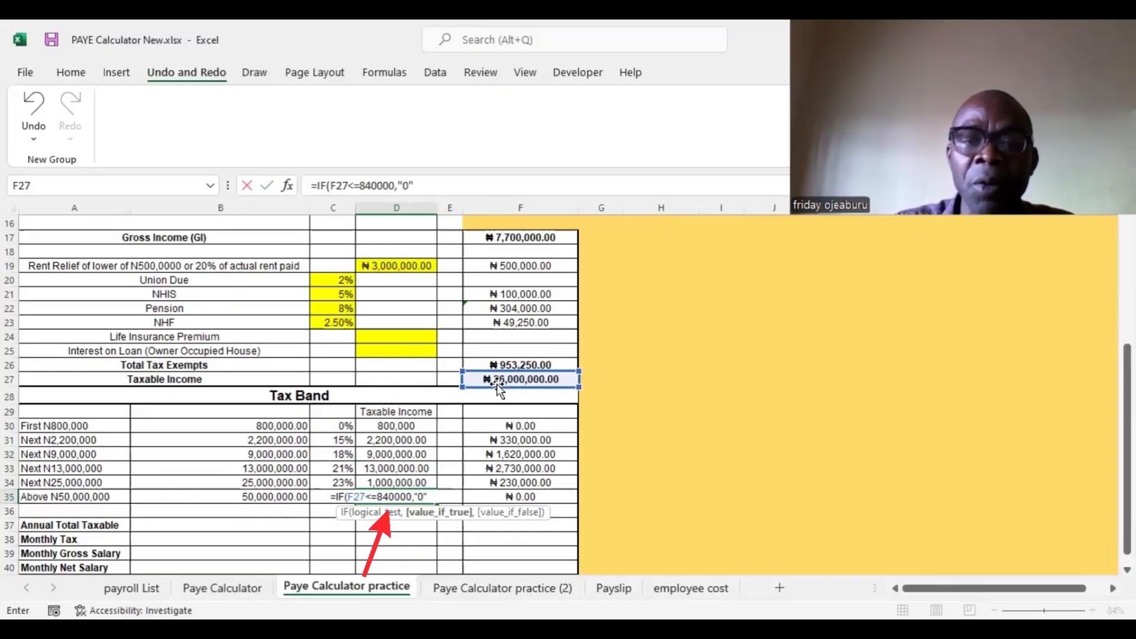
Step: Add a MIN function comparing B35 with F27 as the false result of the IF formula in D35
{"action": "type", "text": "\",min"}
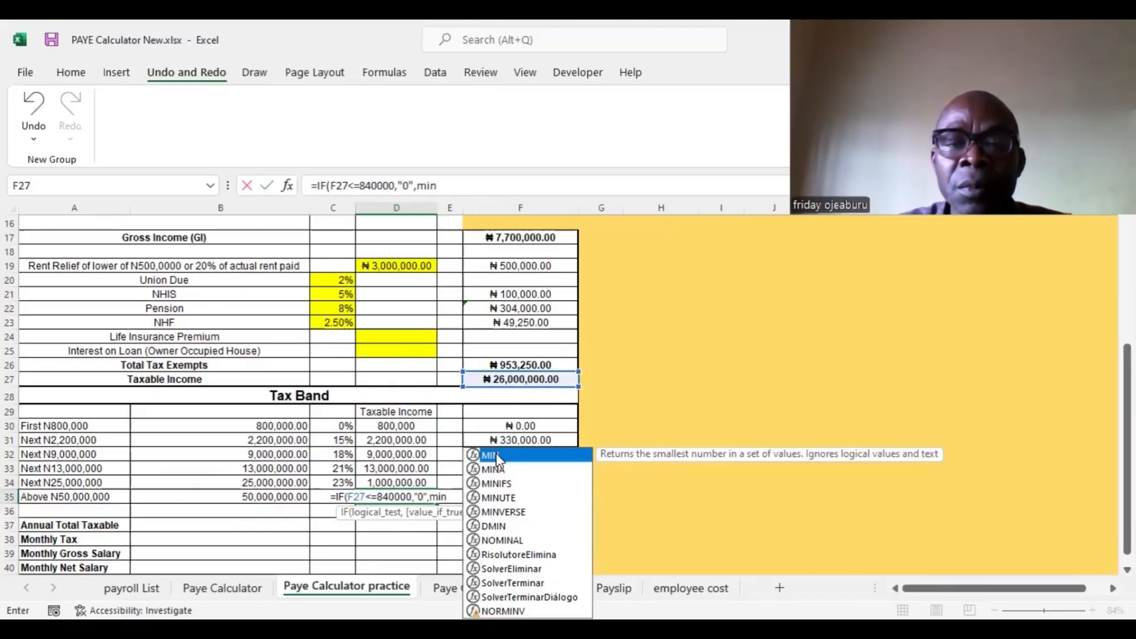
{"action": "key", "text": "Tab"}
{"action": "left_click", "coordinate": [276, 502]}
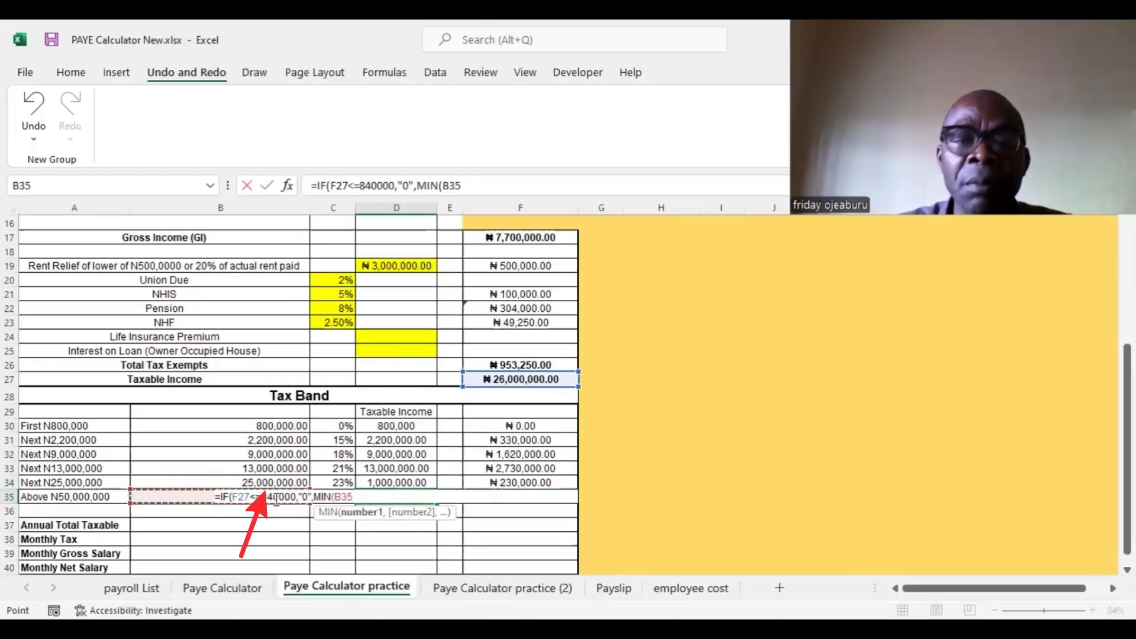
{"action": "type", "text": ","}
{"action": "left_click", "coordinate": [515, 380]}
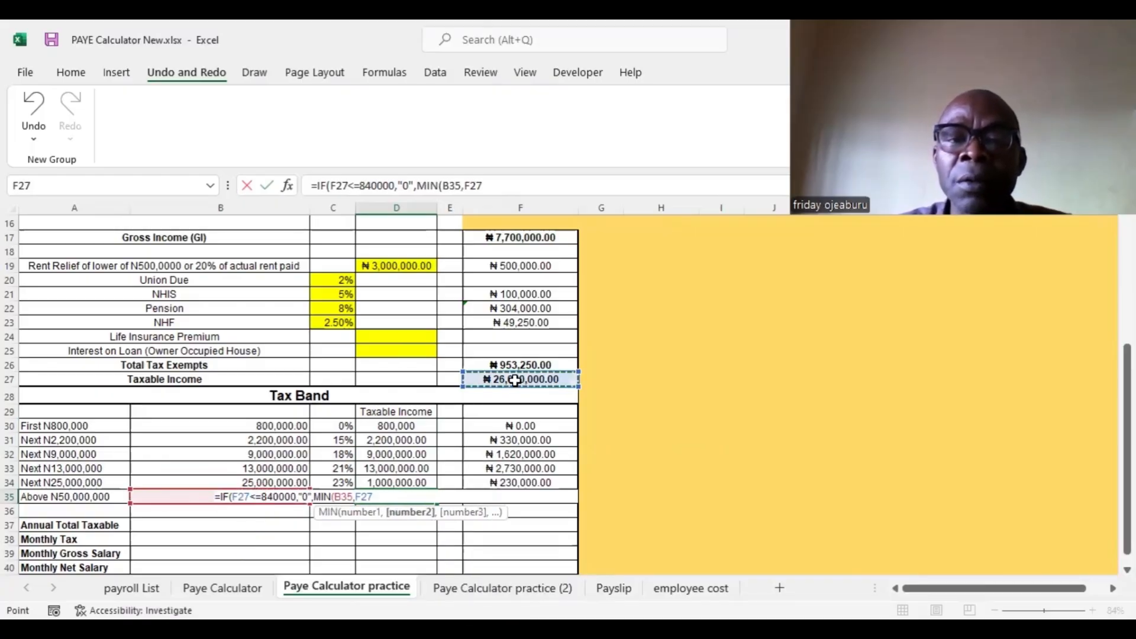
Step: Subtract D30, D31, D32, D33 and D34 from F27 inside the MIN function and enter the D35 formula
{"action": "type", "text": "-"}
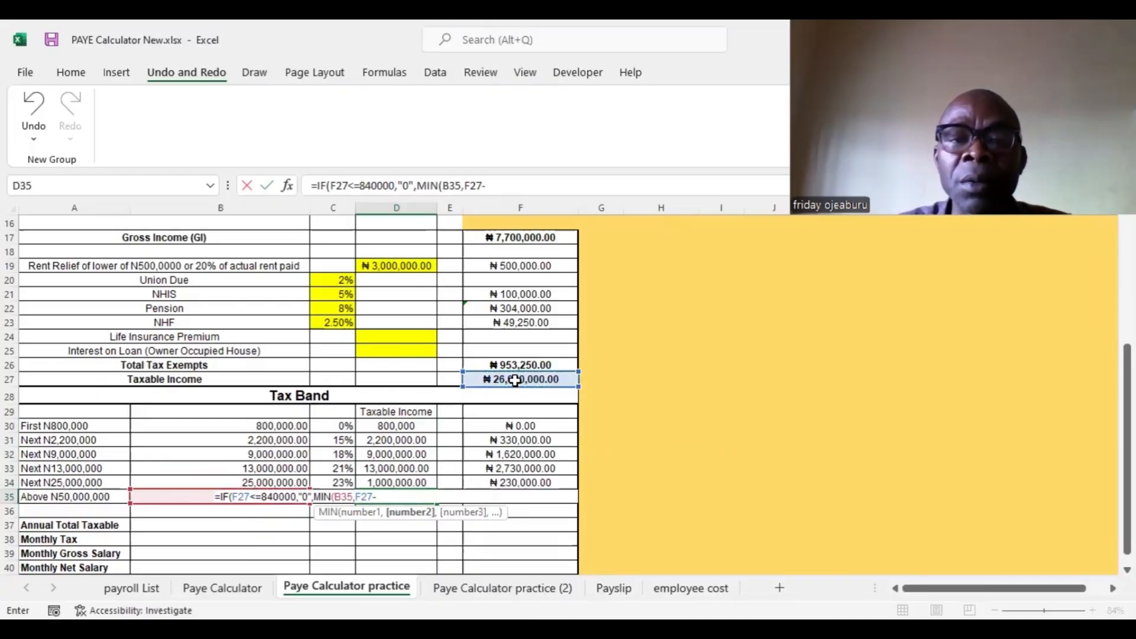
{"action": "left_click", "coordinate": [410, 425]}
{"action": "type", "text": "-"}
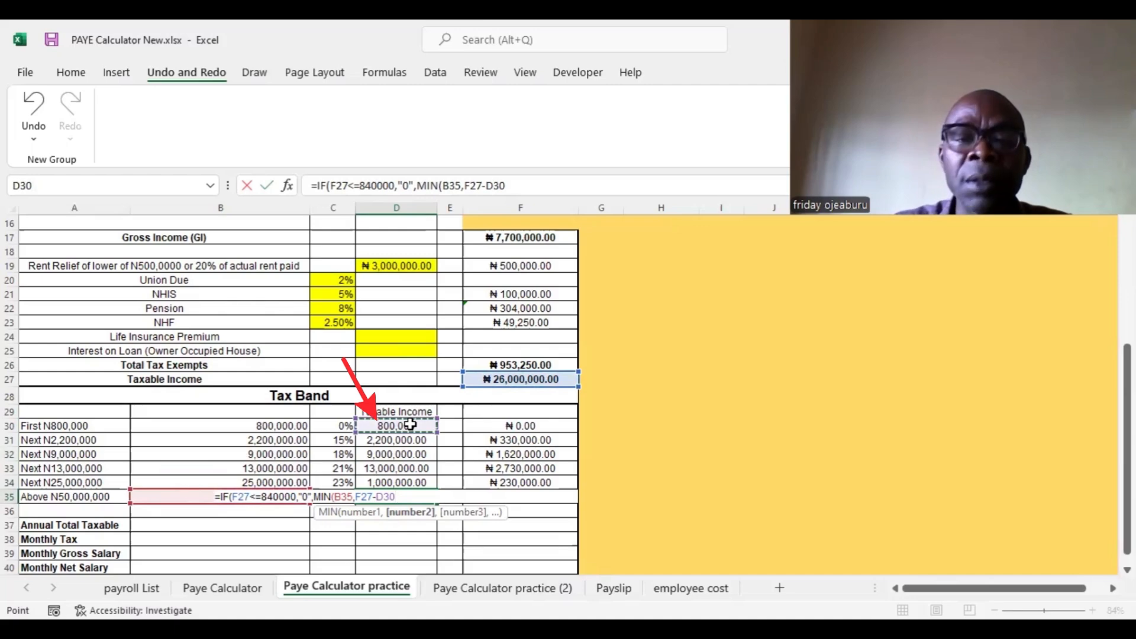
{"action": "left_click", "coordinate": [409, 440]}
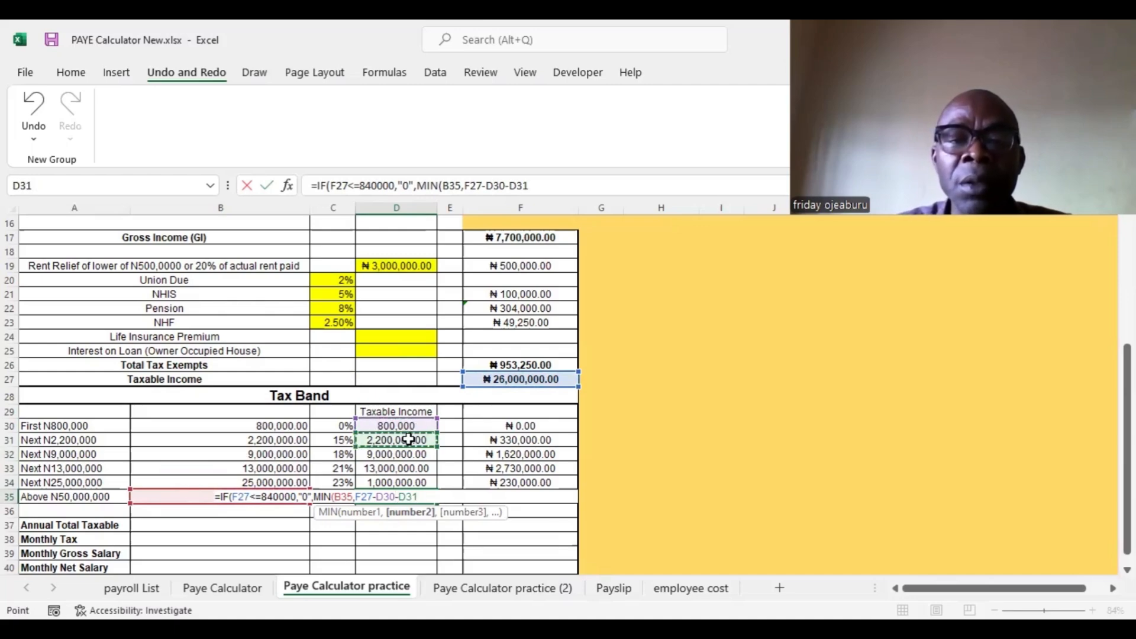
{"action": "type", "text": "-"}
{"action": "left_click", "coordinate": [404, 453]}
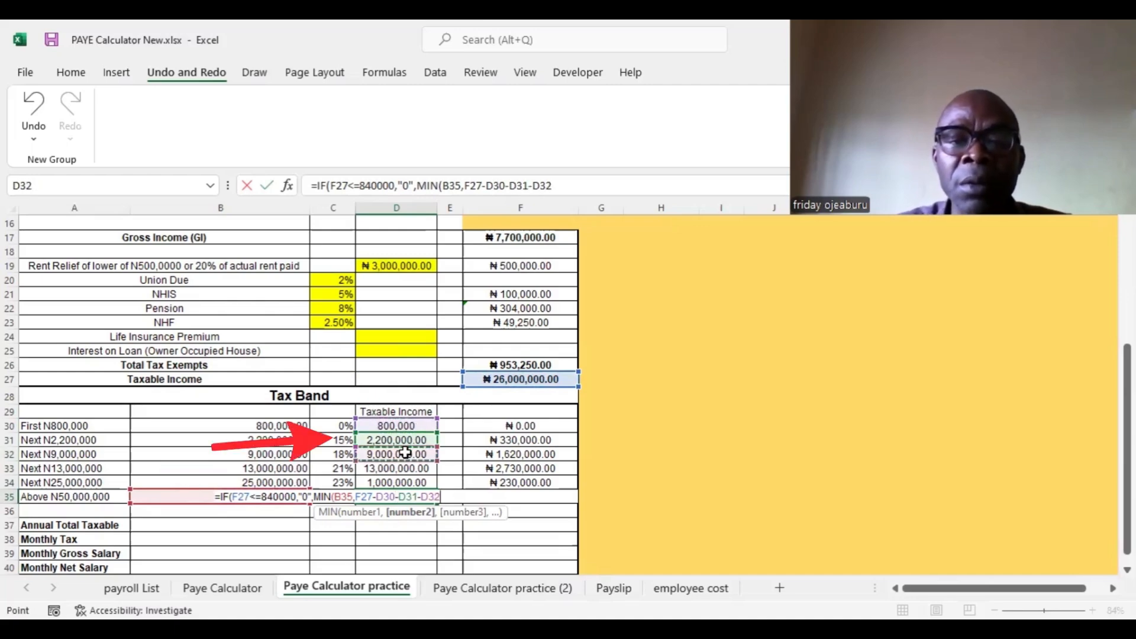
{"action": "type", "text": "-"}
{"action": "left_click", "coordinate": [402, 468]}
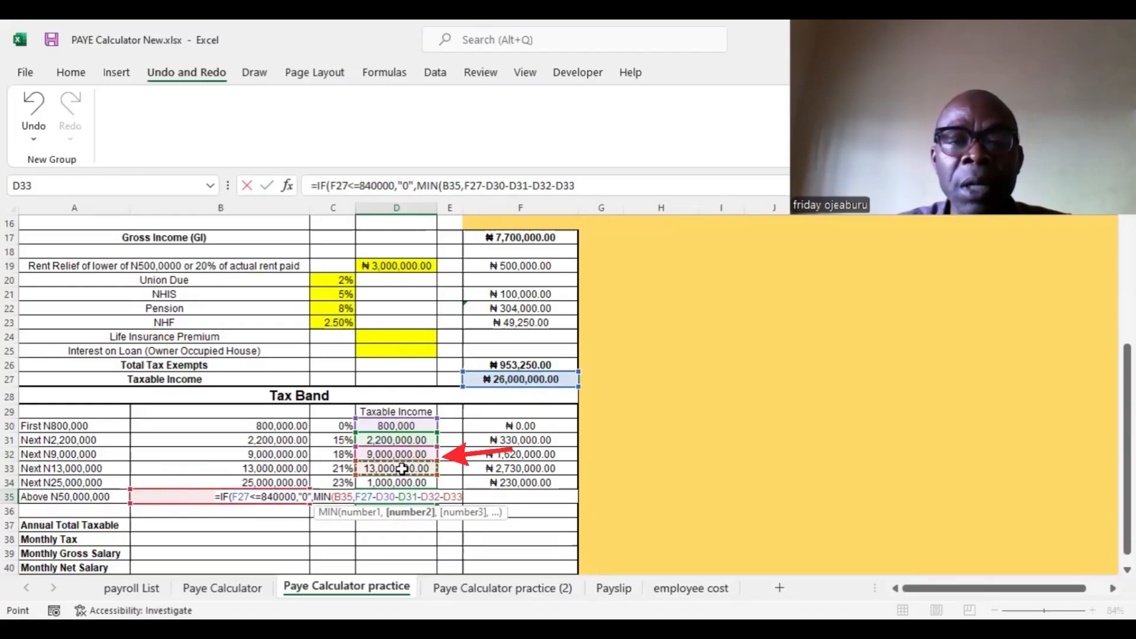
{"action": "type", "text": "-"}
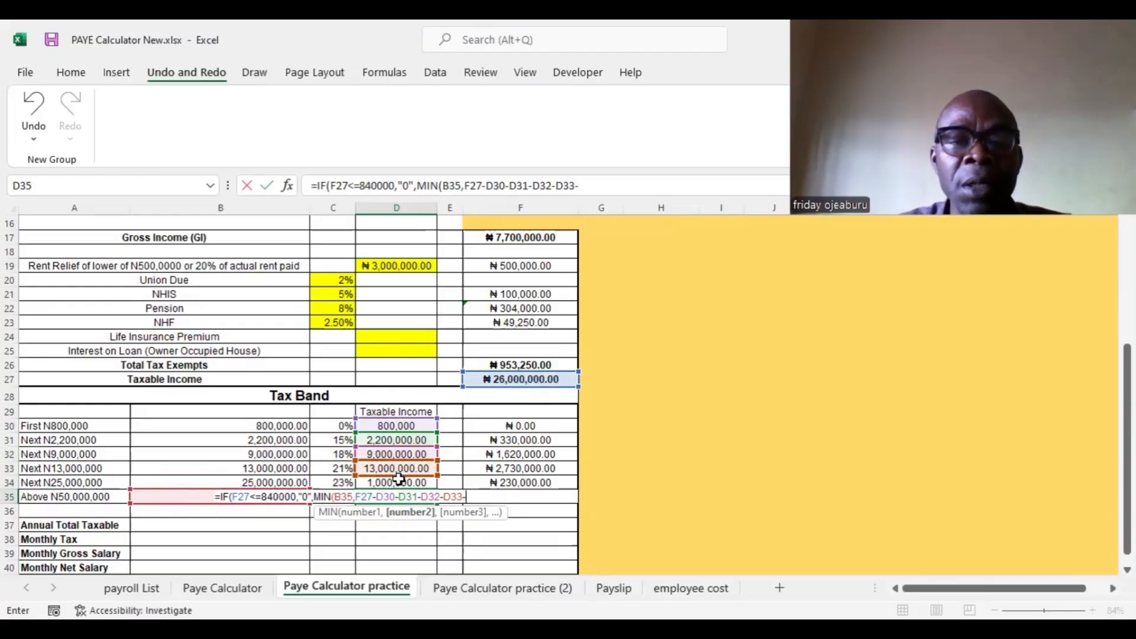
{"action": "left_click", "coordinate": [401, 483]}
{"action": "type", "text": ")"}
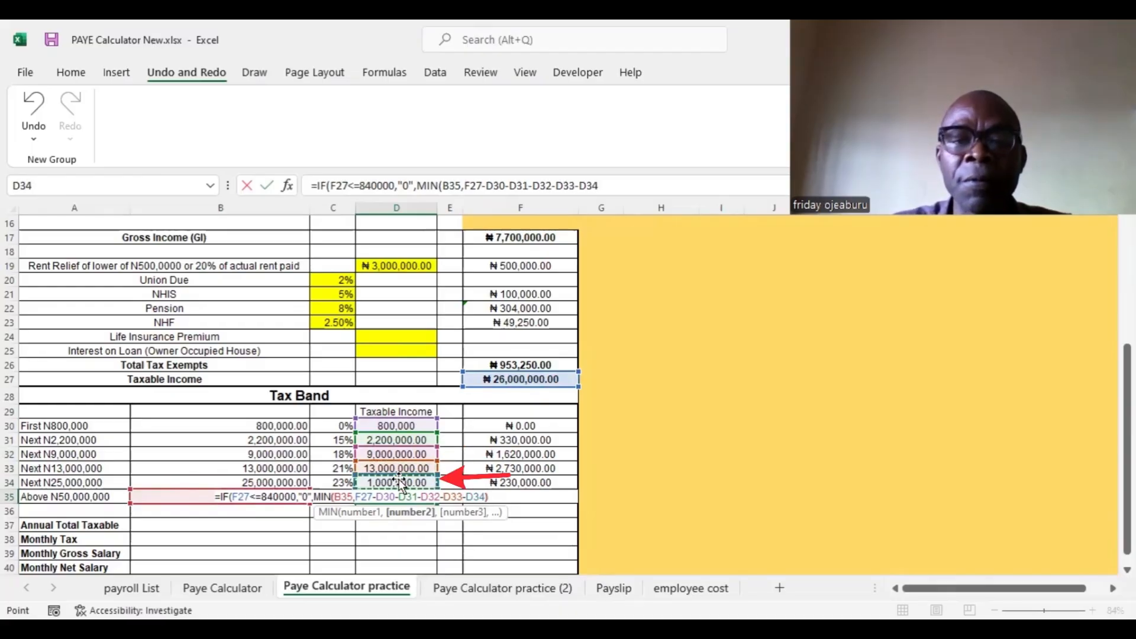
{"action": "type", "text": ")"}
{"action": "key", "text": "Return"}
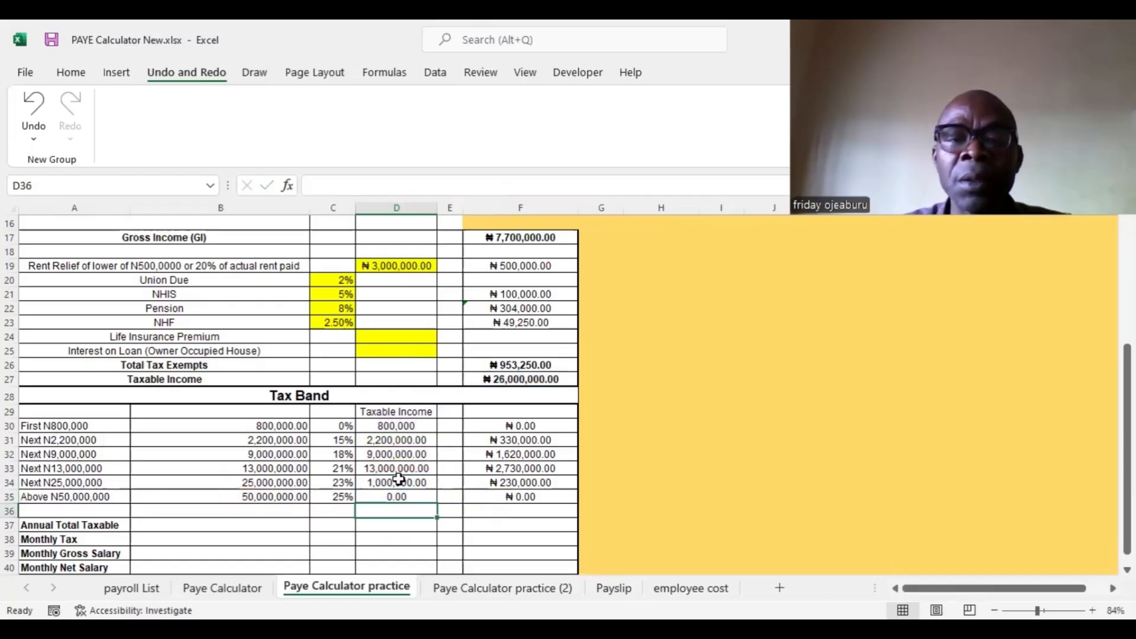
Step: Set the taxable income in F27 to 50000000 and check the sum of the taxable amounts in D30:D34
{"action": "left_click", "coordinate": [403, 496]}
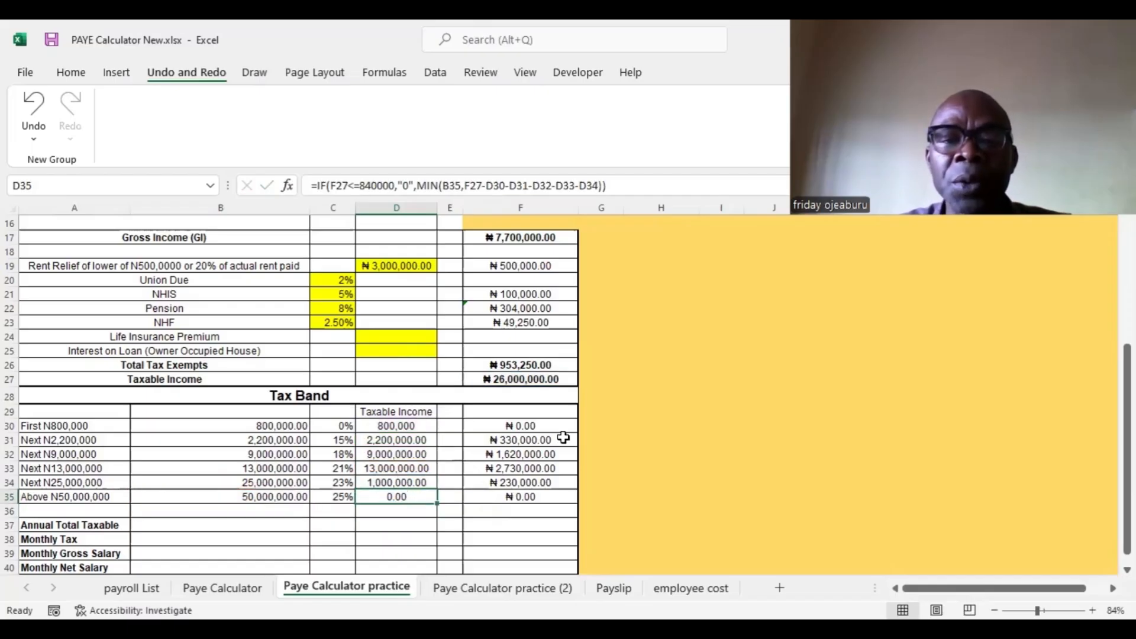
{"action": "left_click", "coordinate": [518, 378]}
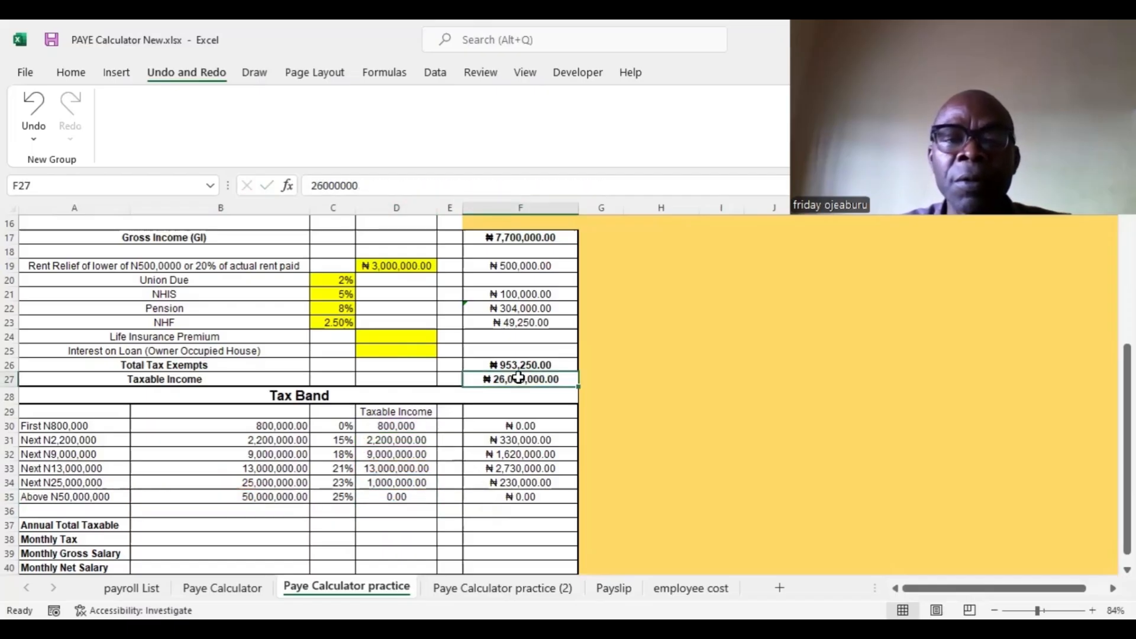
{"action": "type", "text": "500000000"}
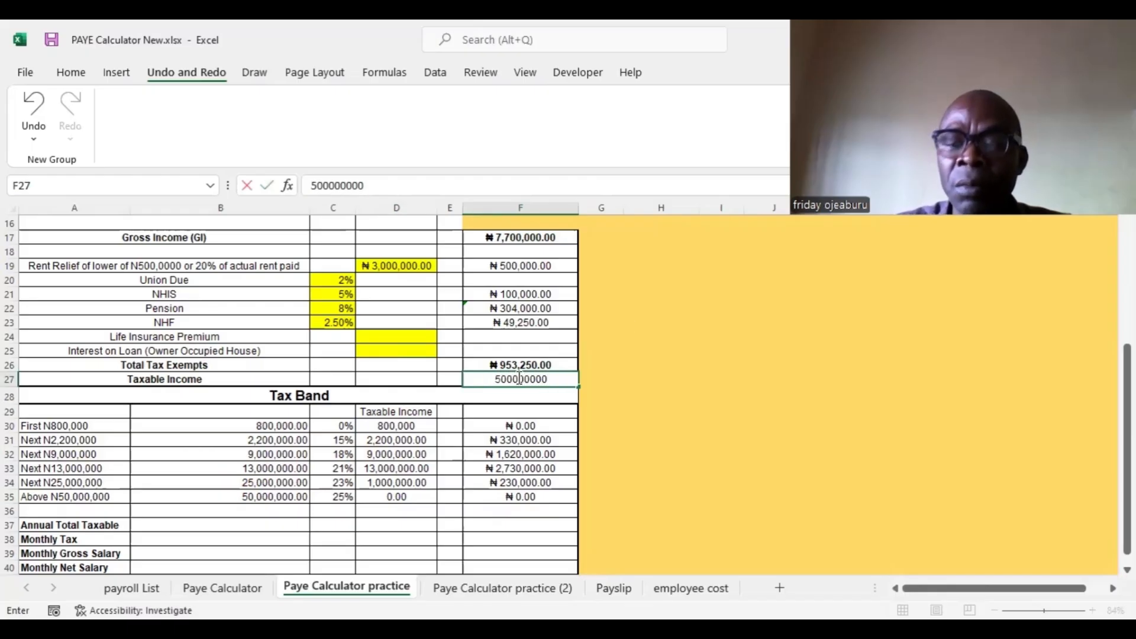
{"action": "key", "text": "BackSpace"}
{"action": "key", "text": "Return"}
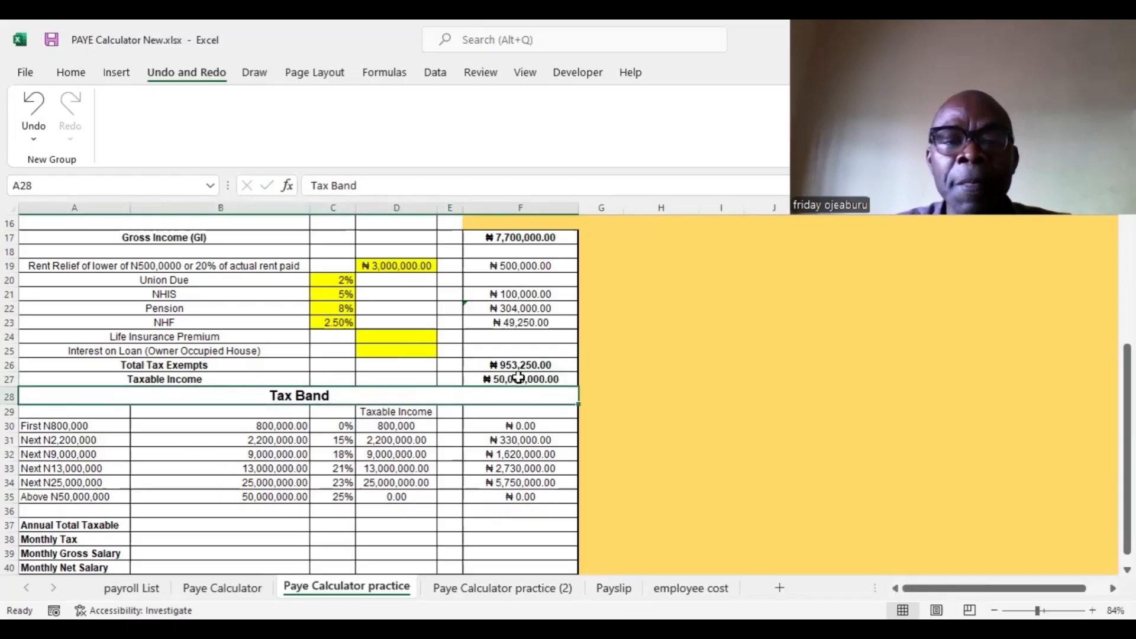
{"action": "left_click_drag", "start_coordinate": [398, 426], "coordinate": [397, 481]}
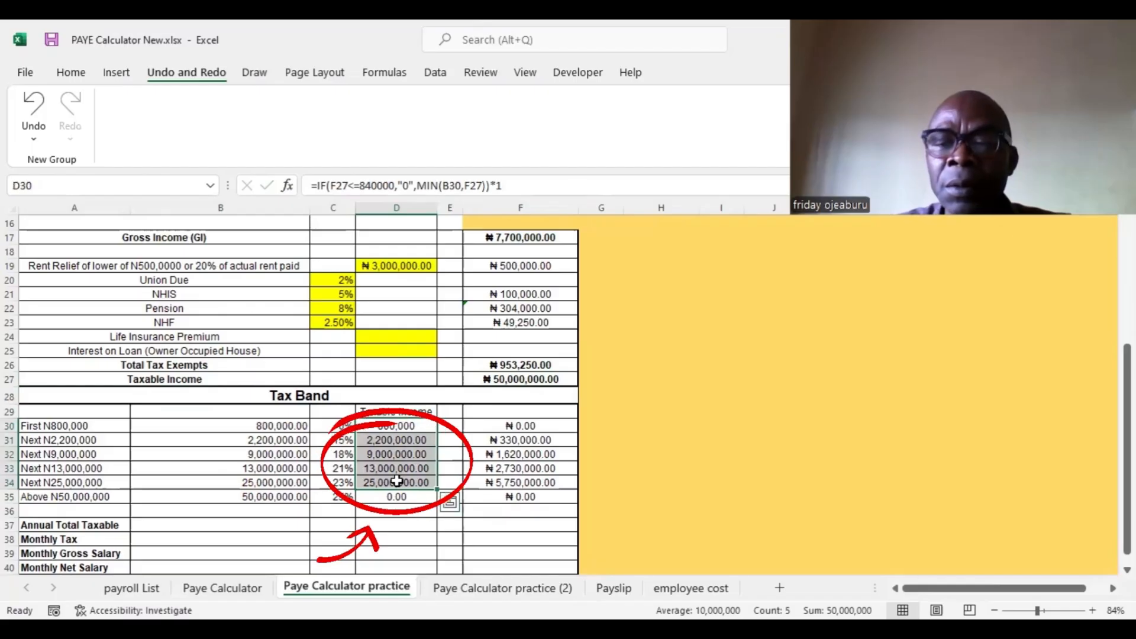
Step: Set the taxable income in F27 to 70000000 and check the sum of the taxable amounts in D30:D35
{"action": "double_click", "coordinate": [515, 380]}
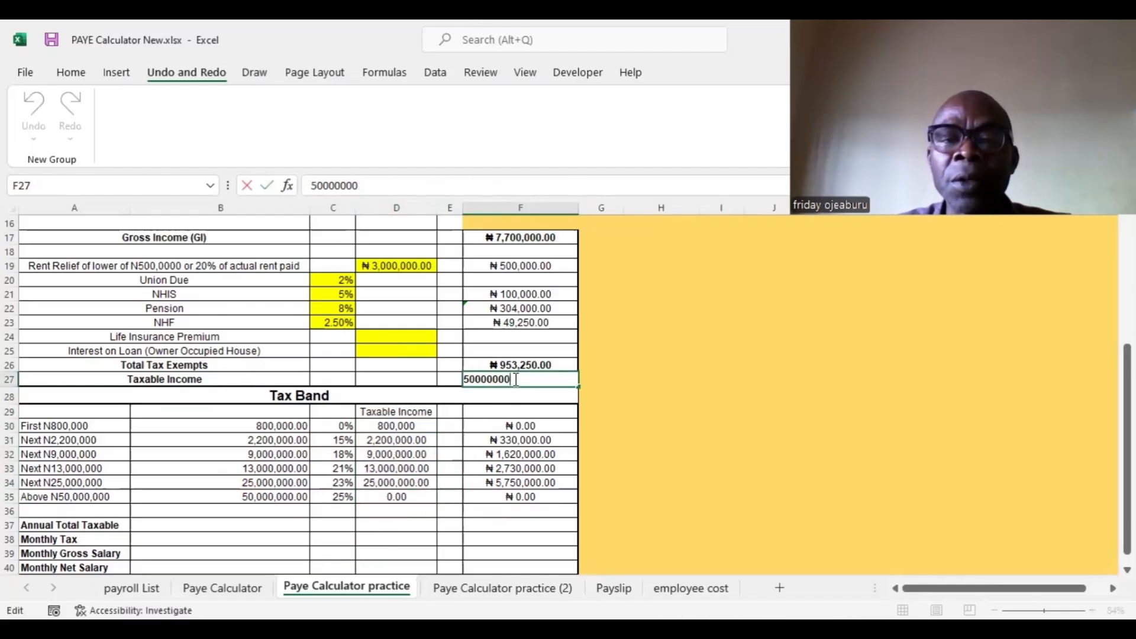
{"action": "key", "text": "BackSpace"}
{"action": "key", "text": "BackSpace"}
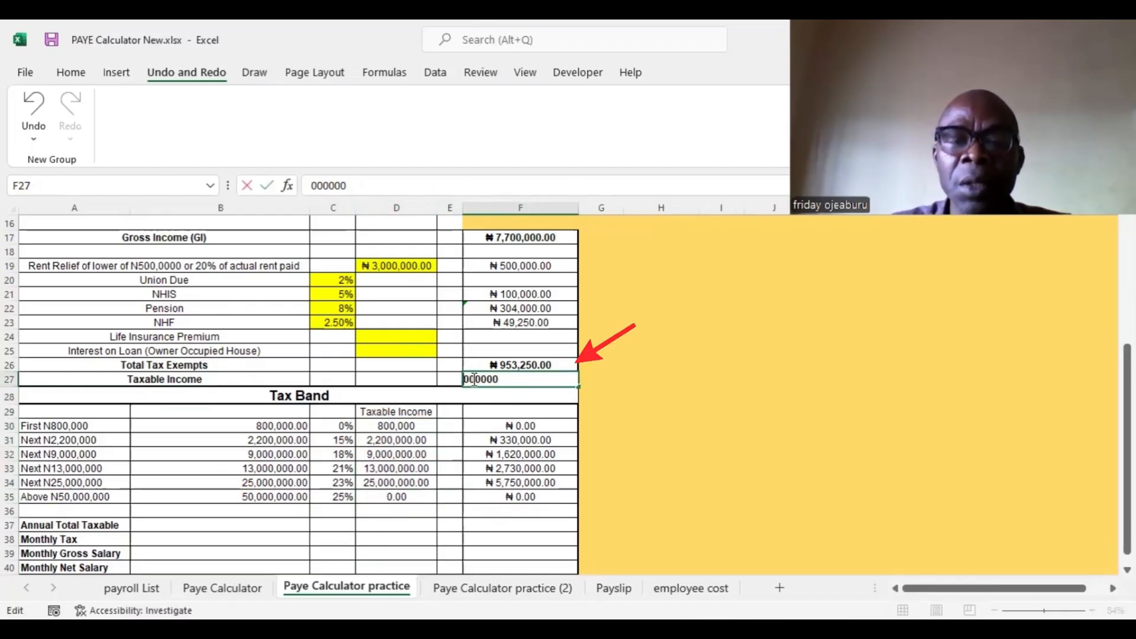
{"action": "type", "text": "70"}
{"action": "key", "text": "Return"}
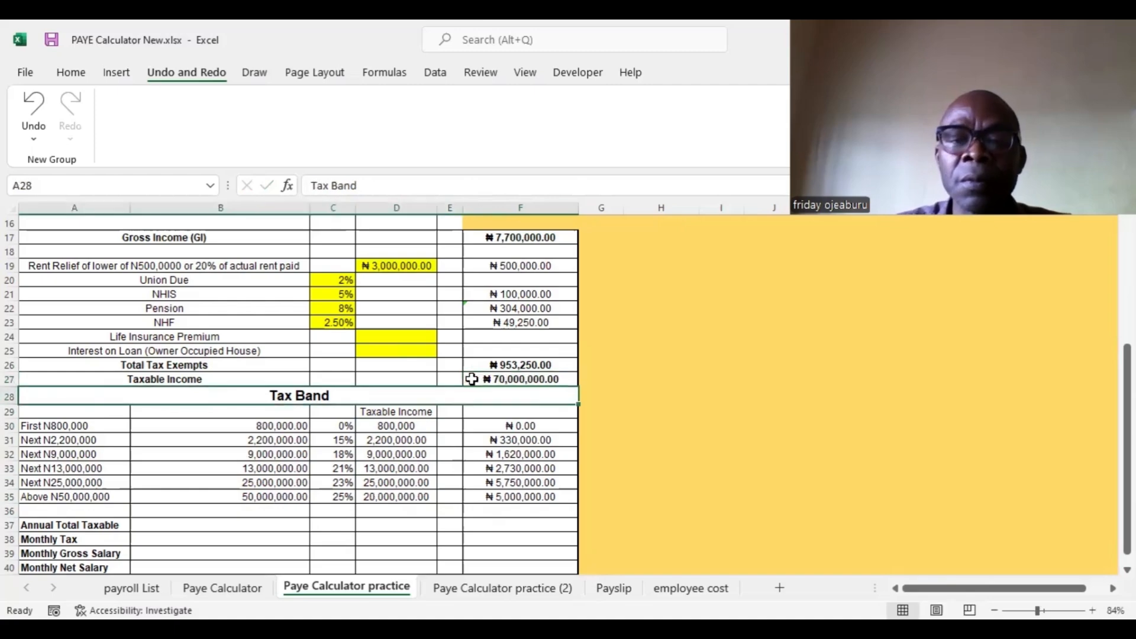
{"action": "left_click_drag", "start_coordinate": [416, 419], "coordinate": [412, 496]}
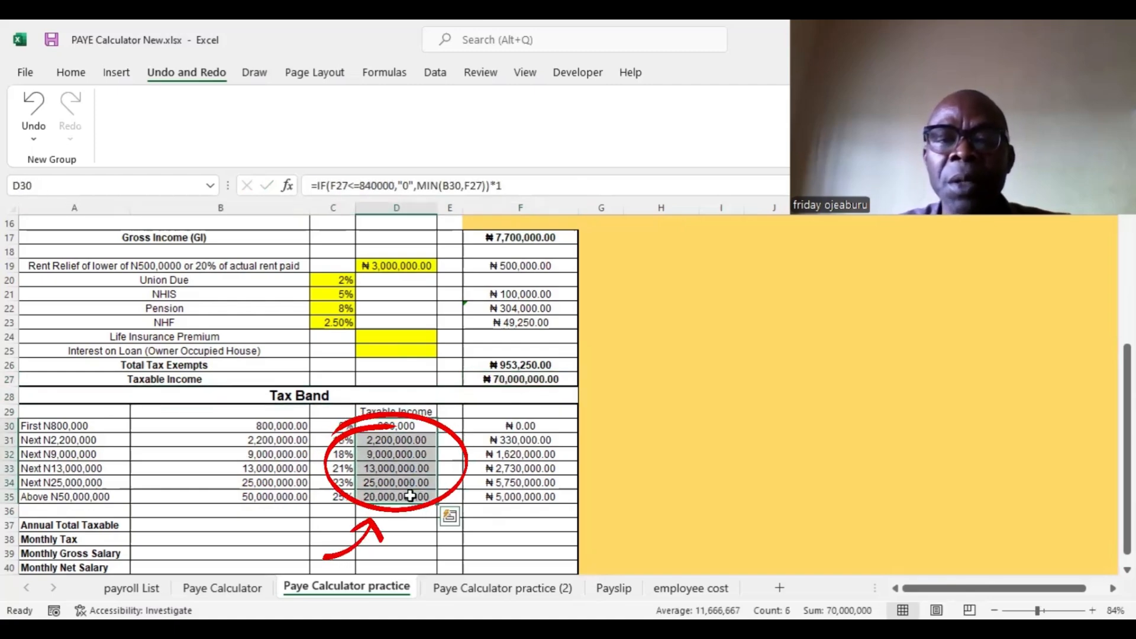
Step: Set the taxable income in F27 to 120000000 and check the sum of the taxable amounts in D30:D35
{"action": "left_click", "coordinate": [502, 378]}
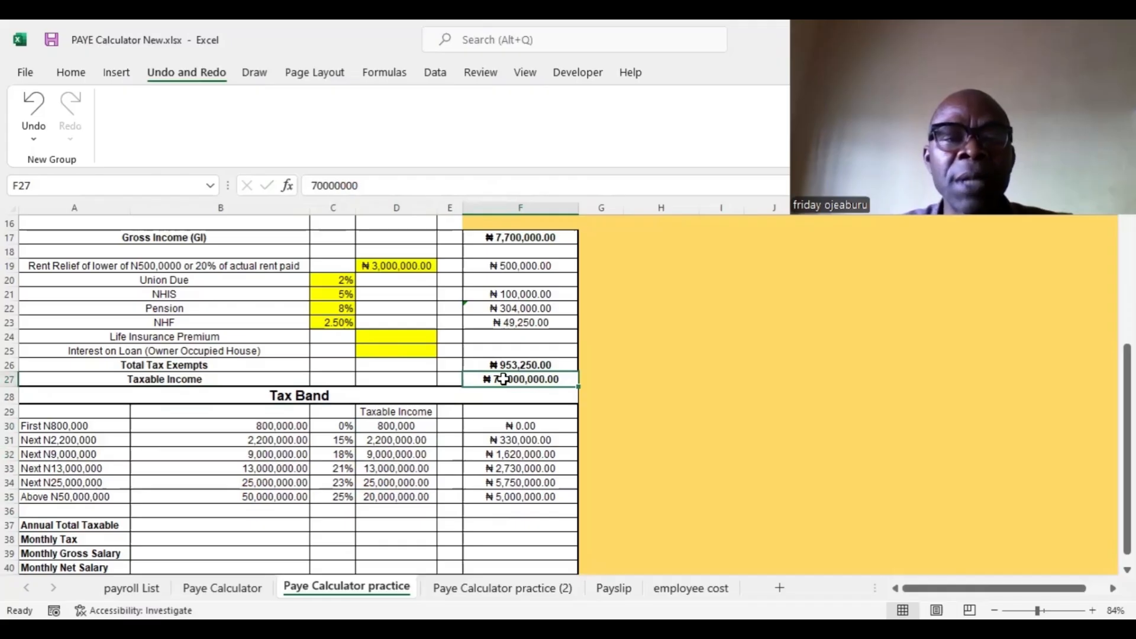
{"action": "type", "text": "1"}
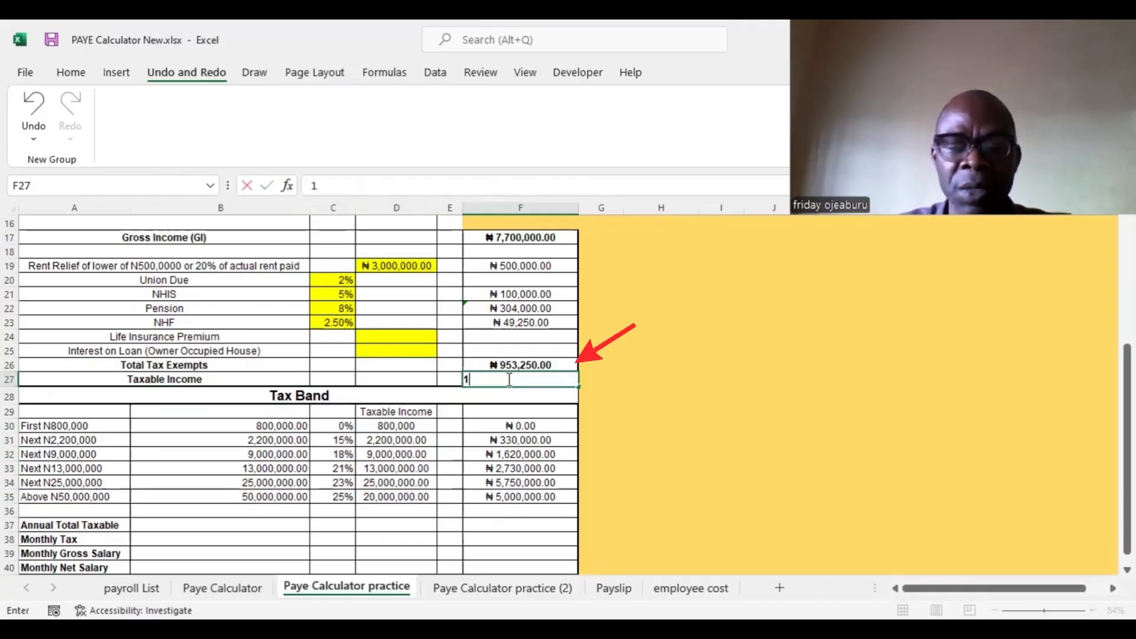
{"action": "type", "text": "20000000"}
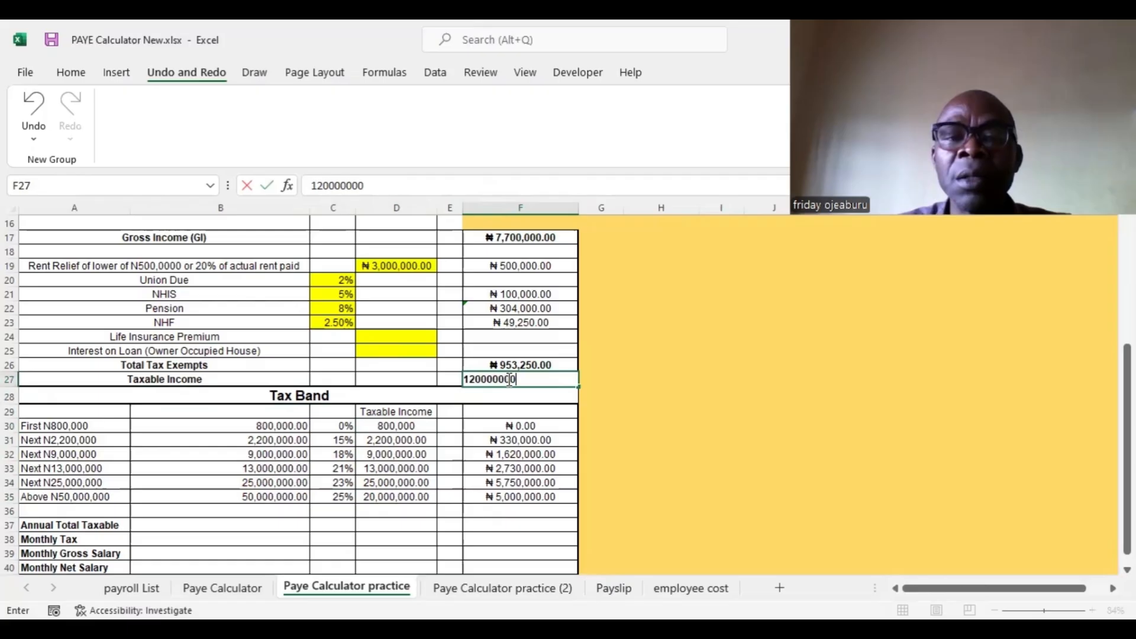
{"action": "key", "text": "Return"}
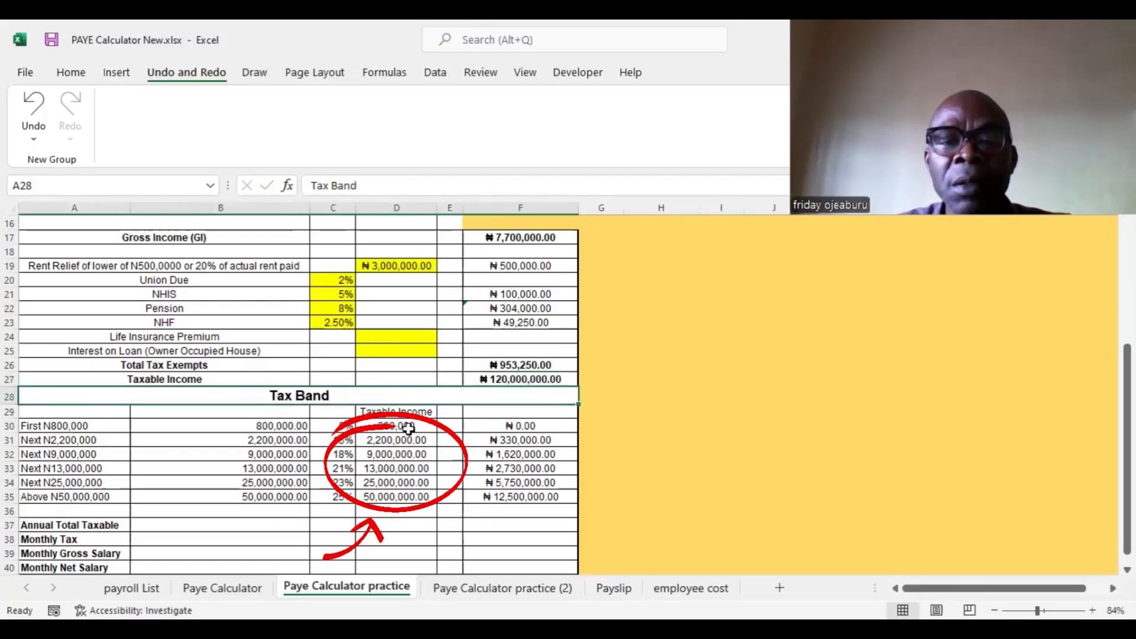
{"action": "left_click_drag", "start_coordinate": [408, 427], "coordinate": [403, 505]}
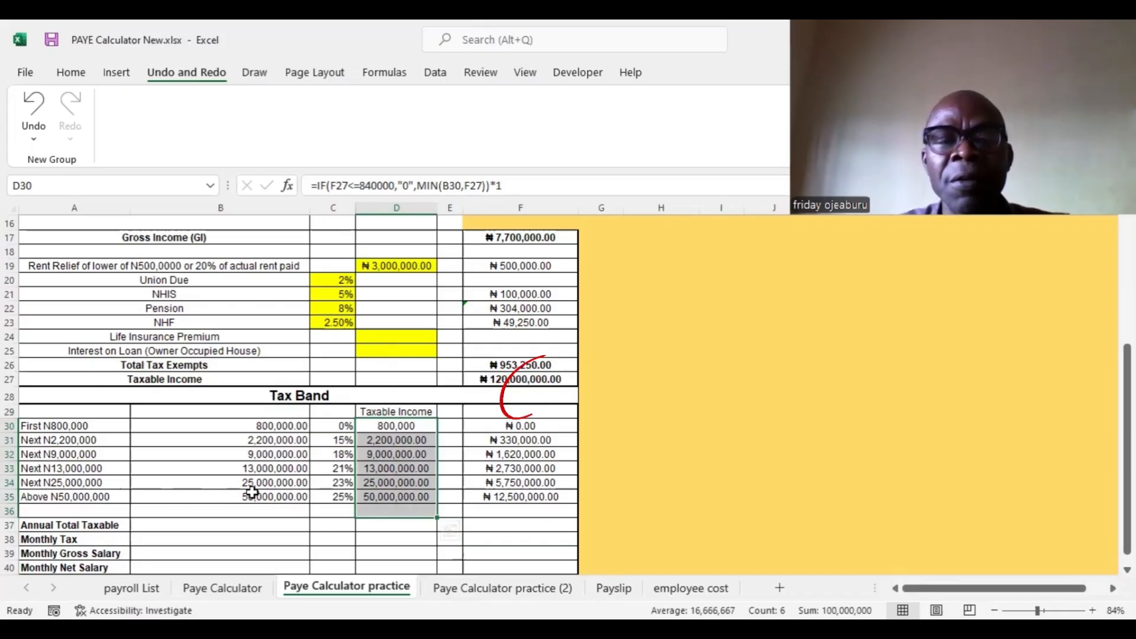
{"action": "left_click", "coordinate": [403, 495]}
Step: Widen column E beside the taxable amounts, recheck the sum of D30:D35 and select E35
{"action": "left_click", "coordinate": [448, 496]}
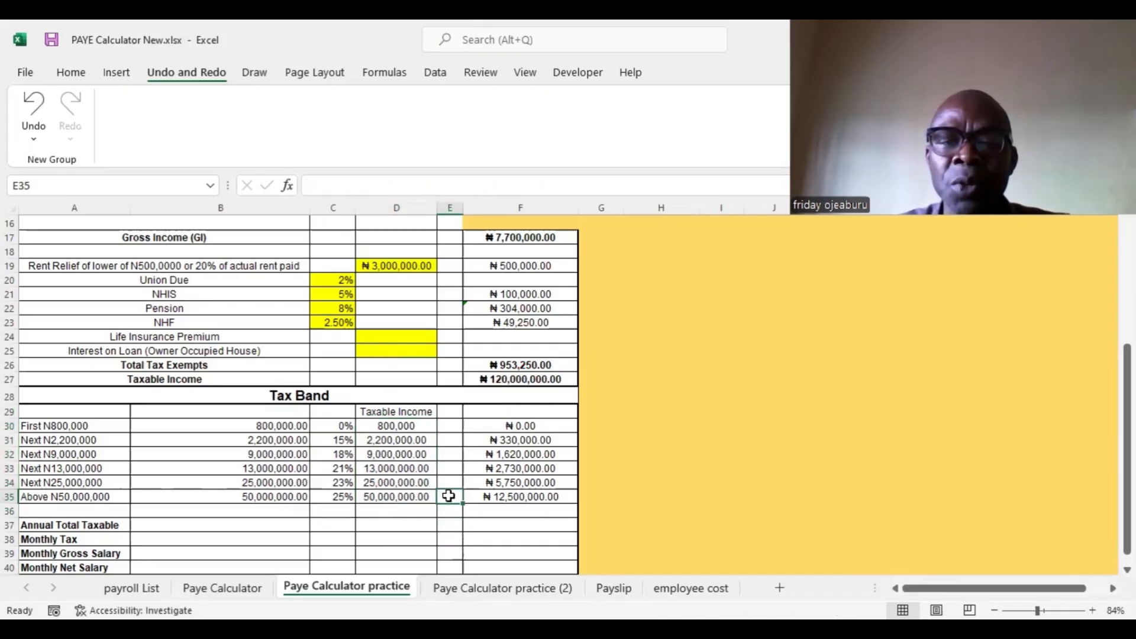
{"action": "left_click", "coordinate": [503, 525]}
{"action": "left_click", "coordinate": [461, 494]}
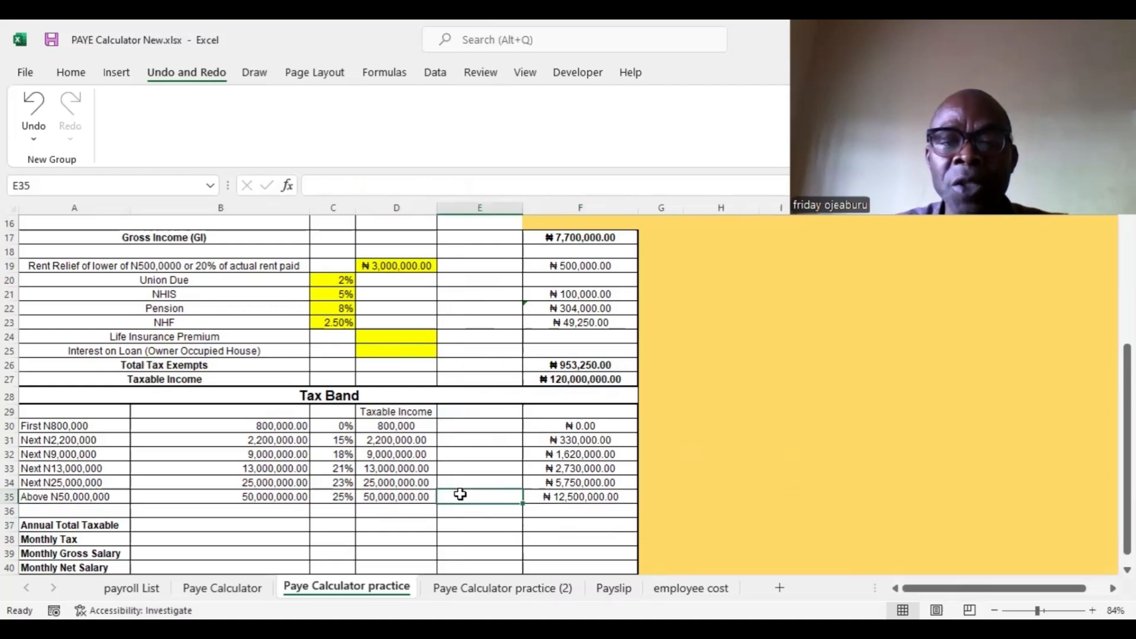
{"action": "mouse_move", "coordinate": [396, 426]}
{"action": "left_mouse_down"}
{"action": "mouse_move", "coordinate": [389, 508]}
{"action": "mouse_move", "coordinate": [394, 499]}
{"action": "left_mouse_up"}
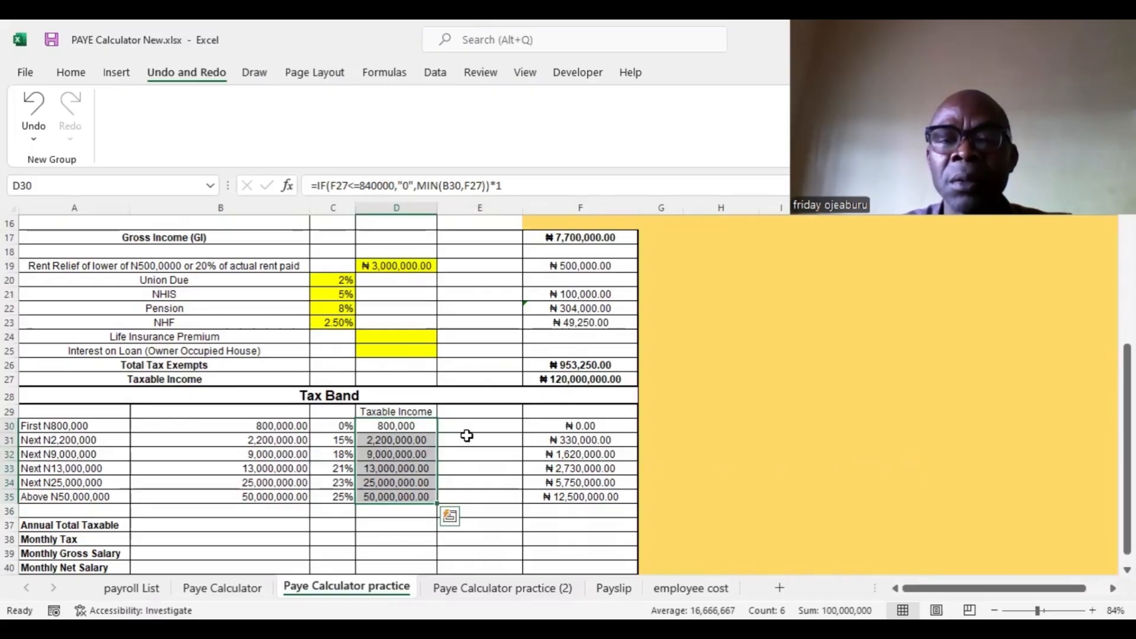
{"action": "left_click", "coordinate": [462, 498]}
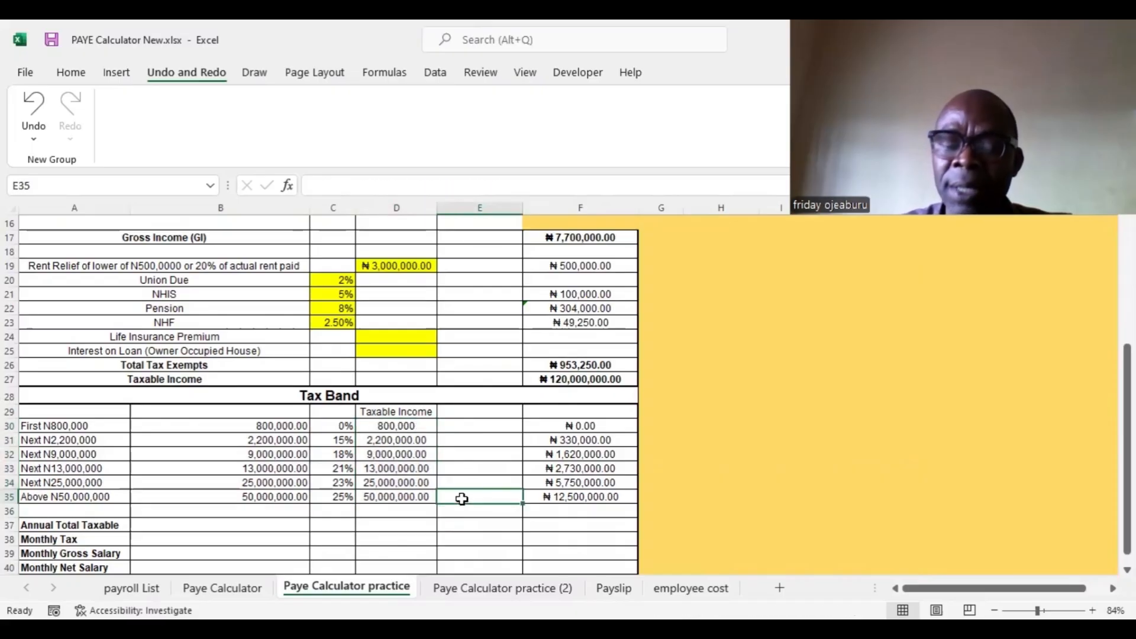
Step: Enter =IF(F27<=840000,"0",F27-SUM(D30:D35)) in E35 to capture taxable income beyond the listed bands
{"action": "type", "text": "="}
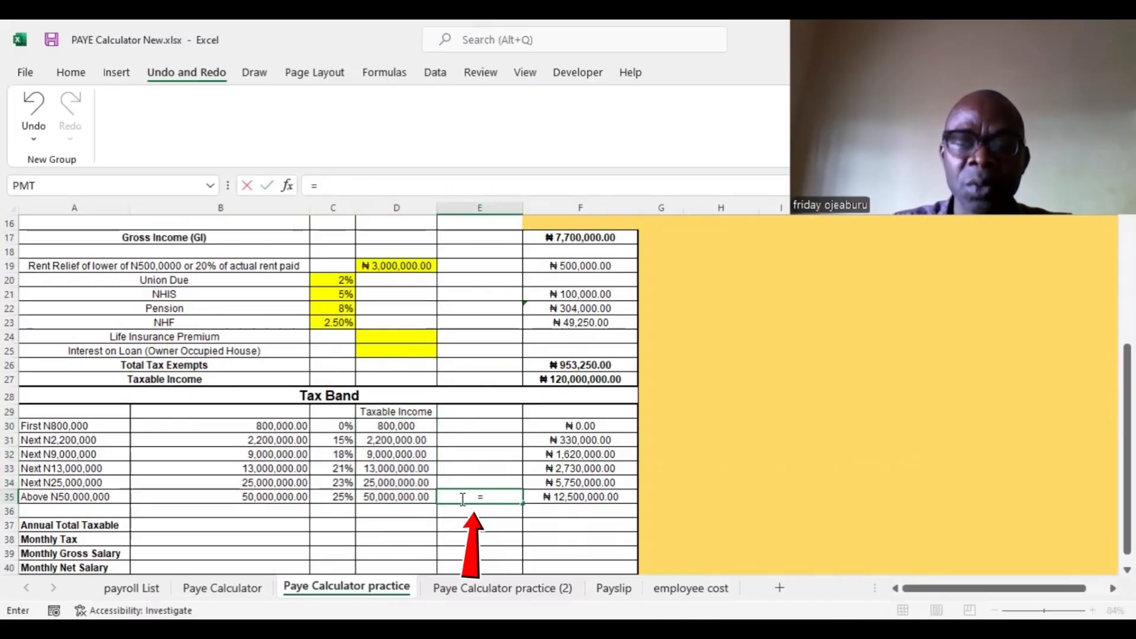
{"action": "type", "text": "if"}
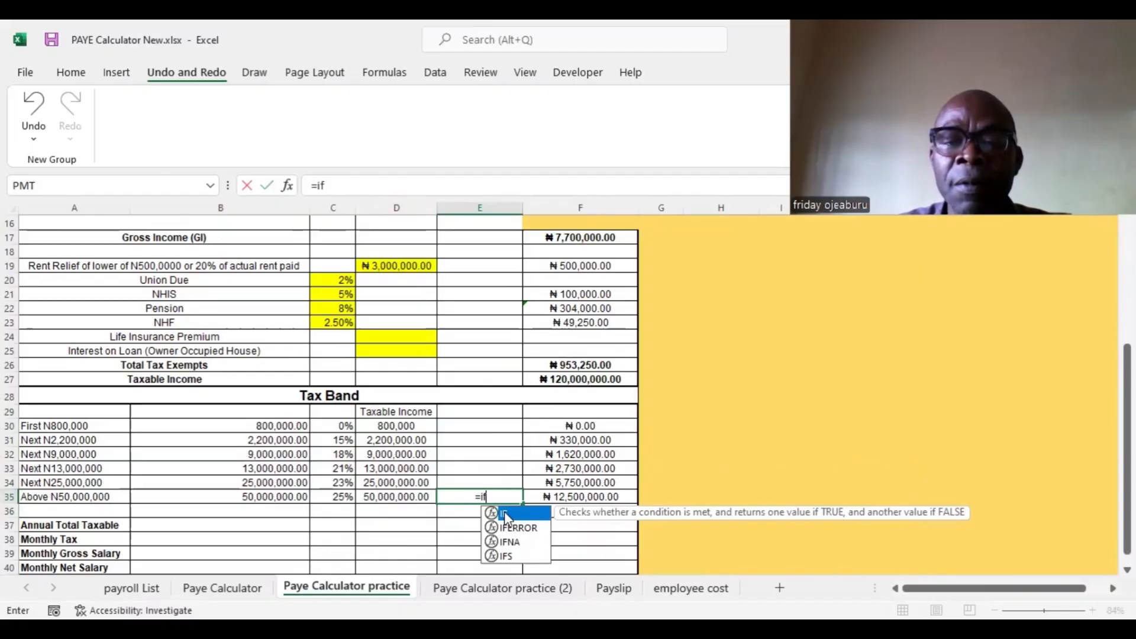
{"action": "key", "text": "Tab"}
{"action": "left_click", "coordinate": [564, 380]}
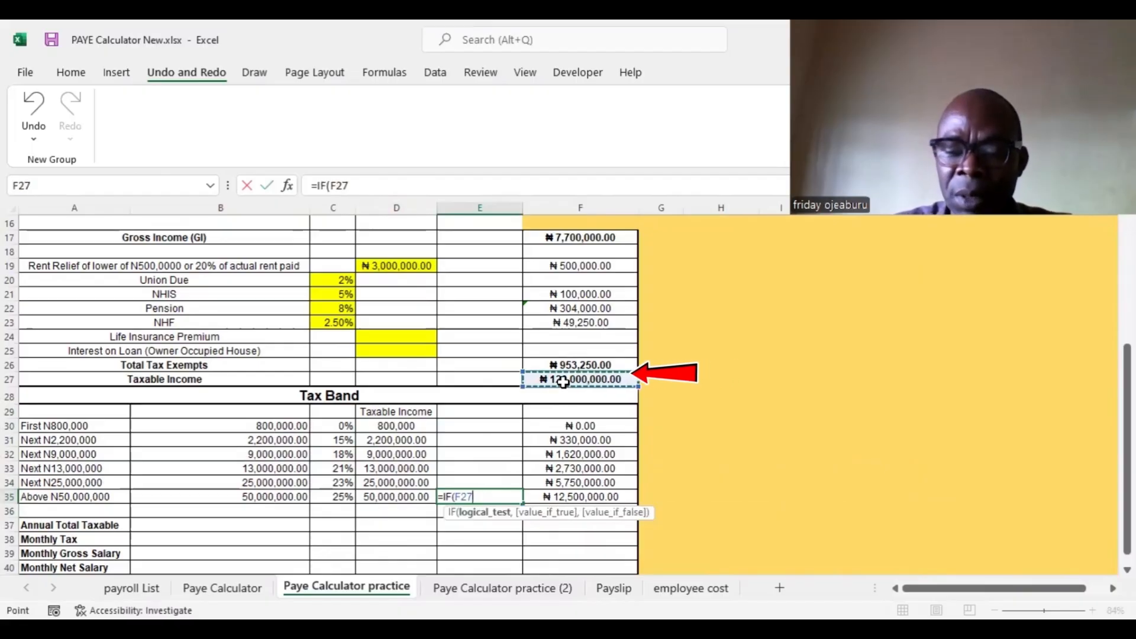
{"action": "type", "text": "<=8400"}
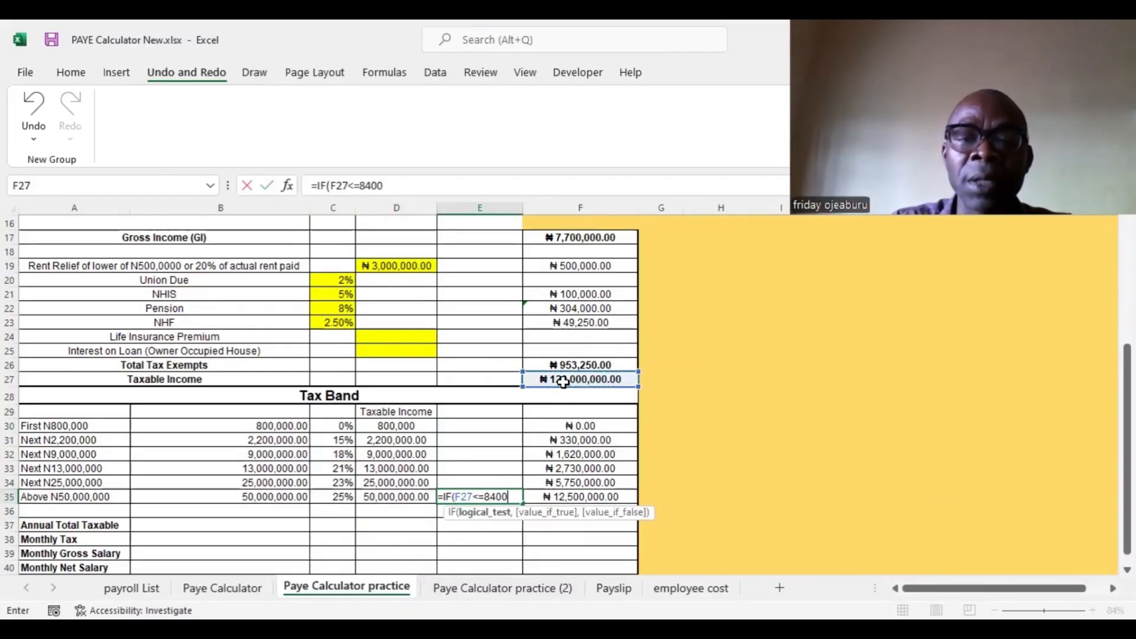
{"action": "type", "text": "00"}
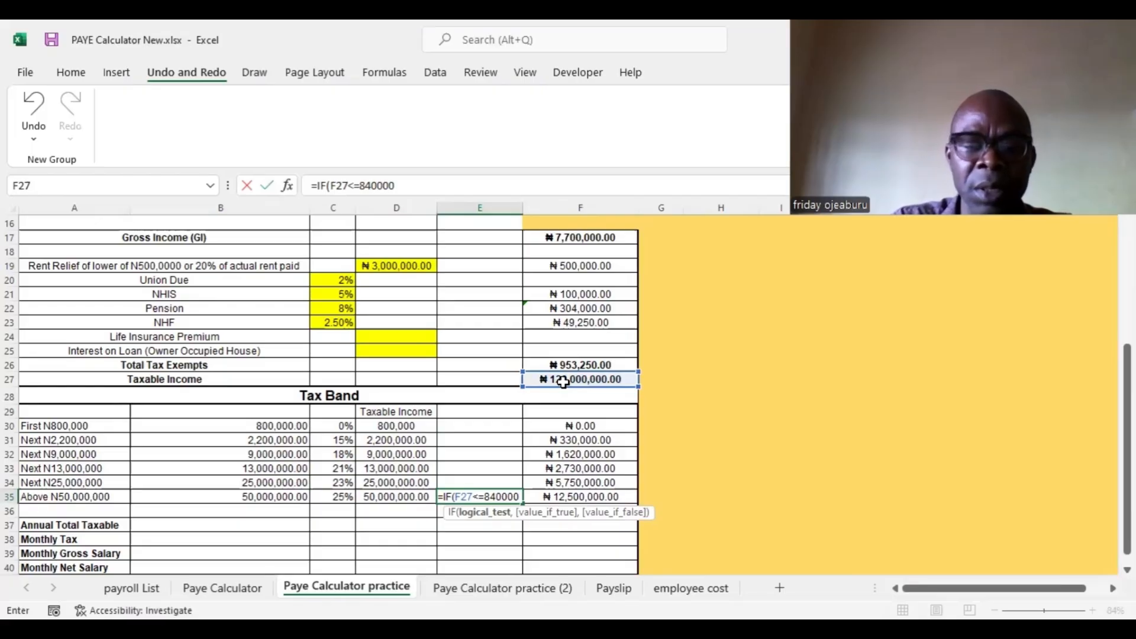
{"action": "type", "text": ",\"0\""}
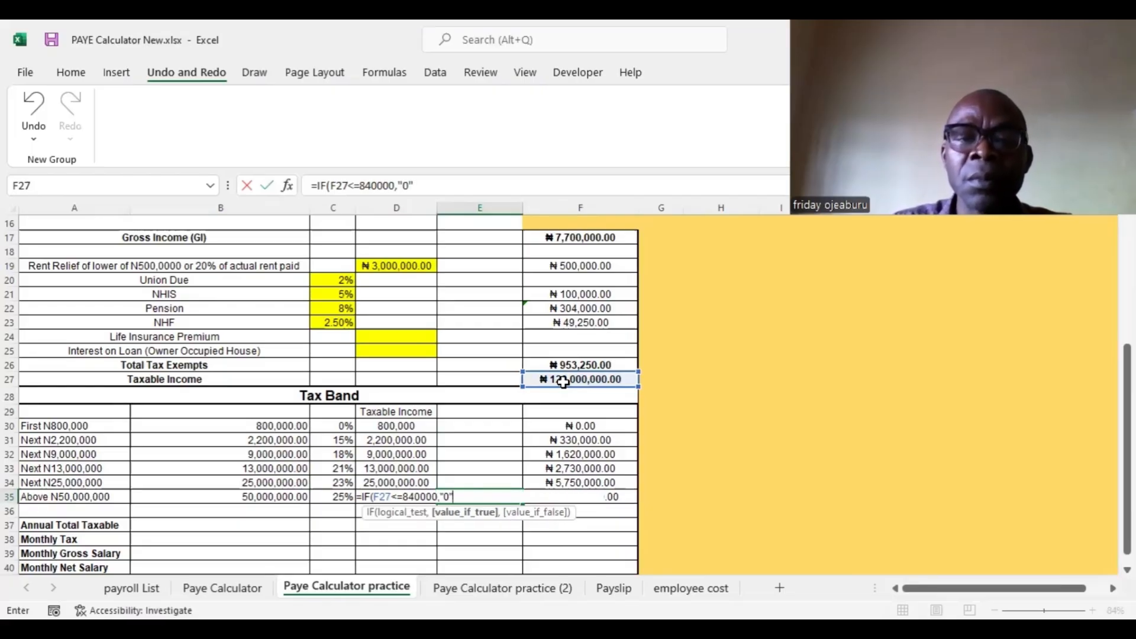
{"action": "type", "text": ","}
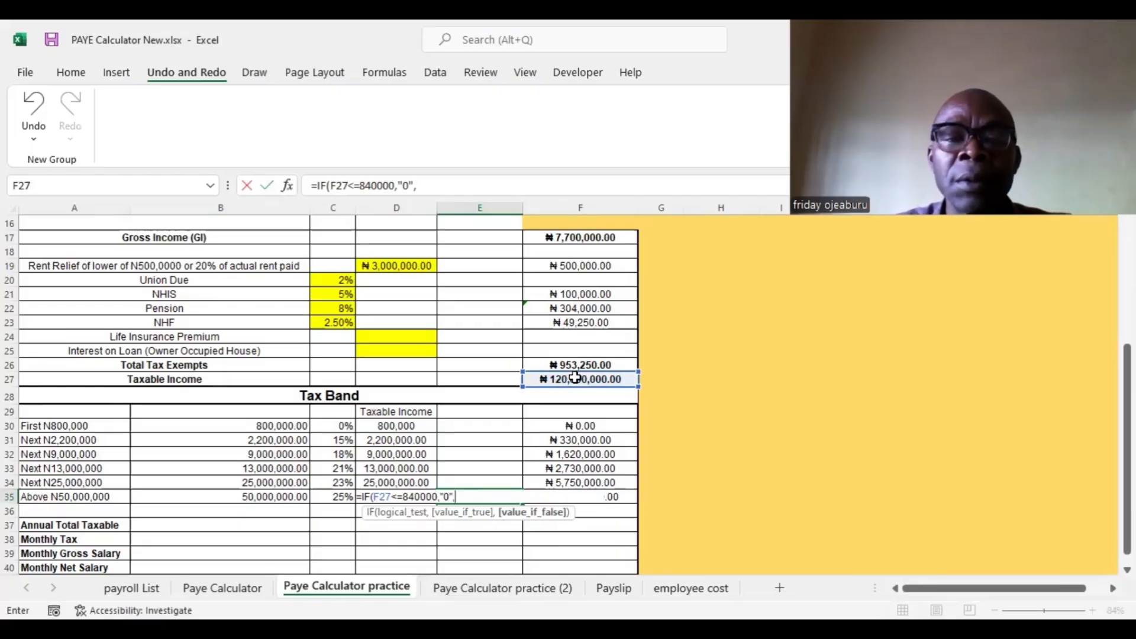
{"action": "left_click", "coordinate": [575, 378]}
{"action": "type", "text": "-"}
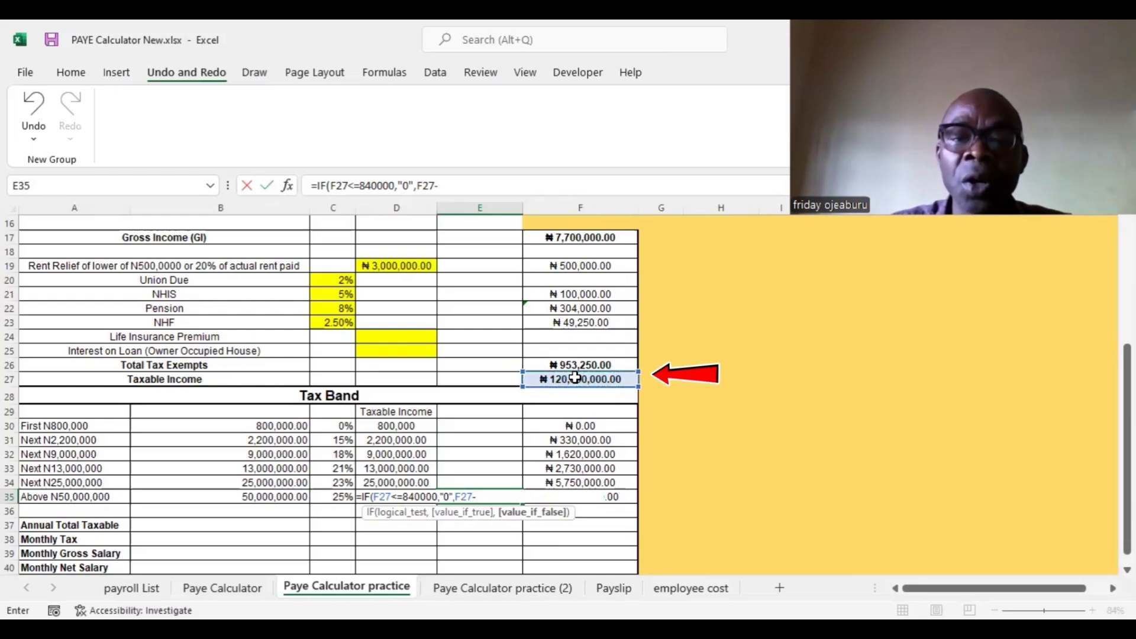
{"action": "type", "text": "sum"}
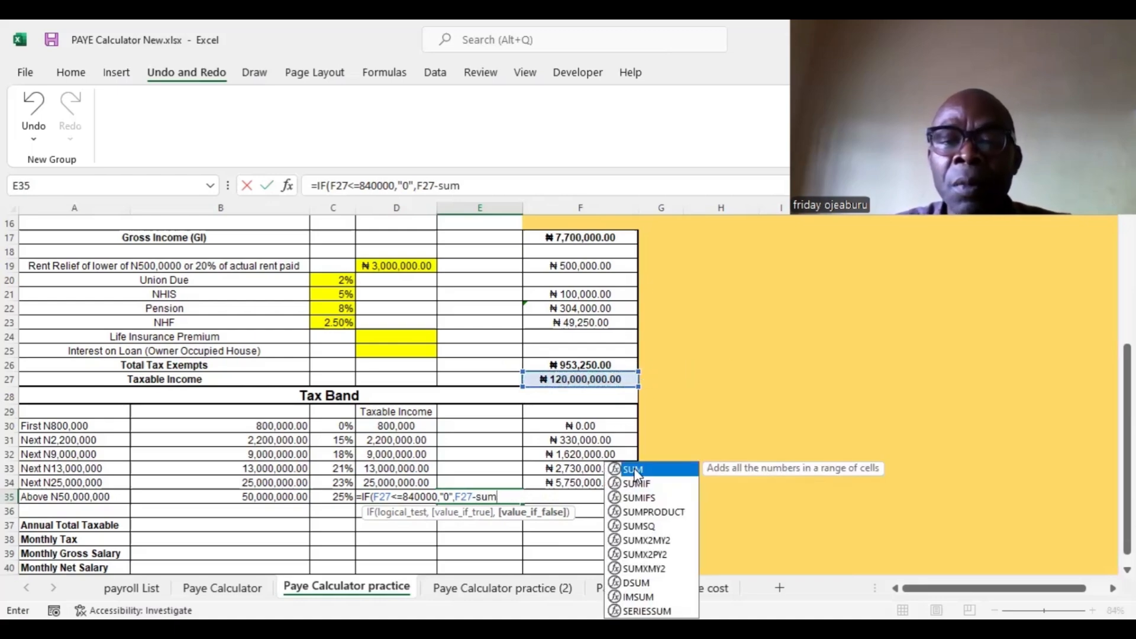
{"action": "key", "text": "Tab"}
{"action": "left_click", "coordinate": [382, 429]}
{"action": "left_click_drag", "start_coordinate": [379, 439], "coordinate": [385, 497]}
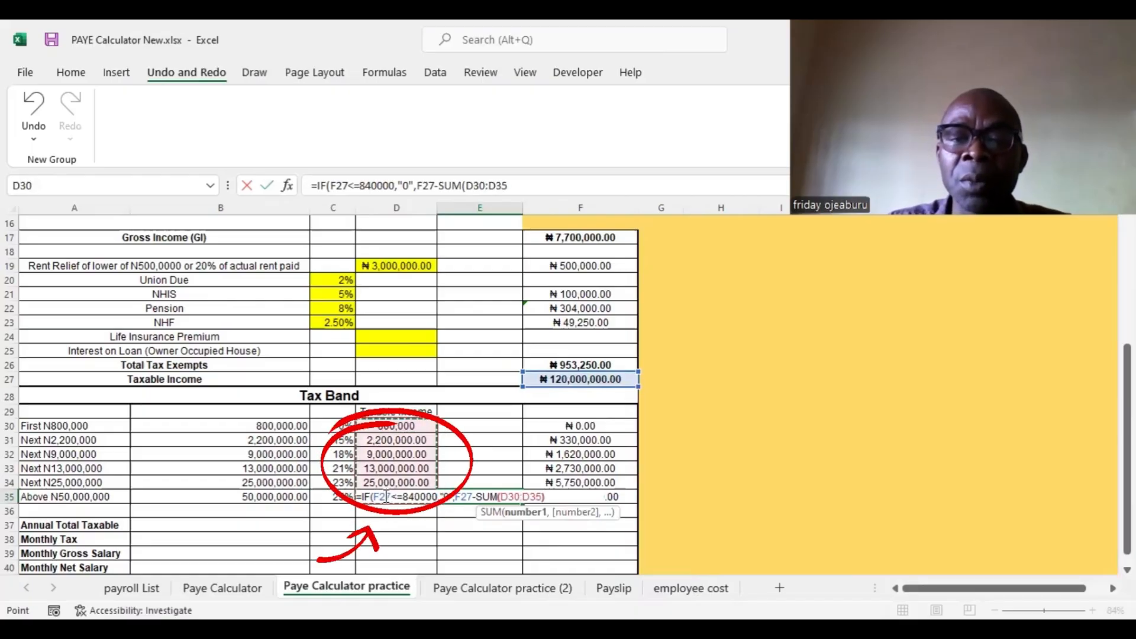
{"action": "type", "text": ")"}
{"action": "key", "text": "Return"}
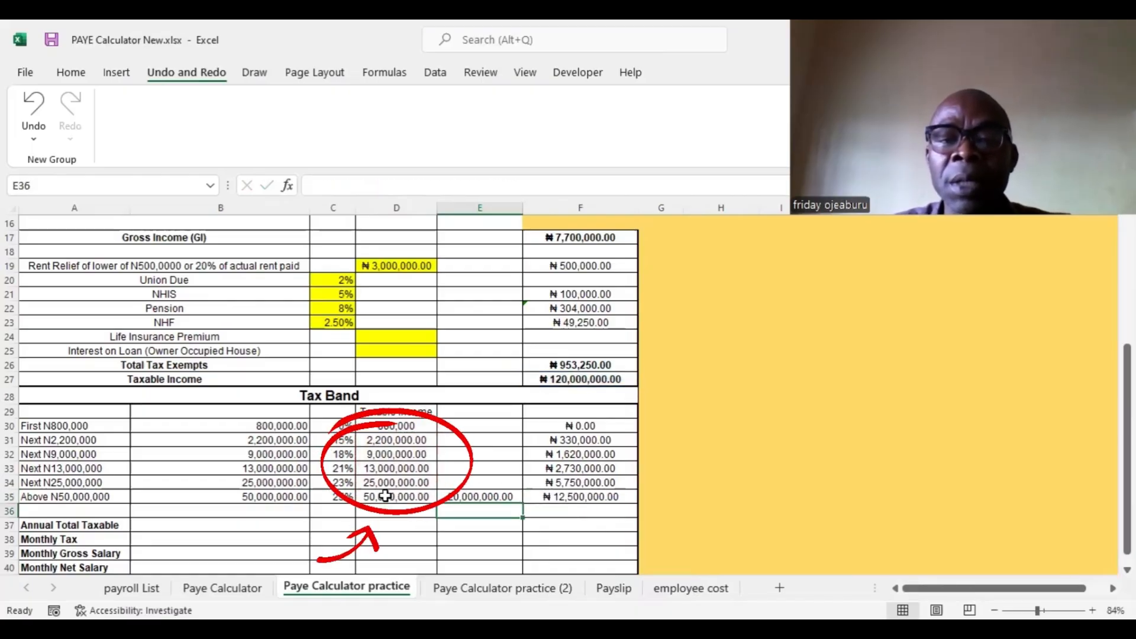
Step: Check the sum of D30:E35, set the taxable income in F27 to 200000000 and recheck the same range
{"action": "mouse_move", "coordinate": [393, 427]}
{"action": "left_mouse_down"}
{"action": "mouse_move", "coordinate": [432, 436]}
{"action": "mouse_move", "coordinate": [474, 500]}
{"action": "left_mouse_up"}
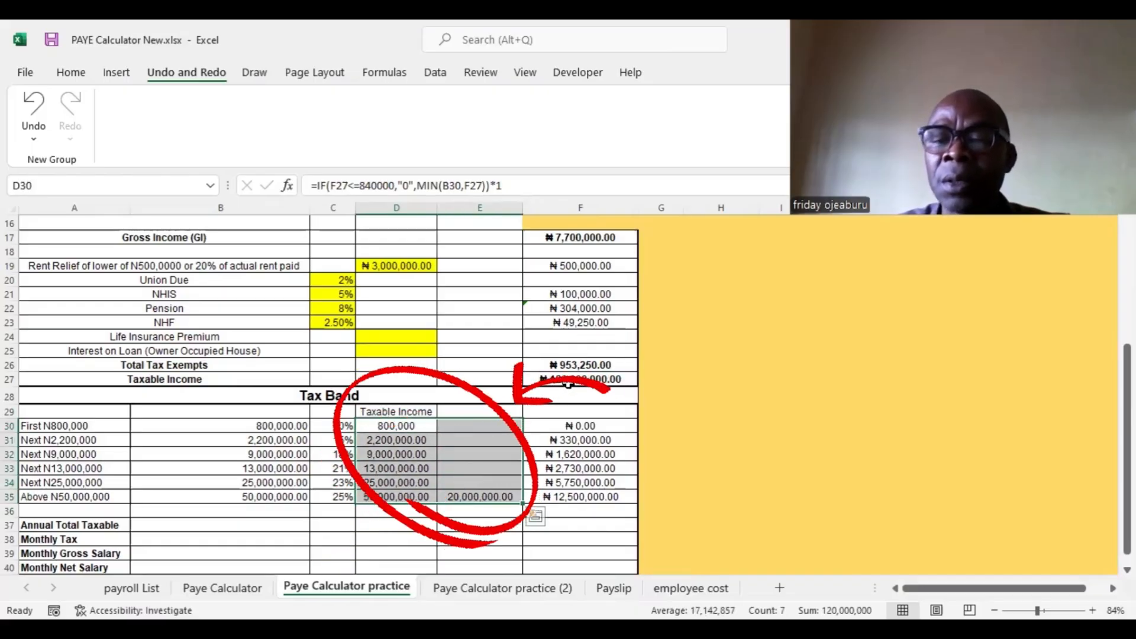
{"action": "left_click", "coordinate": [558, 381]}
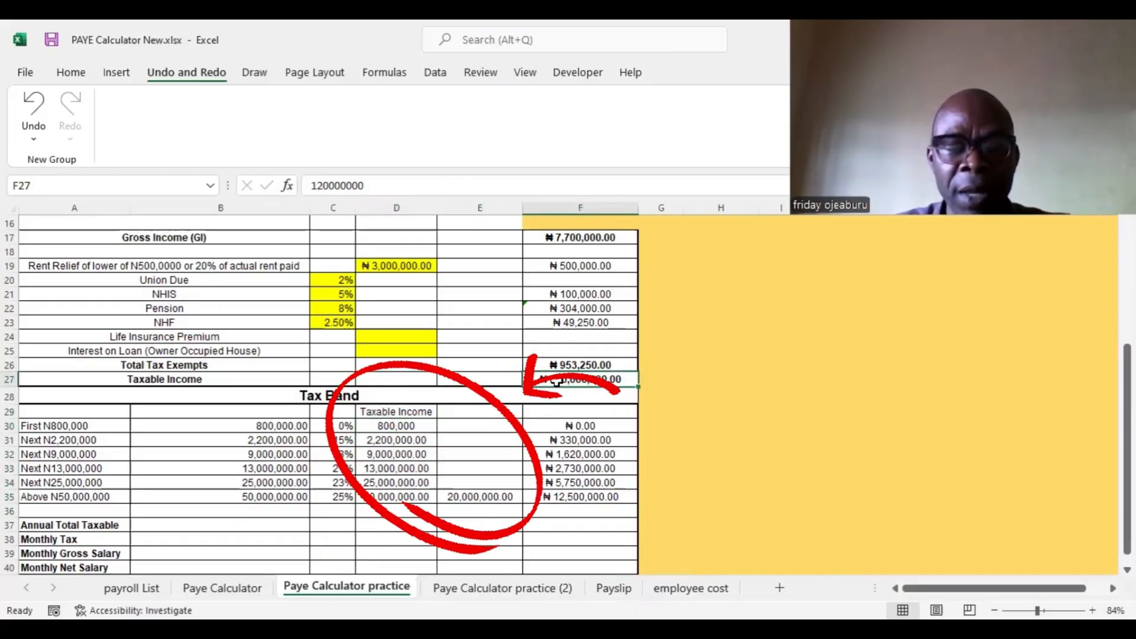
{"action": "type", "text": "200,000,00"}
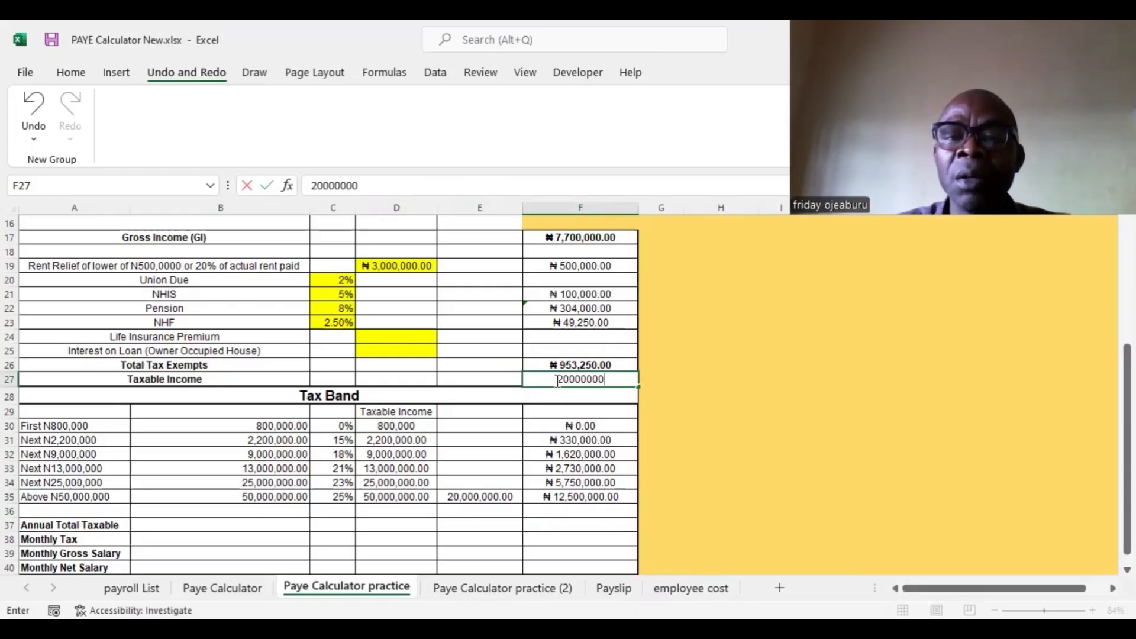
{"action": "type", "text": "0"}
{"action": "key", "text": "Return"}
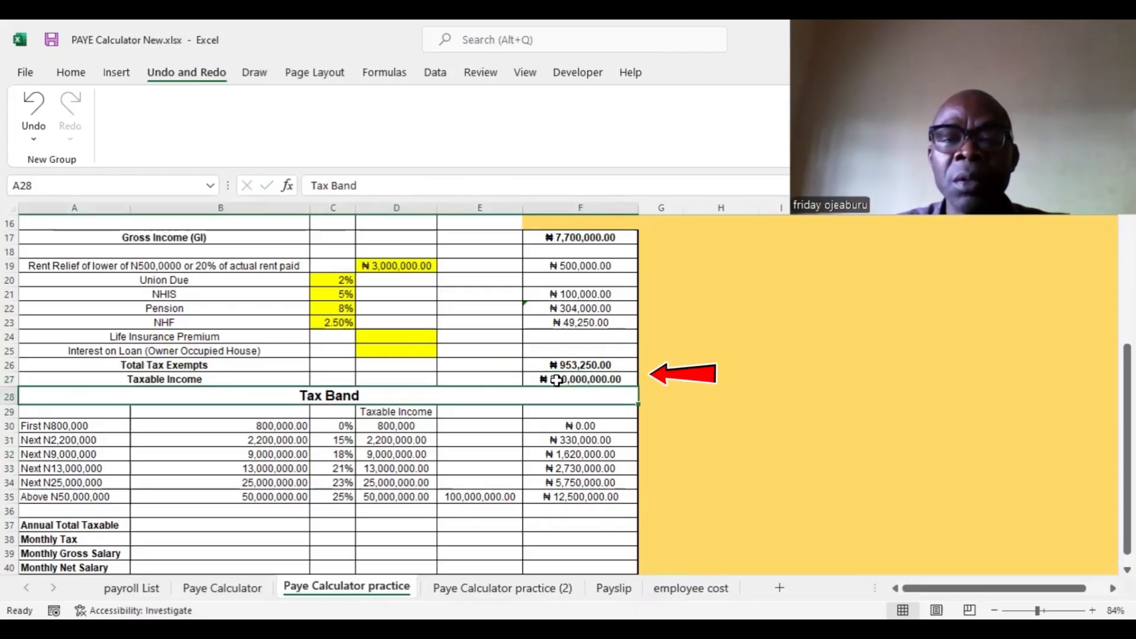
{"action": "left_click", "coordinate": [403, 424]}
{"action": "left_click", "coordinate": [497, 495], "text": "shift"}
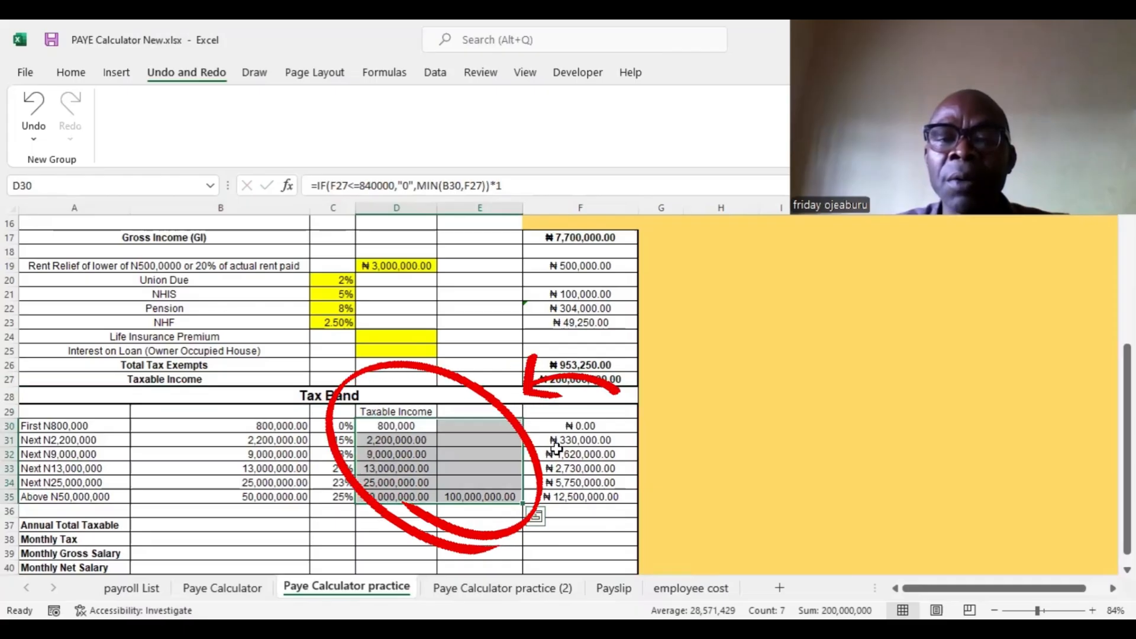
Step: Replace the tax formula in F35 with =SUM(D35:E35)*C35 and collapse column E out of view
{"action": "double_click", "coordinate": [571, 496]}
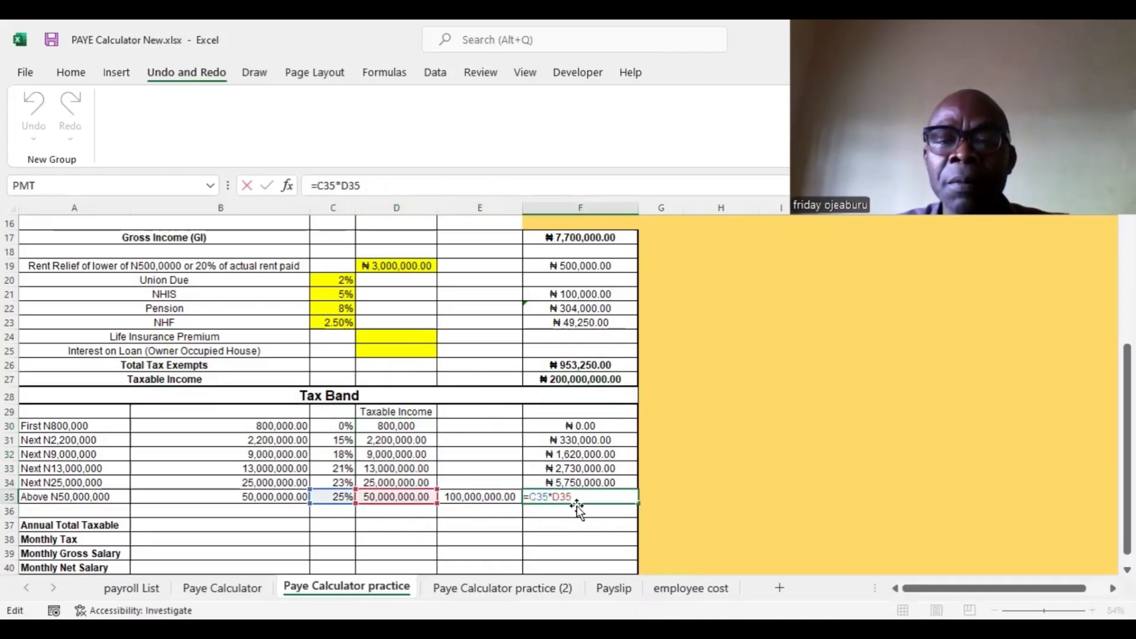
{"action": "key", "text": "Return"}
{"action": "double_click", "coordinate": [578, 482]}
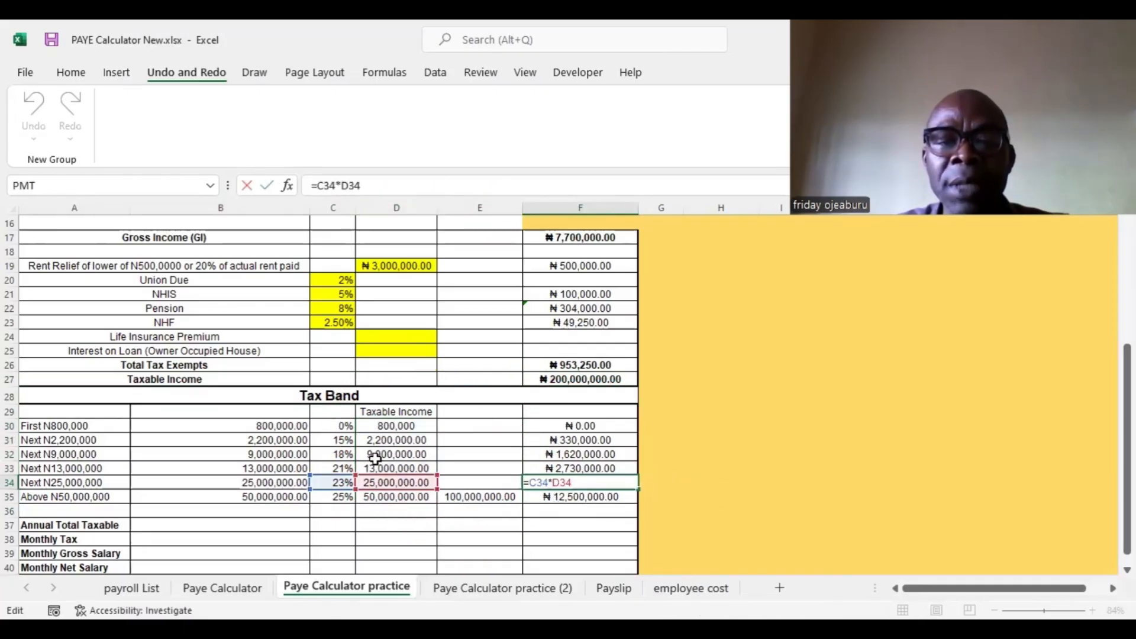
{"action": "key", "text": "Return"}
{"action": "type", "text": "="}
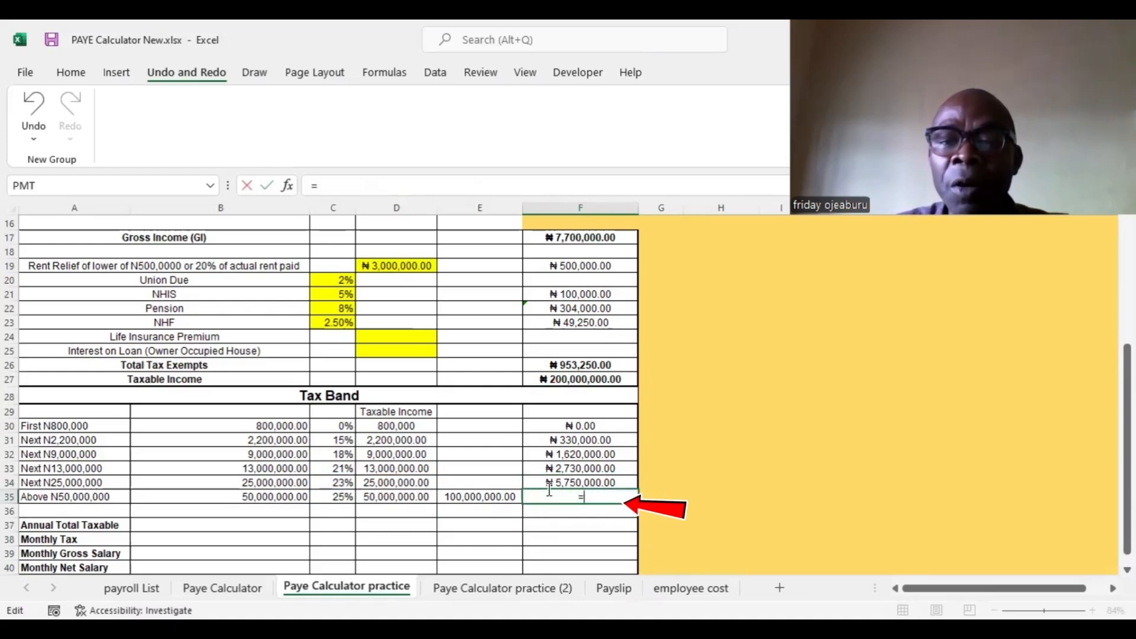
{"action": "type", "text": "sum"}
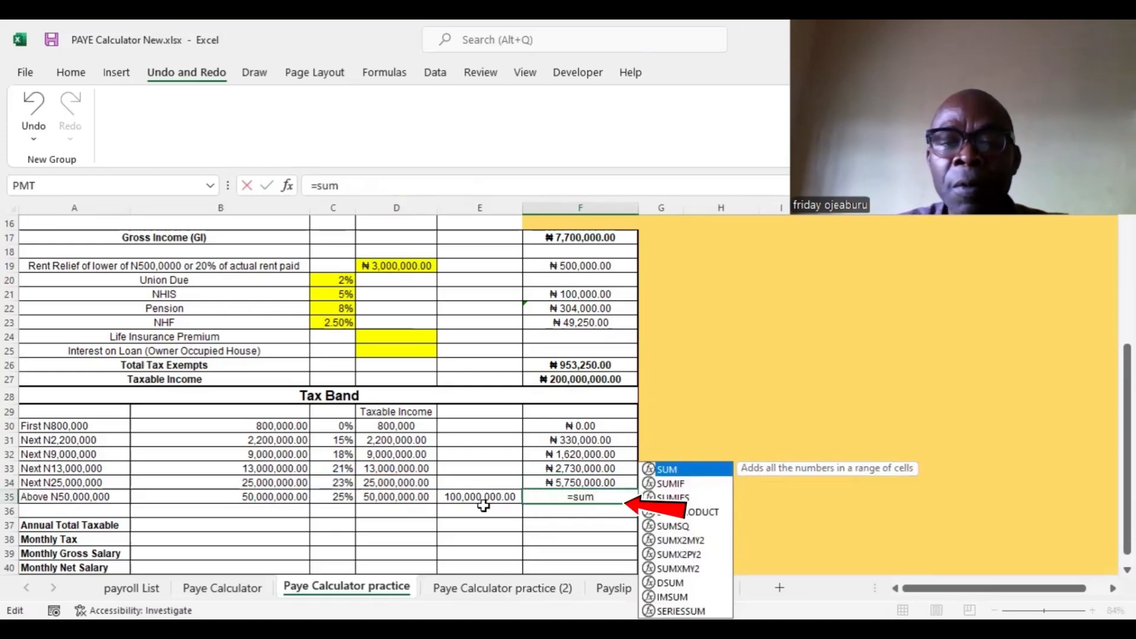
{"action": "key", "text": "Tab"}
{"action": "left_click_drag", "start_coordinate": [398, 497], "coordinate": [491, 496]}
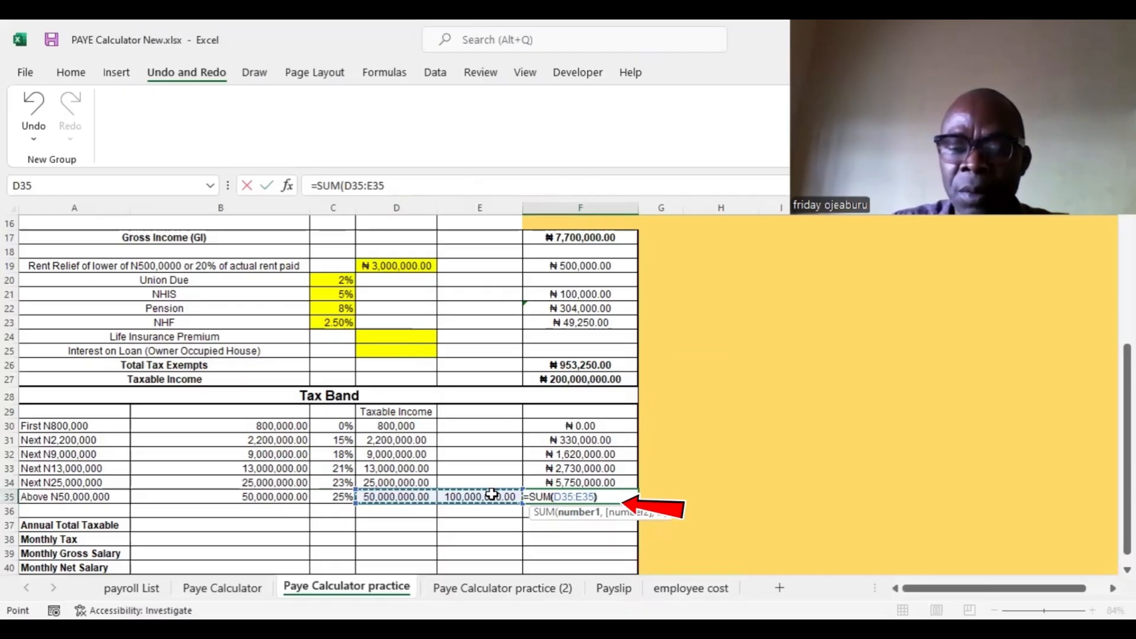
{"action": "type", "text": ")*"}
{"action": "left_click", "coordinate": [332, 494]}
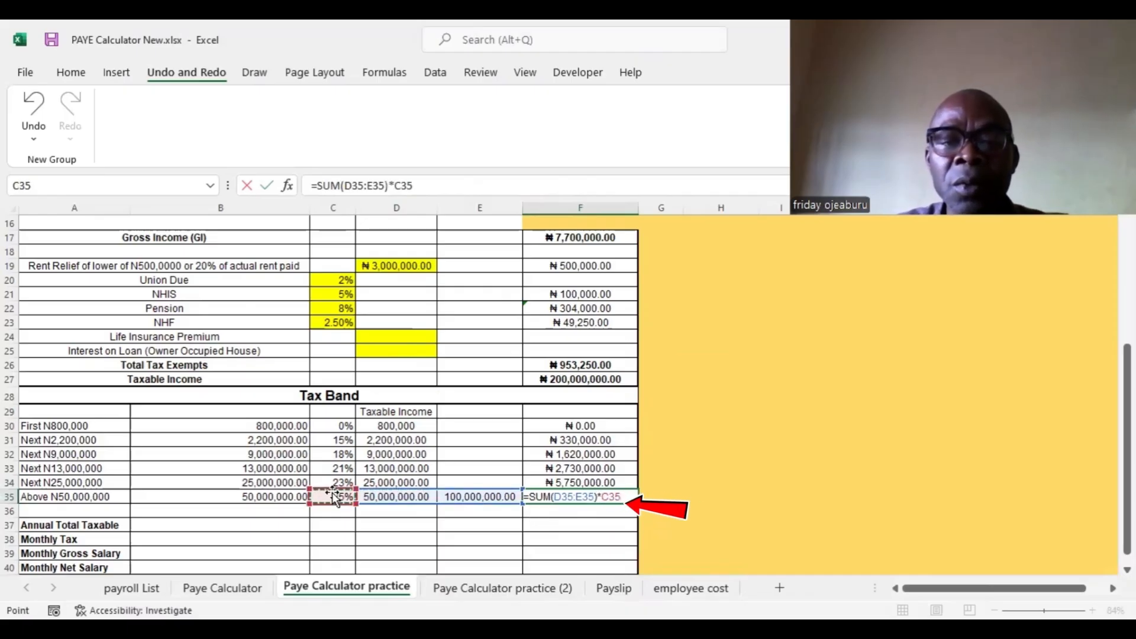
{"action": "key", "text": "Return"}
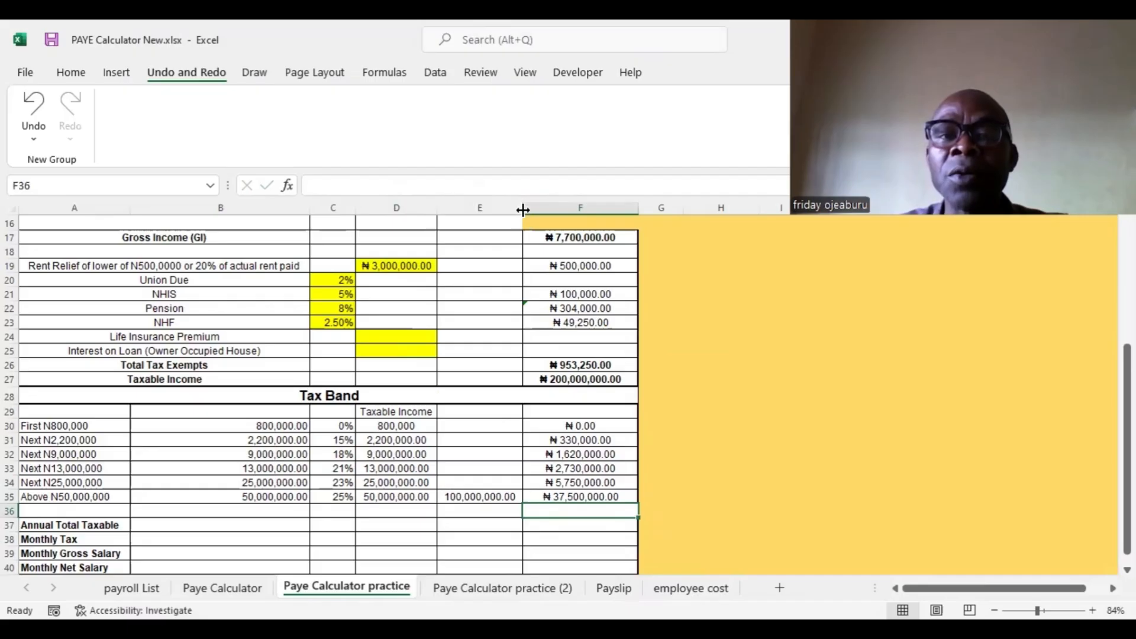
{"action": "left_click_drag", "start_coordinate": [523, 206], "coordinate": [439, 213]}
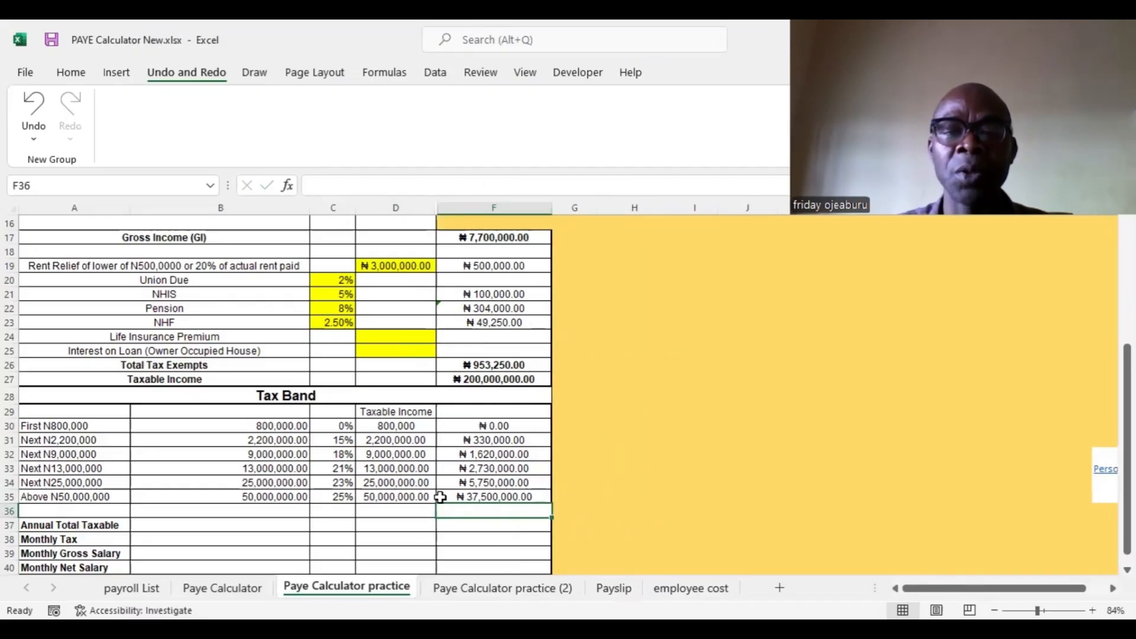
Step: Total the band taxes in F37, the Annual Total Taxable row, with =SUM(F30:F35)
{"action": "double_click", "coordinate": [465, 539]}
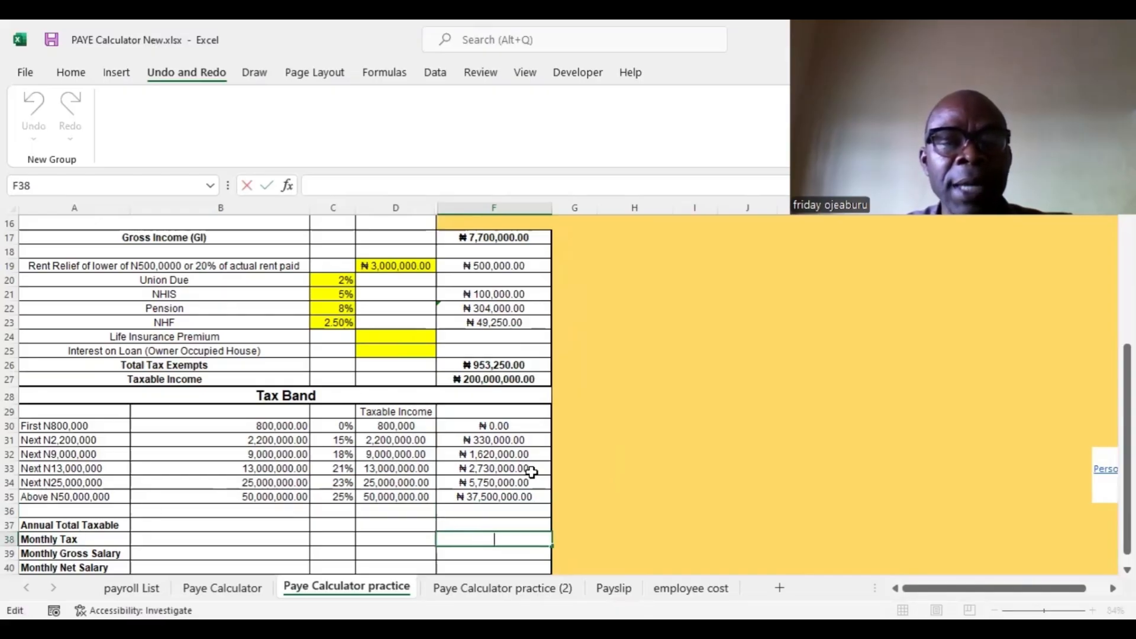
{"action": "left_click_drag", "start_coordinate": [473, 432], "coordinate": [476, 500]}
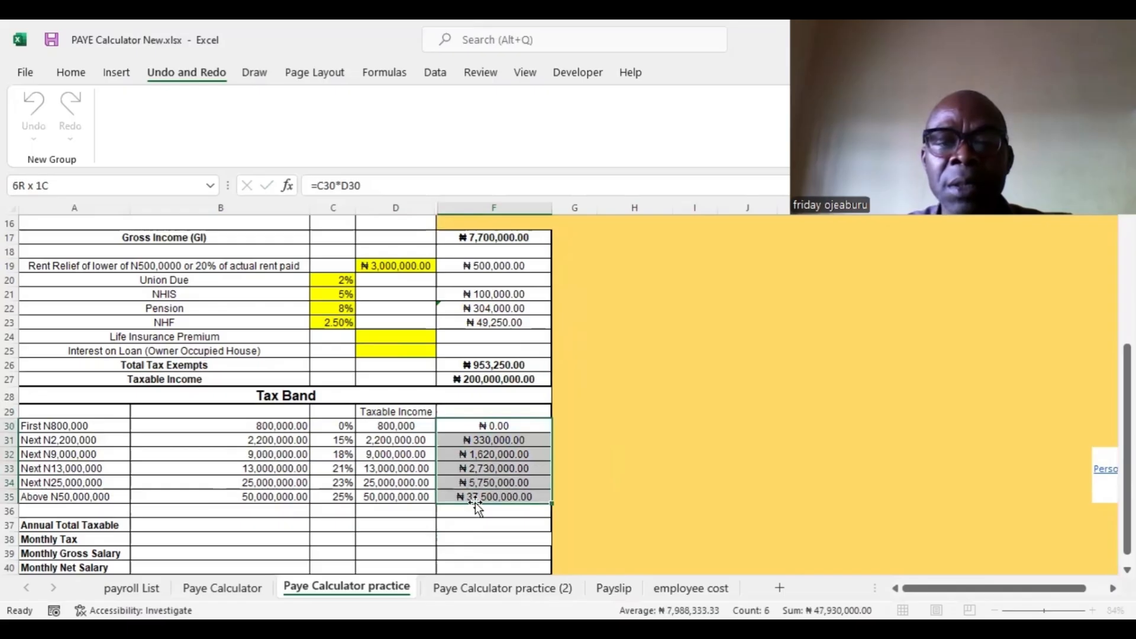
{"action": "left_click", "coordinate": [472, 521]}
{"action": "type", "text": "="}
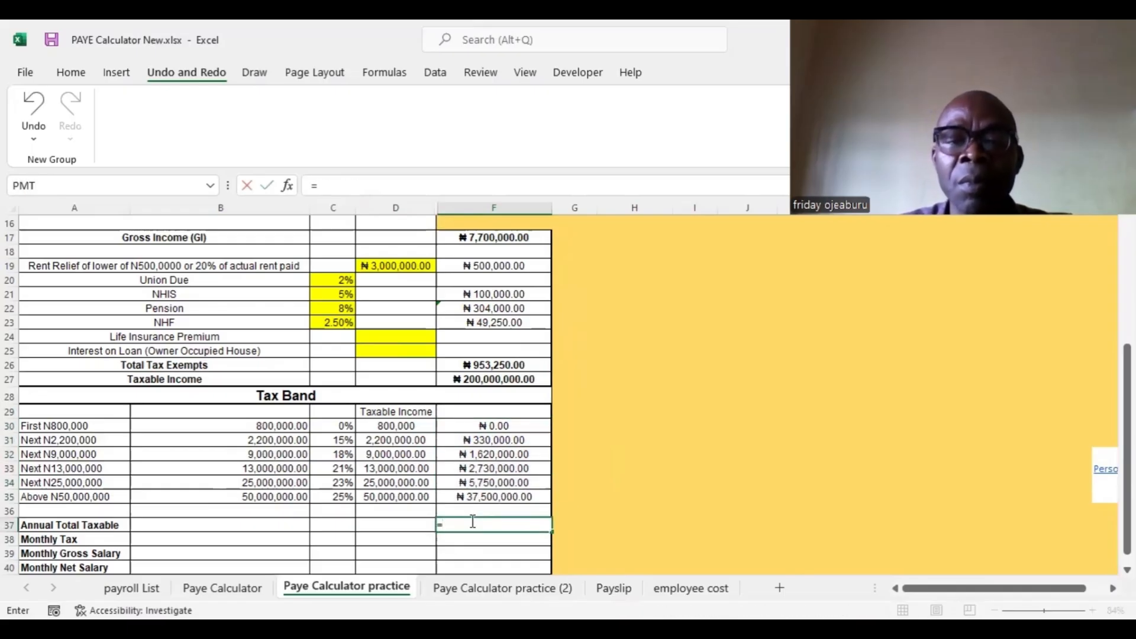
{"action": "type", "text": "sum"}
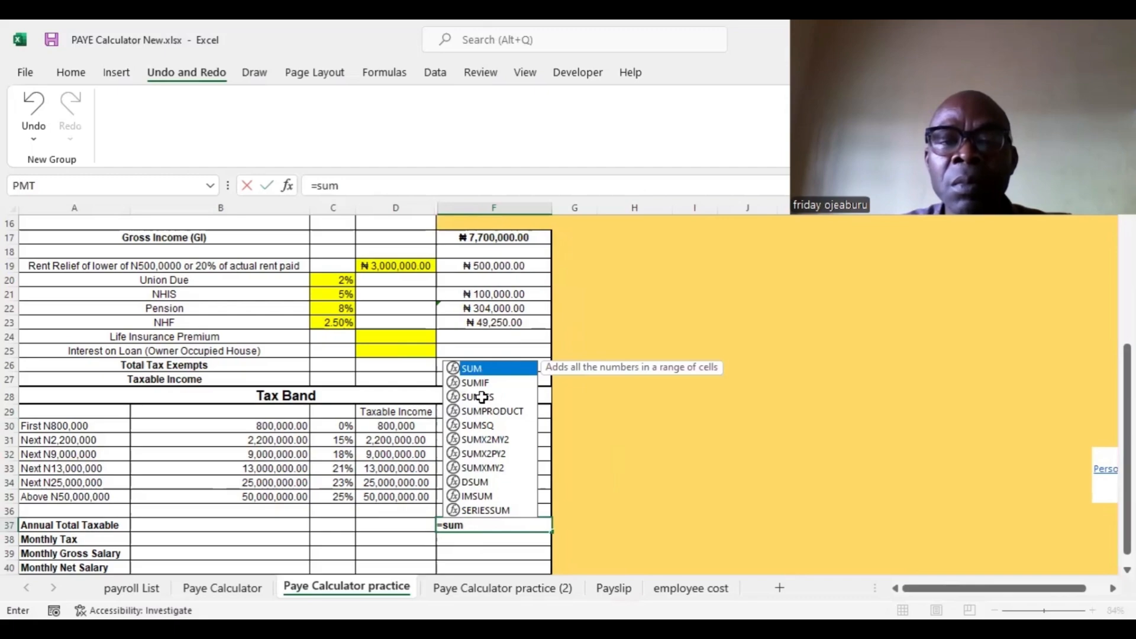
{"action": "key", "text": "Tab"}
{"action": "left_click", "coordinate": [482, 426]}
{"action": "left_click_drag", "start_coordinate": [482, 445], "coordinate": [486, 497]}
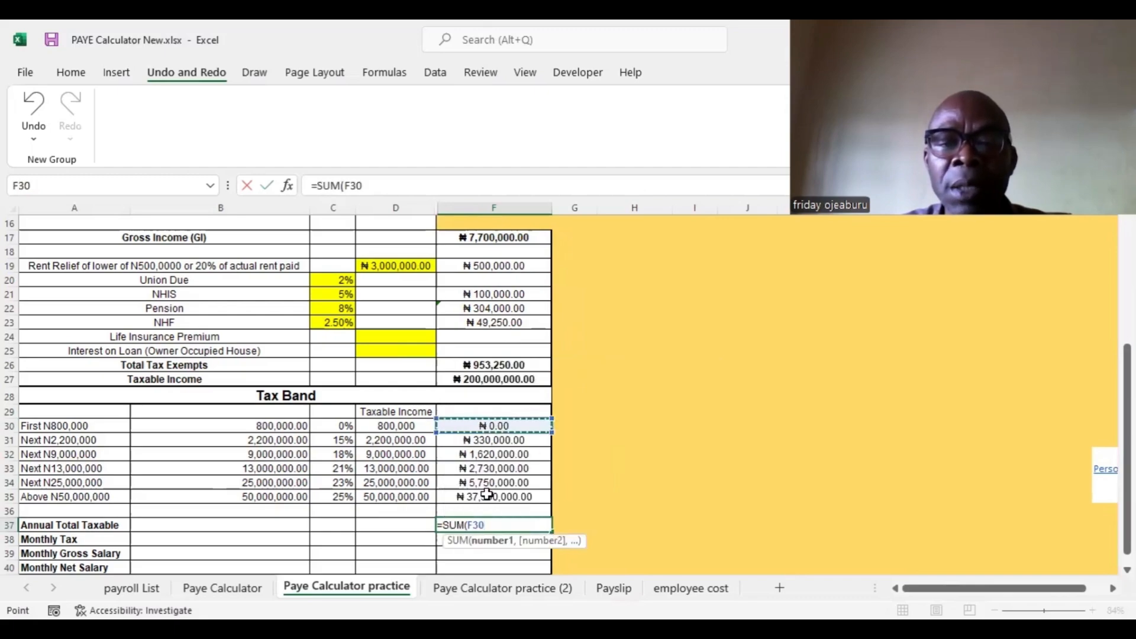
{"action": "key", "text": "Return"}
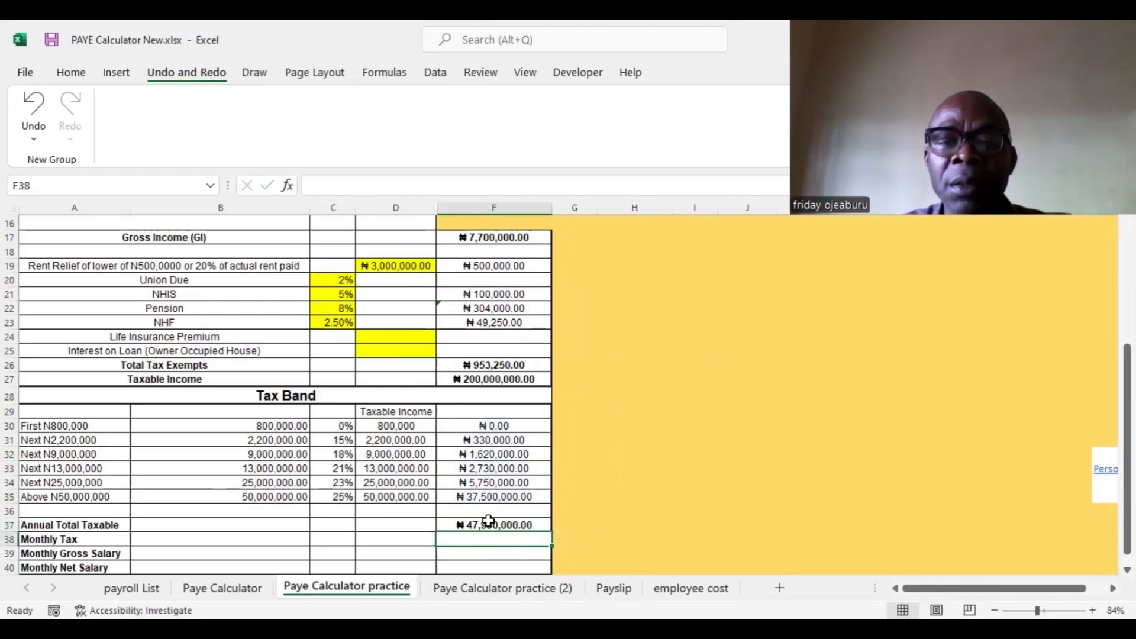
{"action": "left_click", "coordinate": [488, 521]}
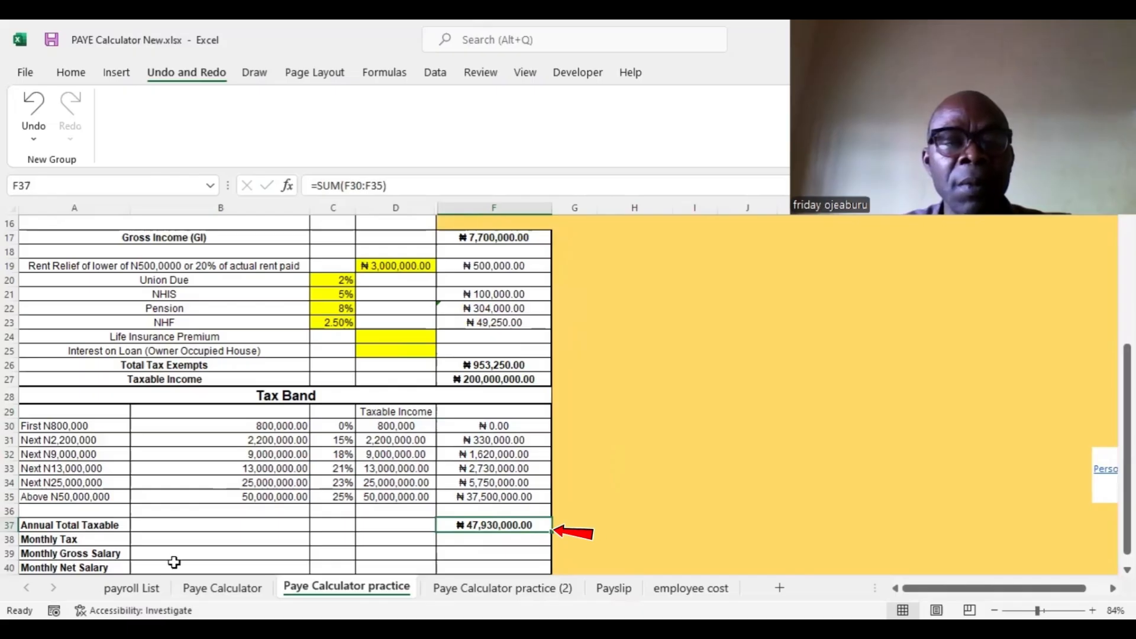
Step: Calculate the Monthly Tax in F38 with =F37/12
{"action": "left_click", "coordinate": [477, 538]}
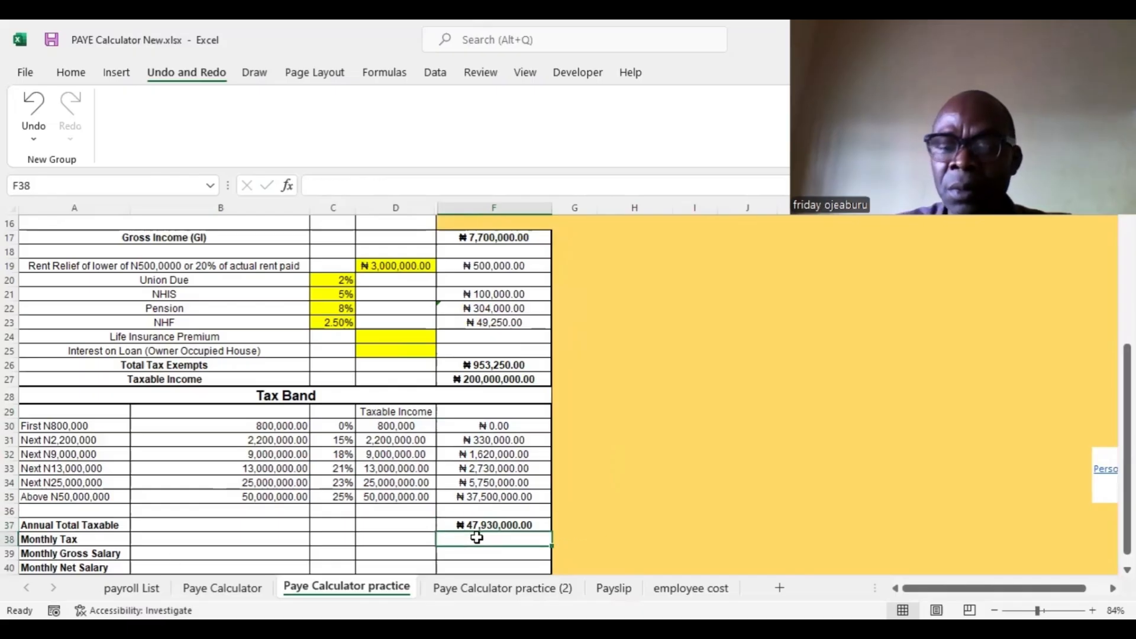
{"action": "type", "text": "="}
{"action": "left_click", "coordinate": [486, 526]}
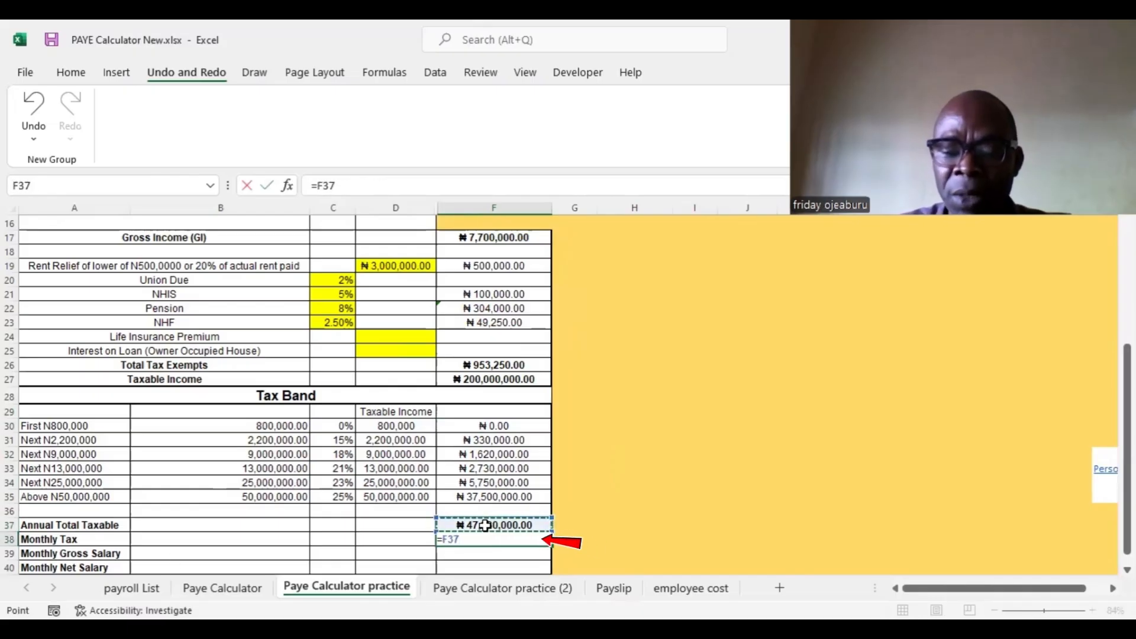
{"action": "type", "text": "/12"}
{"action": "key", "text": "Return"}
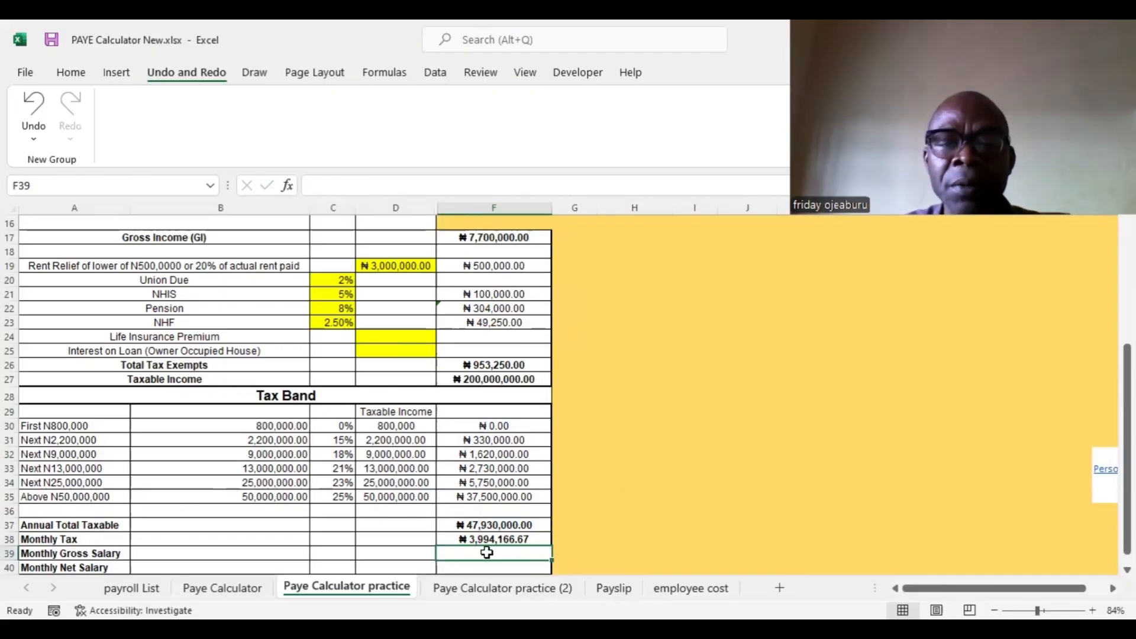
Step: Calculate the Monthly Gross Salary in F39 with =F17/12
{"action": "type", "text": "="}
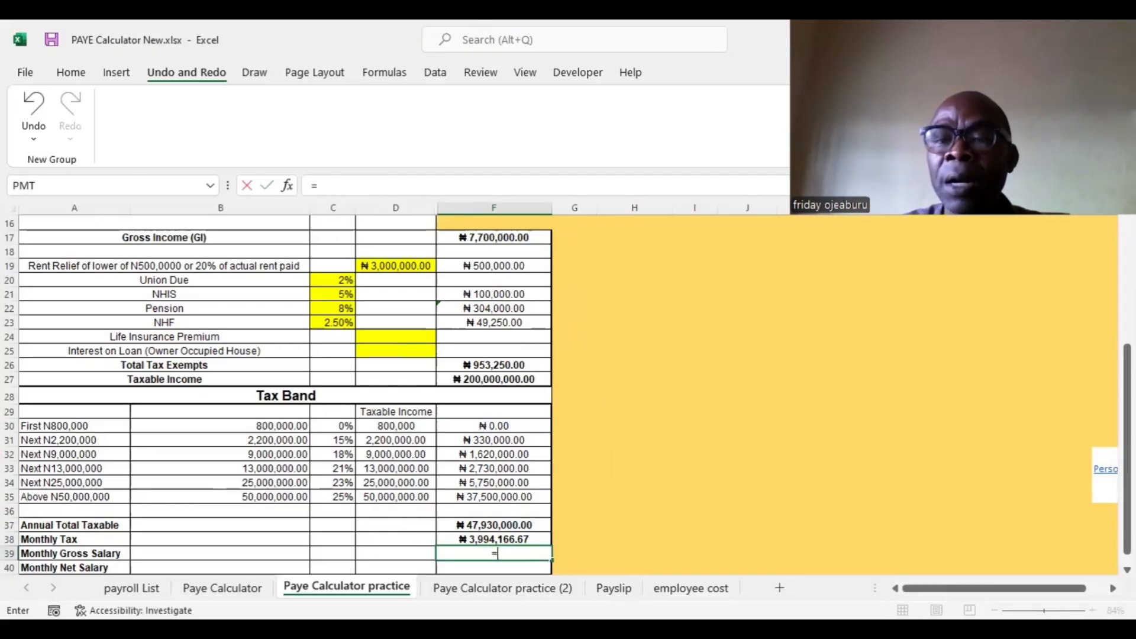
{"action": "left_click_drag", "start_coordinate": [1127, 367], "coordinate": [1127, 316]}
{"action": "left_click", "coordinate": [525, 325]}
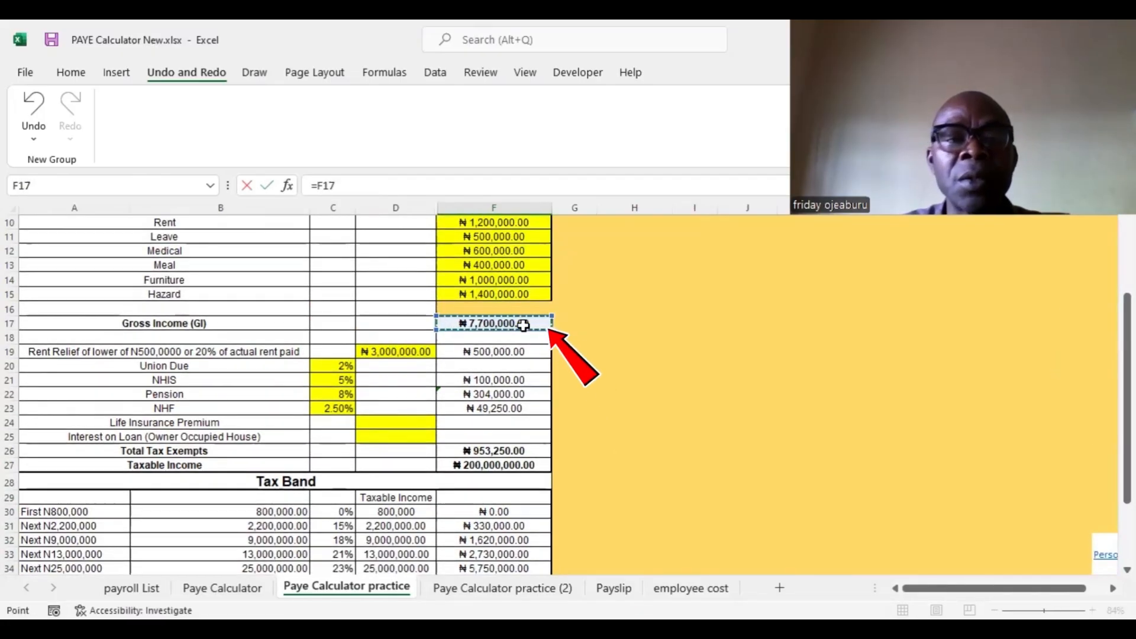
{"action": "type", "text": "/12"}
{"action": "key", "text": "Return"}
{"action": "key", "text": "Return"}
{"action": "key", "text": "Return"}
{"action": "key", "text": "Return"}
{"action": "key", "text": "Return"}
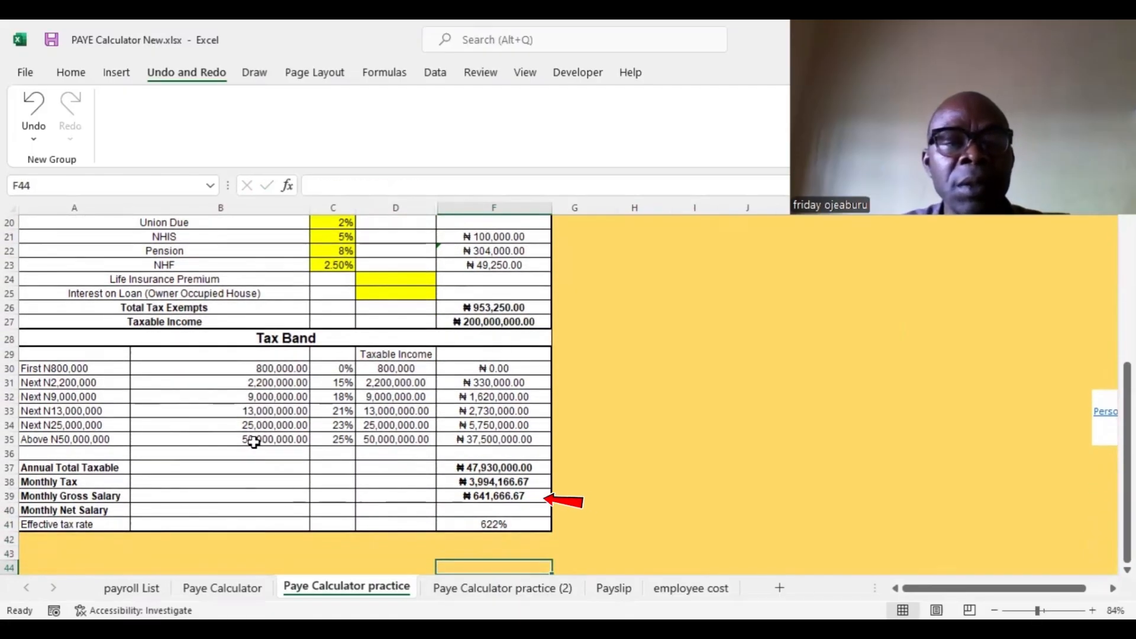
Step: Calculate the Monthly Net Salary in F40 with =(F27-F37)/12
{"action": "left_click", "coordinate": [488, 512]}
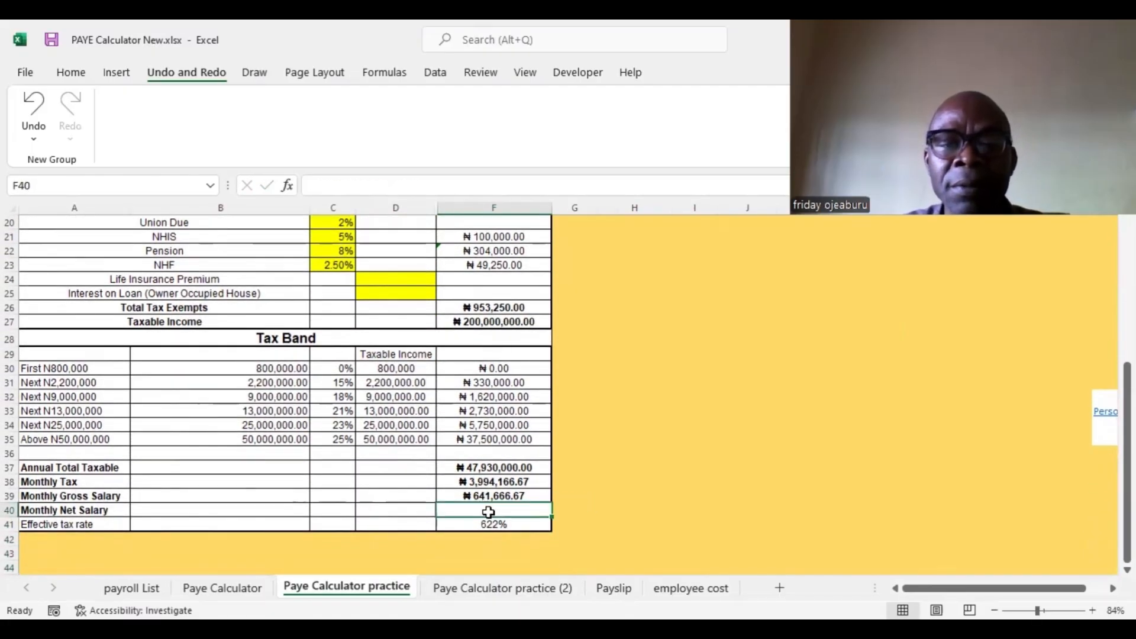
{"action": "type", "text": "="}
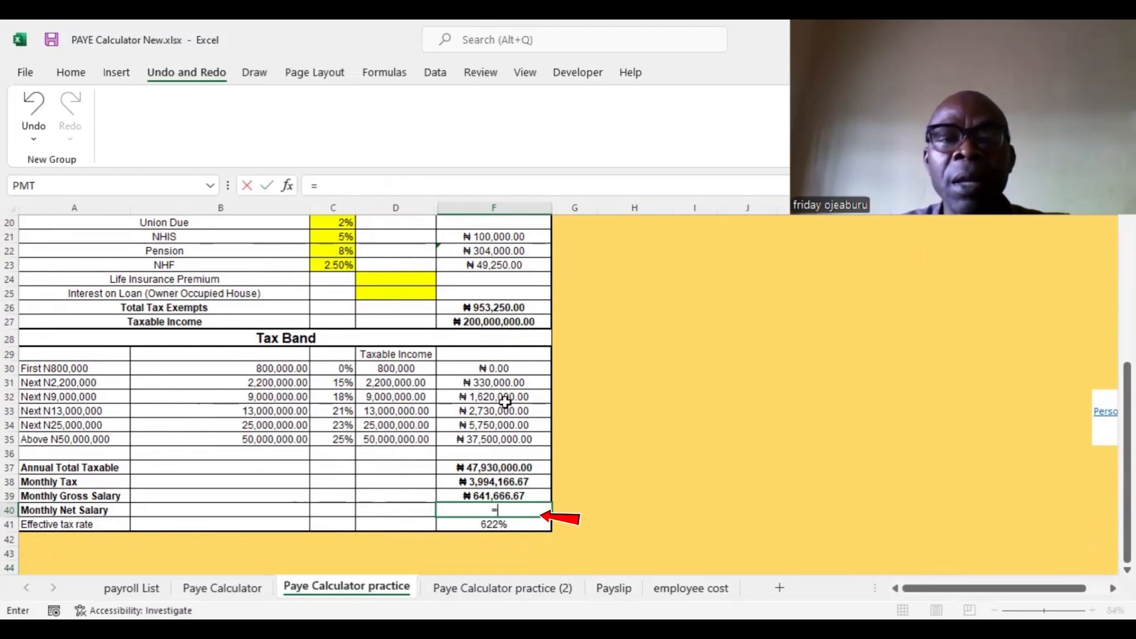
{"action": "left_click", "coordinate": [486, 322]}
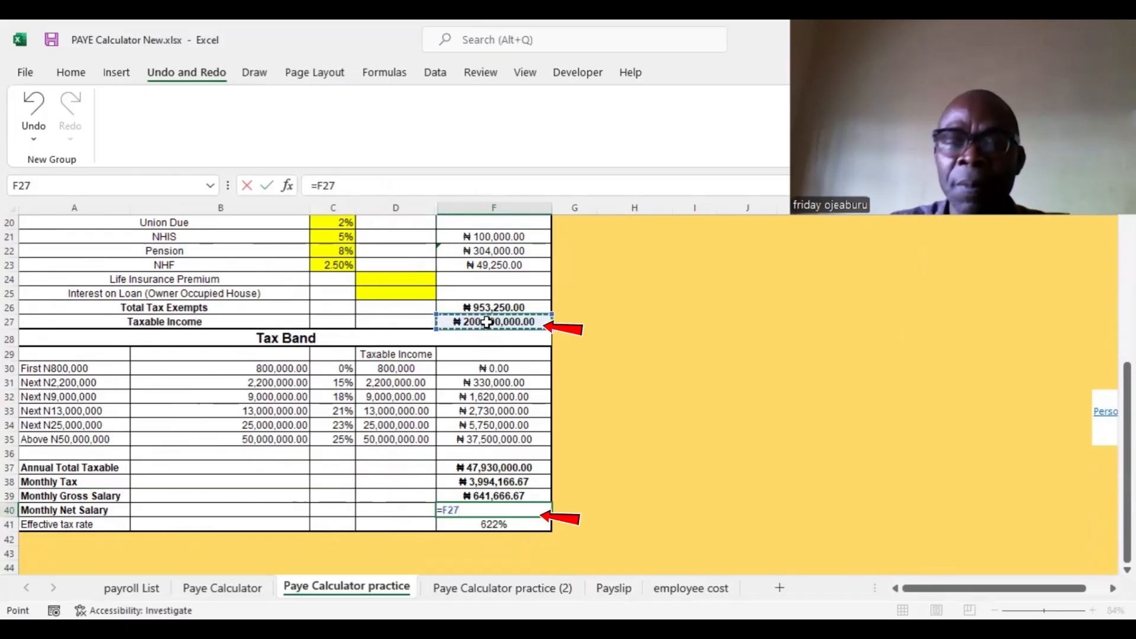
{"action": "type", "text": "-"}
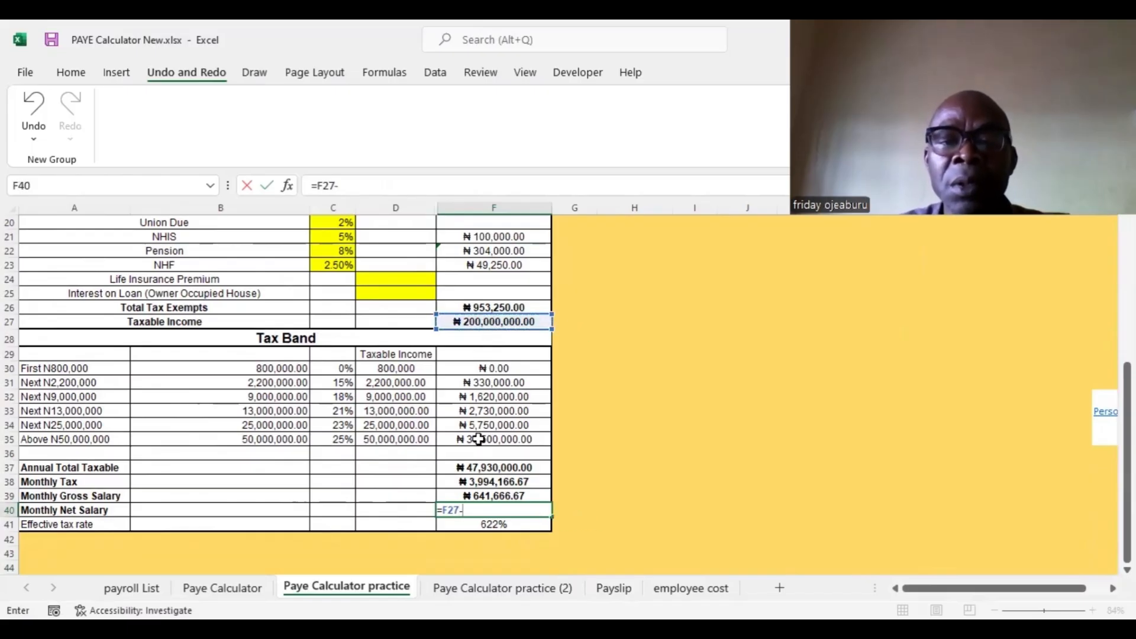
{"action": "left_click", "coordinate": [482, 468]}
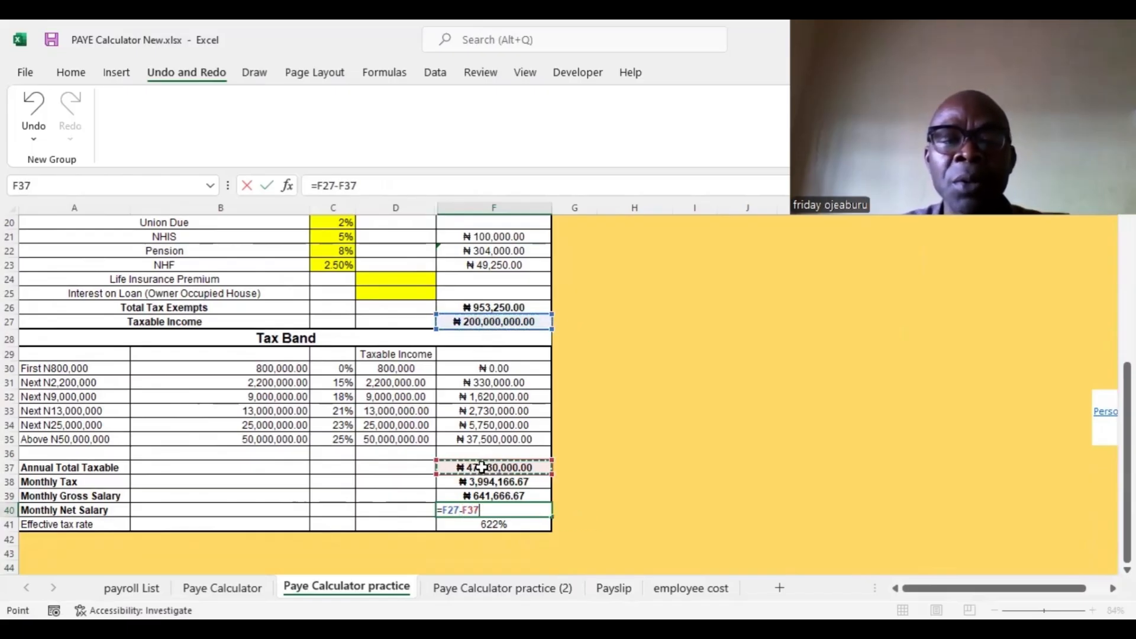
{"action": "left_click", "coordinate": [445, 510]}
{"action": "type", "text": "("}
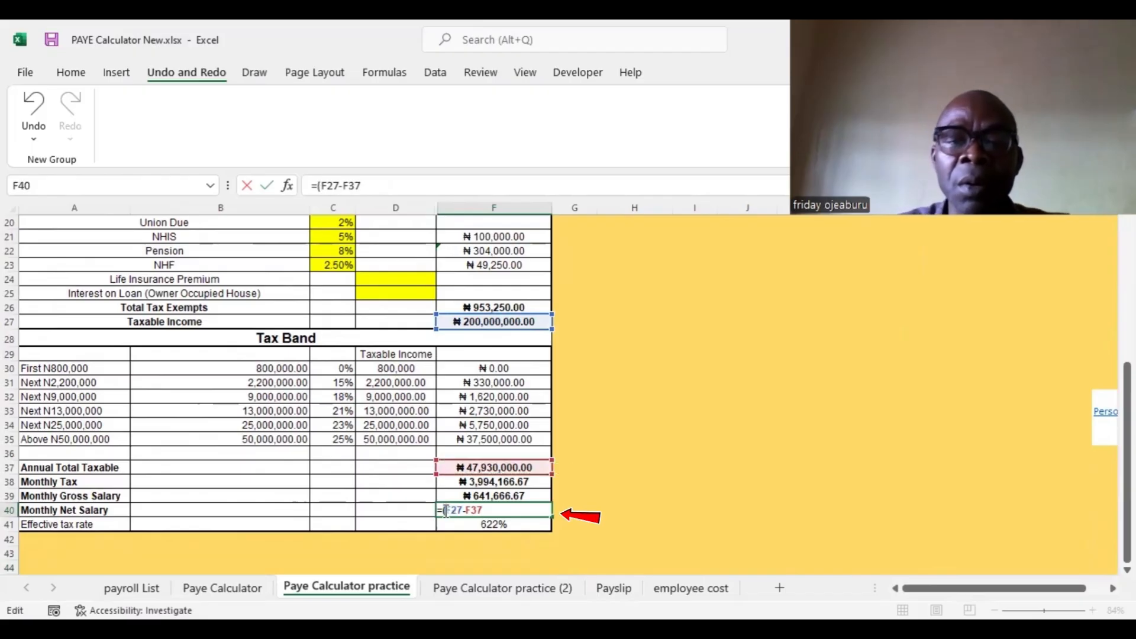
{"action": "left_click", "coordinate": [490, 512]}
{"action": "type", "text": ")"}
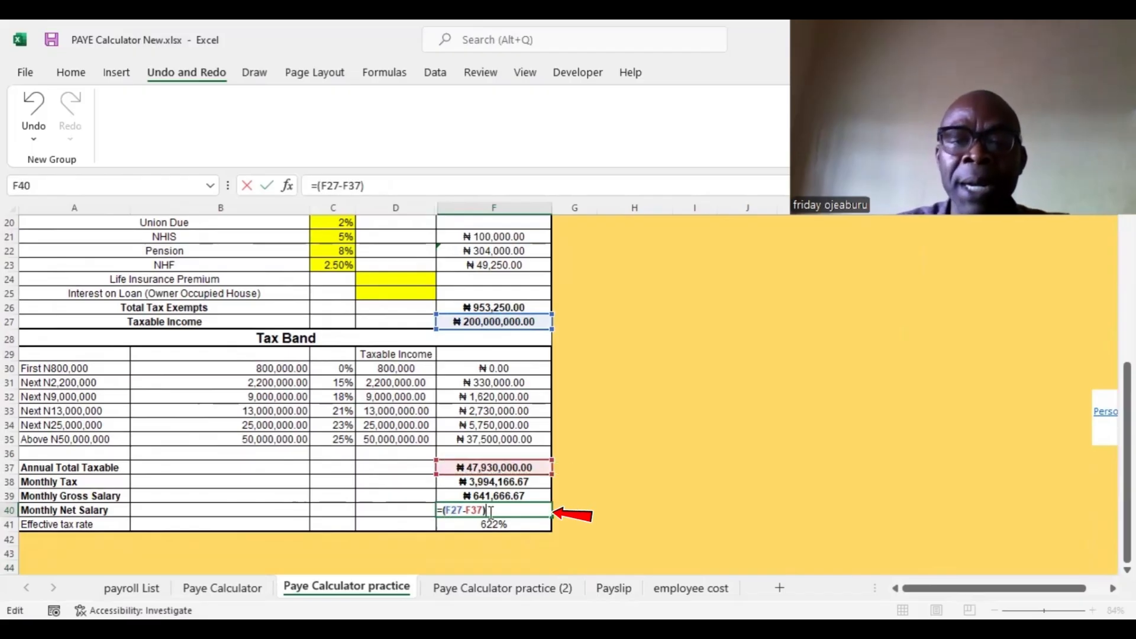
{"action": "type", "text": "/12"}
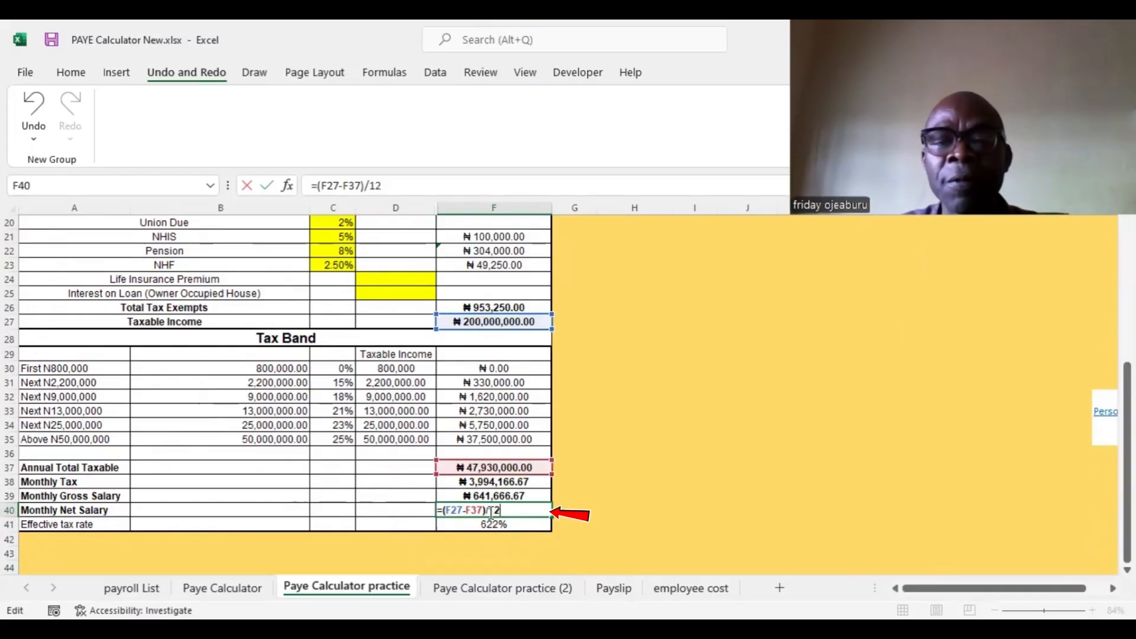
{"action": "key", "text": "Return"}
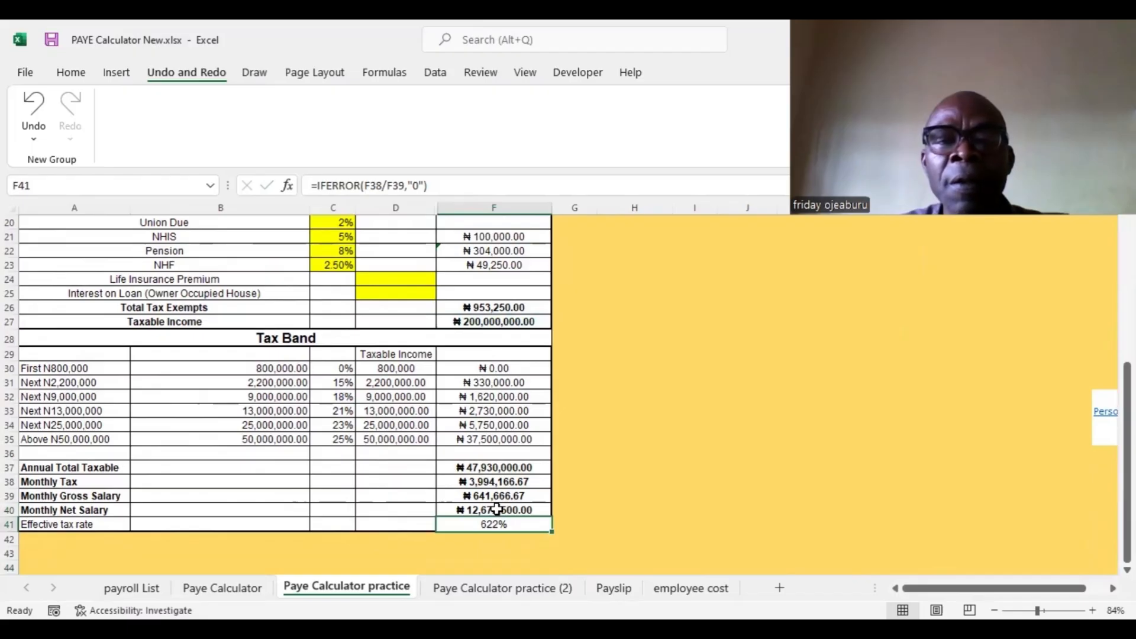
Step: Replace the fixed Taxable Income in F27 with the formula =F17-F26, gross income less total tax exempts
{"action": "left_click", "coordinate": [484, 321]}
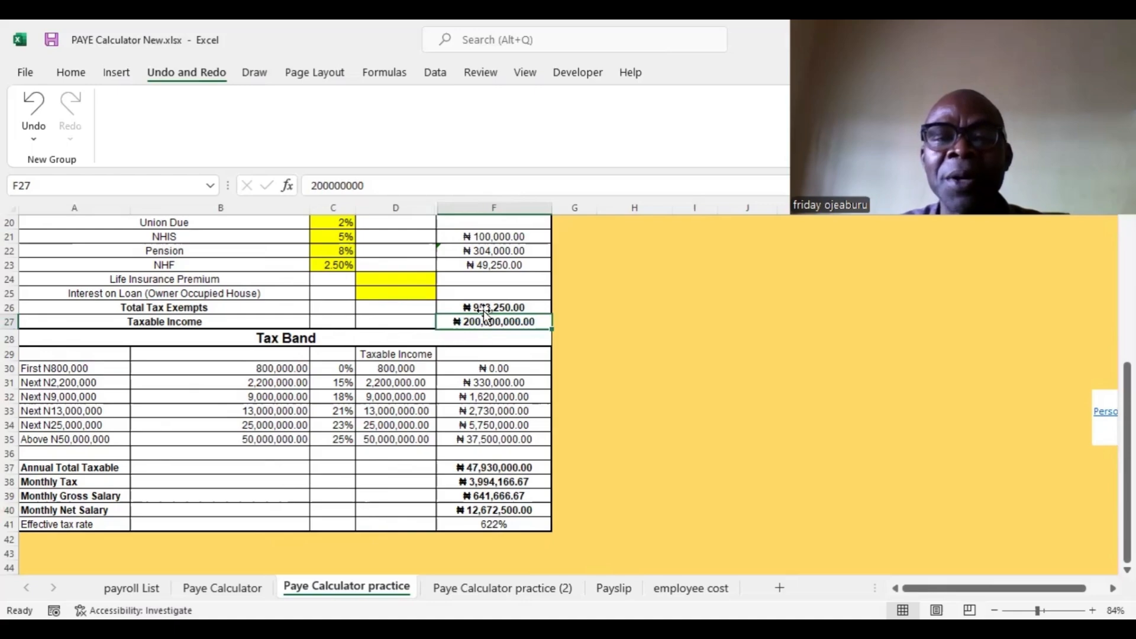
{"action": "key", "text": "Delete"}
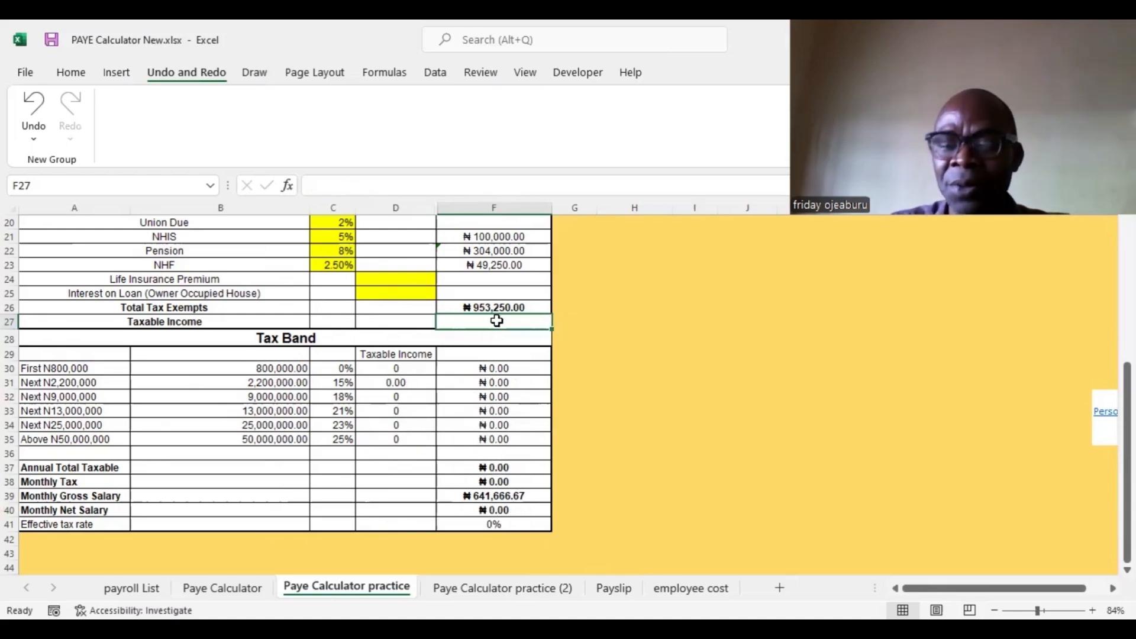
{"action": "type", "text": "="}
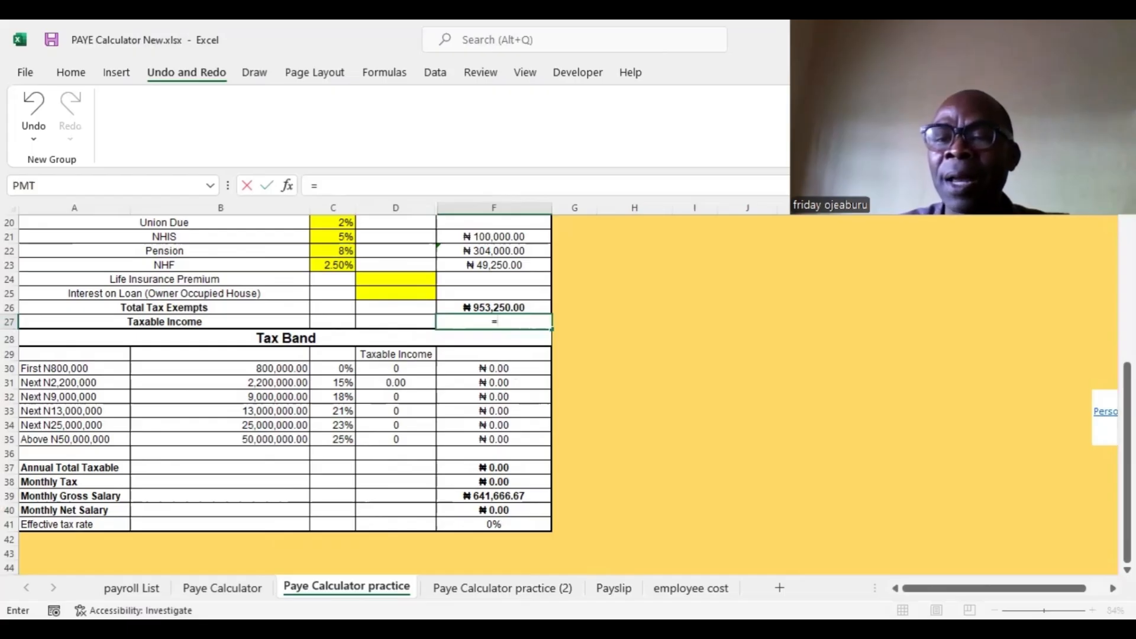
{"action": "scroll", "coordinate": [1095, 325], "scroll_direction": "up", "scroll_amount": 2}
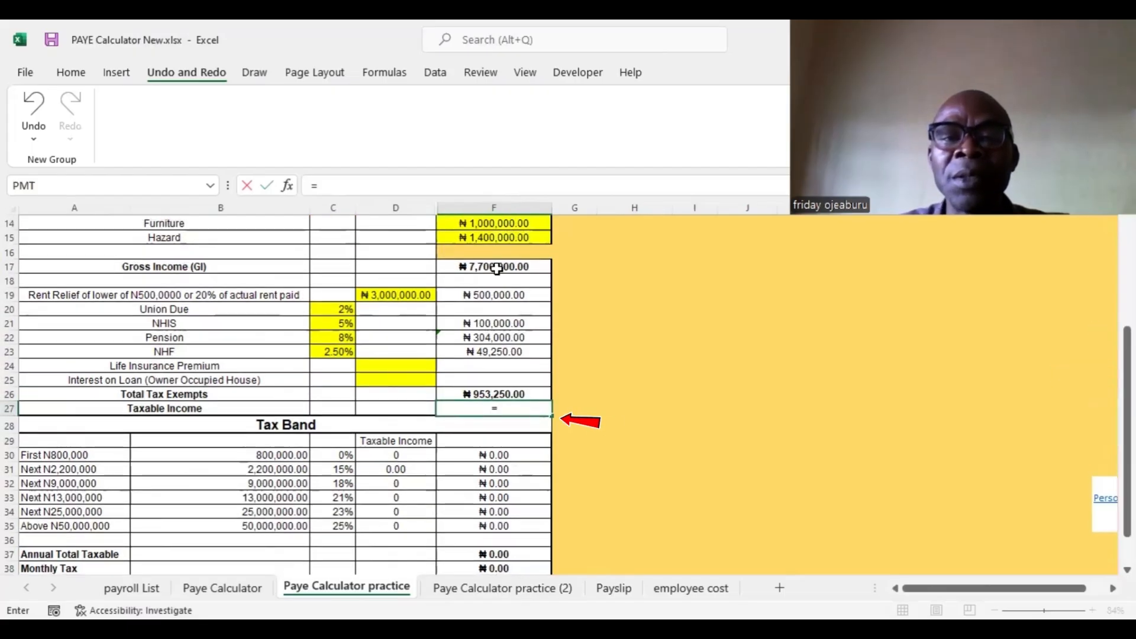
{"action": "left_click", "coordinate": [496, 268]}
{"action": "type", "text": "-"}
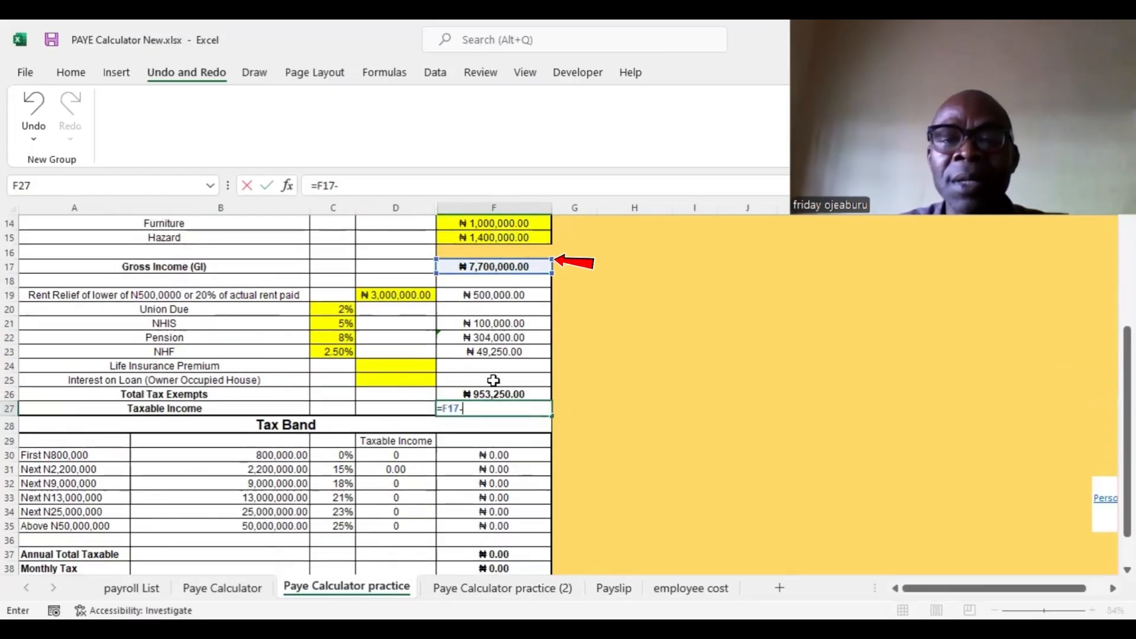
{"action": "left_click", "coordinate": [487, 392]}
{"action": "key", "text": "Return"}
Step: Review the recalculated tax bands, annual tax, monthly figures and effective tax rate
{"action": "key", "text": "Down"}
{"action": "key", "text": "Down"}
{"action": "key", "text": "Down"}
{"action": "key", "text": "Down"}
{"action": "key", "text": "Down"}
{"action": "key", "text": "Down"}
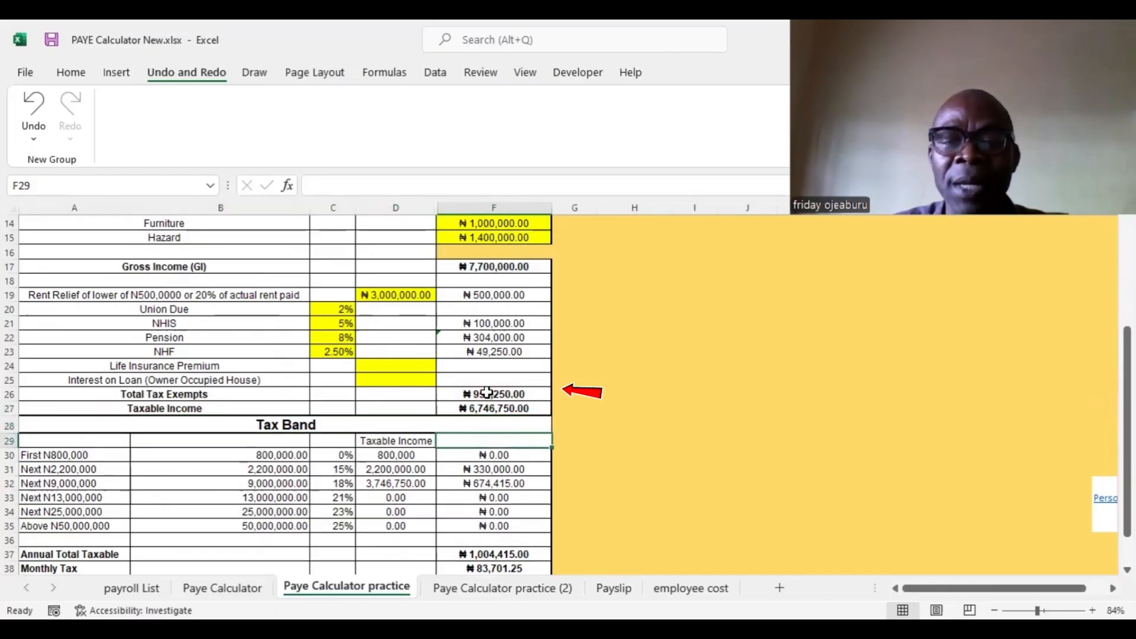
{"action": "key", "text": "Down"}
{"action": "key", "text": "Down"}
{"action": "key", "text": "Down"}
{"action": "key", "text": "Down"}
{"action": "key", "text": "Down"}
{"action": "key", "text": "Down"}
{"action": "key", "text": "Down"}
{"action": "key", "text": "Down"}
{"action": "key", "text": "Down"}
{"action": "key", "text": "Down"}
{"action": "key", "text": "Down"}
{"action": "key", "text": "Down"}
{"action": "key", "text": "Down"}
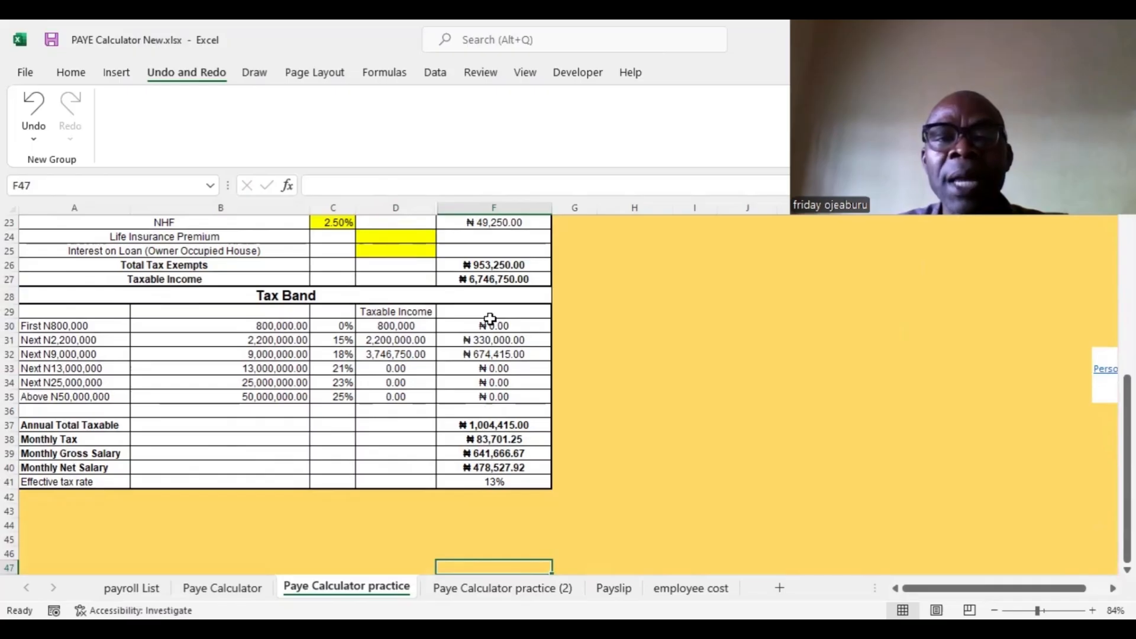
Step: Inspect the formulas behind the Monthly Gross Salary in F39 and the Effective tax rate in F41
{"action": "left_click", "coordinate": [495, 454]}
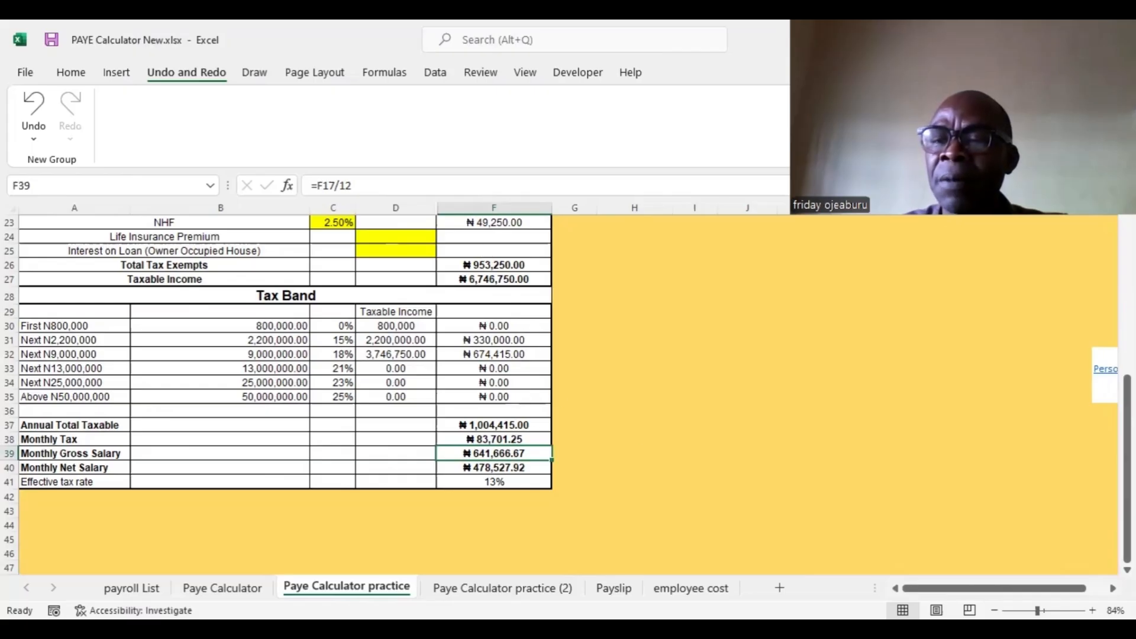
{"action": "left_click_drag", "start_coordinate": [1126, 450], "coordinate": [1127, 429]}
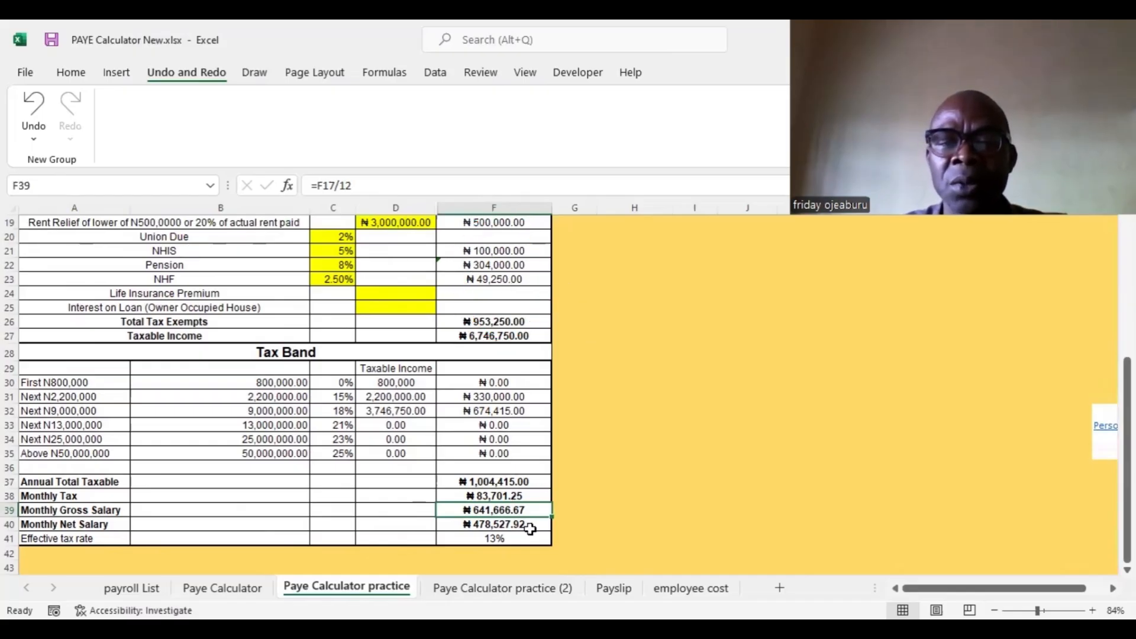
{"action": "left_click", "coordinate": [503, 538]}
{"action": "double_click", "coordinate": [503, 538]}
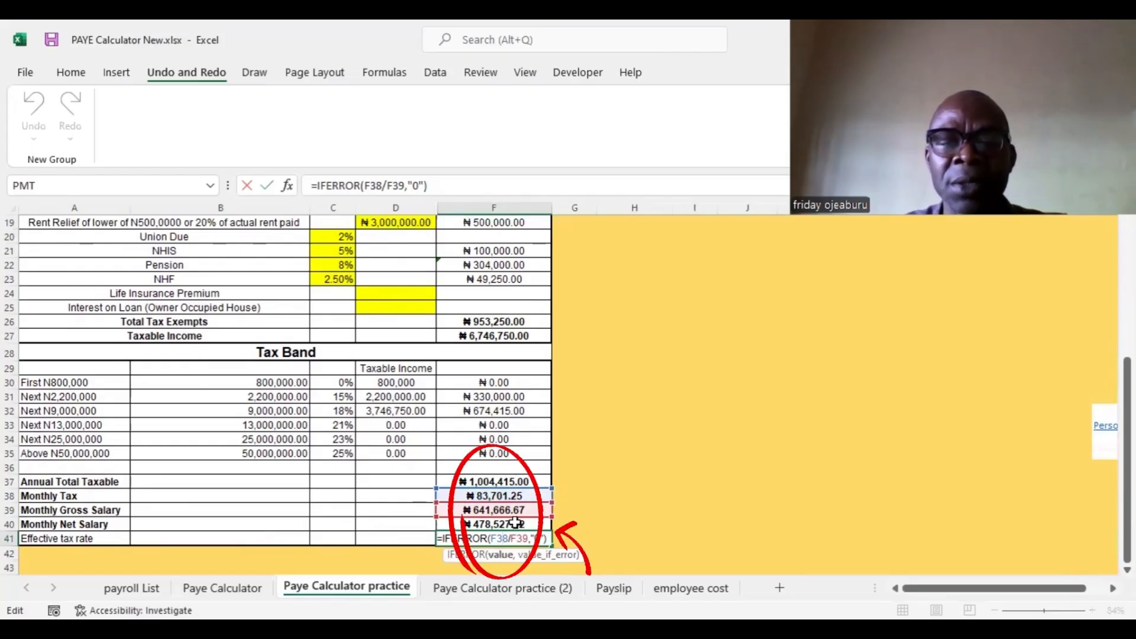
{"action": "left_click", "coordinate": [424, 537]}
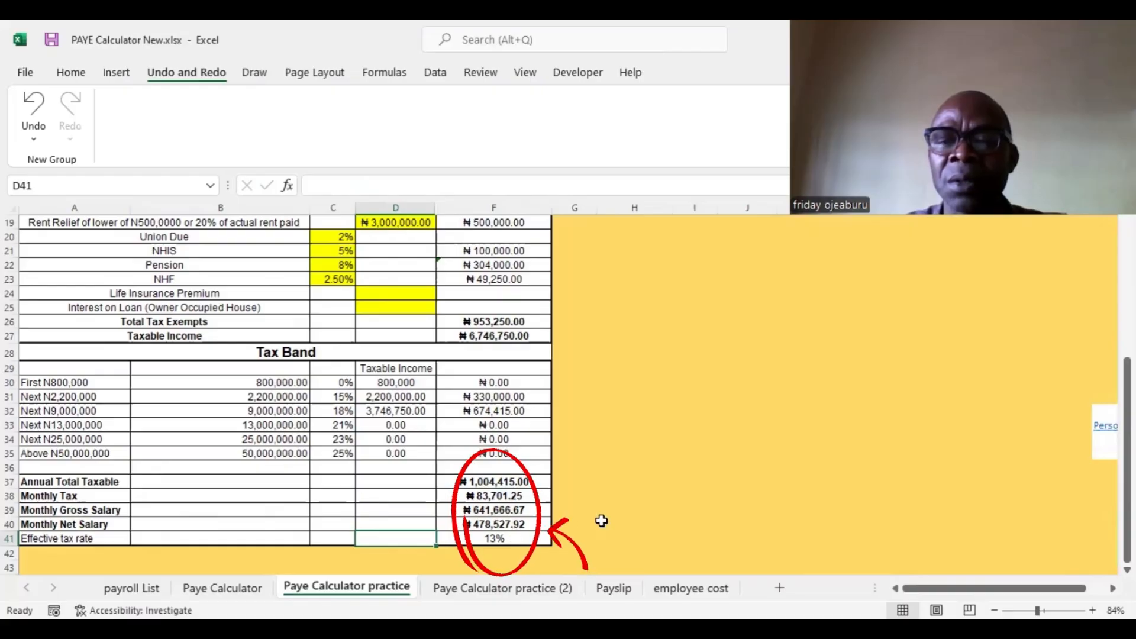
Step: Clear the income amounts in F8:F15, from Basic Salary through Hazard
{"action": "scroll", "coordinate": [1095, 445], "scroll_direction": "up", "scroll_amount": 5}
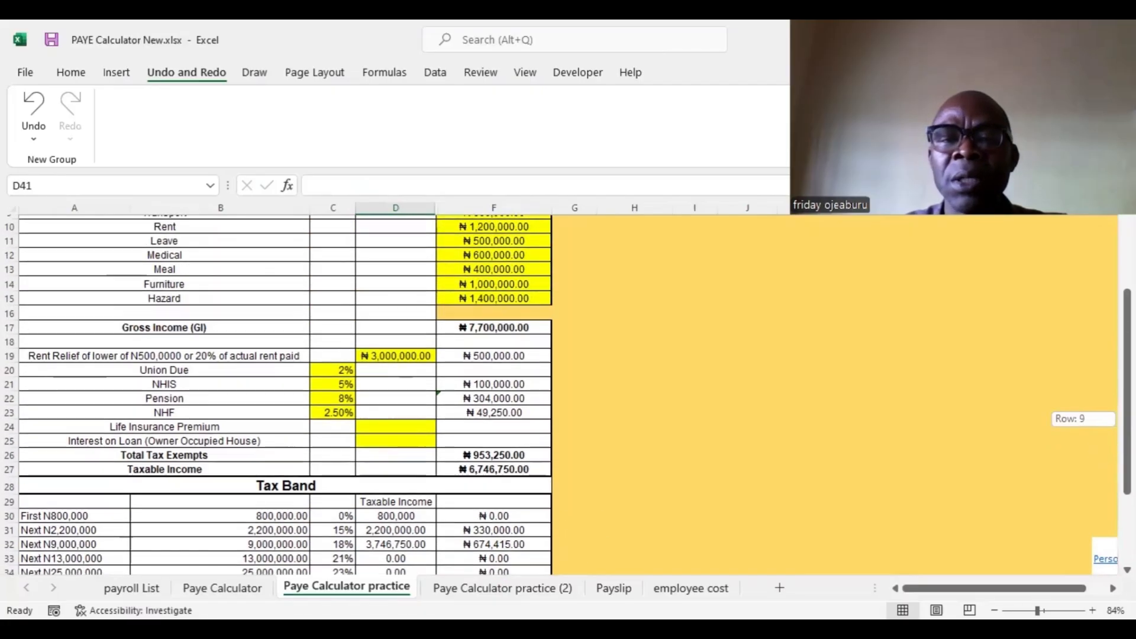
{"action": "scroll", "coordinate": [1095, 418], "scroll_direction": "up", "scroll_amount": 1}
{"action": "scroll", "coordinate": [1095, 418], "scroll_direction": "down", "scroll_amount": 3}
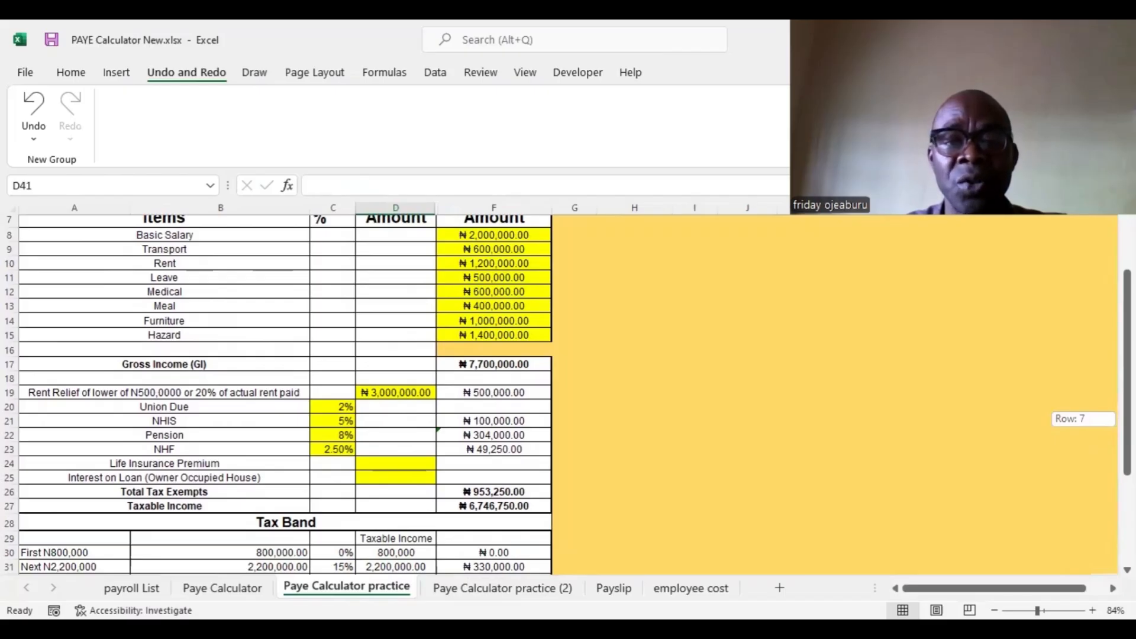
{"action": "scroll", "coordinate": [1096, 419], "scroll_direction": "down", "scroll_amount": 2}
{"action": "scroll", "coordinate": [1095, 419], "scroll_direction": "up", "scroll_amount": 4}
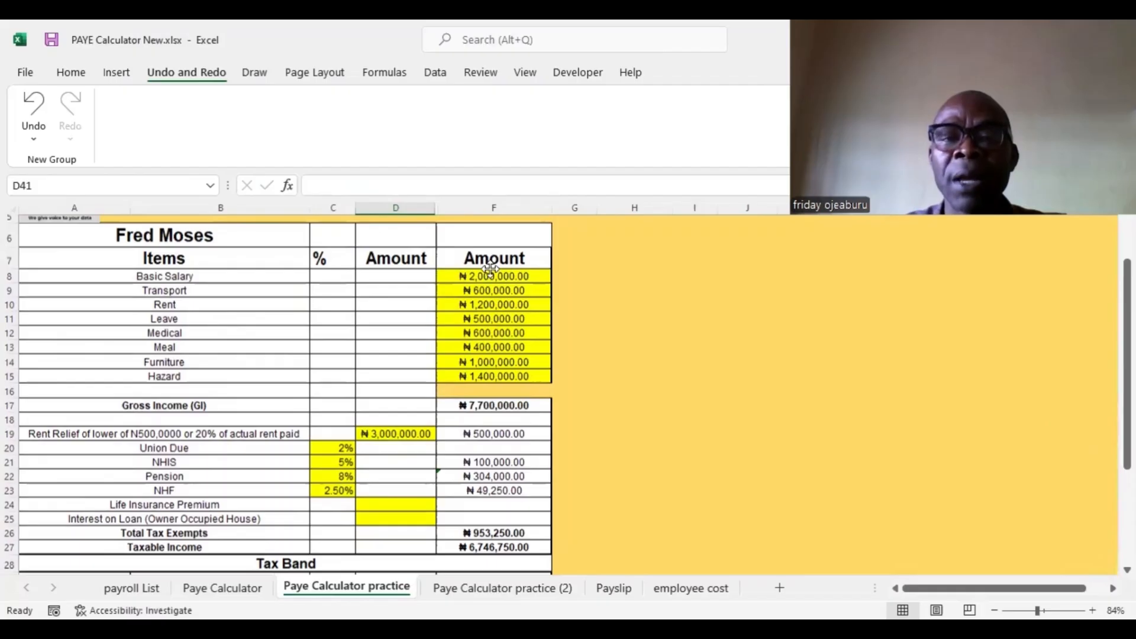
{"action": "left_click_drag", "start_coordinate": [490, 270], "coordinate": [496, 376]}
{"action": "key", "text": "Delete"}
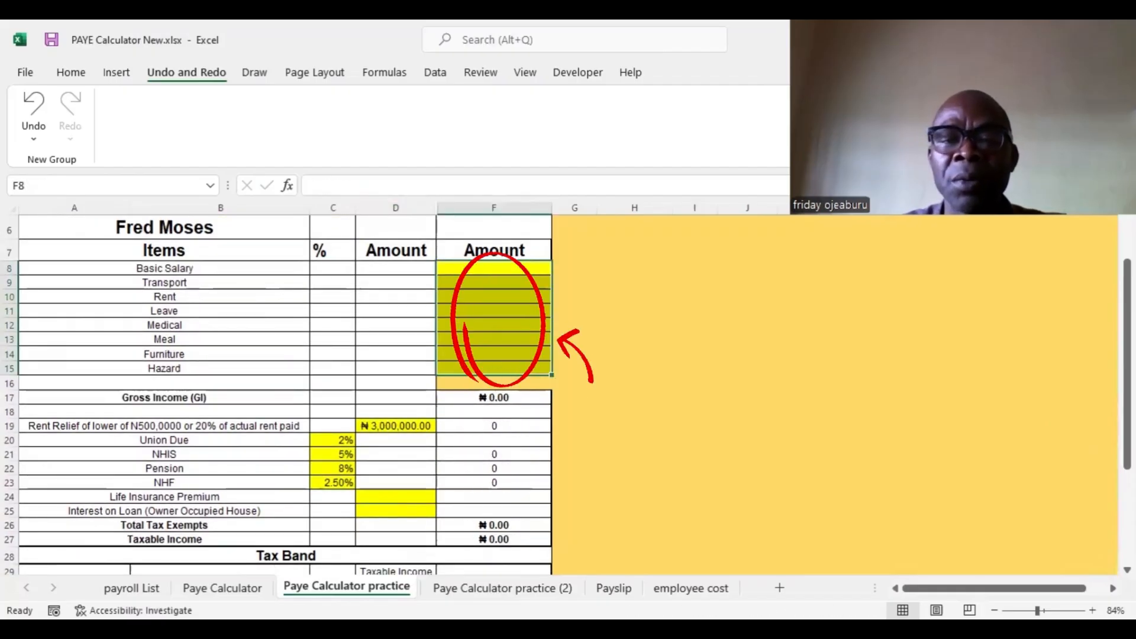
{"action": "scroll", "coordinate": [278, 394], "scroll_direction": "down", "scroll_amount": 4}
{"action": "scroll", "coordinate": [278, 394], "scroll_direction": "up", "scroll_amount": 4}
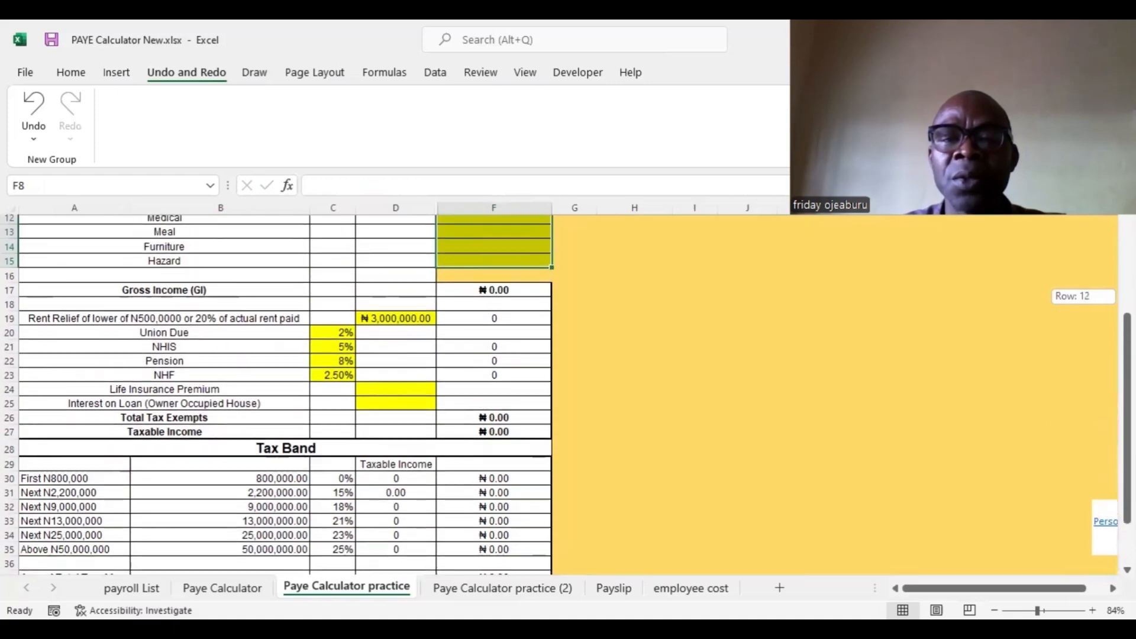
{"action": "scroll", "coordinate": [562, 342], "scroll_direction": "down", "scroll_amount": 1}
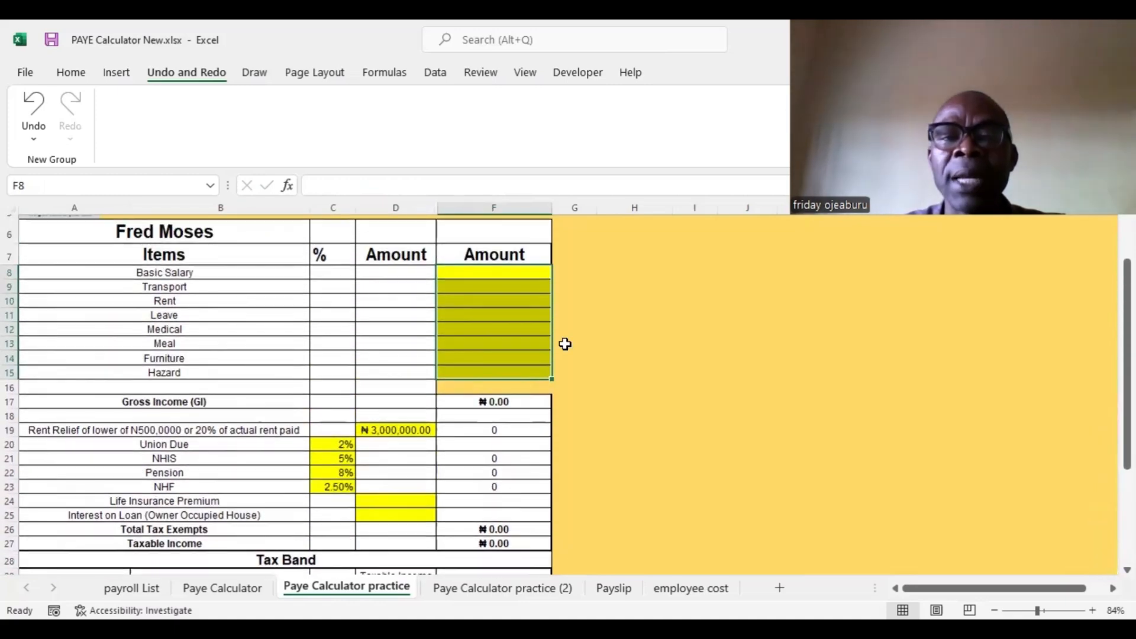
Step: Set the Basic Salary in F8 to 5000000
{"action": "left_click", "coordinate": [476, 269]}
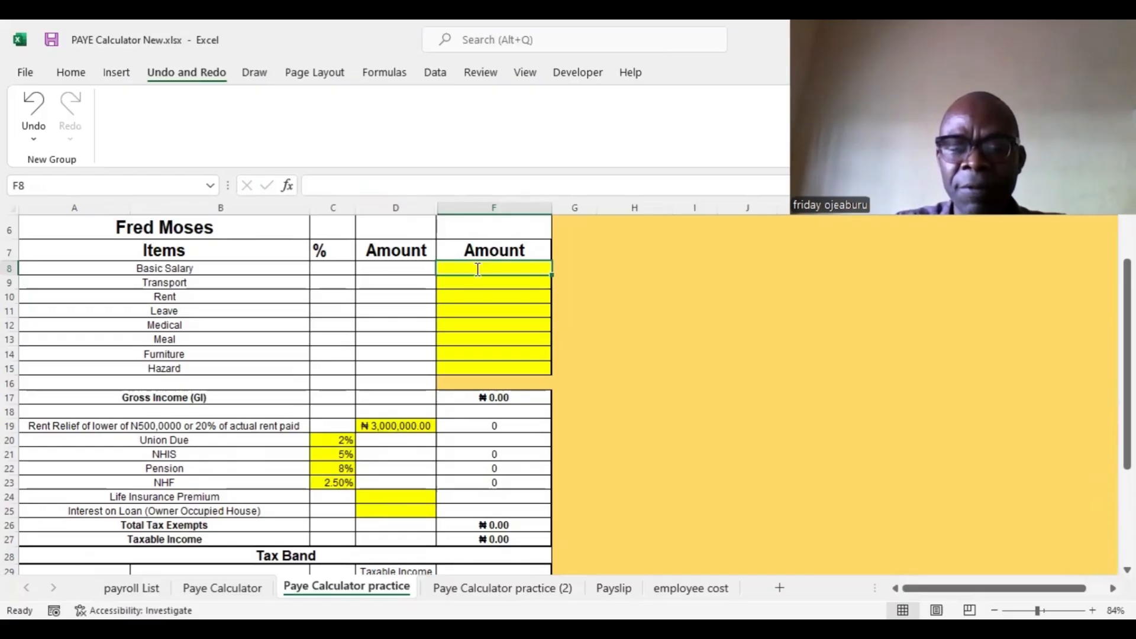
{"action": "type", "text": "50000000"}
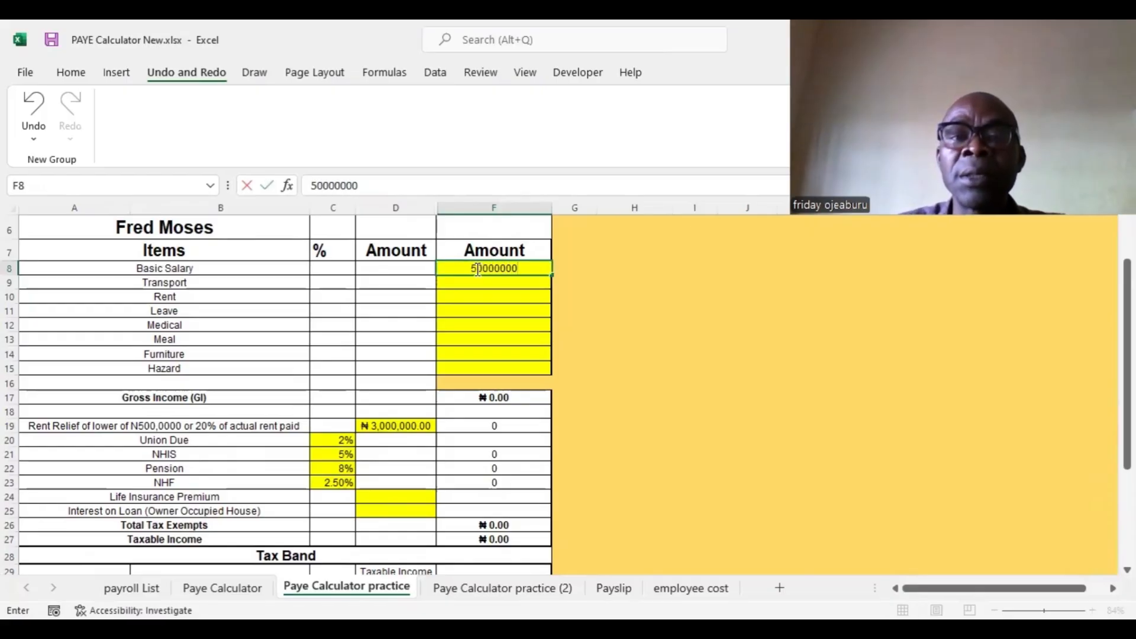
{"action": "key", "text": "ctrl+Return"}
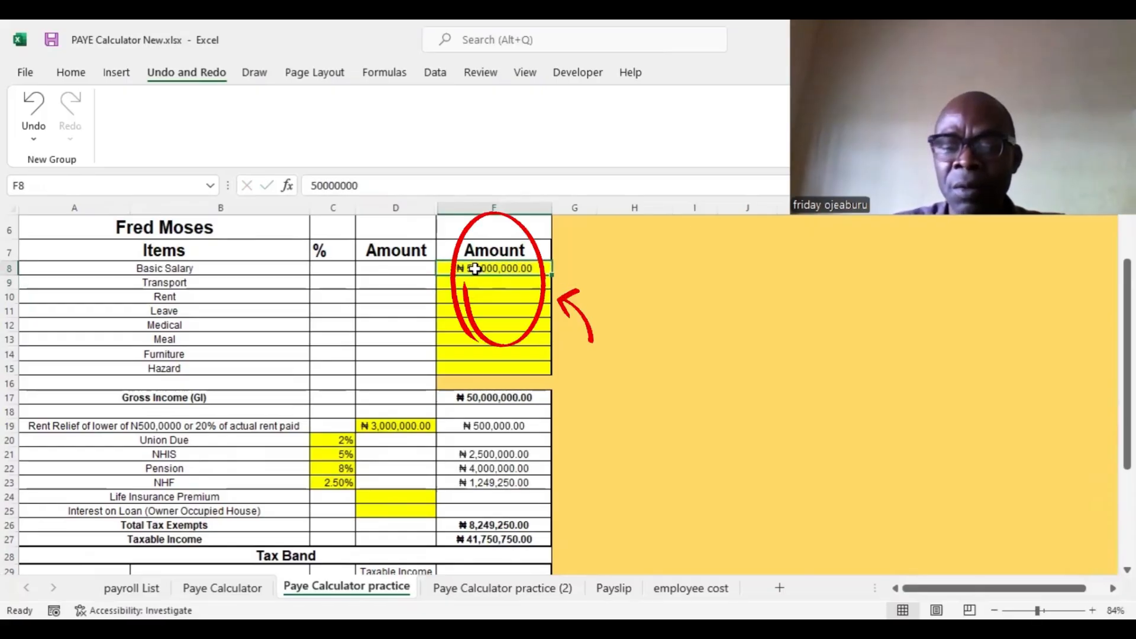
{"action": "type", "text": "5000"}
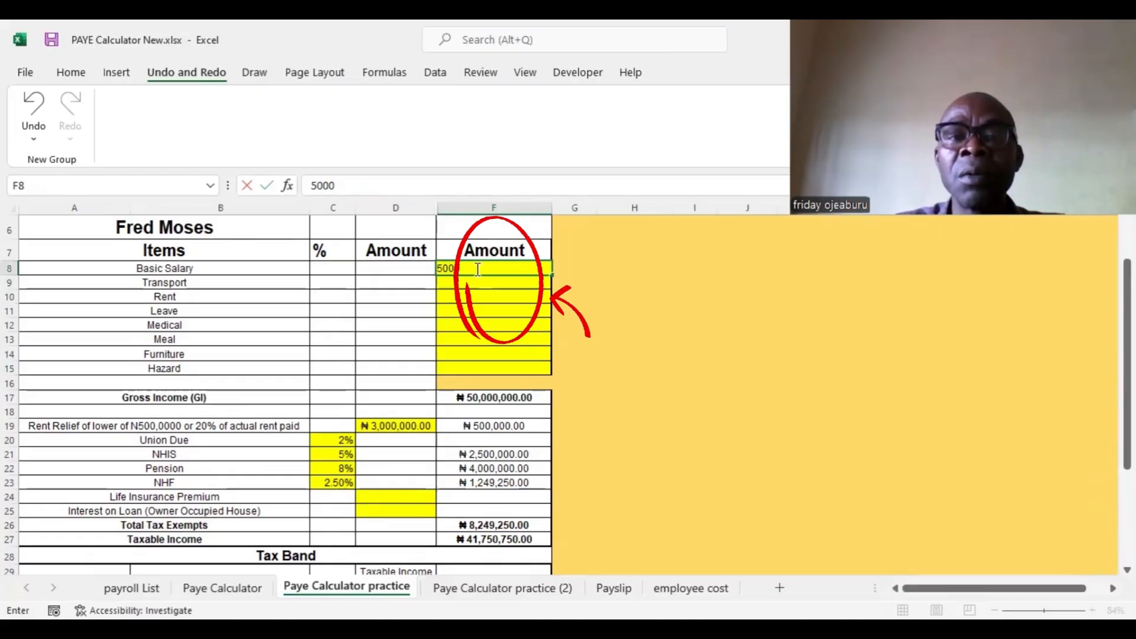
{"action": "key", "text": "Return"}
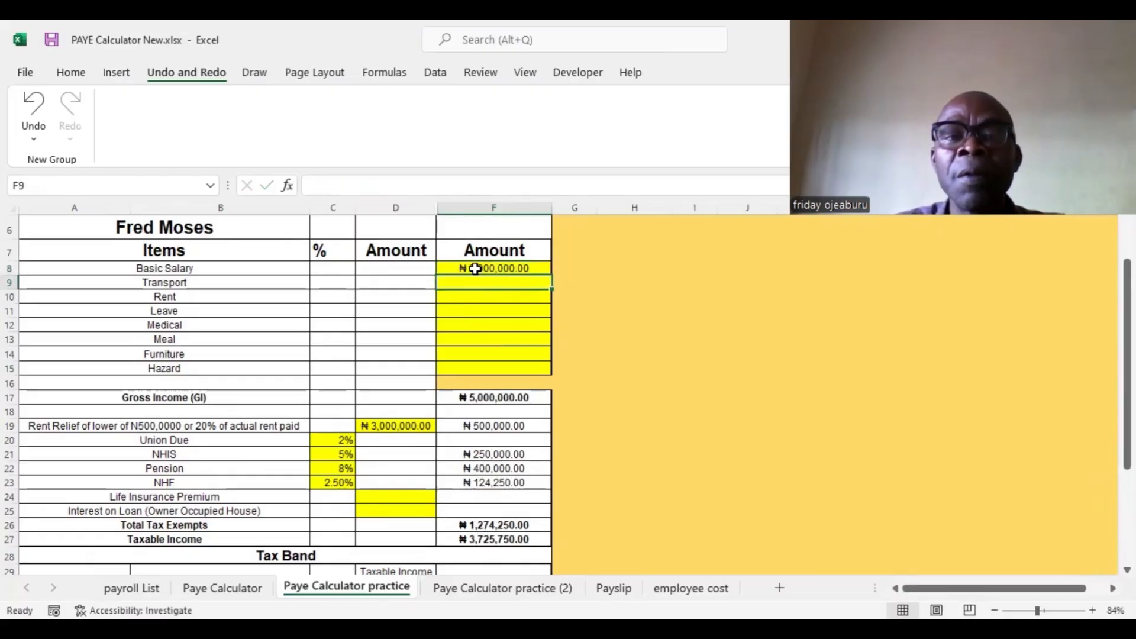
Step: Examine the exemptions, tax bands and monthly results calculated from the new Basic Salary
{"action": "key", "text": "Down"}
{"action": "key", "text": "Down"}
{"action": "key", "text": "Down"}
{"action": "key", "text": "Down"}
{"action": "key", "text": "Down"}
{"action": "key", "text": "Down"}
{"action": "key", "text": "Down"}
{"action": "key", "text": "Down"}
{"action": "key", "text": "Down"}
{"action": "key", "text": "Down"}
{"action": "key", "text": "Down"}
{"action": "key", "text": "Down"}
{"action": "key", "text": "Down"}
{"action": "key", "text": "Down"}
{"action": "key", "text": "Down"}
{"action": "key", "text": "Down"}
{"action": "key", "text": "Down"}
{"action": "key", "text": "Down"}
{"action": "key", "text": "Down"}
{"action": "key", "text": "Down"}
{"action": "key", "text": "Down"}
{"action": "key", "text": "Down"}
{"action": "key", "text": "Down"}
{"action": "key", "text": "Down"}
{"action": "key", "text": "Down"}
{"action": "key", "text": "Down"}
{"action": "key", "text": "Down"}
{"action": "key", "text": "Down"}
{"action": "key", "text": "Down"}
{"action": "key", "text": "Down"}
{"action": "key", "text": "Down"}
{"action": "key", "text": "Down"}
{"action": "key", "text": "Down"}
{"action": "key", "text": "Down"}
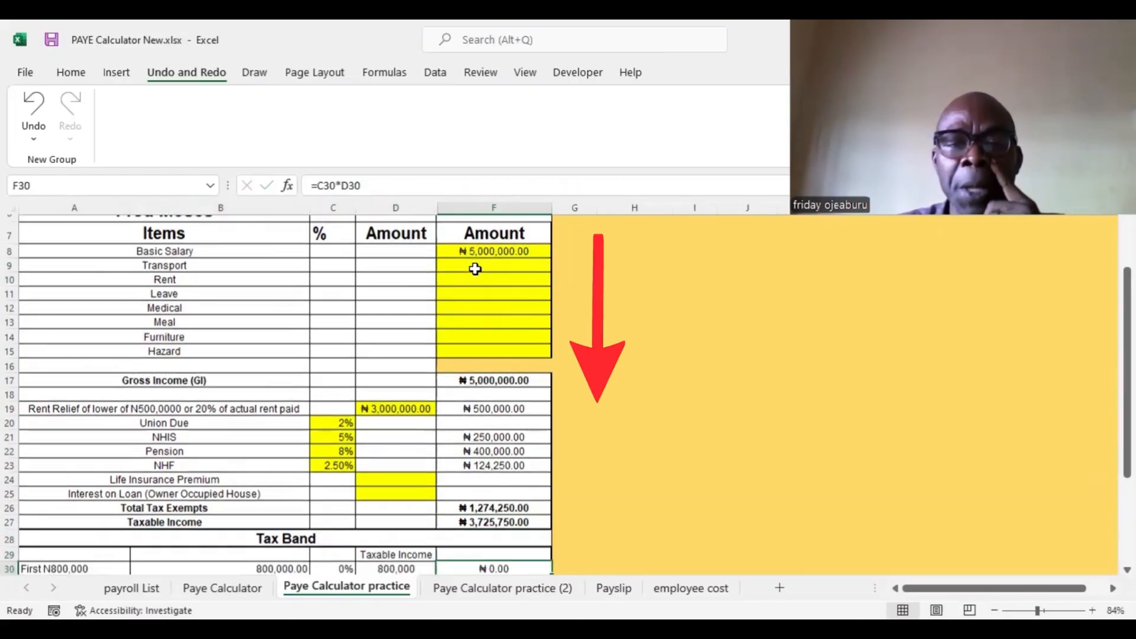
Step: Review the tax band amounts, monthly tax, gross and net salary, and effective tax rate for the 5,000,000 Basic Salary
{"action": "key", "text": "Up"}
{"action": "key", "text": "Up"}
{"action": "key", "text": "Up"}
{"action": "key", "text": "Up"}
{"action": "key", "text": "Up"}
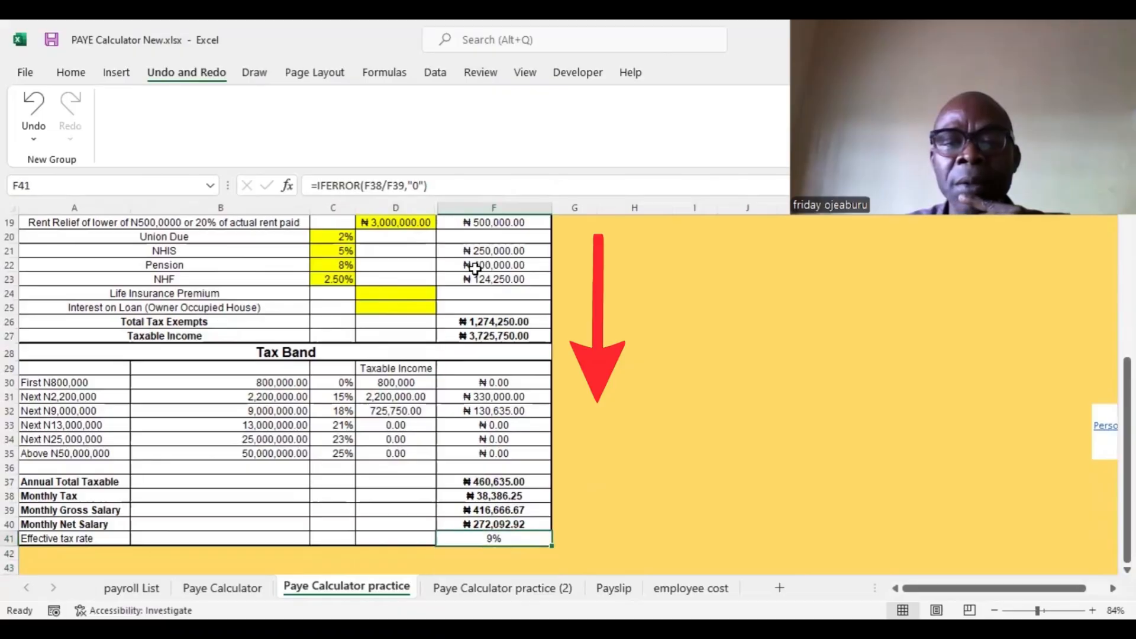
{"action": "key", "text": "Down"}
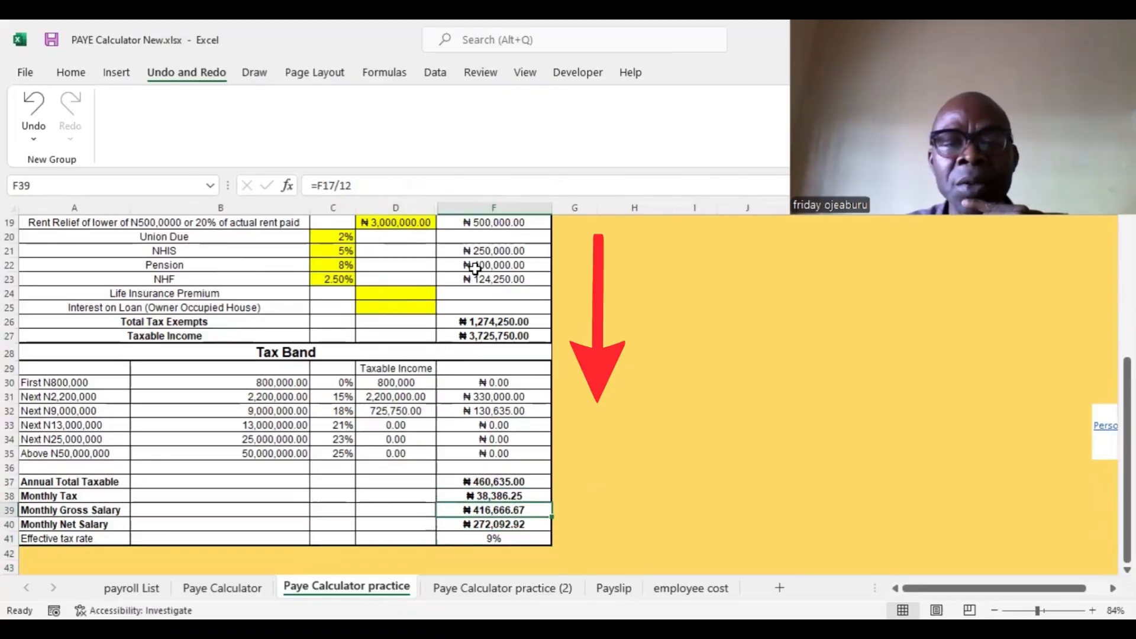
{"action": "key", "text": "Down"}
{"action": "key", "text": "Up"}
{"action": "key", "text": "Up"}
{"action": "key", "text": "Up"}
{"action": "key", "text": "Up"}
{"action": "key", "text": "Up"}
{"action": "key", "text": "Up"}
{"action": "key", "text": "Up"}
{"action": "key", "text": "Up"}
{"action": "key", "text": "Up"}
{"action": "key", "text": "Up"}
{"action": "key", "text": "Up"}
{"action": "key", "text": "Up"}
{"action": "key", "text": "Up"}
{"action": "key", "text": "Up"}
{"action": "key", "text": "Up"}
{"action": "key", "text": "Up"}
{"action": "key", "text": "Up"}
{"action": "key", "text": "Up"}
{"action": "key", "text": "Up"}
{"action": "key", "text": "Up"}
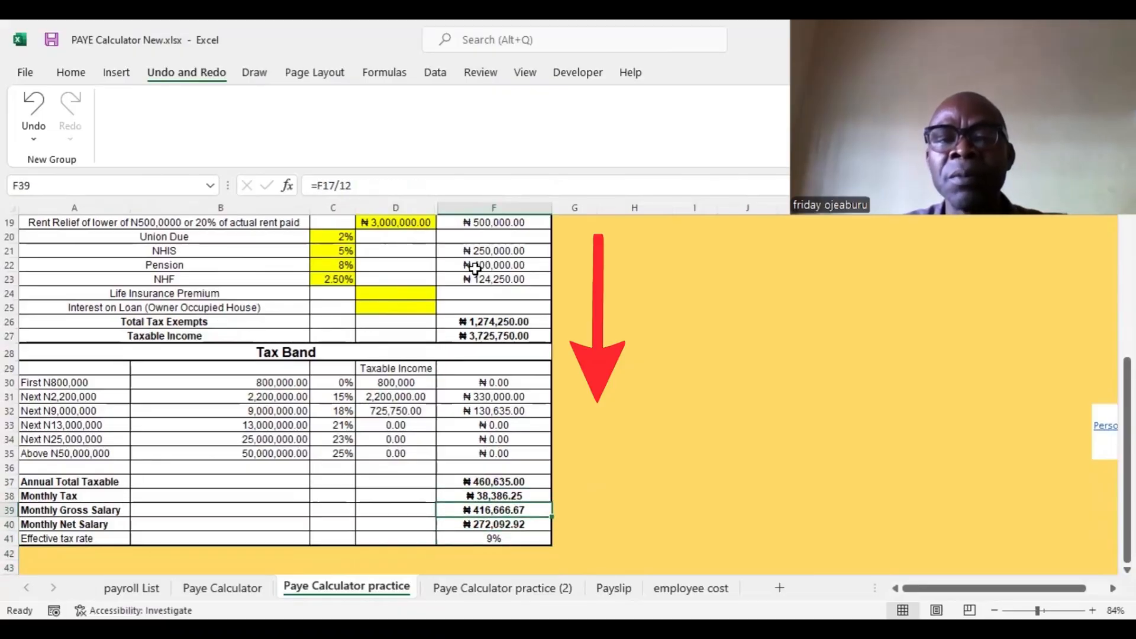
{"action": "key", "text": "Up"}
{"action": "key", "text": "Up"}
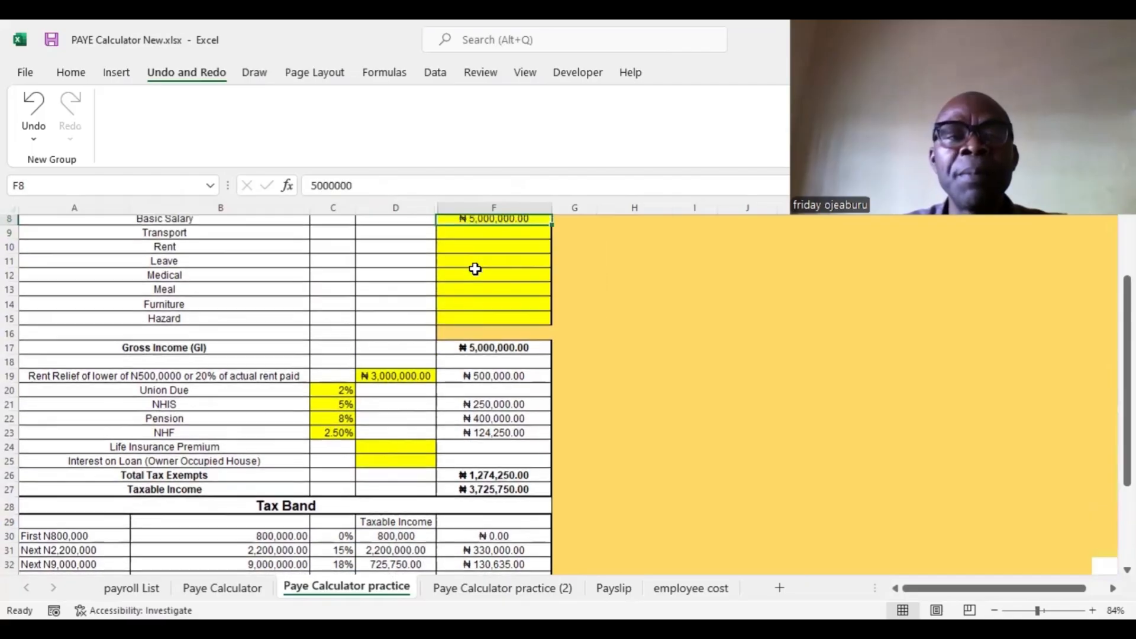
Step: Set the Transport amount in F9 to 1500000
{"action": "key", "text": "Down"}
{"action": "key", "text": "Down"}
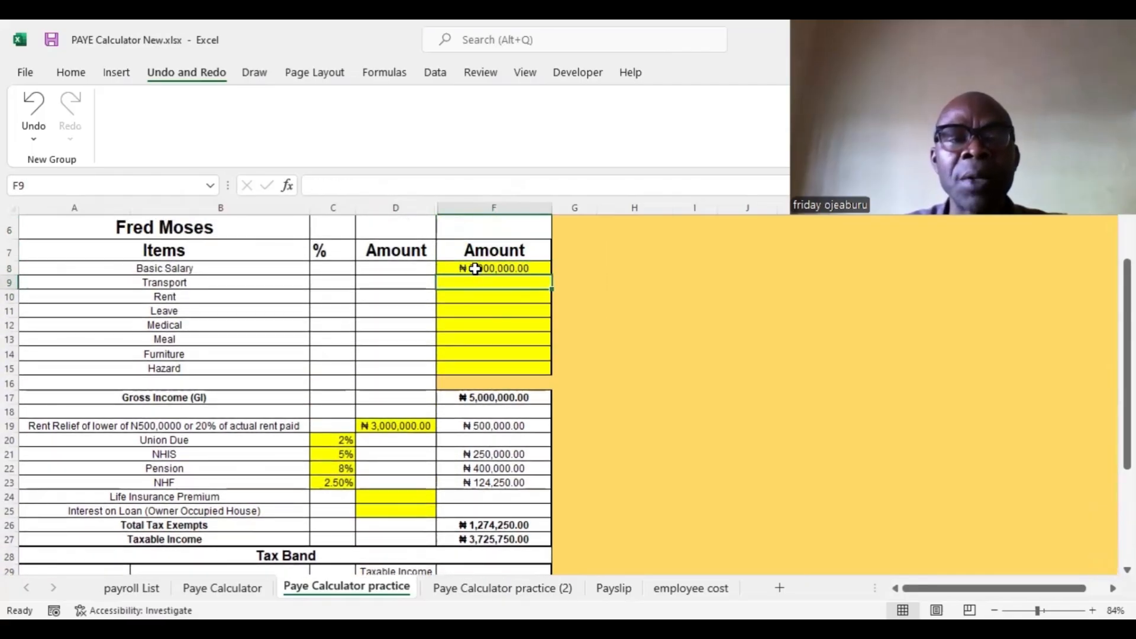
{"action": "type", "text": "15"}
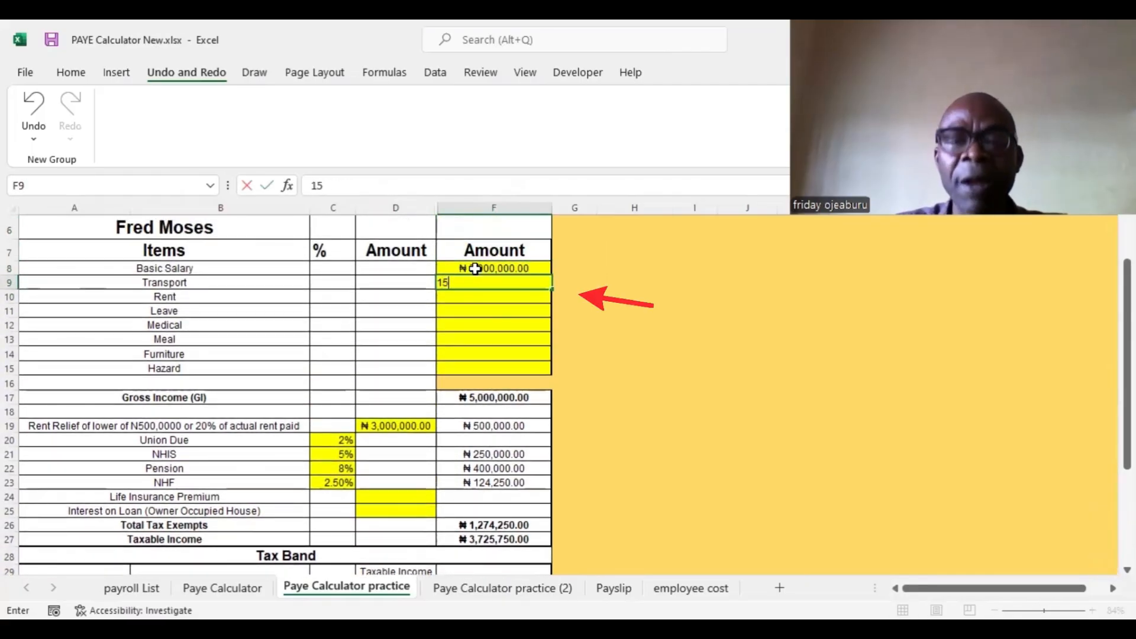
{"action": "type", "text": "000000"}
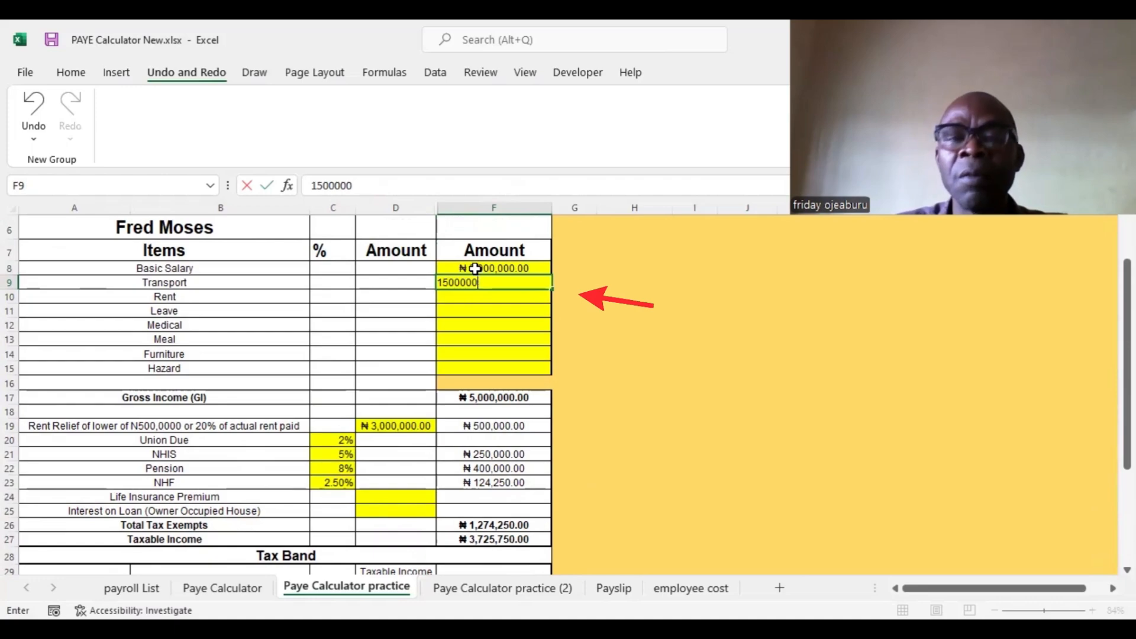
{"action": "key", "text": "Return"}
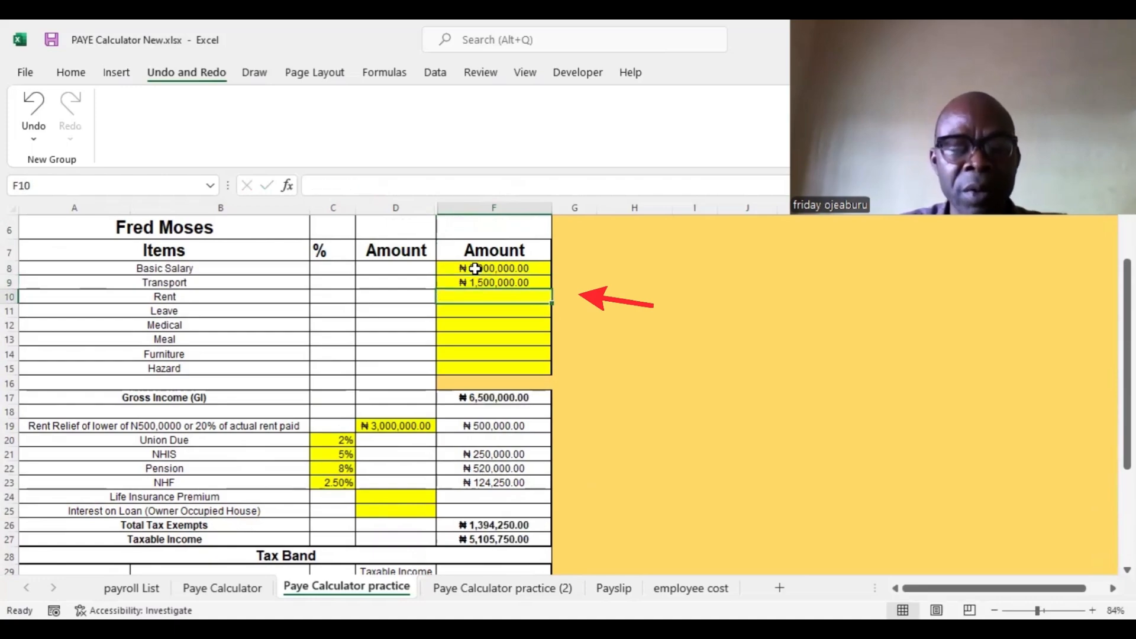
Step: Set the Rent amount in F10 to 1200000
{"action": "type", "text": "8000000"}
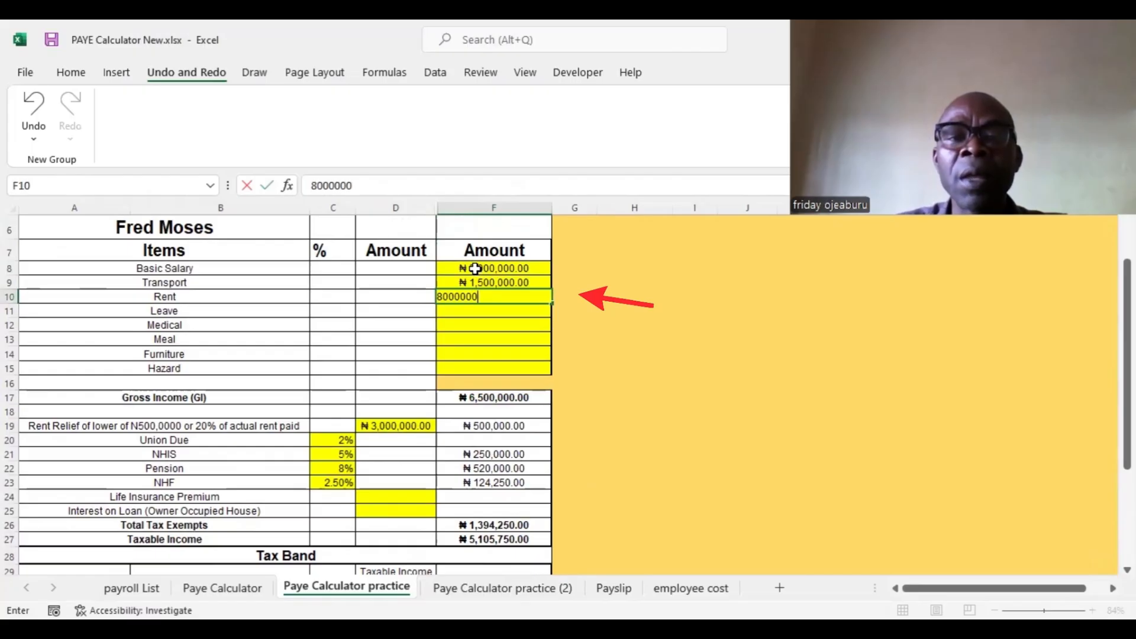
{"action": "key", "text": "Return"}
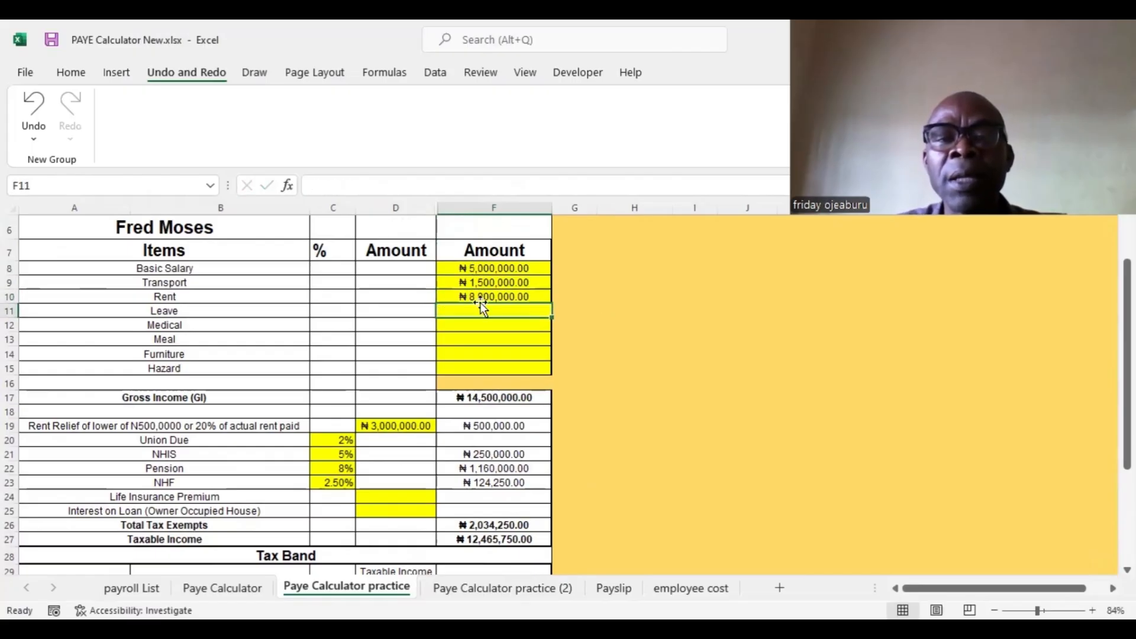
{"action": "double_click", "coordinate": [478, 296]}
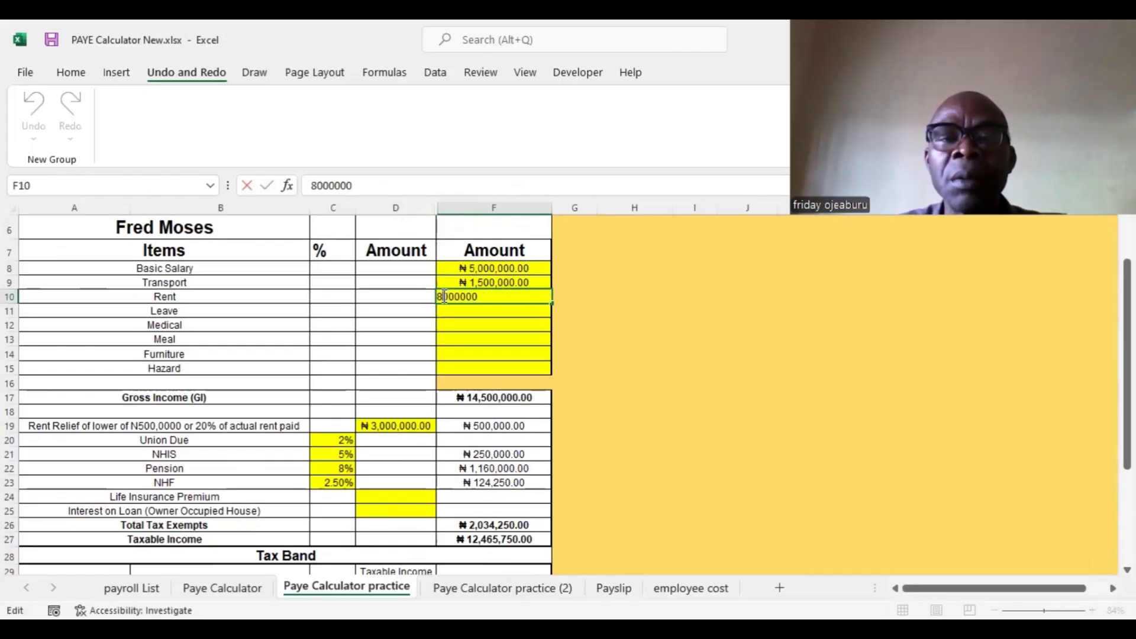
{"action": "key", "text": "BackSpace"}
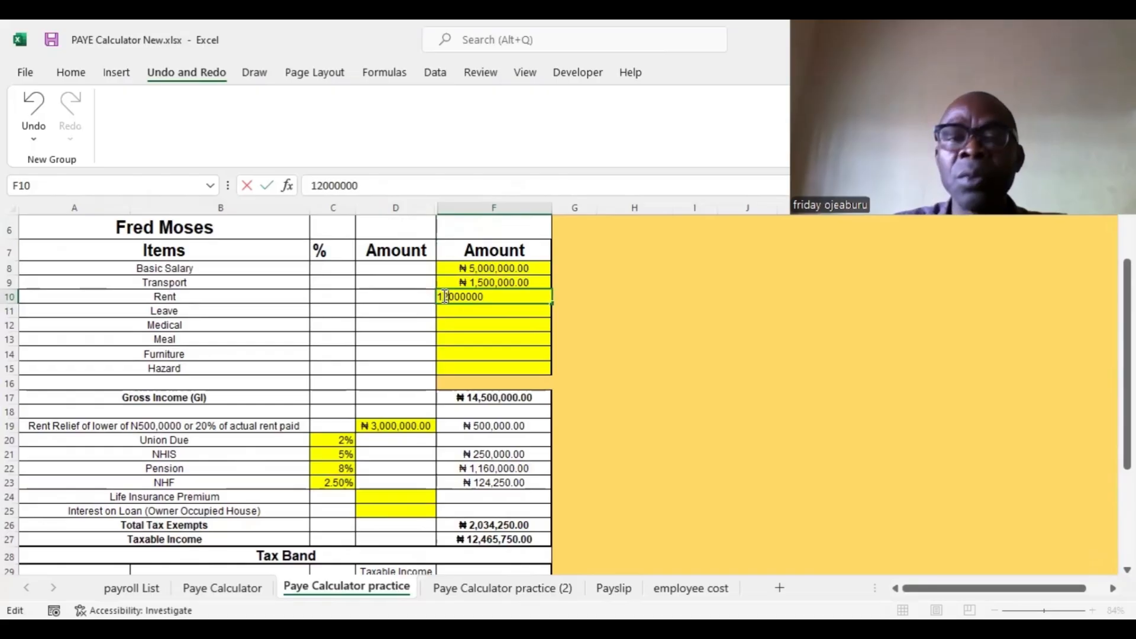
{"action": "key", "text": "Return"}
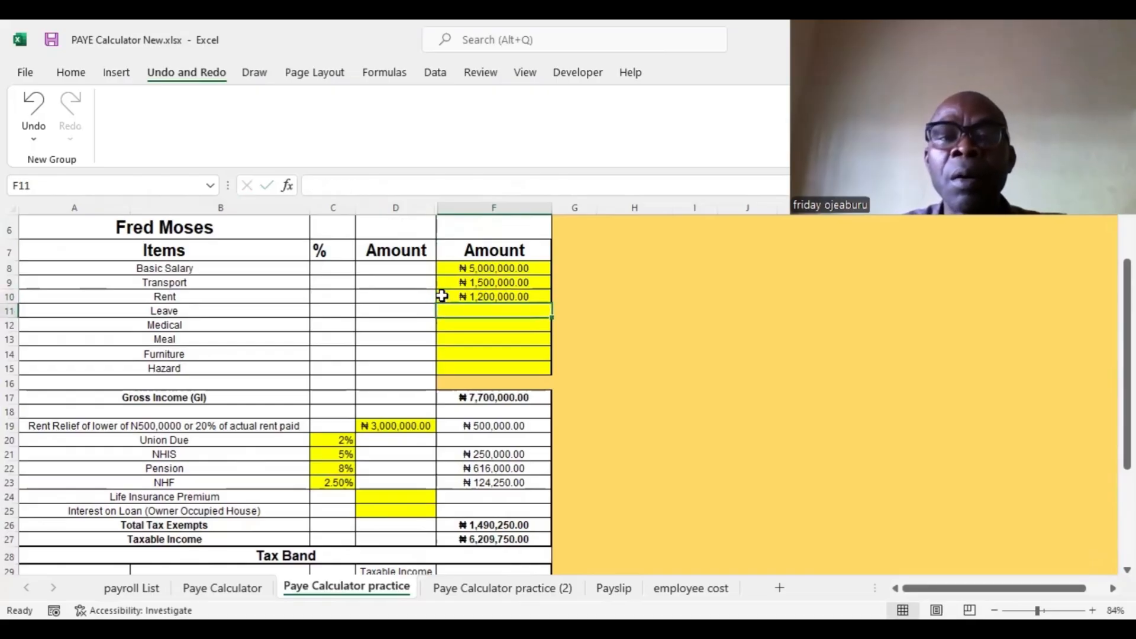
Step: Examine the exemptions, tax bands and monthly results recalculated with Transport and Rent, and check the sum of the banded taxable income in D30:D32
{"action": "key", "text": "Down"}
{"action": "key", "text": "Down"}
{"action": "key", "text": "Down"}
{"action": "key", "text": "Down"}
{"action": "key", "text": "Down"}
{"action": "key", "text": "Down"}
{"action": "key", "text": "Down"}
{"action": "key", "text": "Down"}
{"action": "key", "text": "Down"}
{"action": "key", "text": "Down"}
{"action": "key", "text": "Down"}
{"action": "key", "text": "Down"}
{"action": "key", "text": "Down"}
{"action": "key", "text": "Down"}
{"action": "key", "text": "Down"}
{"action": "key", "text": "Down"}
{"action": "key", "text": "Down"}
{"action": "key", "text": "Down"}
{"action": "key", "text": "Down"}
{"action": "key", "text": "Down"}
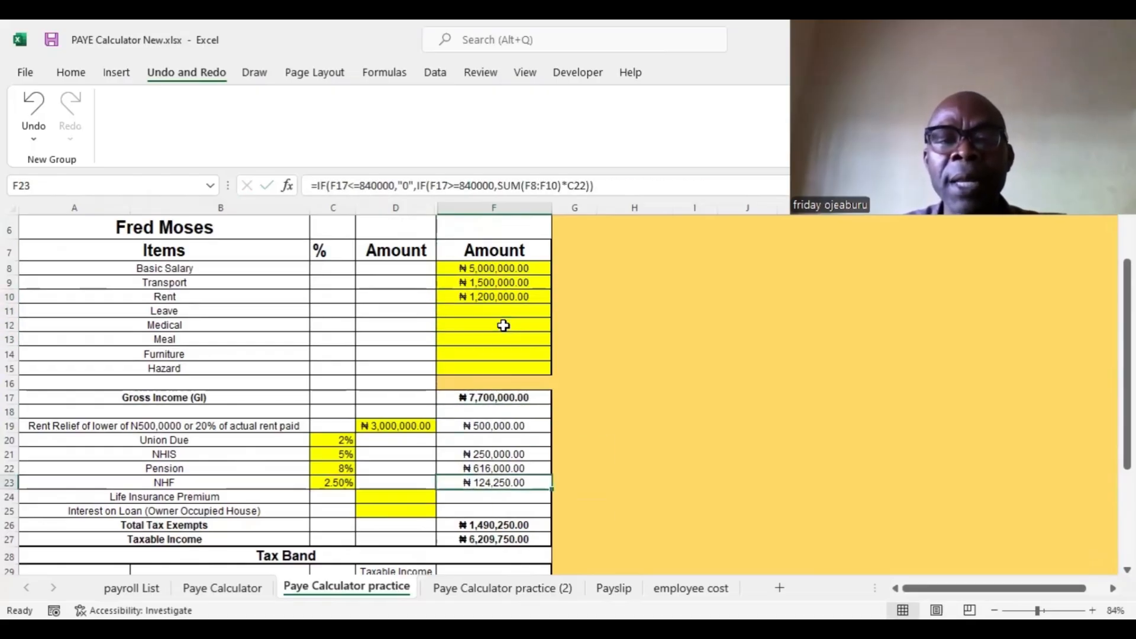
{"action": "key", "text": "Down"}
{"action": "key", "text": "Down"}
{"action": "key", "text": "Down"}
{"action": "key", "text": "Down"}
{"action": "key", "text": "Down"}
{"action": "key", "text": "Down"}
{"action": "key", "text": "Down"}
{"action": "key", "text": "Down"}
{"action": "key", "text": "Down"}
{"action": "key", "text": "Down"}
{"action": "key", "text": "Down"}
{"action": "key", "text": "Down"}
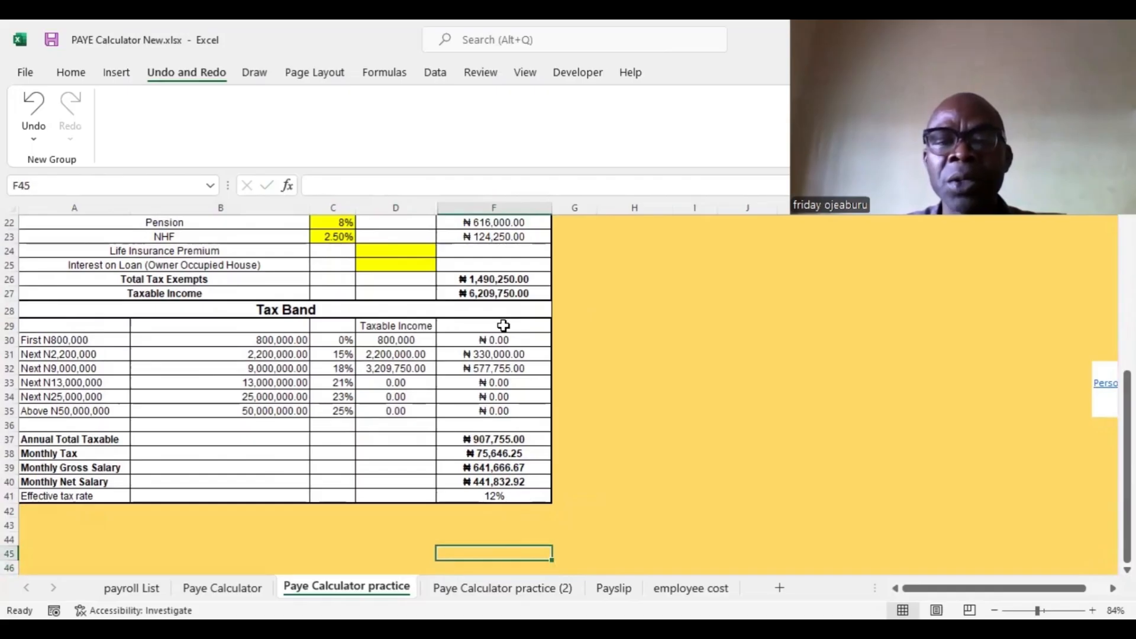
{"action": "key", "text": "Up"}
{"action": "key", "text": "Up"}
{"action": "key", "text": "Up"}
{"action": "key", "text": "Up"}
{"action": "key", "text": "Up"}
{"action": "key", "text": "Up"}
{"action": "key", "text": "Up"}
{"action": "key", "text": "Up"}
{"action": "key", "text": "Up"}
{"action": "key", "text": "Up"}
{"action": "key", "text": "Up"}
{"action": "key", "text": "Up"}
{"action": "key", "text": "Up"}
{"action": "key", "text": "Up"}
{"action": "key", "text": "Up"}
{"action": "key", "text": "Up"}
{"action": "key", "text": "Up"}
{"action": "key", "text": "Up"}
{"action": "key", "text": "Up"}
{"action": "key", "text": "Up"}
{"action": "key", "text": "Up"}
{"action": "key", "text": "Up"}
{"action": "key", "text": "Up"}
{"action": "key", "text": "Up"}
{"action": "key", "text": "Up"}
{"action": "key", "text": "Up"}
{"action": "key", "text": "Up"}
{"action": "key", "text": "Up"}
{"action": "key", "text": "Up"}
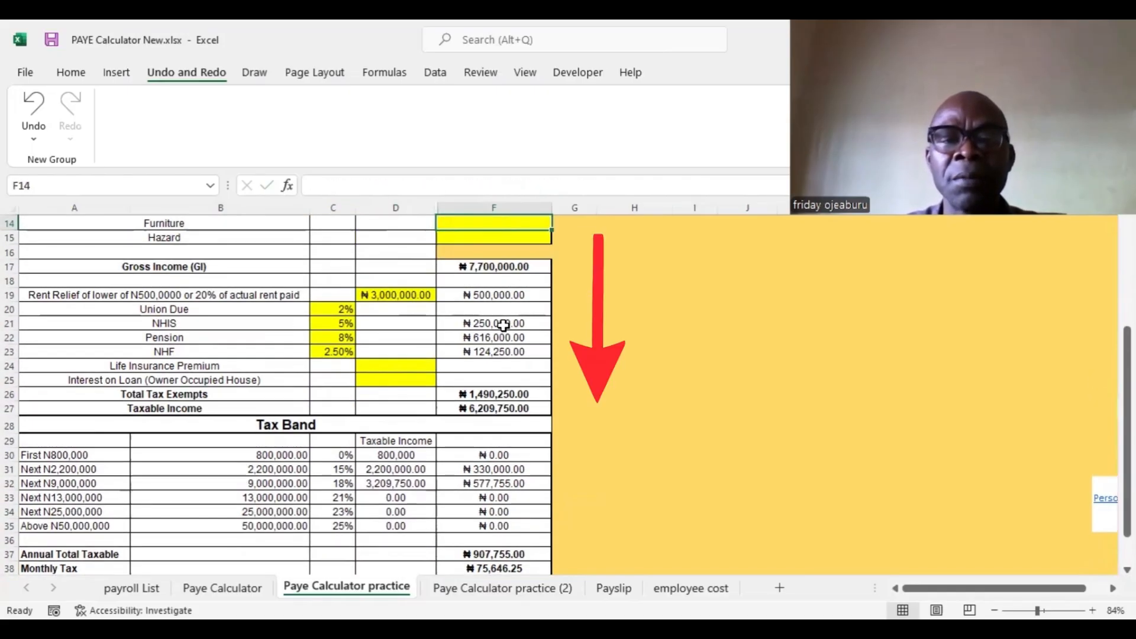
{"action": "left_click_drag", "start_coordinate": [395, 457], "coordinate": [395, 487]}
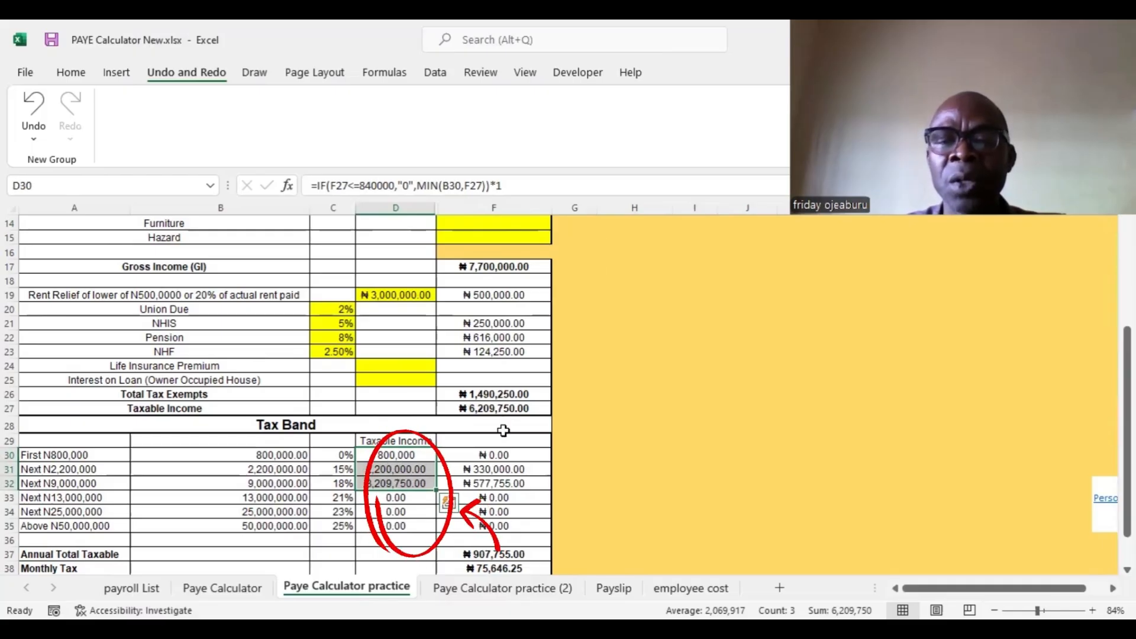
Step: Set the Leave amount in F11 to 1000000
{"action": "left_click", "coordinate": [502, 431]}
{"action": "key", "text": "Up"}
{"action": "key", "text": "Up"}
{"action": "key", "text": "Up"}
{"action": "key", "text": "Up"}
{"action": "key", "text": "Up"}
{"action": "key", "text": "Up"}
{"action": "key", "text": "Up"}
{"action": "key", "text": "Up"}
{"action": "key", "text": "Up"}
{"action": "key", "text": "Up"}
{"action": "key", "text": "Up"}
{"action": "key", "text": "Up"}
{"action": "key", "text": "Up"}
{"action": "key", "text": "Up"}
{"action": "key", "text": "Up"}
{"action": "key", "text": "Up"}
{"action": "key", "text": "Up"}
{"action": "key", "text": "Up"}
{"action": "key", "text": "Up"}
{"action": "key", "text": "Up"}
{"action": "key", "text": "Up"}
{"action": "key", "text": "Up"}
{"action": "key", "text": "Up"}
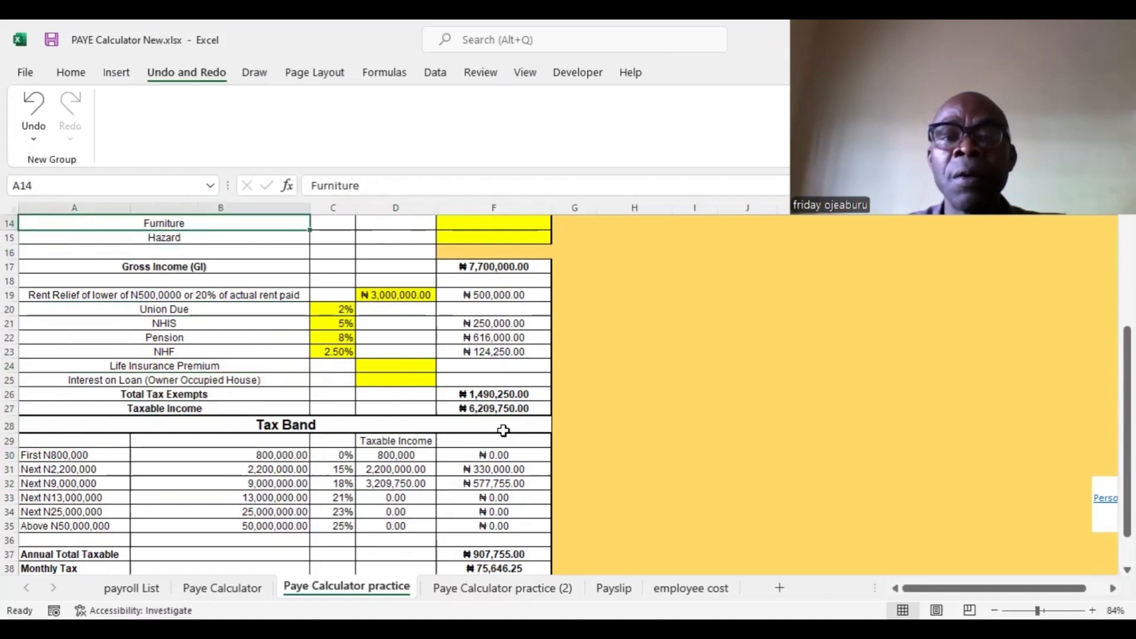
{"action": "left_click", "coordinate": [488, 323]}
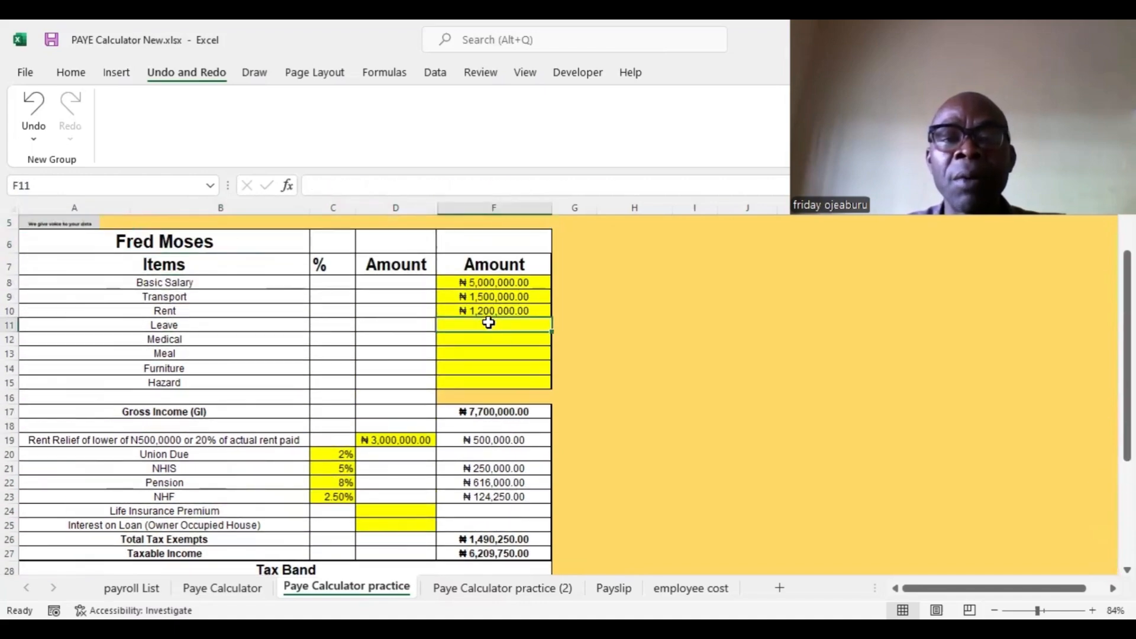
{"action": "type", "text": "1000000"}
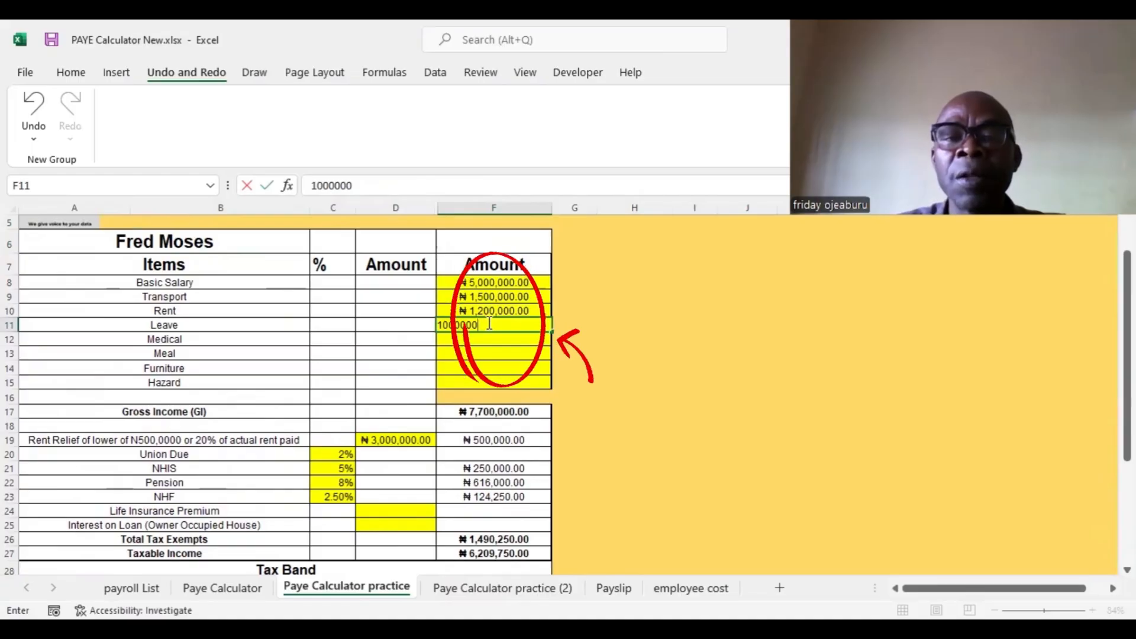
{"action": "key", "text": "Return"}
Step: Examine the taxable income, tax bands, monthly figures and effective tax rate recalculated with the Leave amount
{"action": "key", "text": "Down"}
{"action": "key", "text": "Down"}
{"action": "key", "text": "Down"}
{"action": "key", "text": "Down"}
{"action": "key", "text": "Down"}
{"action": "key", "text": "Down"}
{"action": "key", "text": "Down"}
{"action": "key", "text": "Down"}
{"action": "key", "text": "Down"}
{"action": "key", "text": "Down"}
{"action": "key", "text": "Down"}
{"action": "key", "text": "Down"}
{"action": "key", "text": "Down"}
{"action": "key", "text": "Down"}
{"action": "key", "text": "Down"}
{"action": "key", "text": "Down"}
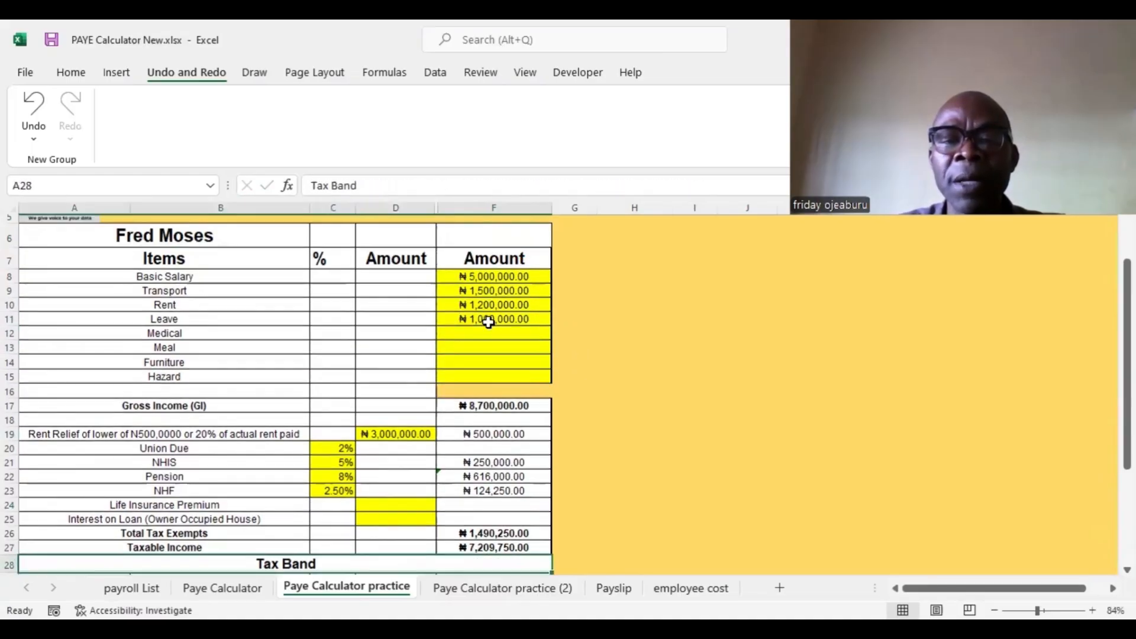
{"action": "key", "text": "Down"}
{"action": "key", "text": "Down"}
{"action": "key", "text": "Down"}
{"action": "key", "text": "Down"}
{"action": "key", "text": "Down"}
{"action": "key", "text": "Down"}
{"action": "key", "text": "Down"}
{"action": "key", "text": "Down"}
{"action": "key", "text": "Down"}
{"action": "key", "text": "Down"}
{"action": "key", "text": "Down"}
{"action": "key", "text": "Down"}
{"action": "key", "text": "Down"}
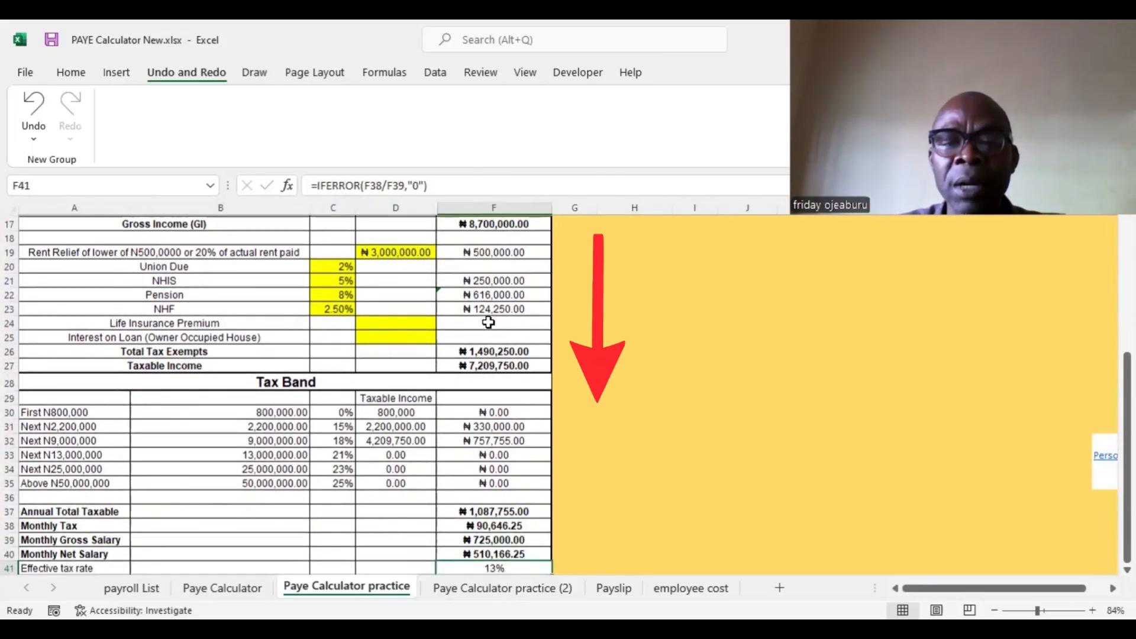
Step: Set the Medical amount in F12 to 500000
{"action": "key", "text": "Down"}
{"action": "key", "text": "Down"}
{"action": "key", "text": "Down"}
{"action": "key", "text": "Up"}
{"action": "key", "text": "Up"}
{"action": "key", "text": "Up"}
{"action": "key", "text": "Up"}
{"action": "key", "text": "Up"}
{"action": "key", "text": "Up"}
{"action": "key", "text": "Up"}
{"action": "key", "text": "Up"}
{"action": "key", "text": "Up"}
{"action": "key", "text": "Up"}
{"action": "key", "text": "Up"}
{"action": "key", "text": "Up"}
{"action": "key", "text": "Up"}
{"action": "key", "text": "Up"}
{"action": "key", "text": "Up"}
{"action": "key", "text": "Up"}
{"action": "key", "text": "Up"}
{"action": "key", "text": "Up"}
{"action": "key", "text": "Up"}
{"action": "key", "text": "Up"}
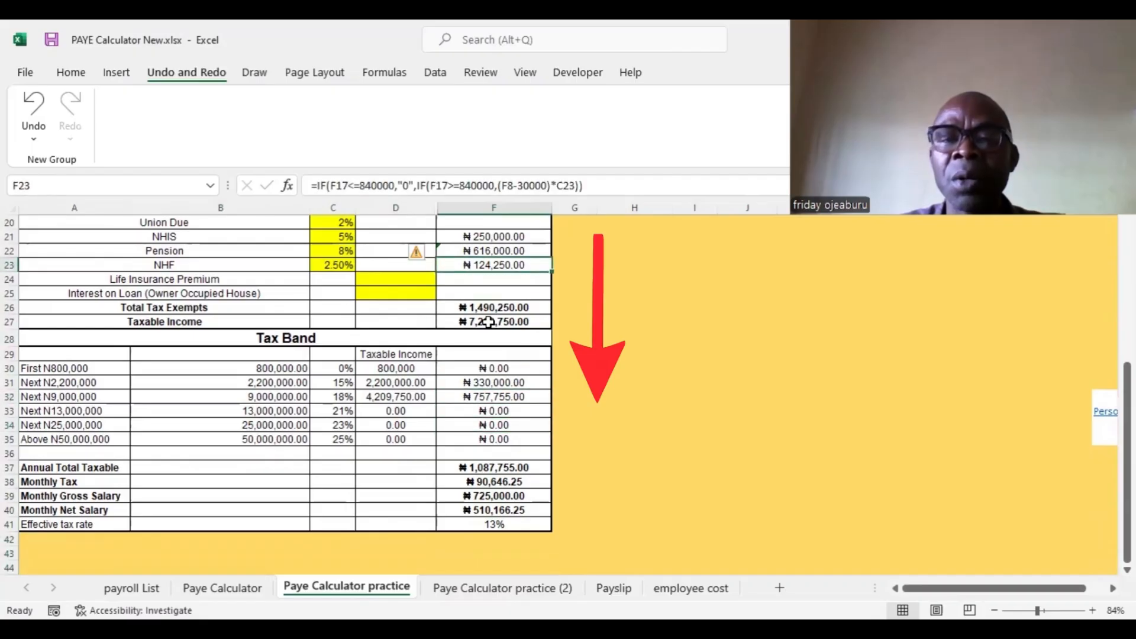
{"action": "key", "text": "Up"}
{"action": "key", "text": "Up"}
{"action": "key", "text": "Up"}
{"action": "key", "text": "Up"}
{"action": "key", "text": "Up"}
{"action": "key", "text": "Up"}
{"action": "key", "text": "Up"}
{"action": "key", "text": "Up"}
{"action": "key", "text": "Up"}
{"action": "key", "text": "Up"}
{"action": "key", "text": "Up"}
{"action": "key", "text": "Up"}
{"action": "key", "text": "Up"}
{"action": "key", "text": "Up"}
{"action": "key", "text": "Up"}
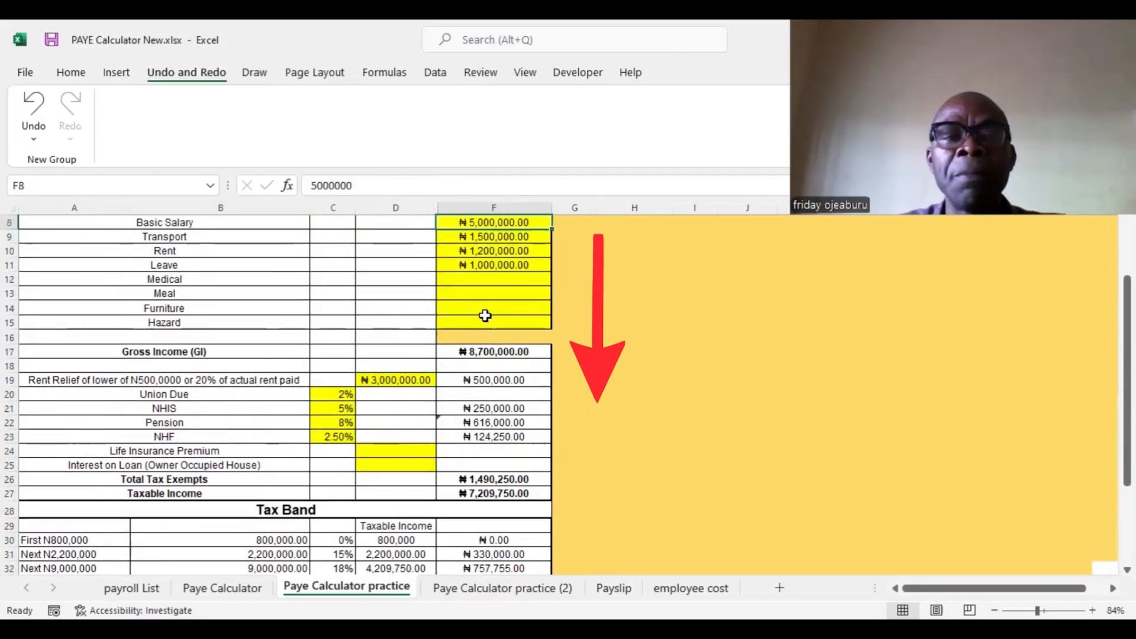
{"action": "left_click", "coordinate": [478, 282]}
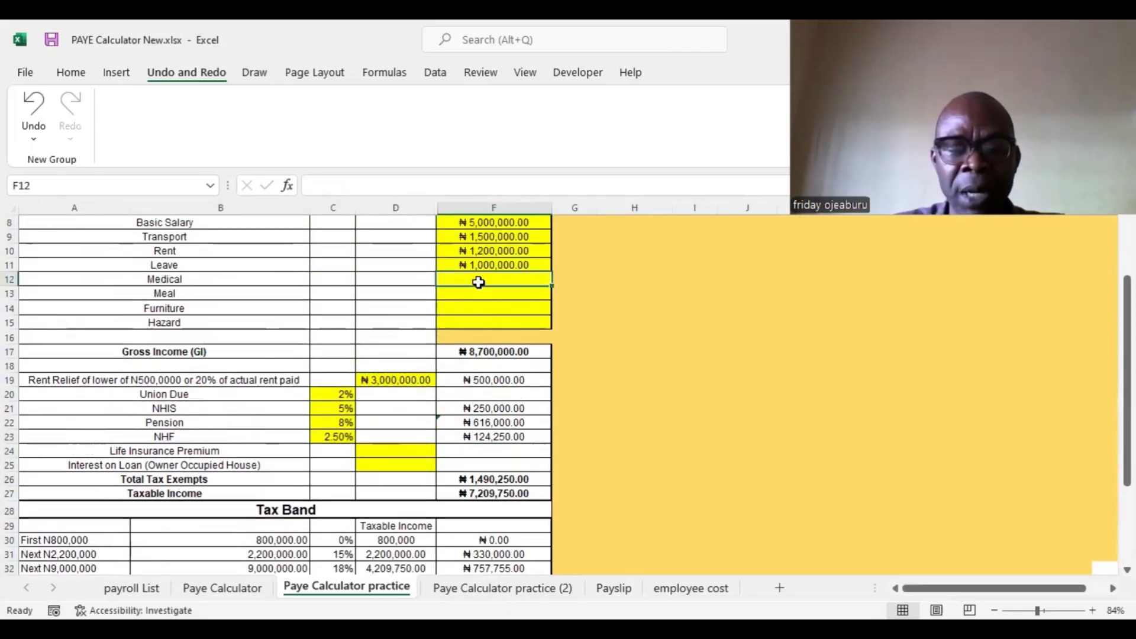
{"action": "type", "text": "5000000"}
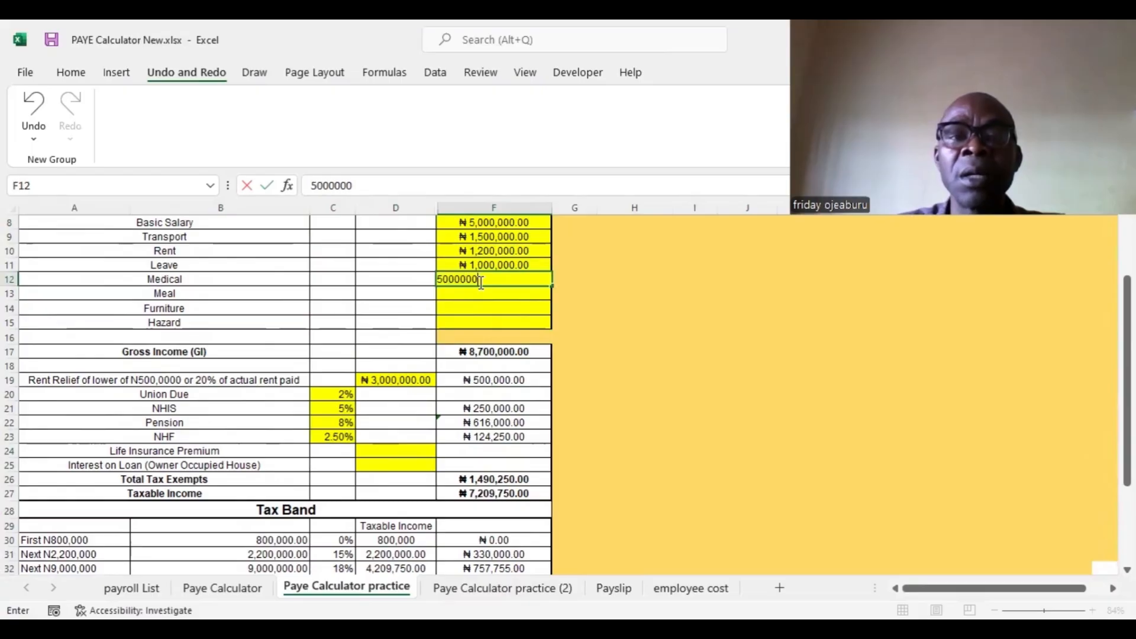
{"action": "key", "text": "Return"}
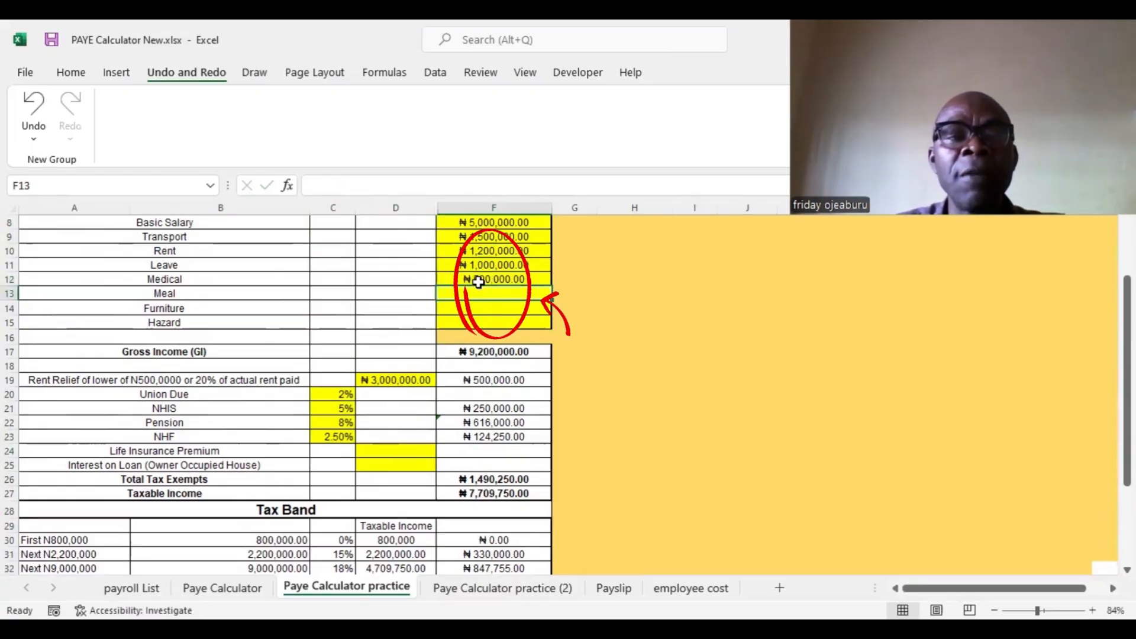
{"action": "key", "text": "Up"}
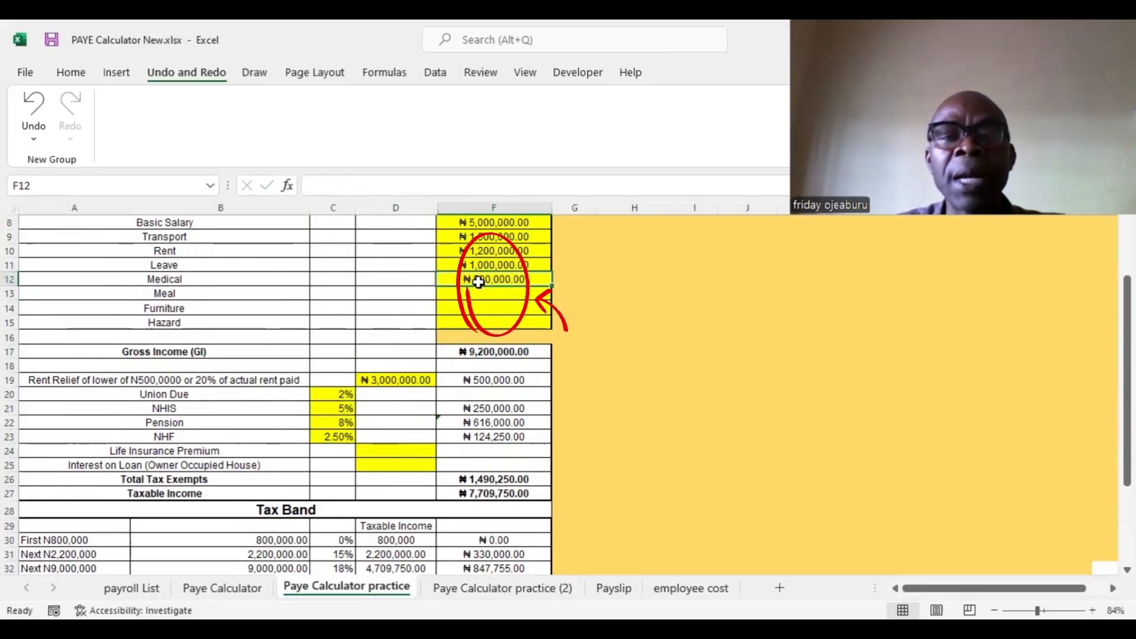
Step: Set the Meal amount in F13 to 200000
{"action": "key", "text": "Down"}
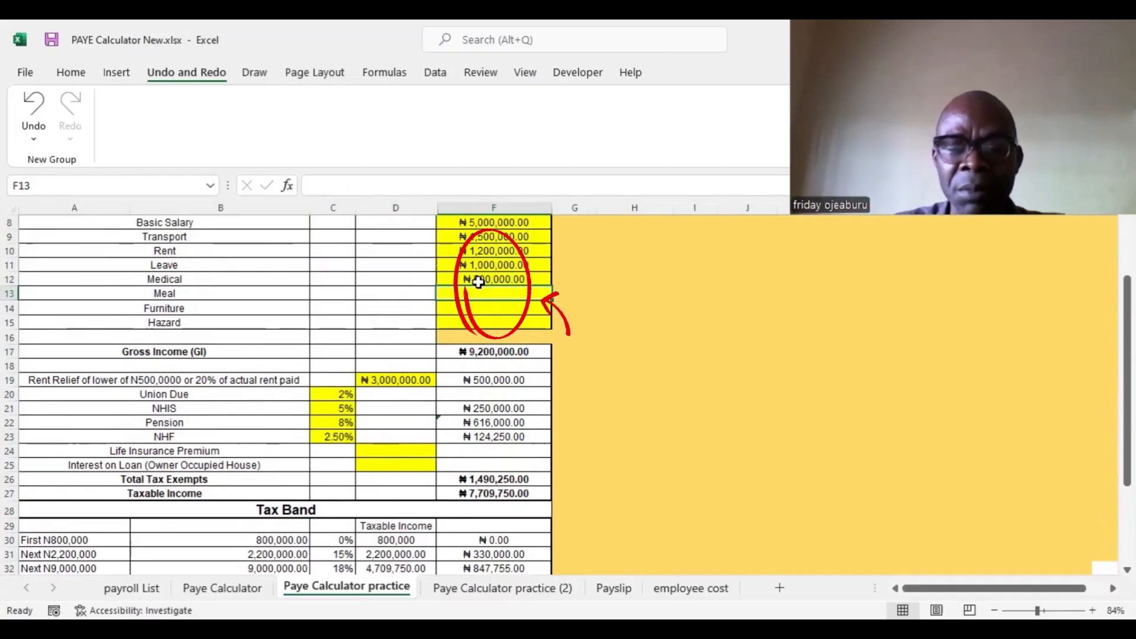
{"action": "type", "text": "200000"}
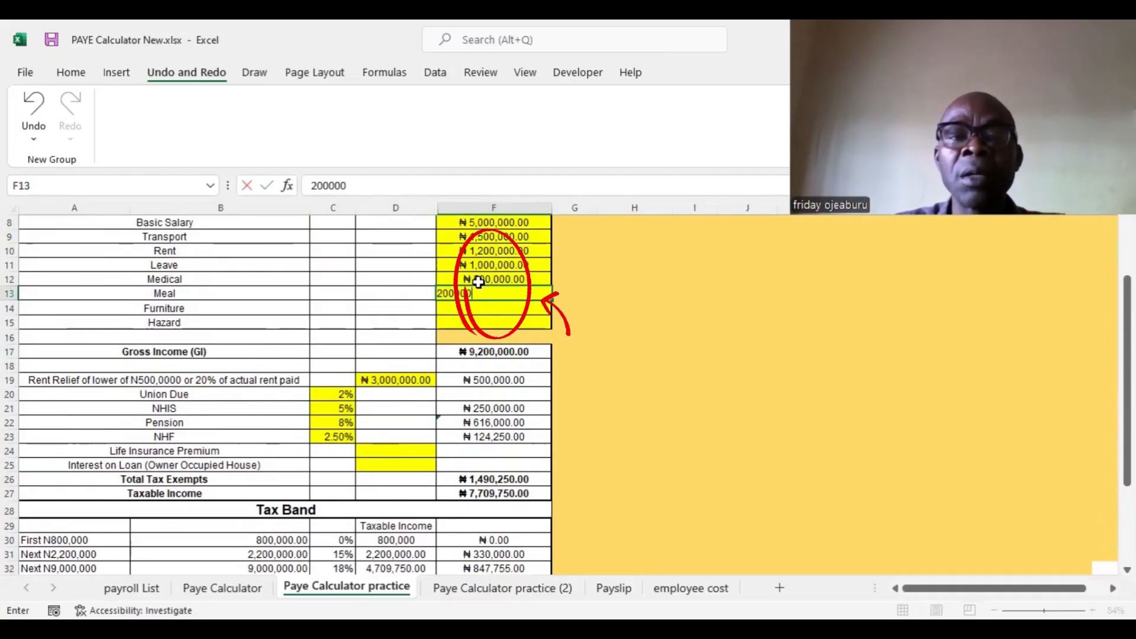
{"action": "type", "text": "0"}
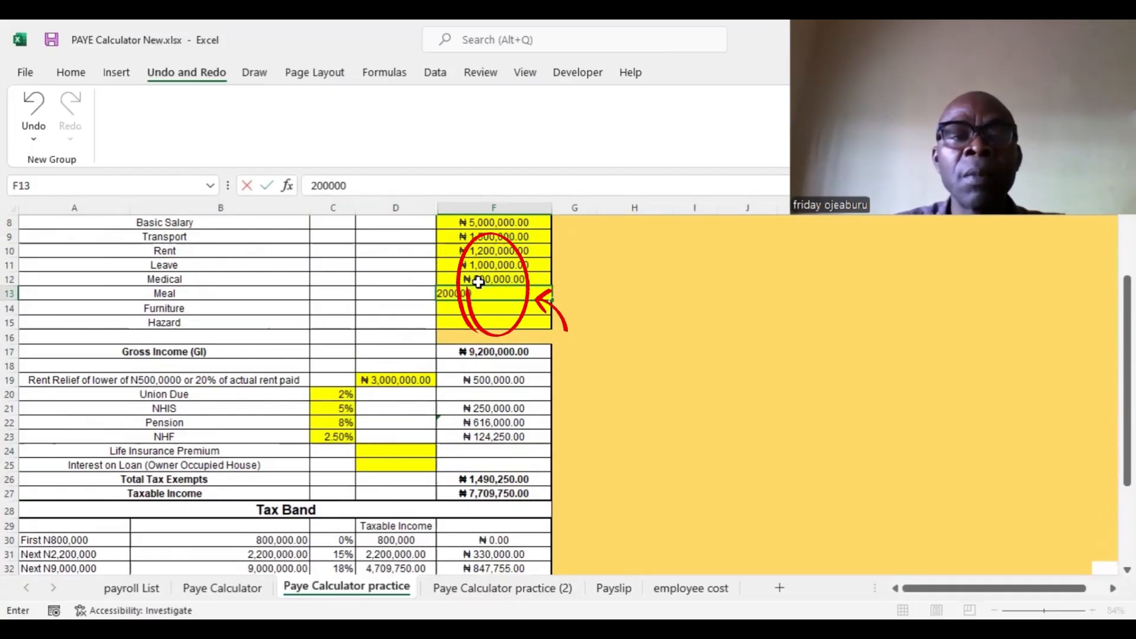
{"action": "key", "text": "Return"}
Step: Set the Furniture amount in F14 to 20000000
{"action": "type", "text": "200000"}
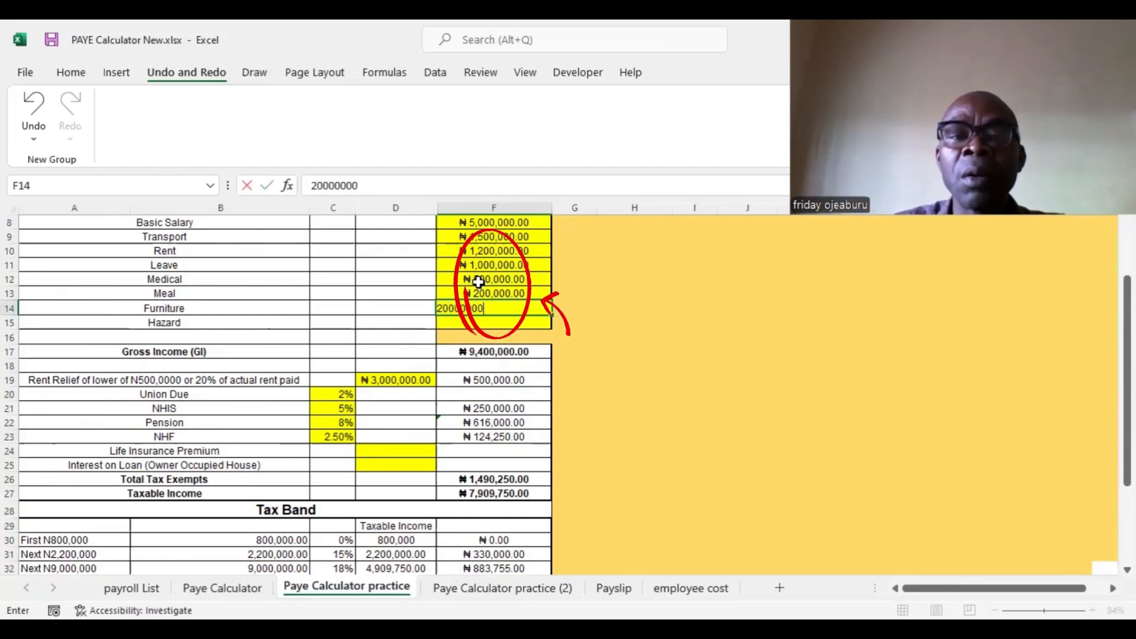
{"action": "type", "text": "00"}
{"action": "key", "text": "ctrl+Return"}
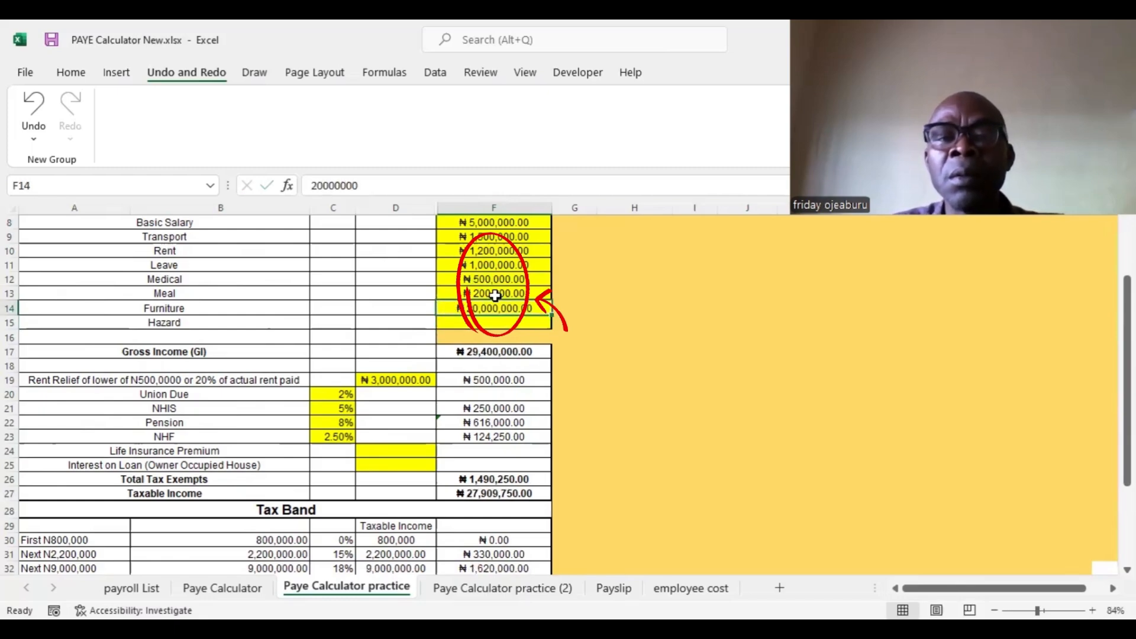
Step: Set the Furniture amount in F14 to 2000000 and the Hazard amount in F15 to 3000000
{"action": "type", "text": "2000000"}
{"action": "key", "text": "Return"}
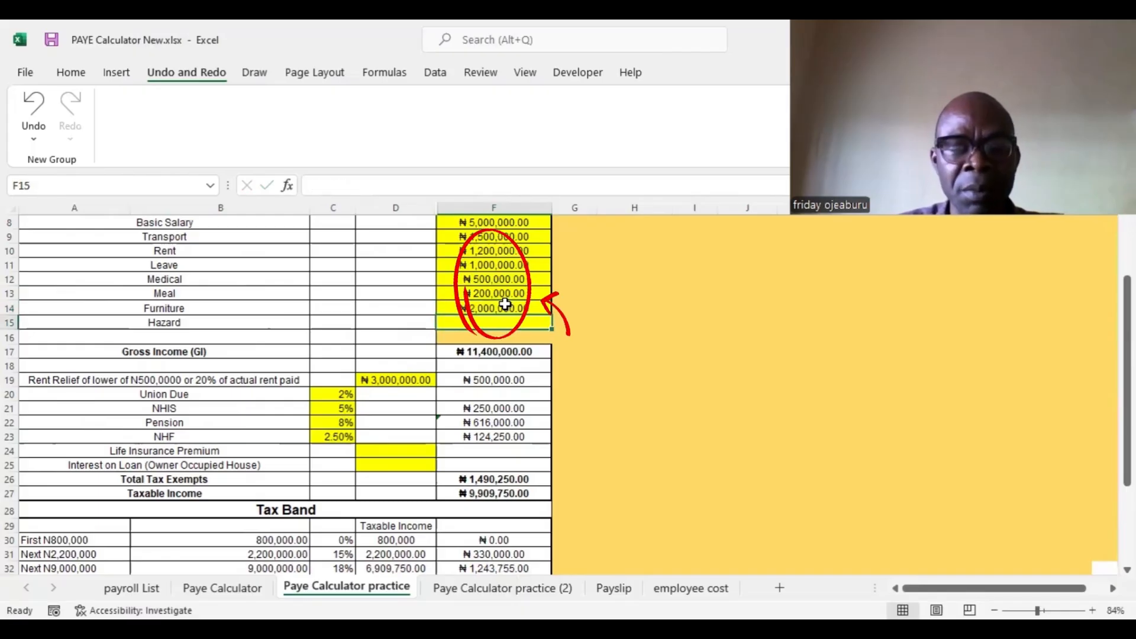
{"action": "type", "text": "3000000"}
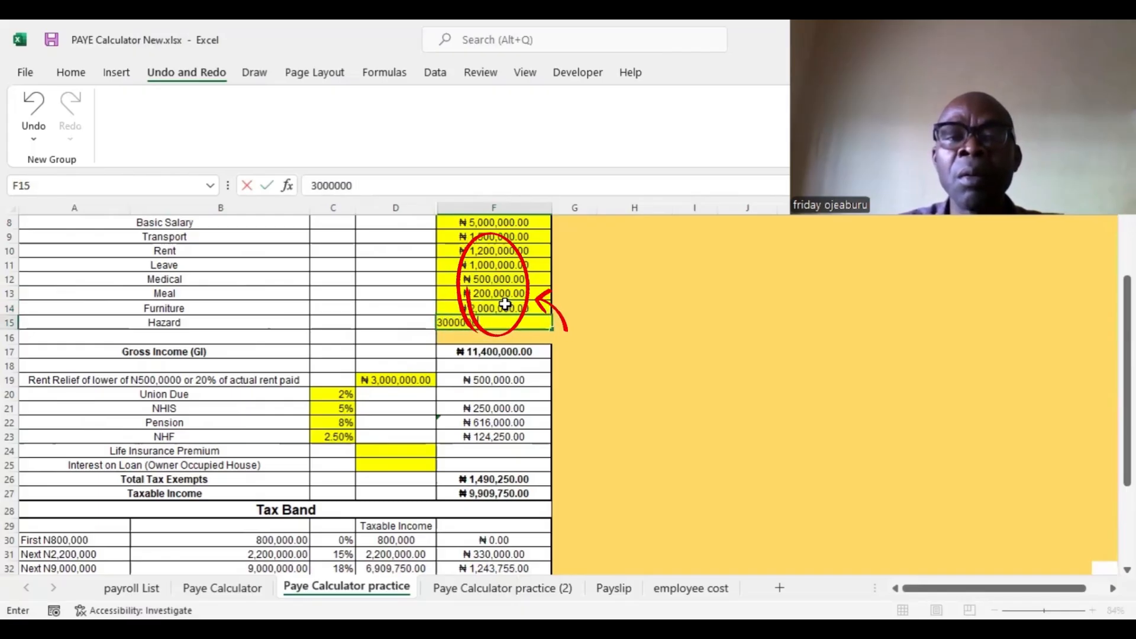
{"action": "key", "text": "Return"}
Step: Examine the recalculated gross income, exemptions and tax bands, and check the sum of the banded taxable income in D30:D33 against the taxable income
{"action": "key", "text": "Return"}
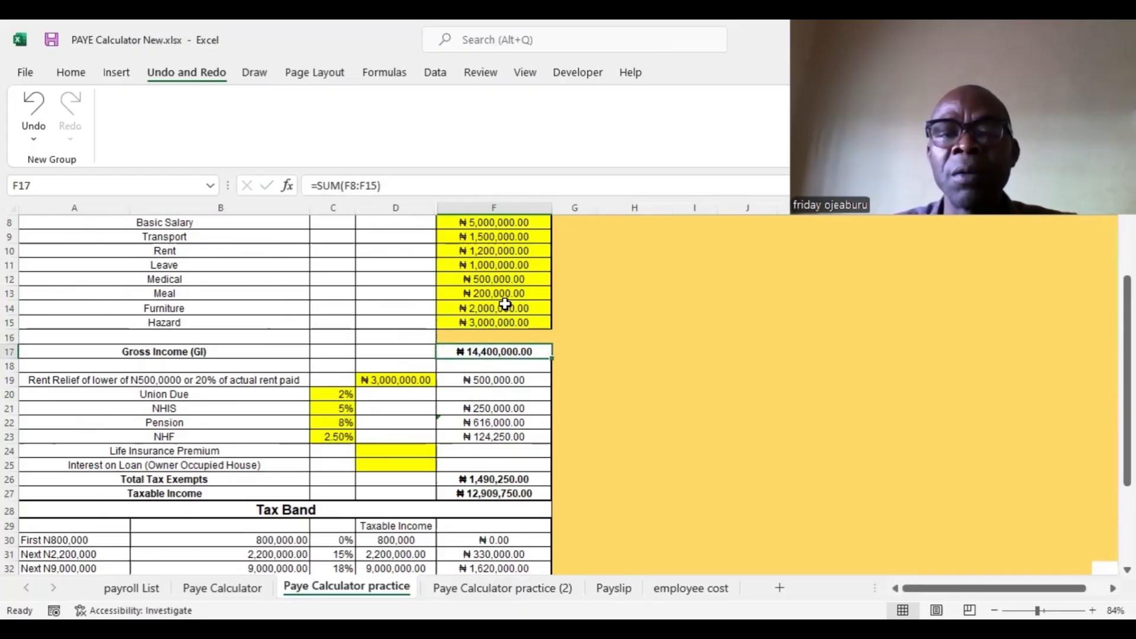
{"action": "key", "text": "Down"}
{"action": "key", "text": "Down"}
{"action": "key", "text": "Down"}
{"action": "key", "text": "Down"}
{"action": "key", "text": "Down"}
{"action": "key", "text": "Down"}
{"action": "key", "text": "Down"}
{"action": "key", "text": "Down"}
{"action": "key", "text": "Down"}
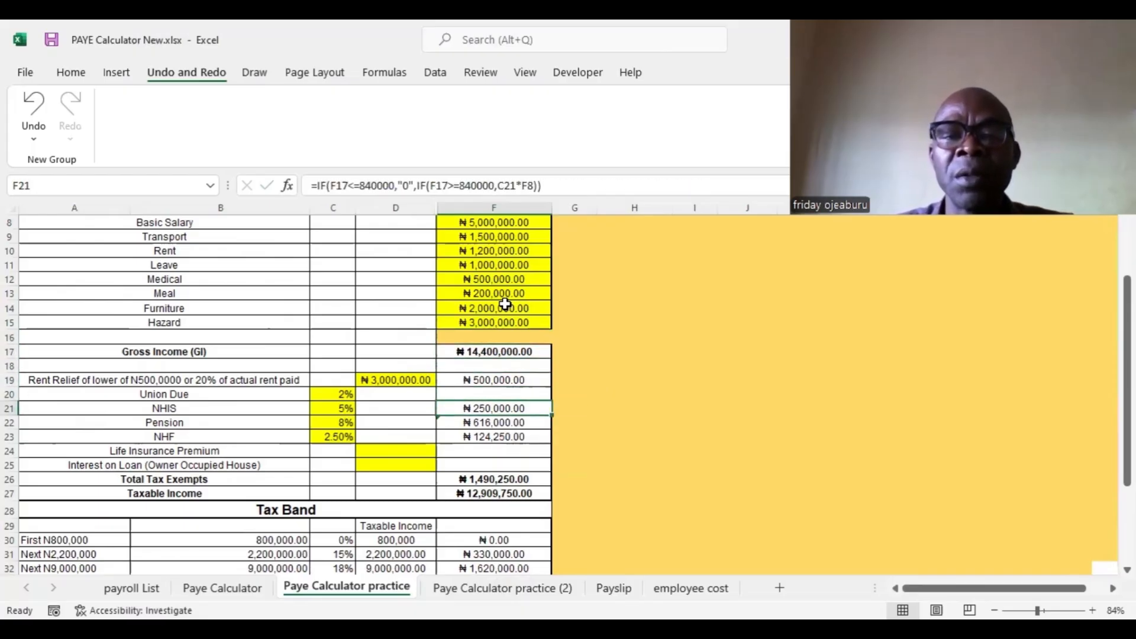
{"action": "key", "text": "Down"}
{"action": "key", "text": "Down"}
{"action": "key", "text": "Down"}
{"action": "key", "text": "Down"}
{"action": "key", "text": "Down"}
{"action": "key", "text": "Down"}
{"action": "key", "text": "Down"}
{"action": "key", "text": "Down"}
{"action": "key", "text": "Down"}
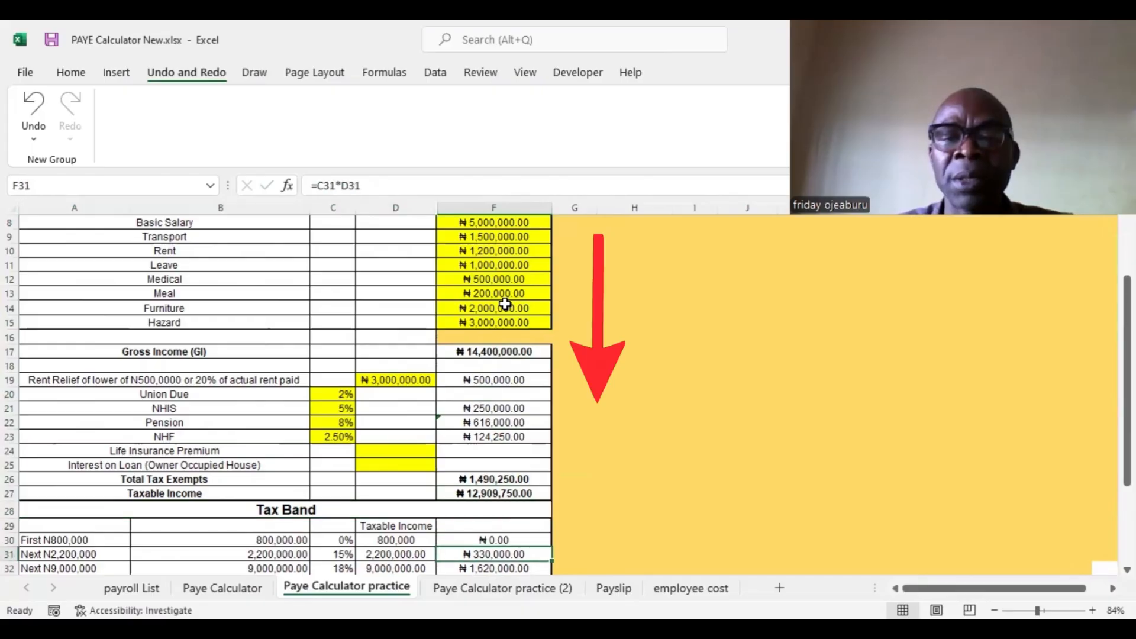
{"action": "key", "text": "Down"}
{"action": "key", "text": "Down"}
{"action": "key", "text": "Down"}
{"action": "key", "text": "Down"}
{"action": "key", "text": "Down"}
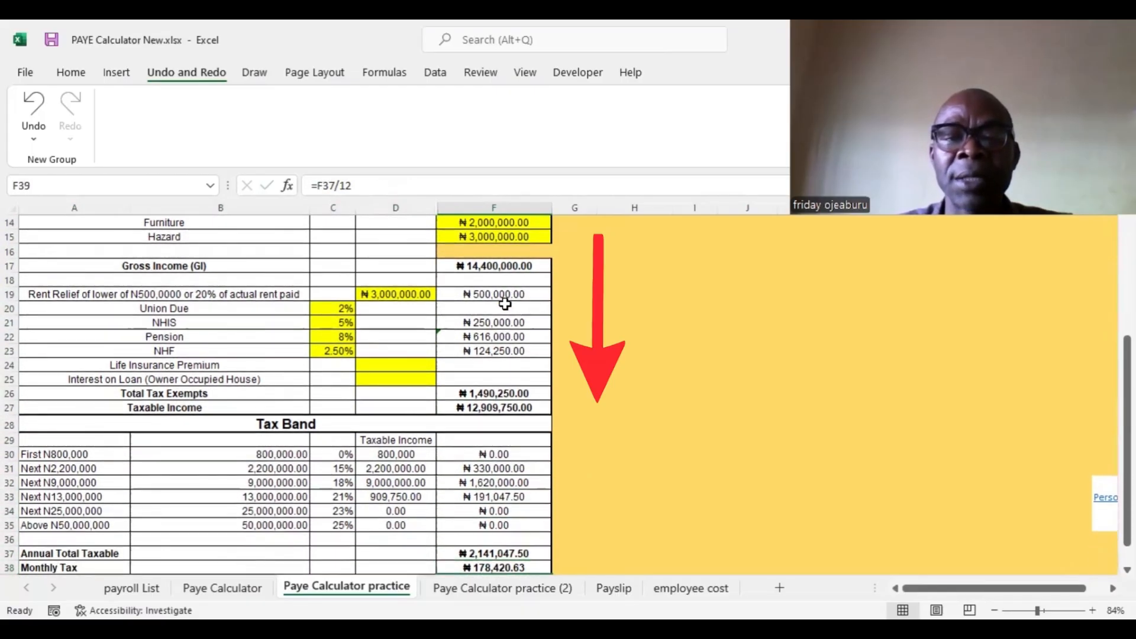
{"action": "left_click_drag", "start_coordinate": [388, 426], "coordinate": [394, 467]}
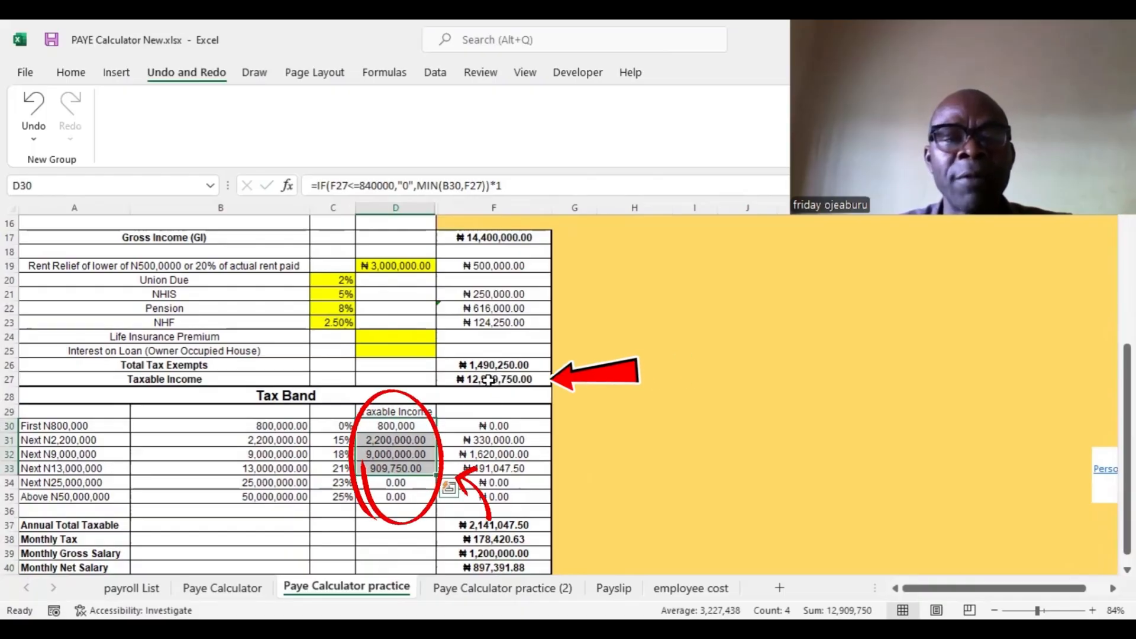
Step: Examine the annual tax, monthly tax, monthly gross and net salary, and effective tax rate recalculated with all income items
{"action": "left_click", "coordinate": [509, 499]}
{"action": "key", "text": "Down"}
{"action": "key", "text": "Down"}
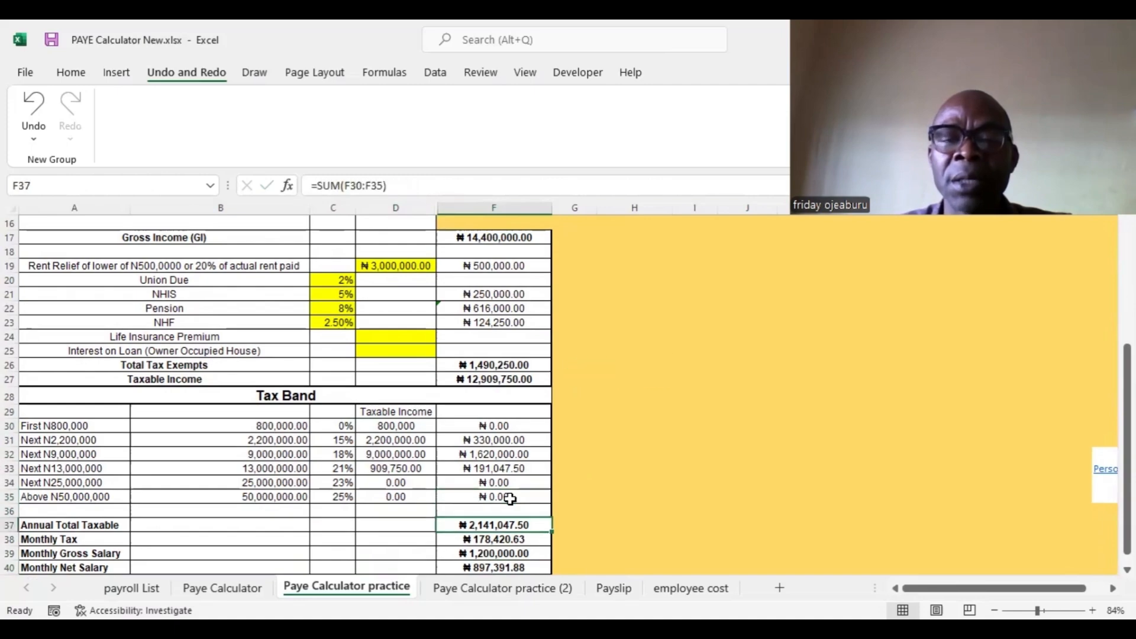
{"action": "key", "text": "Down"}
{"action": "key", "text": "Down"}
{"action": "key", "text": "Down"}
{"action": "key", "text": "Down"}
{"action": "left_click", "coordinate": [506, 508]}
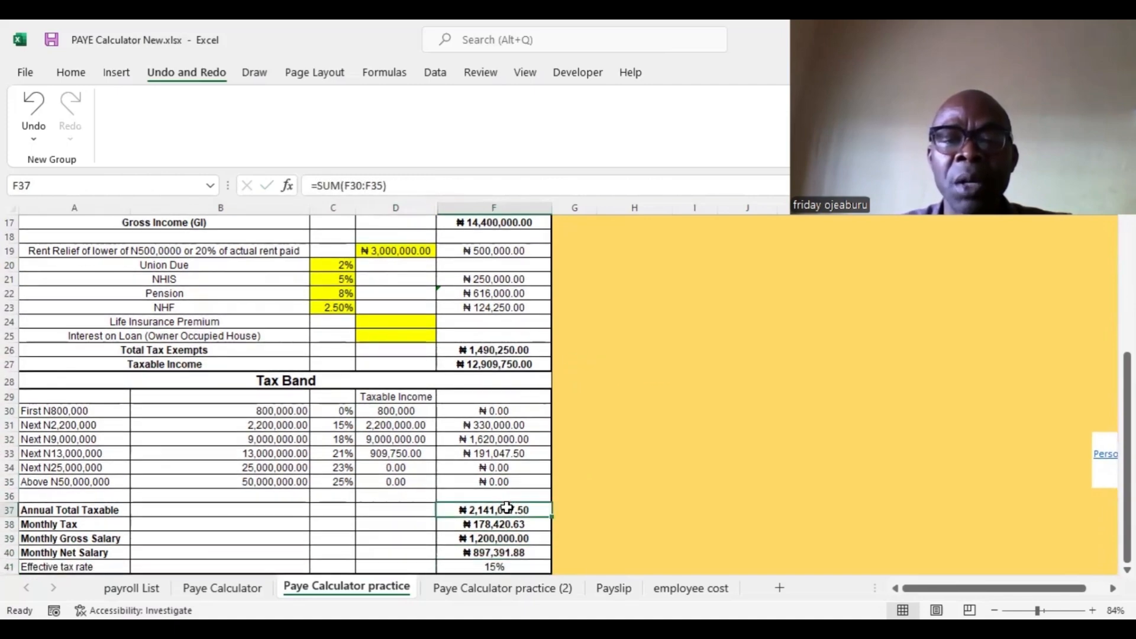
{"action": "left_click", "coordinate": [500, 525]}
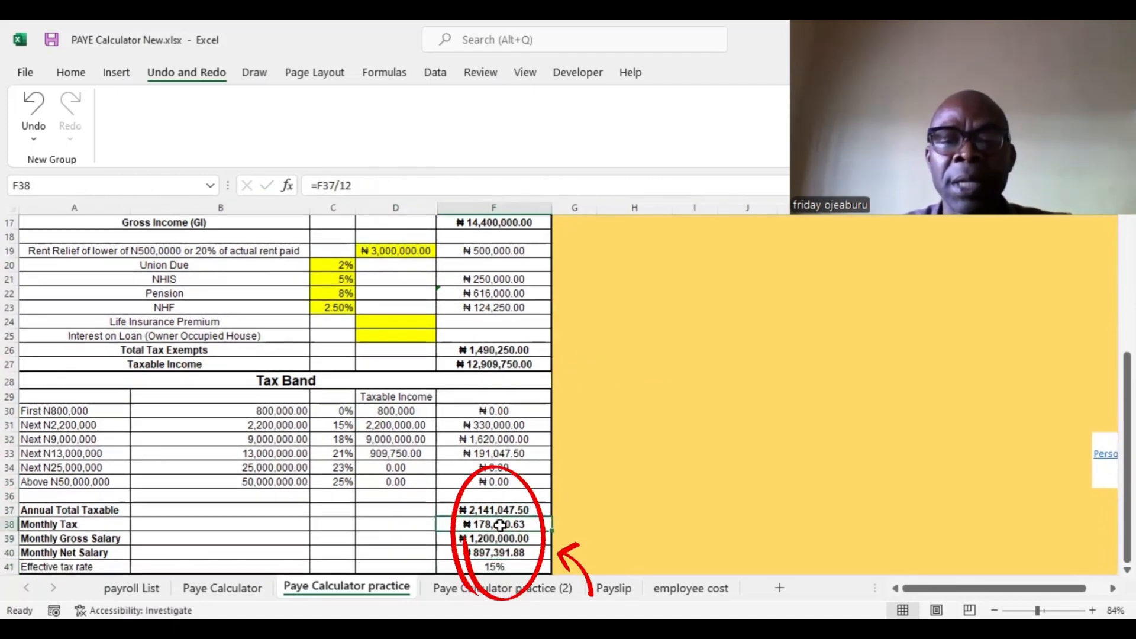
{"action": "key", "text": "Down"}
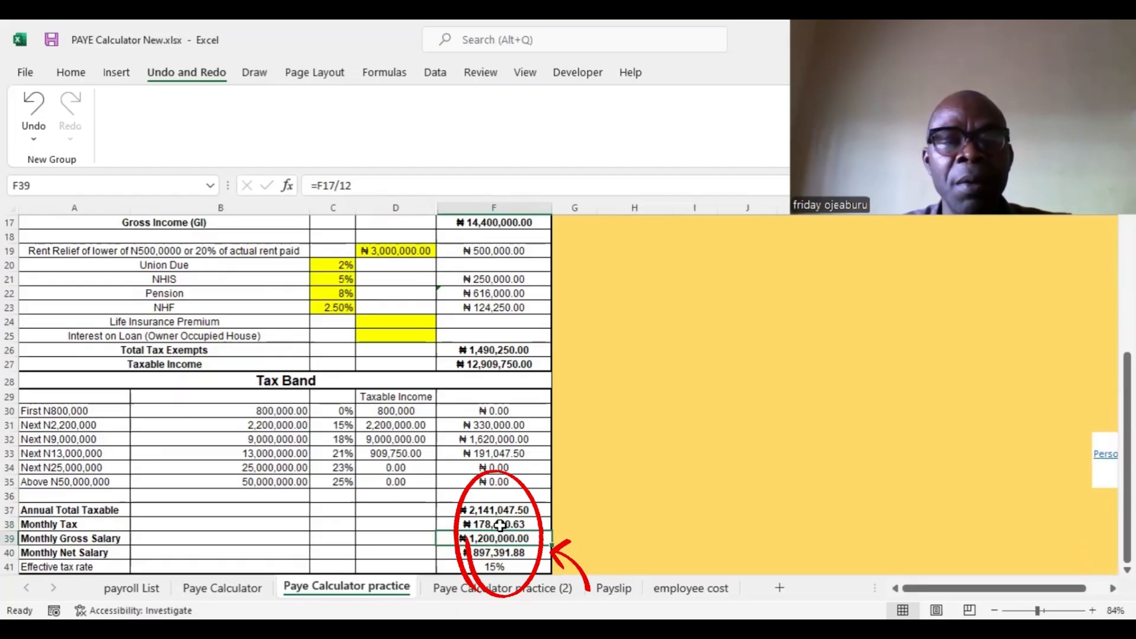
{"action": "key", "text": "Down"}
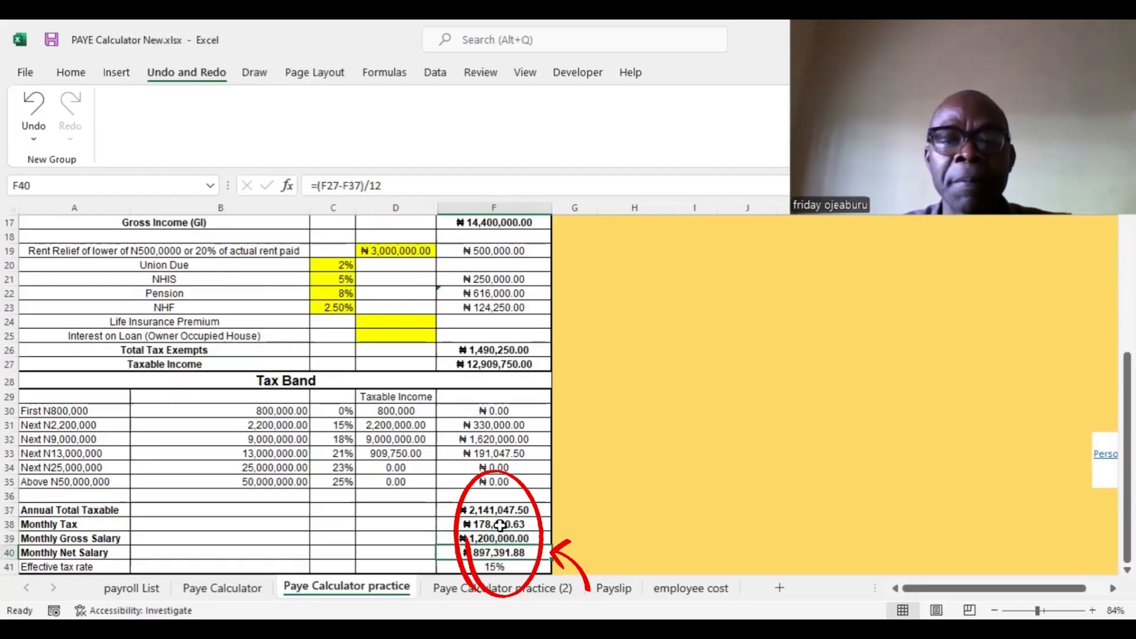
{"action": "scroll", "coordinate": [500, 525], "scroll_direction": "down", "scroll_amount": 1}
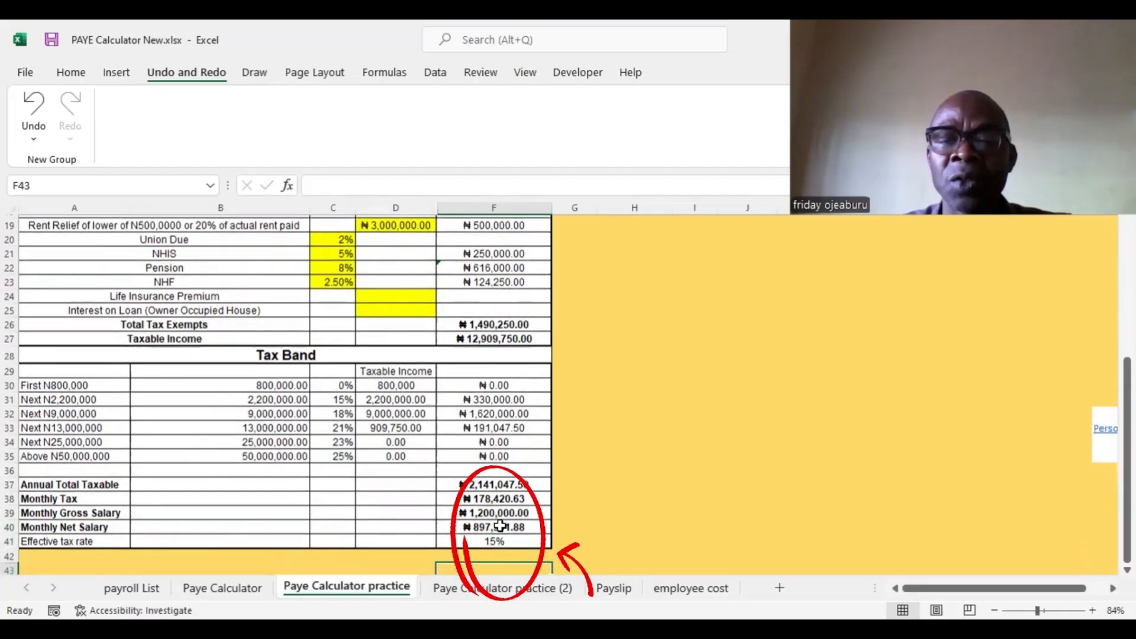